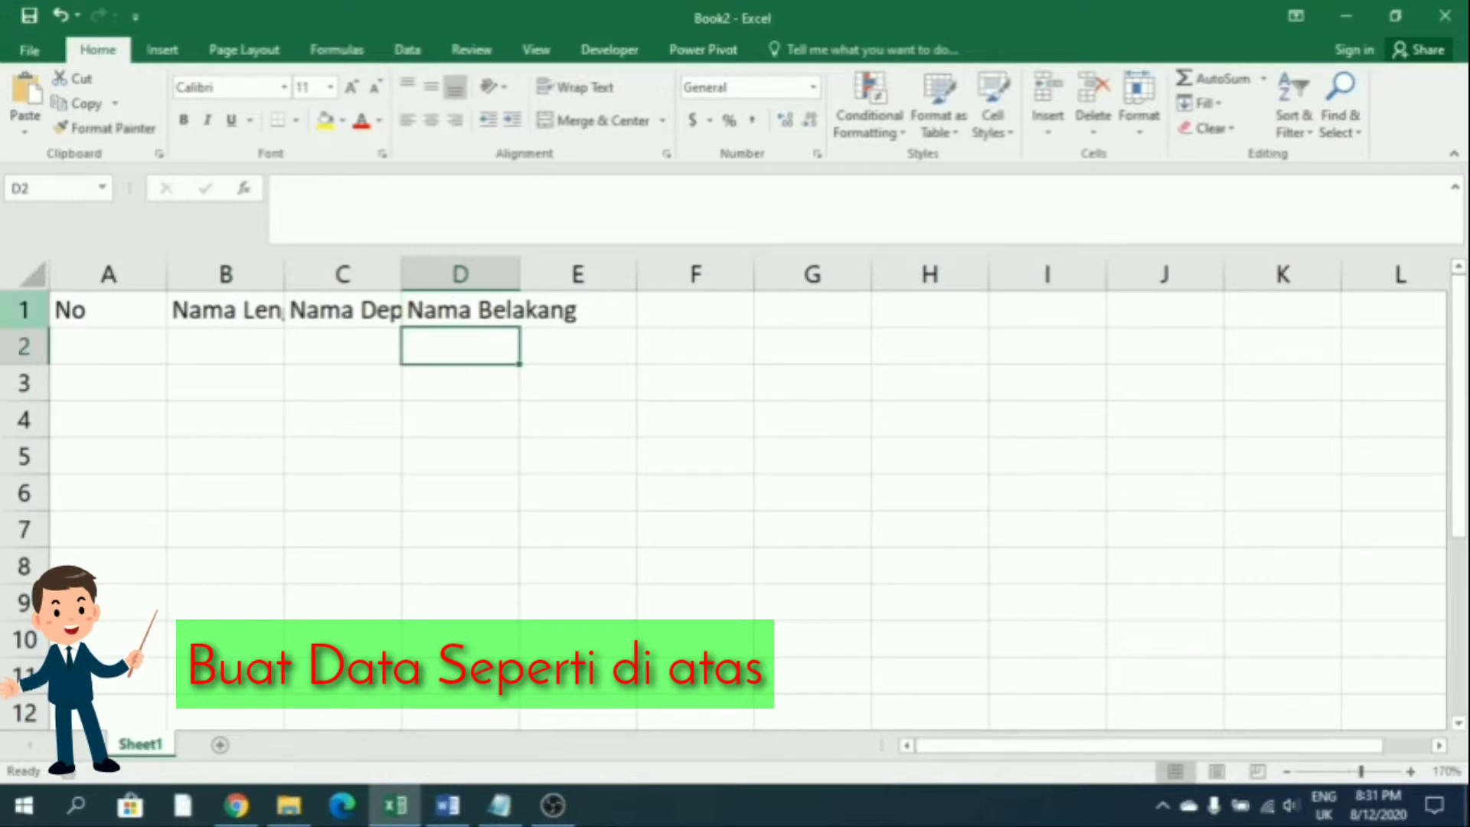
Autofit columns B, C and D to their headers and enter 1 in A2
{"action": "double_click", "coordinate": [289, 284]}
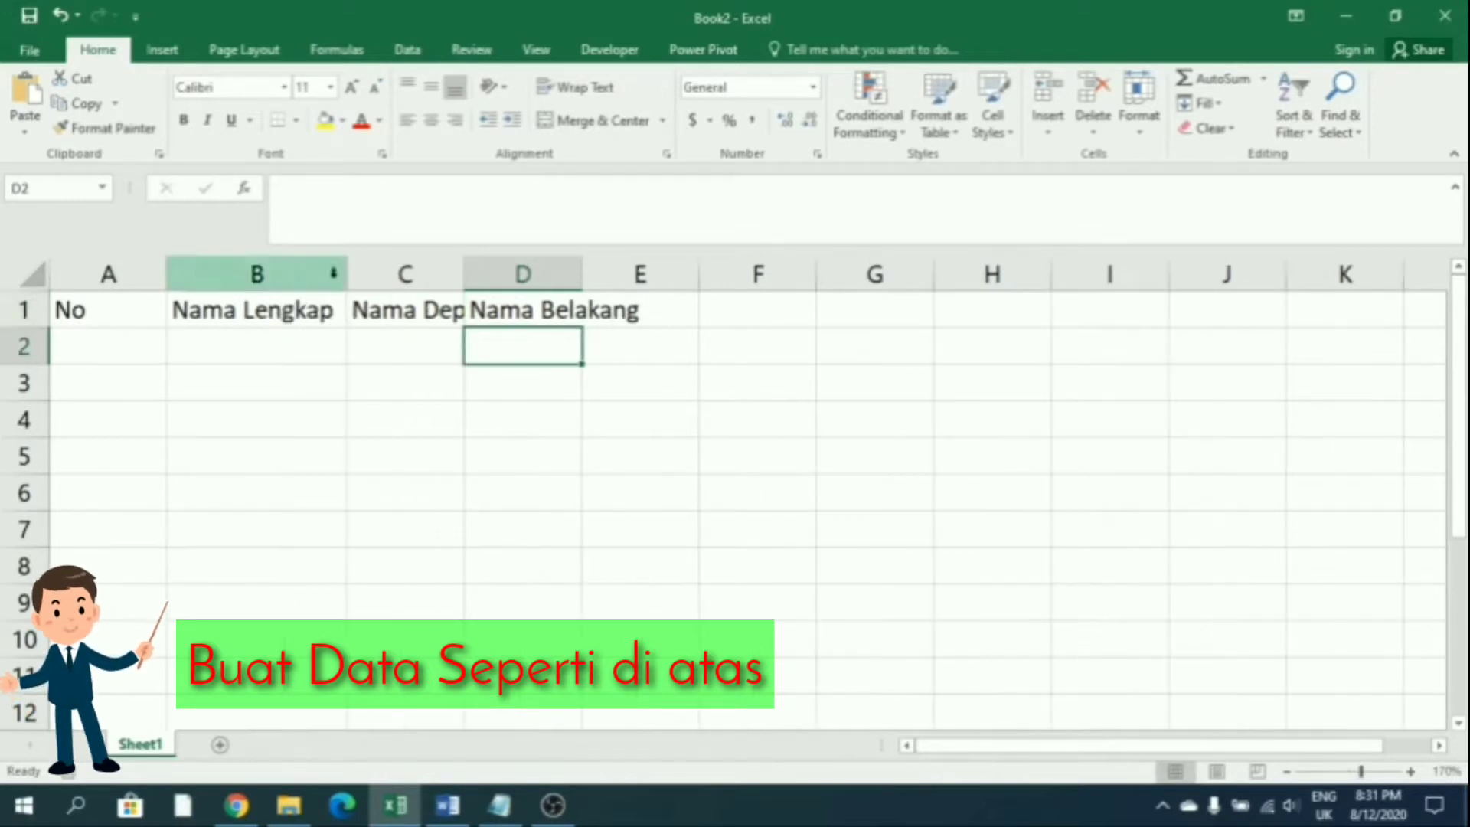
{"action": "double_click", "coordinate": [463, 283]}
{"action": "double_click", "coordinate": [605, 283]}
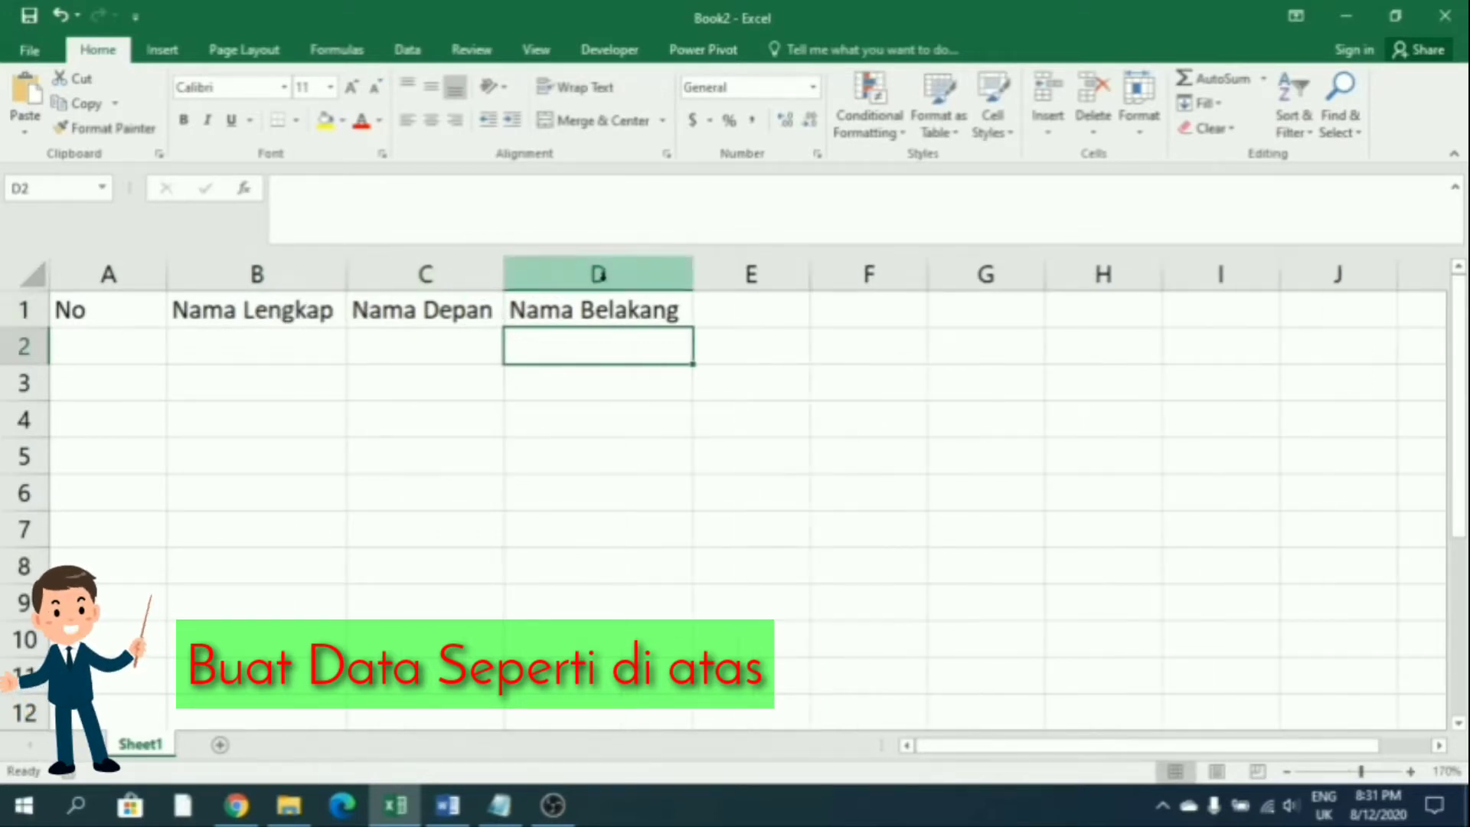
{"action": "left_click", "coordinate": [122, 341]}
{"action": "type", "text": "1"}
{"action": "key", "text": "Tab"}
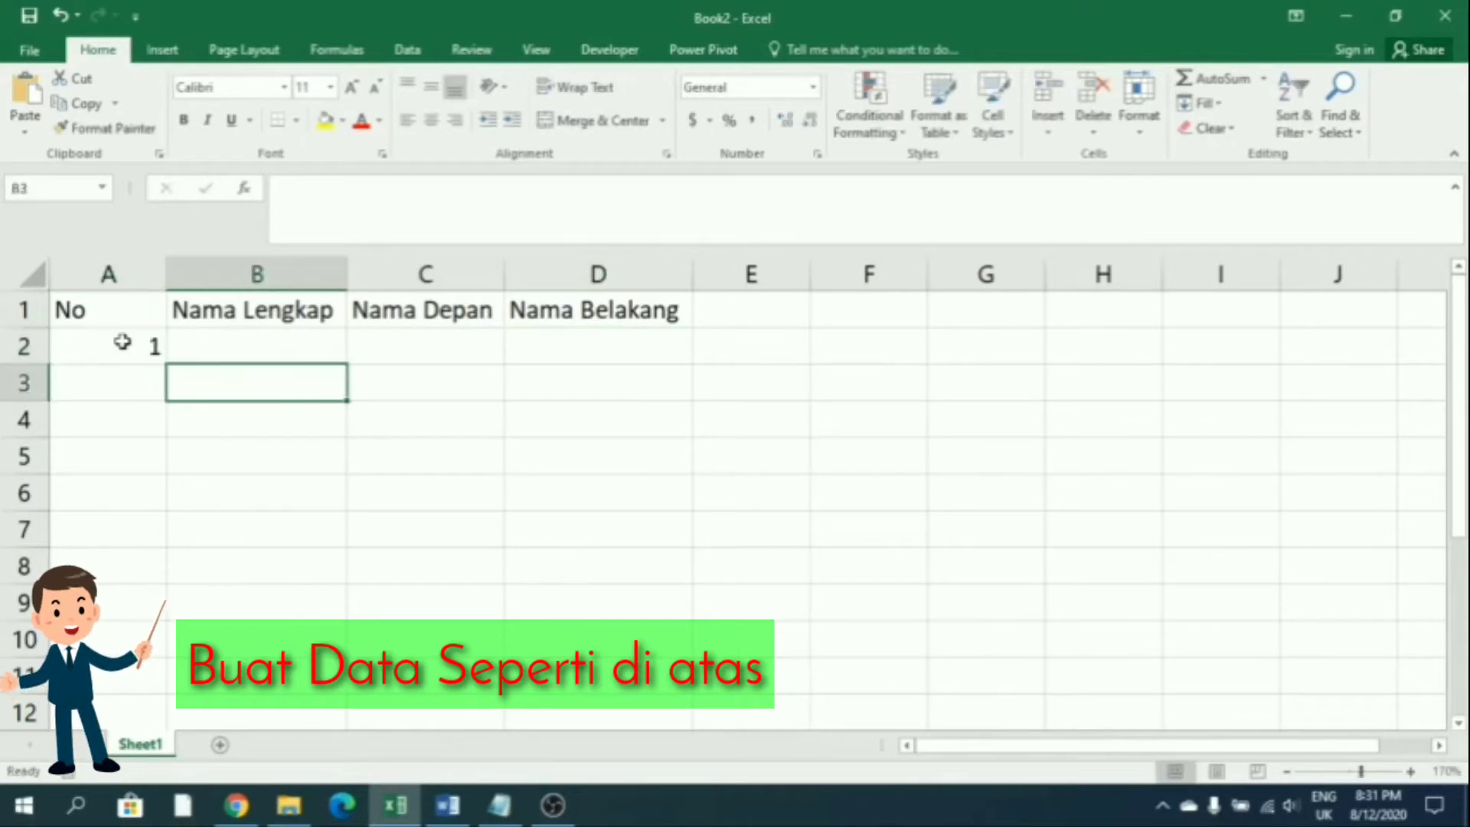
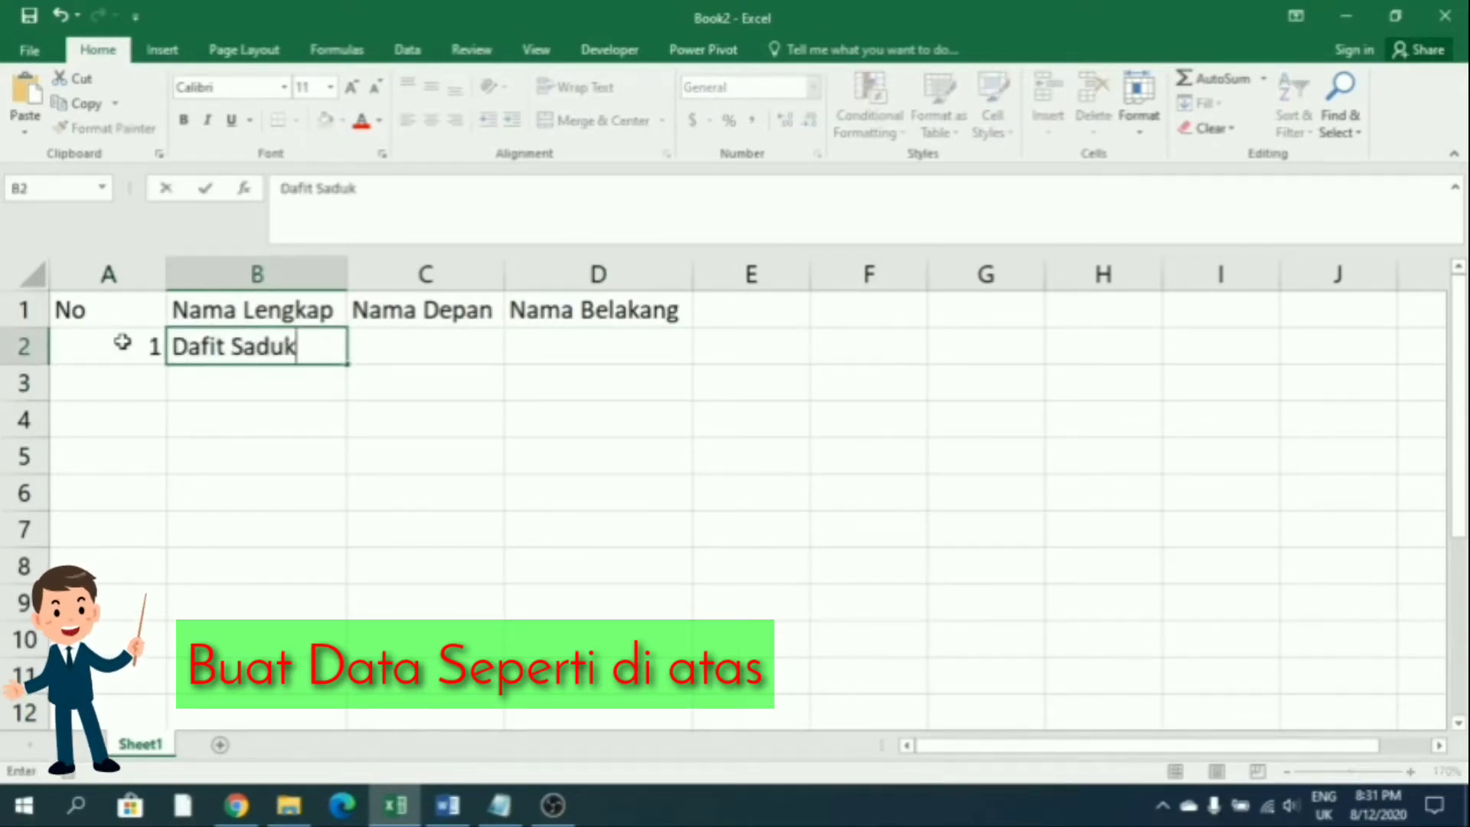
Enter four full names in B2:B5 under Nama Lengkap
{"action": "key", "text": "Return"}
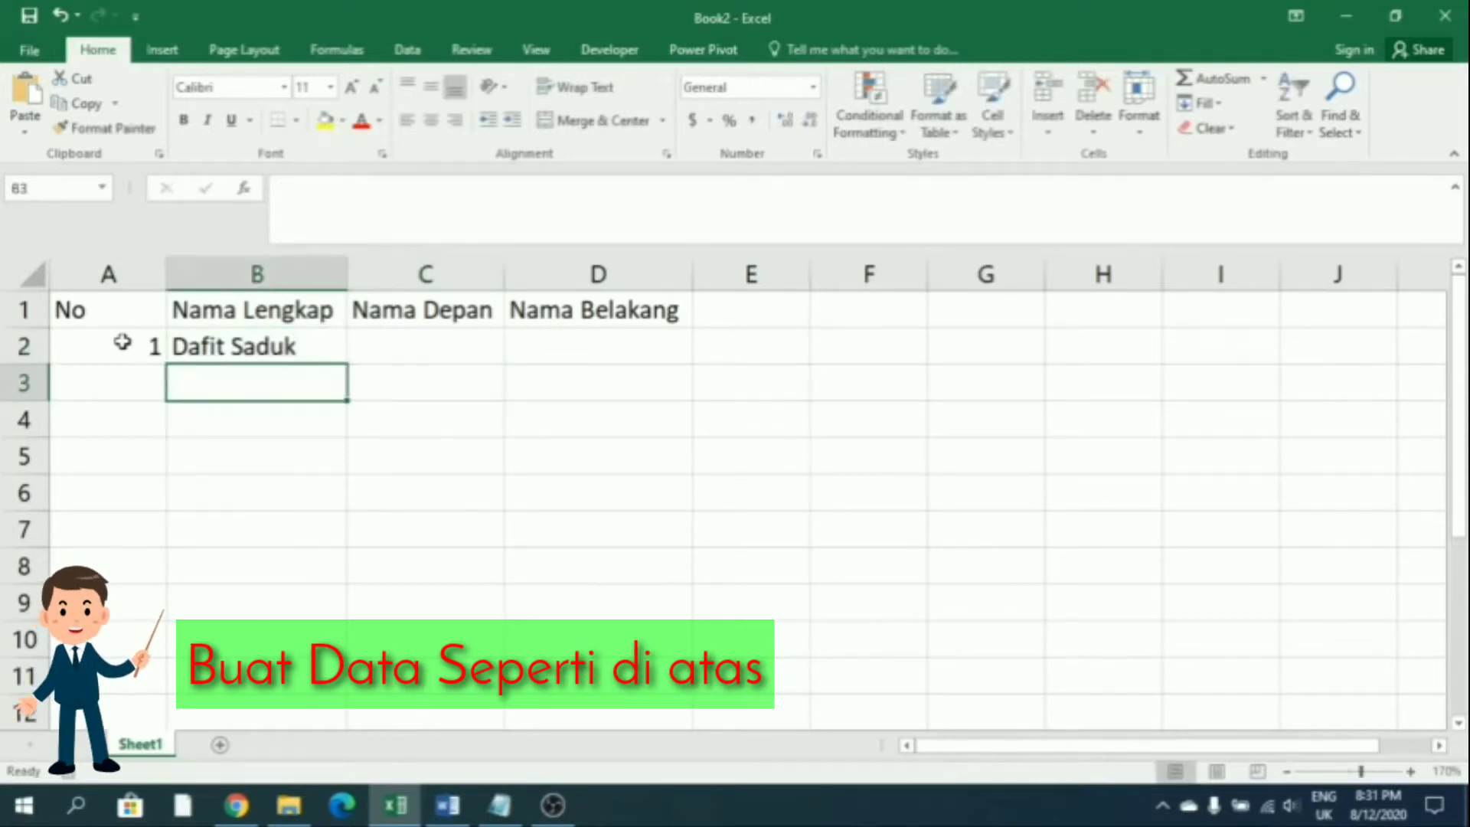
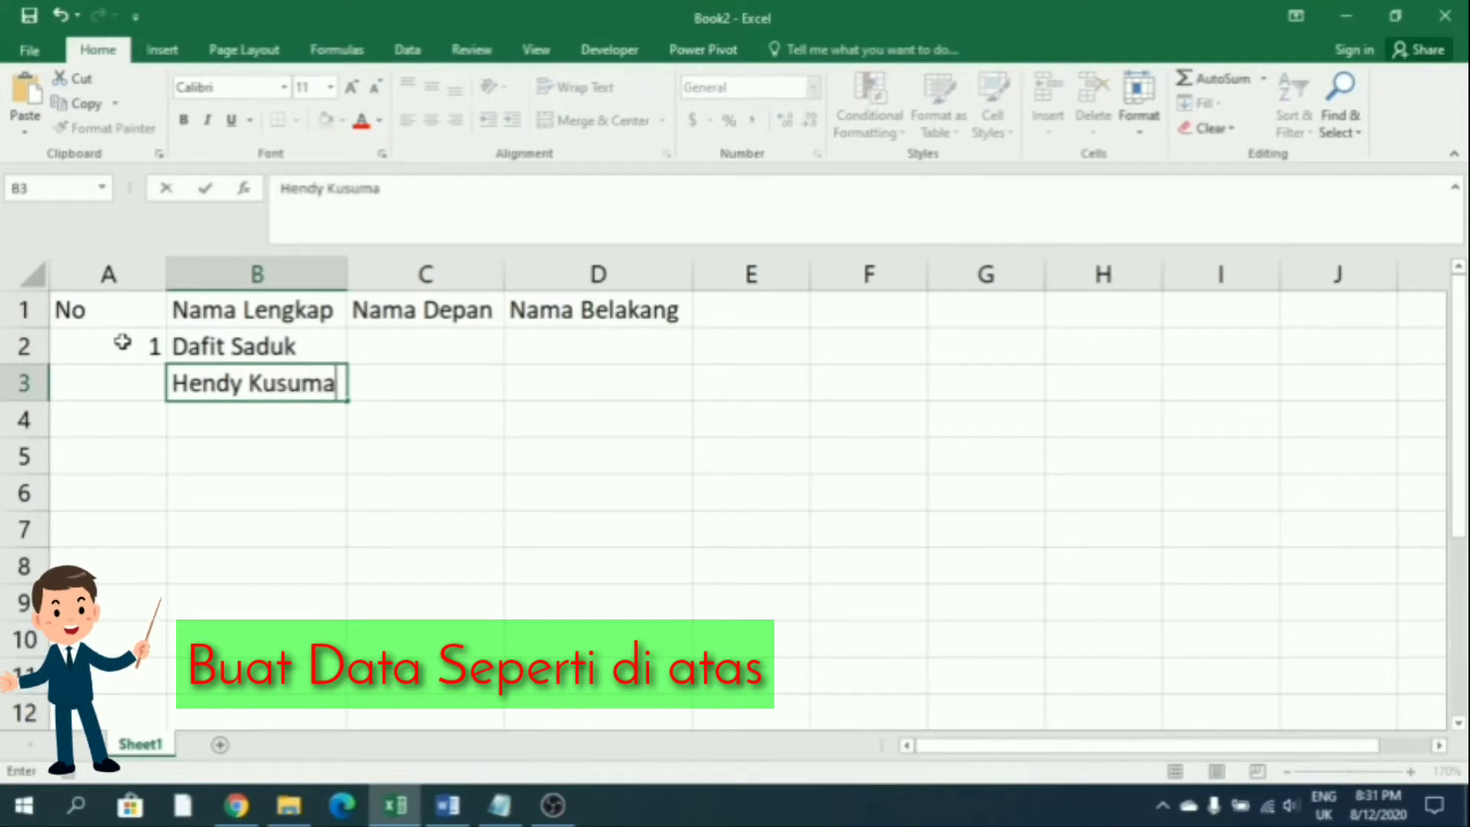
{"action": "key", "text": "Return"}
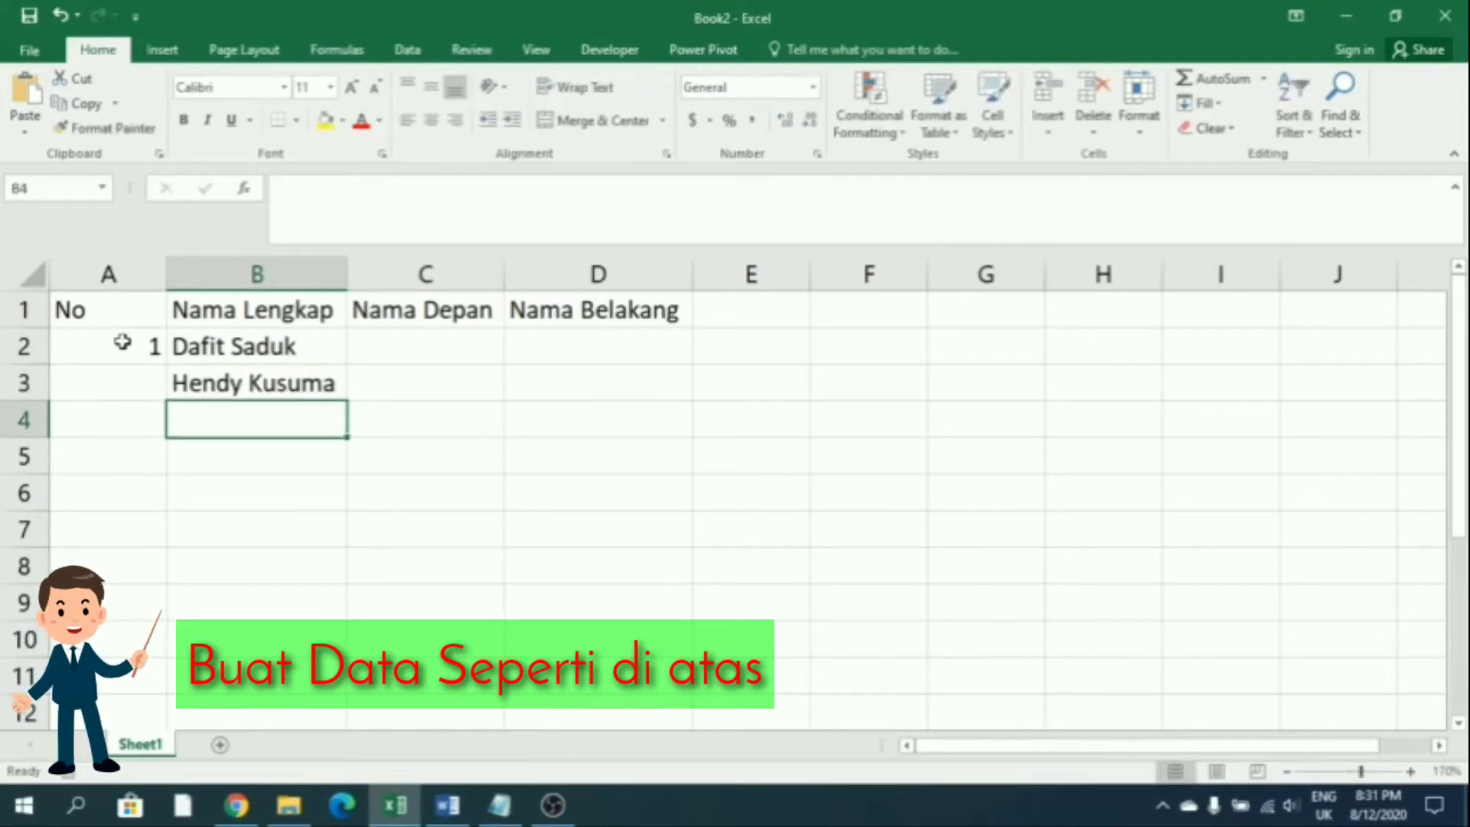
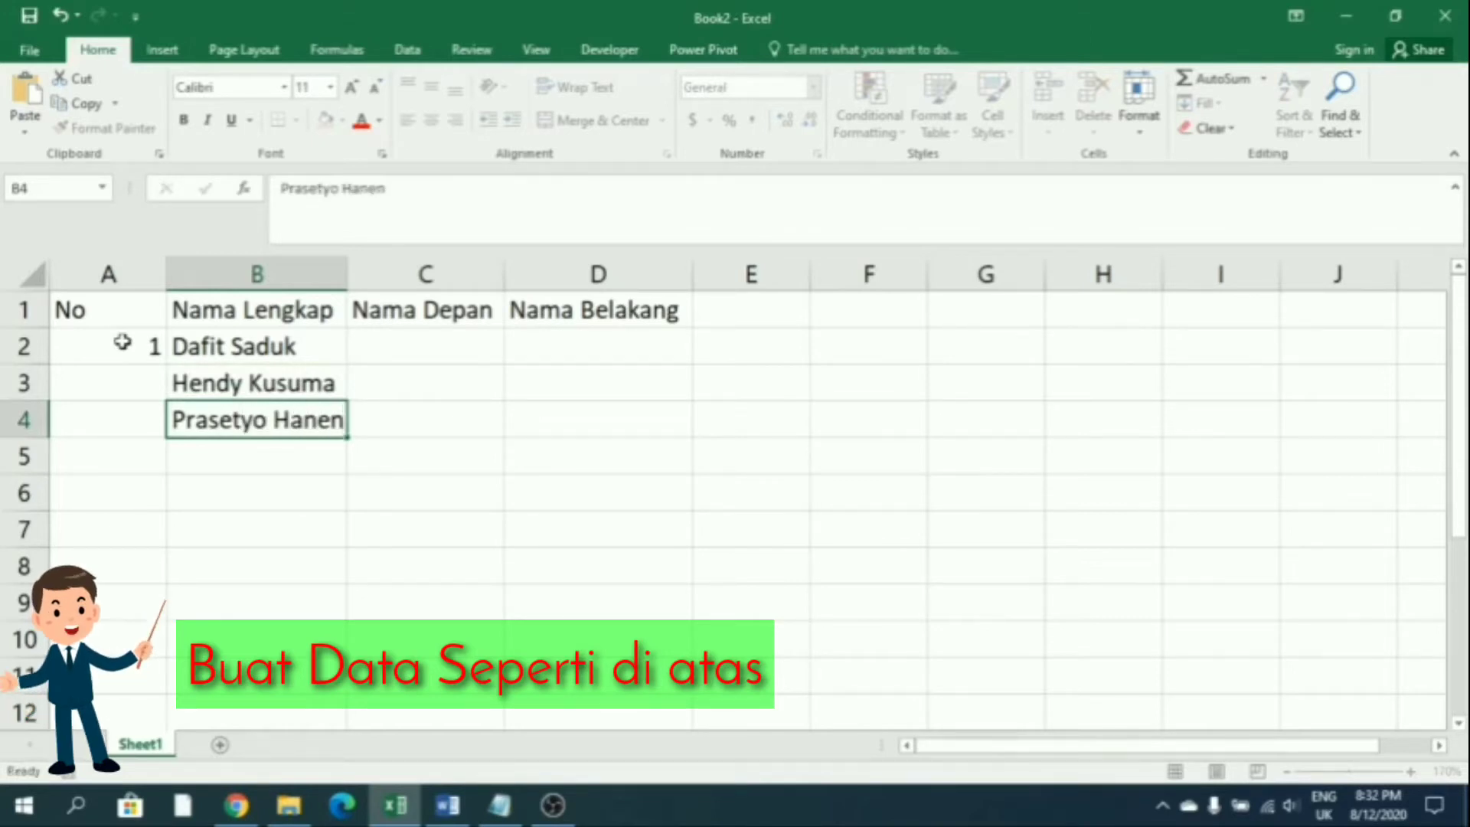
{"action": "key", "text": "Return"}
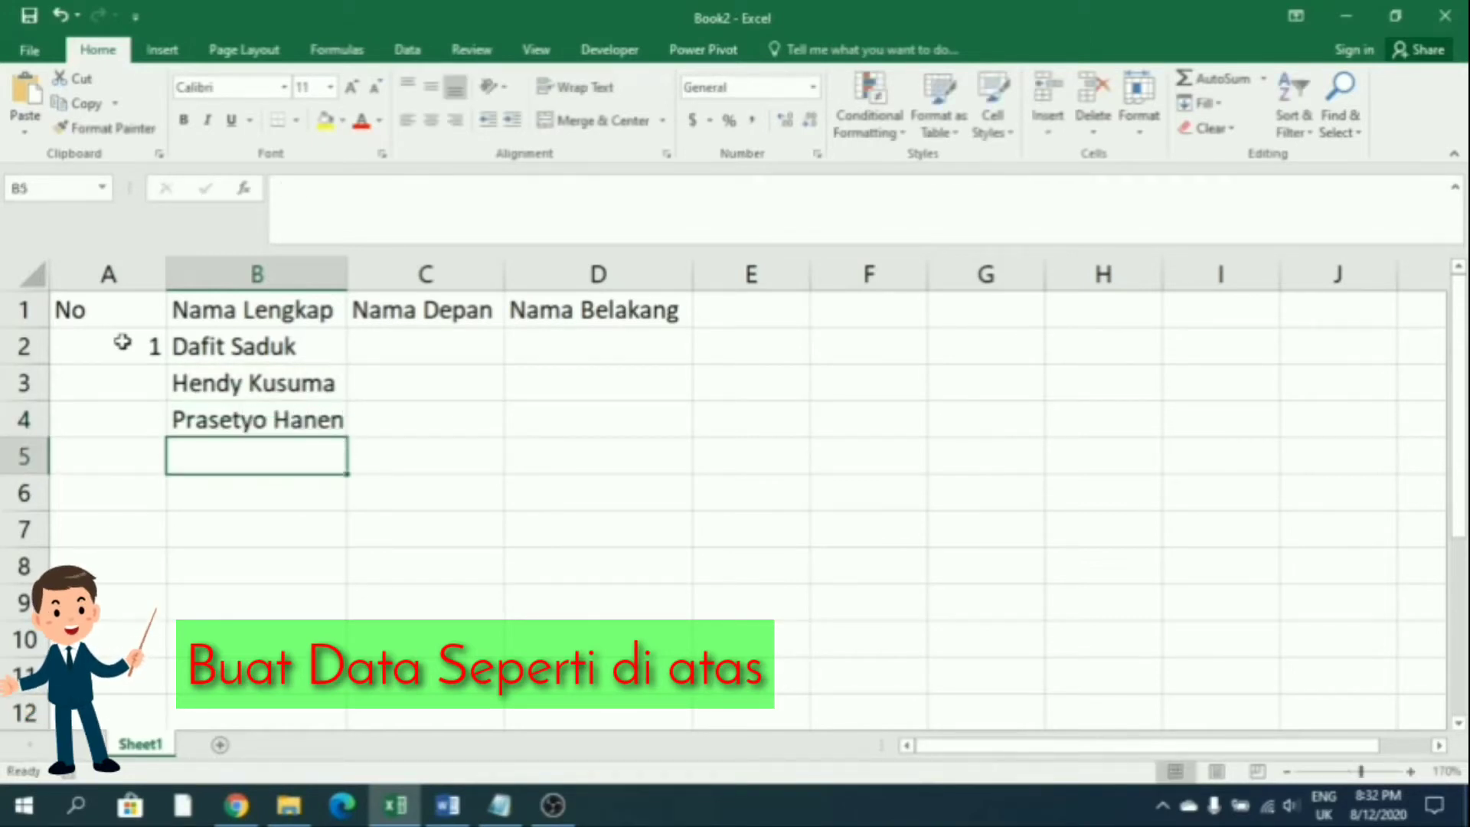
{"action": "key", "text": "BackSpace"}
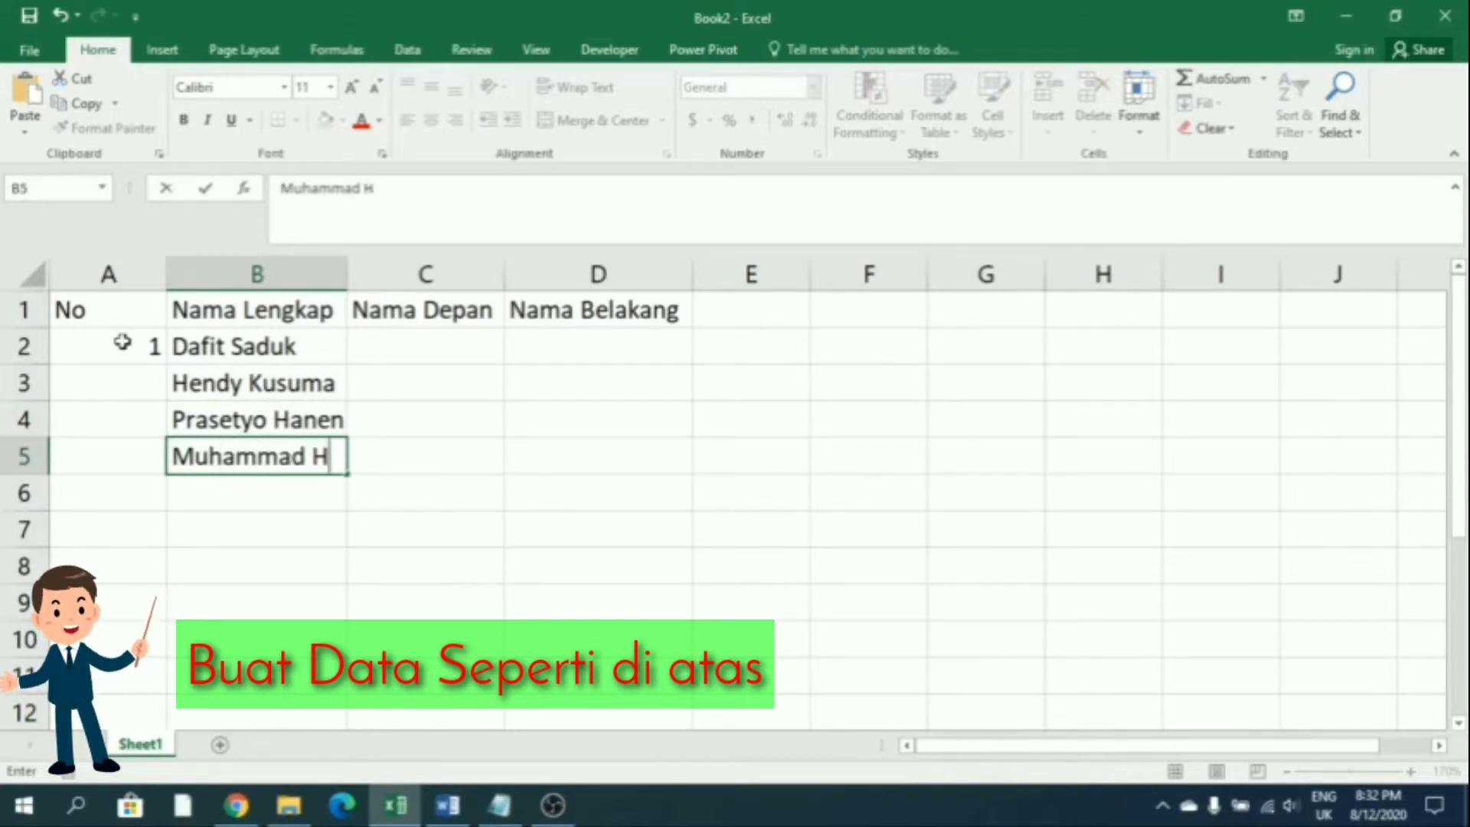
{"action": "key", "text": "Return"}
Fill the No column with 1–4 from a 1, 2 pattern and autofit column A
{"action": "key", "text": "Left"}
{"action": "key", "text": "Up"}
{"action": "key", "text": "Up"}
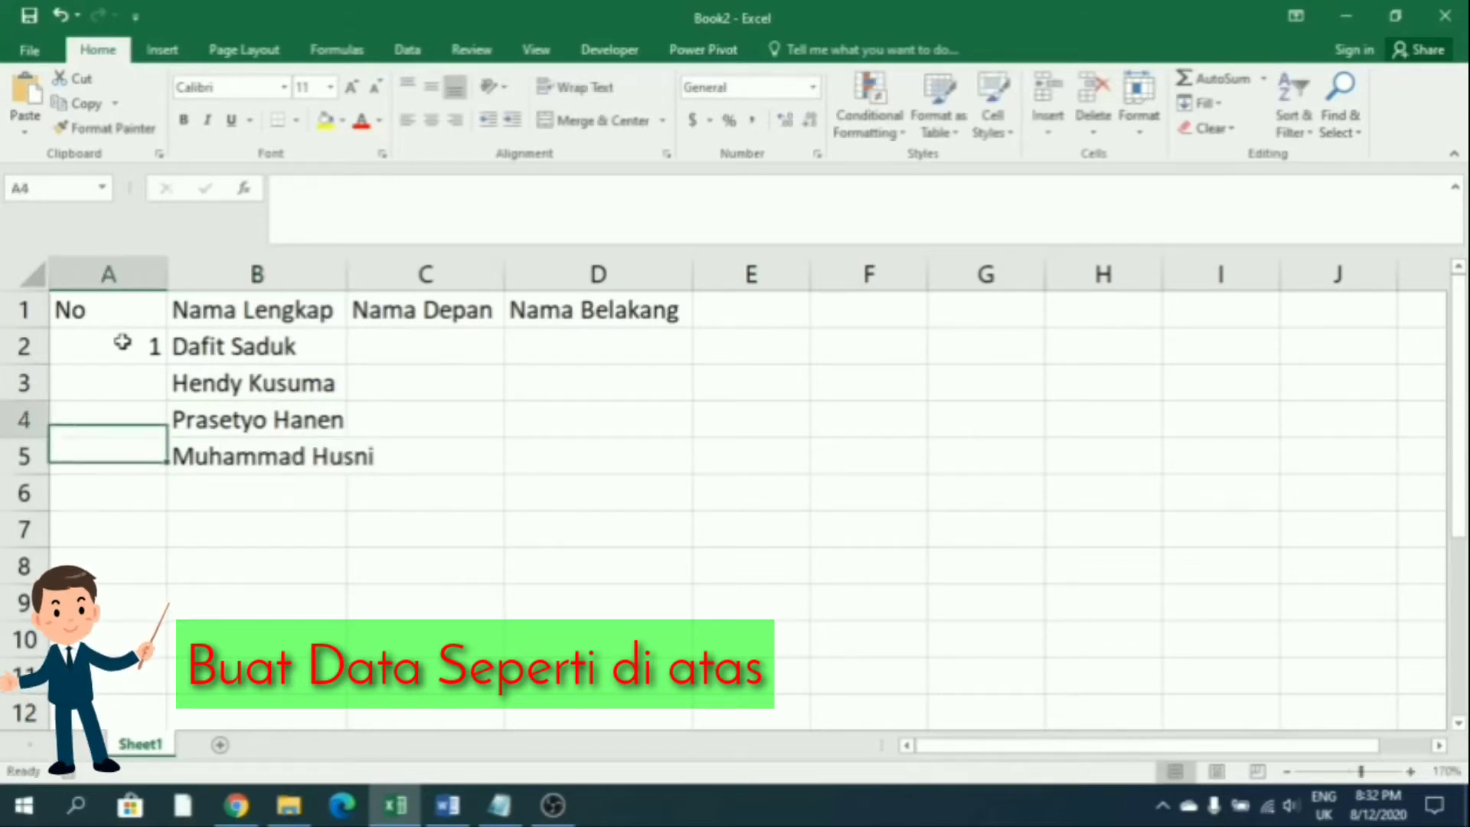
{"action": "key", "text": "Up"}
{"action": "type", "text": "2"}
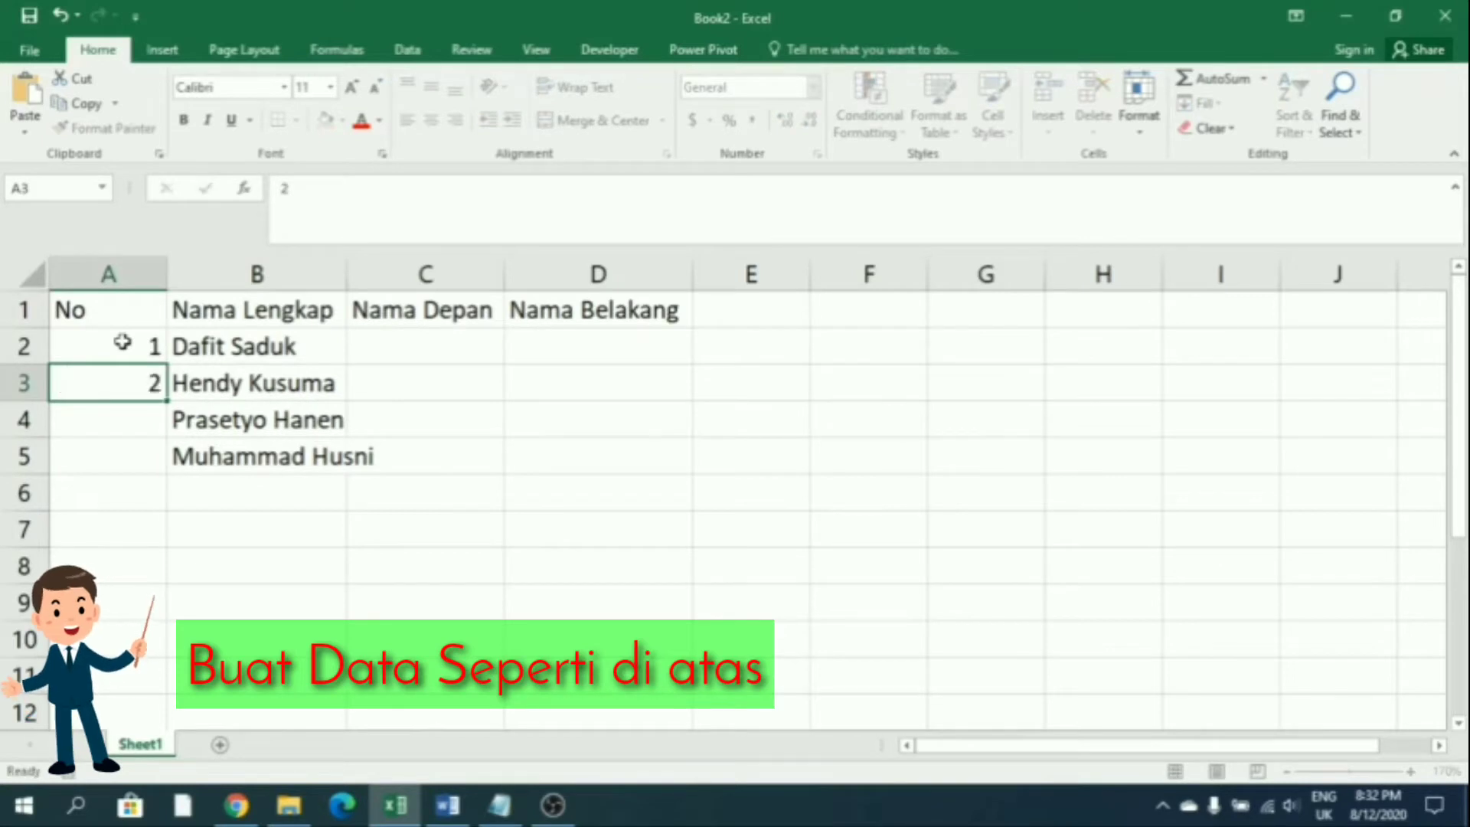
{"action": "left_click", "coordinate": [122, 342]}
{"action": "left_click_drag", "start_coordinate": [123, 342], "coordinate": [157, 460]}
{"action": "left_click", "coordinate": [325, 451]}
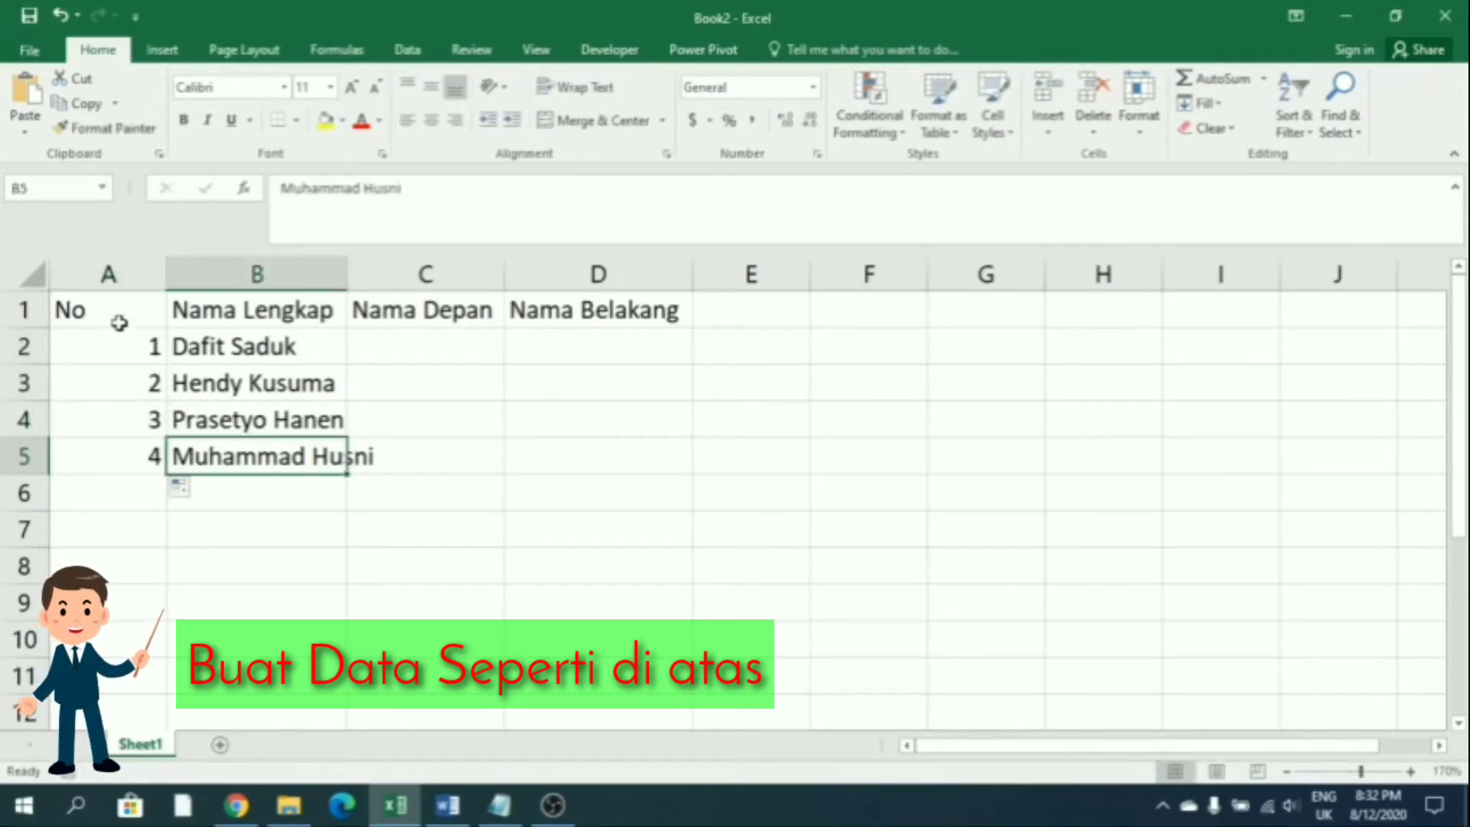
{"action": "left_click", "coordinate": [115, 314]}
{"action": "double_click", "coordinate": [164, 272]}
Format A1:D5 as a styled table with headers
{"action": "left_click_drag", "start_coordinate": [77, 310], "coordinate": [528, 459]}
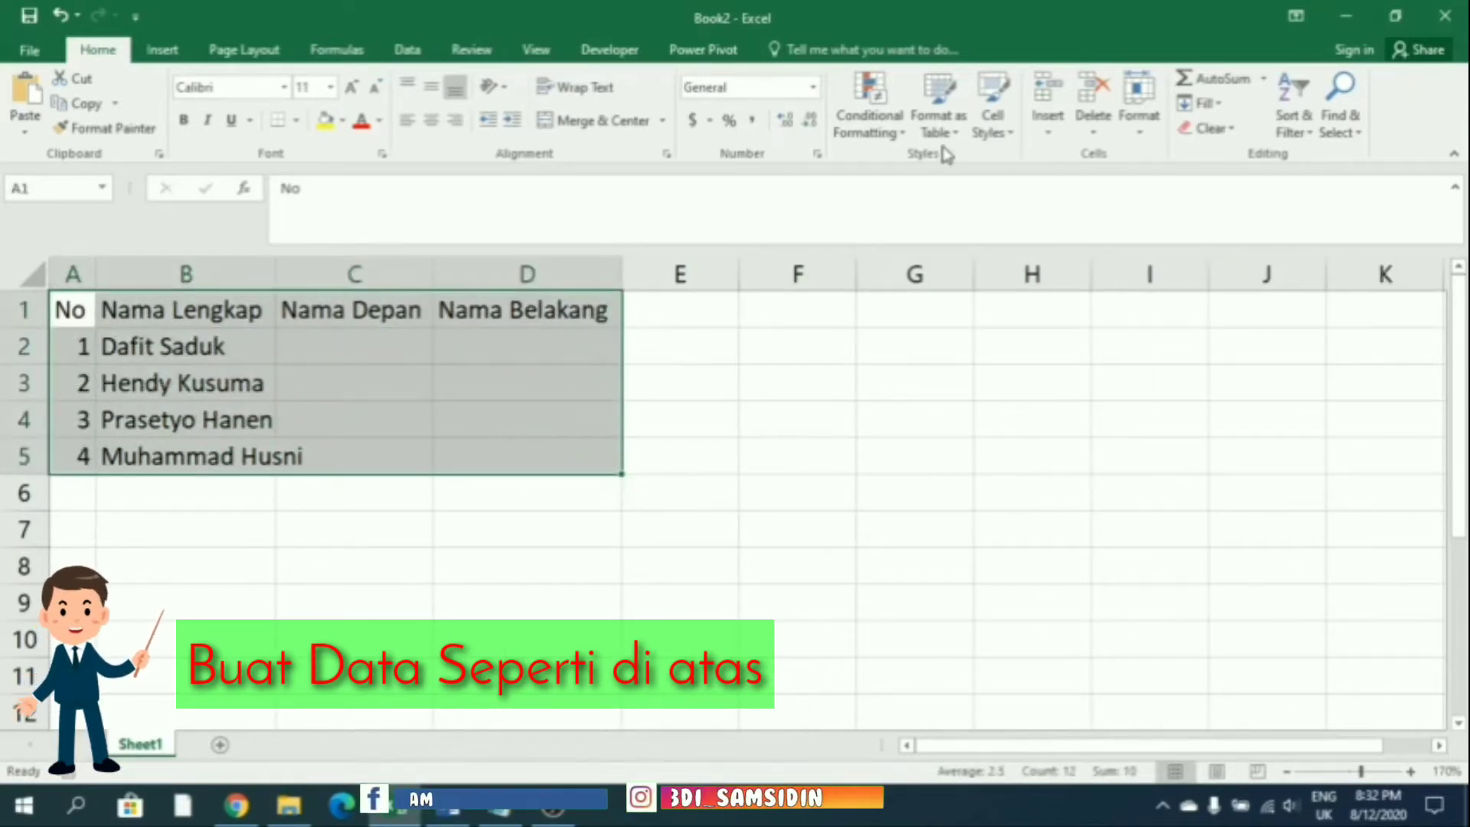
{"action": "left_click", "coordinate": [946, 136]}
{"action": "left_click", "coordinate": [957, 253]}
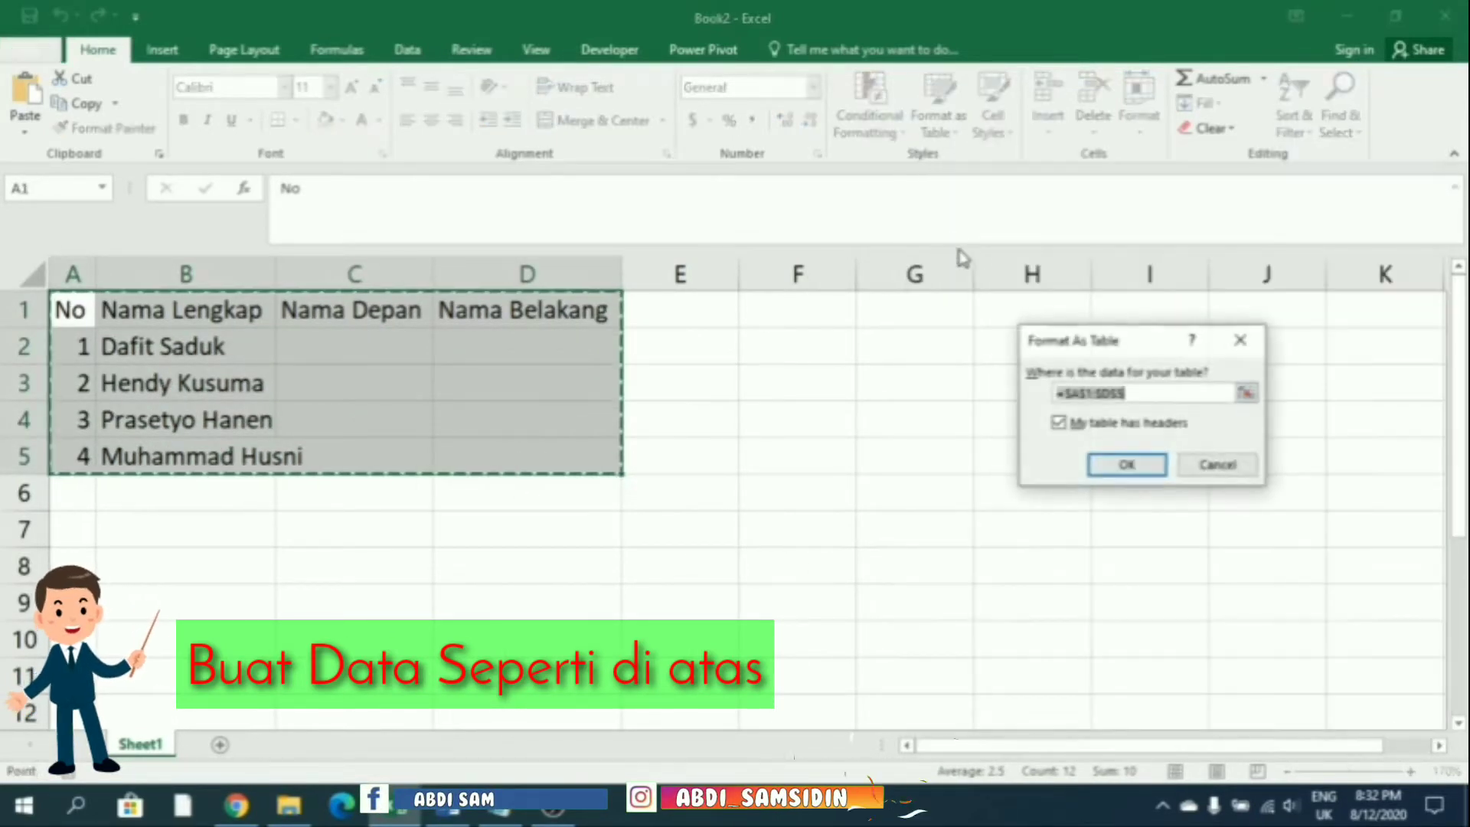
{"action": "left_click", "coordinate": [1121, 464]}
{"action": "left_click", "coordinate": [572, 431]}
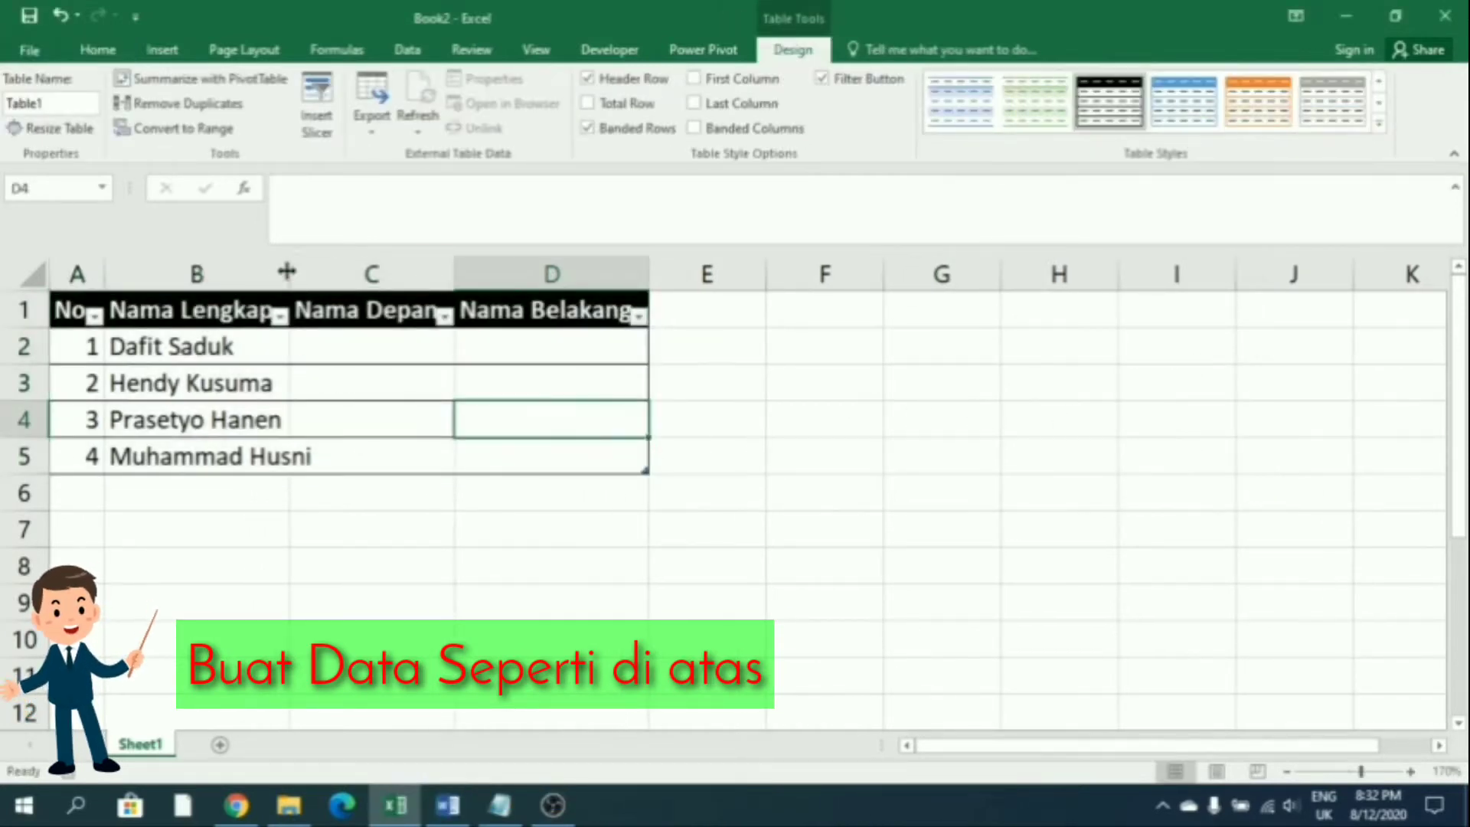
Widen column B to fit the full names
{"action": "left_click_drag", "start_coordinate": [286, 271], "coordinate": [327, 271]}
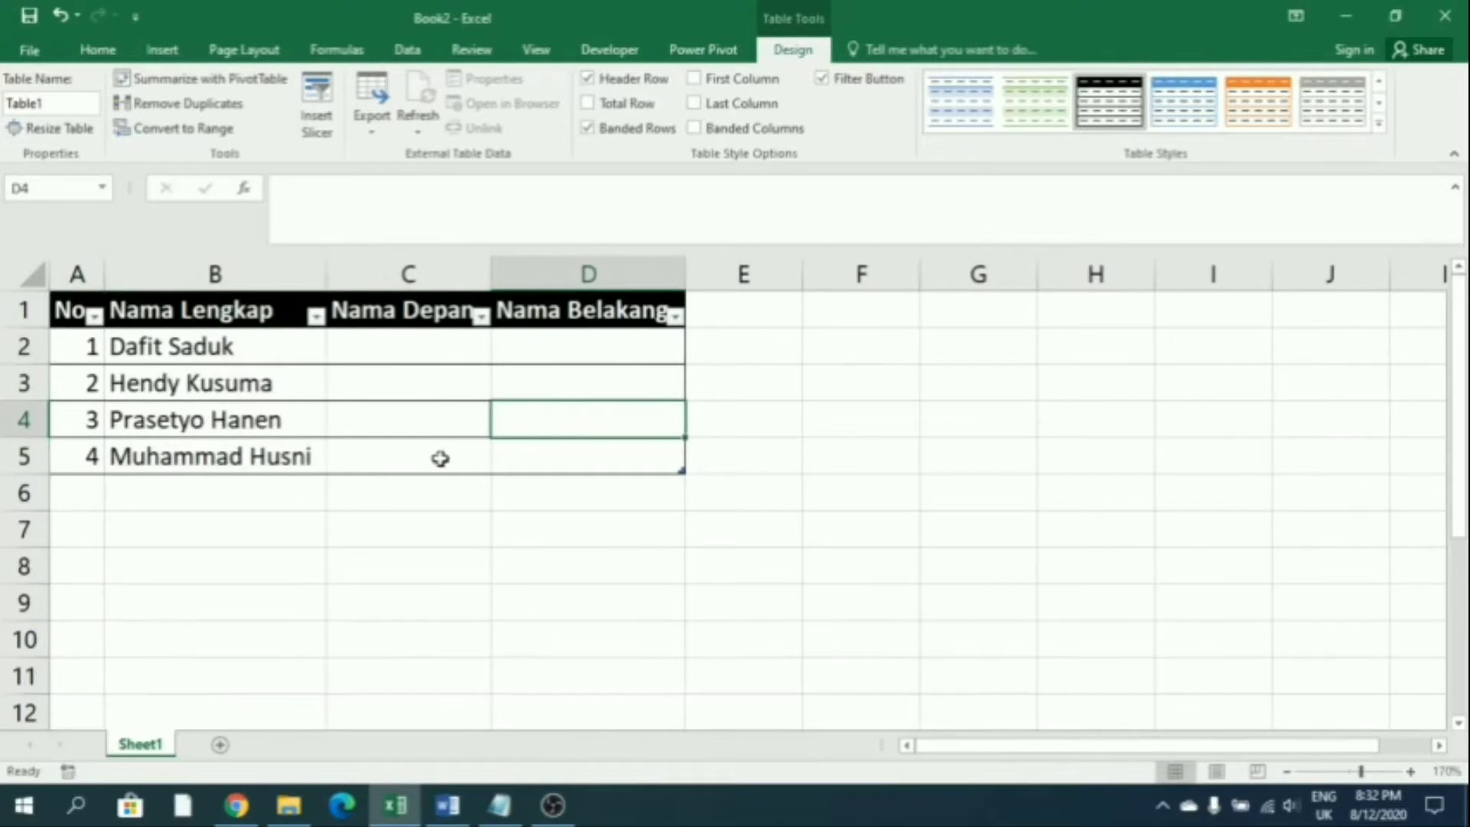
{"action": "left_click", "coordinate": [441, 458]}
{"action": "left_click", "coordinate": [458, 355]}
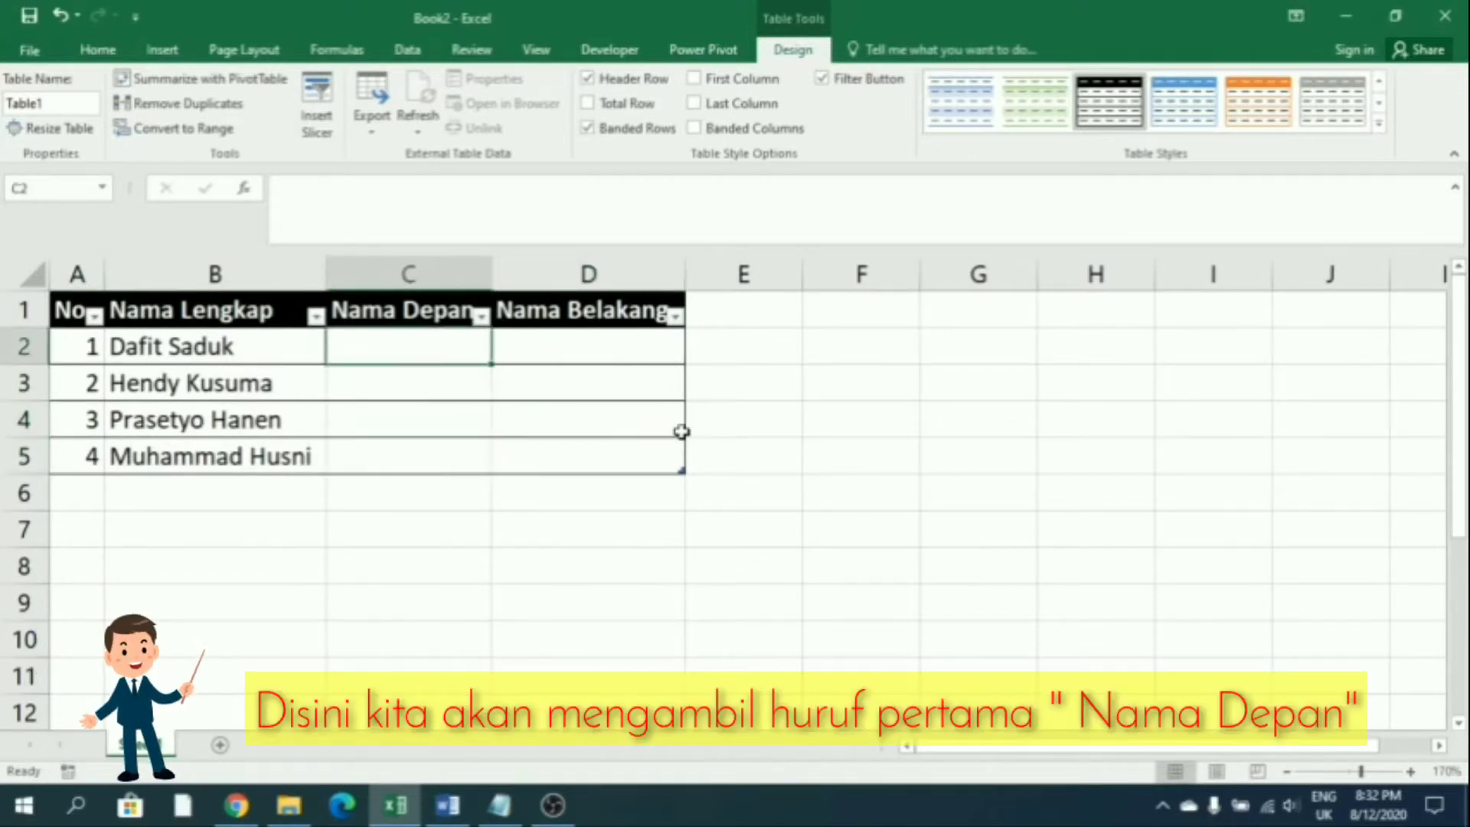
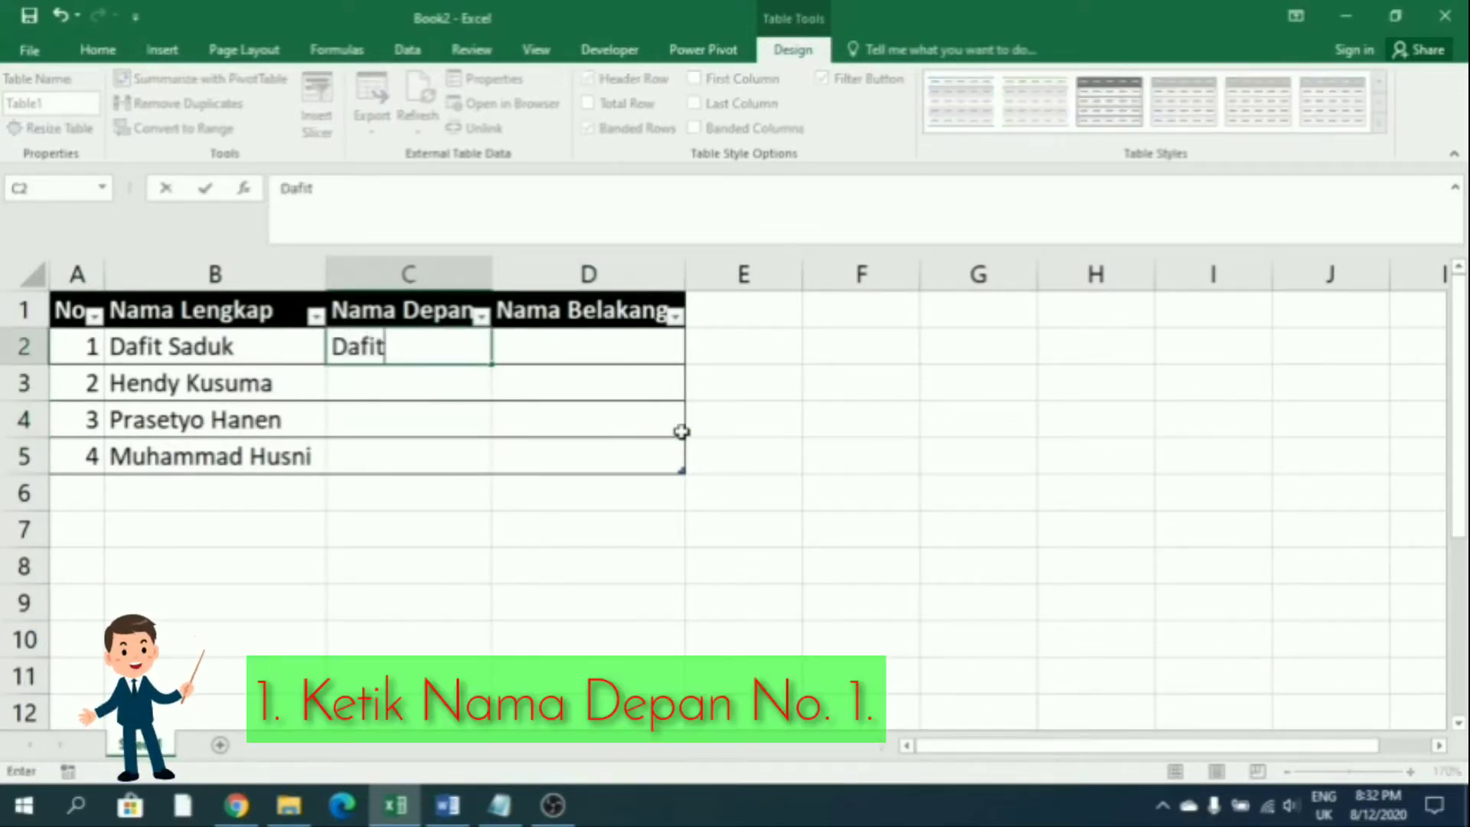
Type an example first name in C2 and Flash Fill the remaining first names
{"action": "key", "text": "Return"}
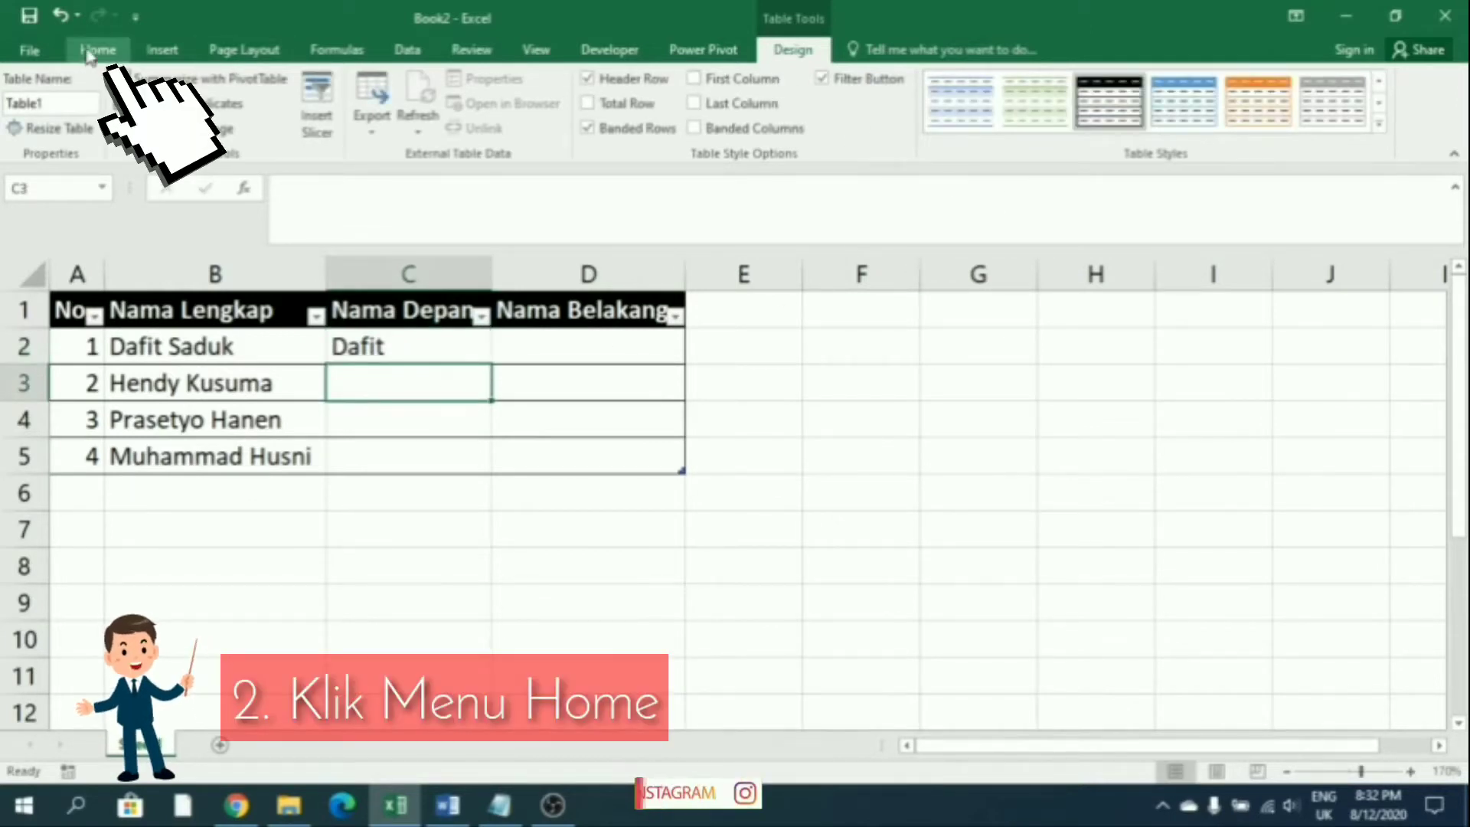
{"action": "left_click", "coordinate": [97, 49]}
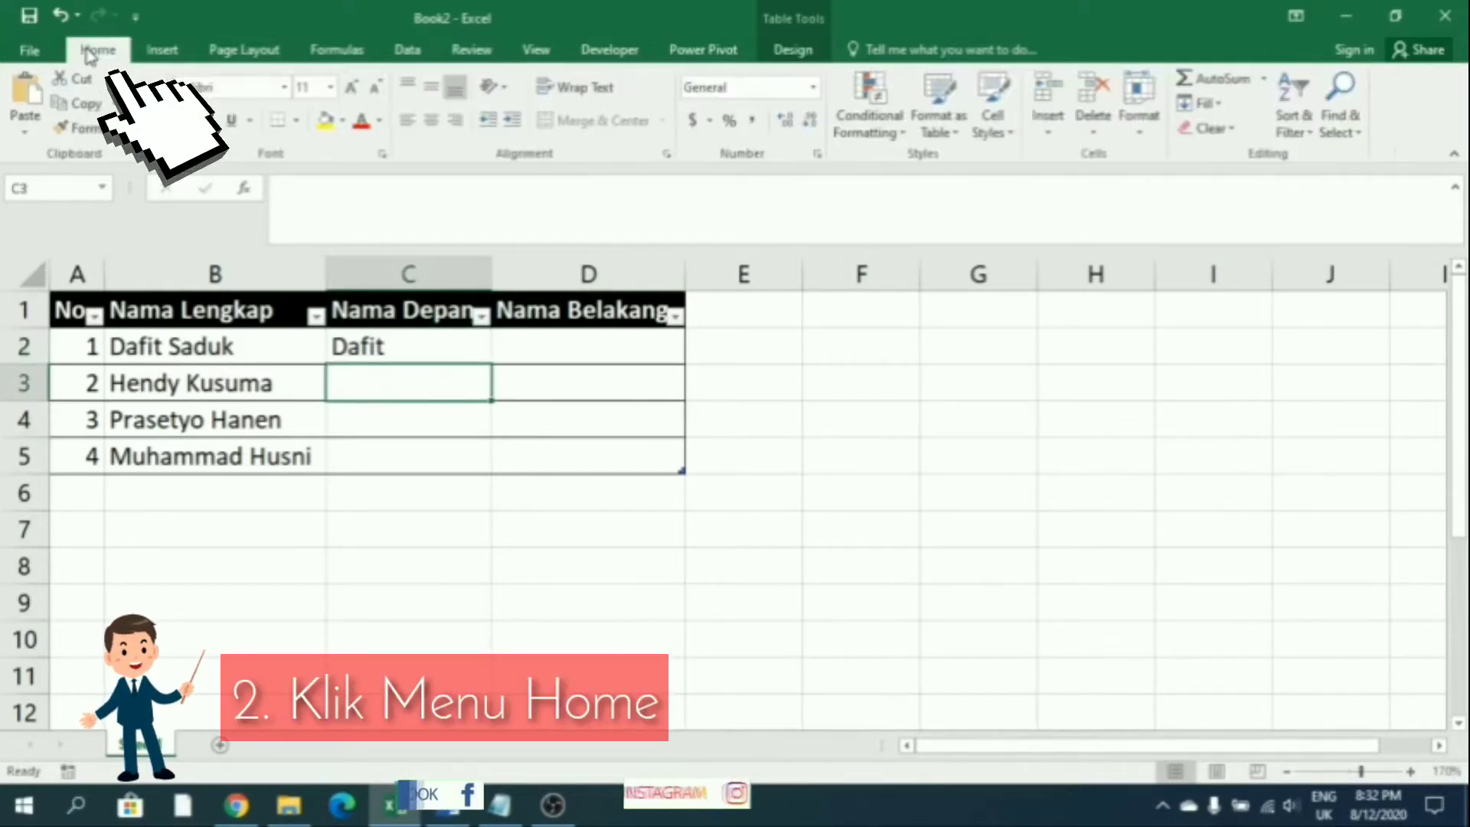
{"action": "left_click", "coordinate": [1200, 103]}
{"action": "left_click", "coordinate": [1218, 311]}
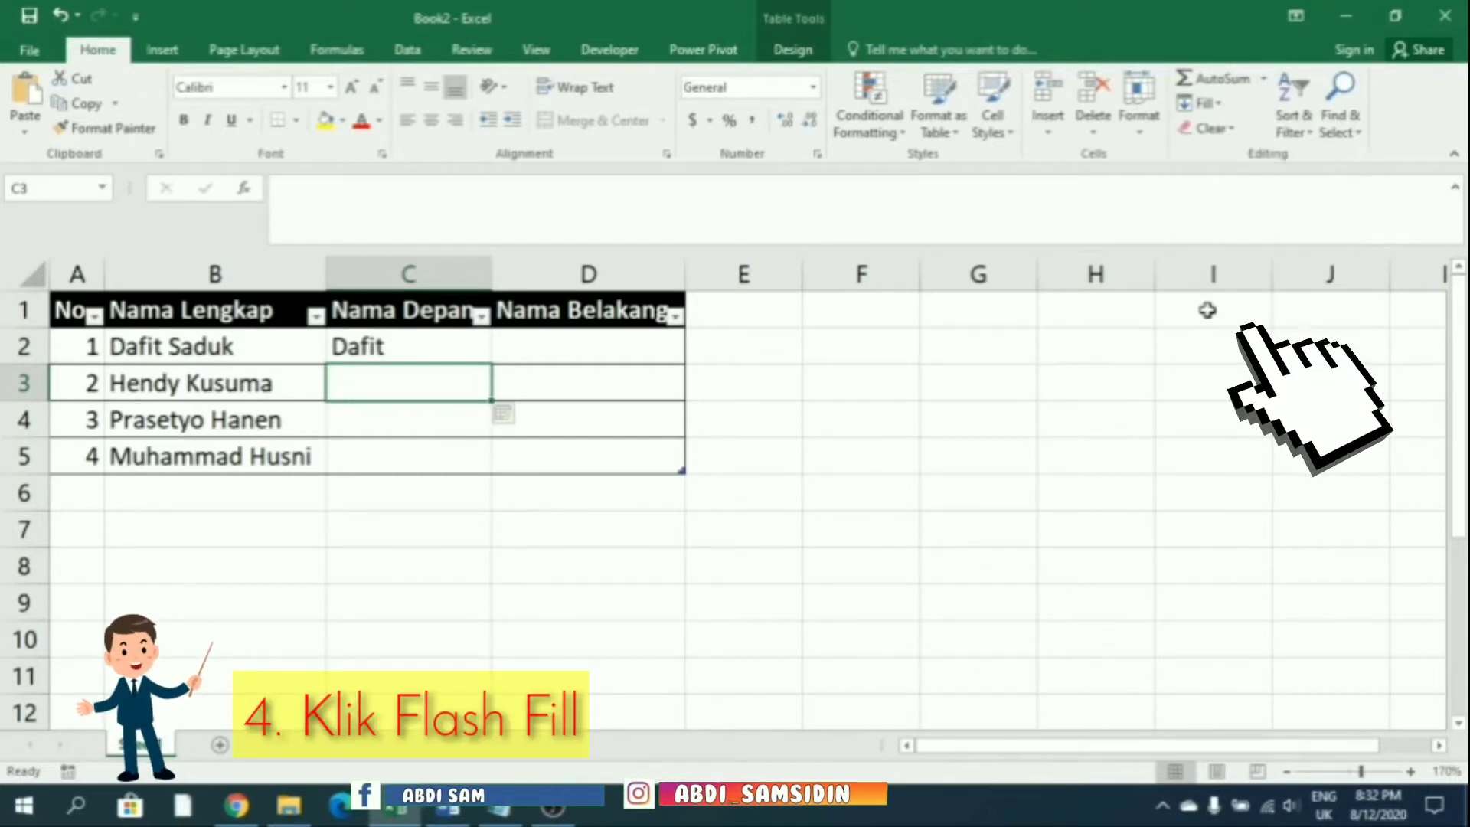
{"action": "left_click", "coordinate": [743, 528]}
Type an example last name in D2 and Flash Fill the remaining last names
{"action": "left_click", "coordinate": [617, 346]}
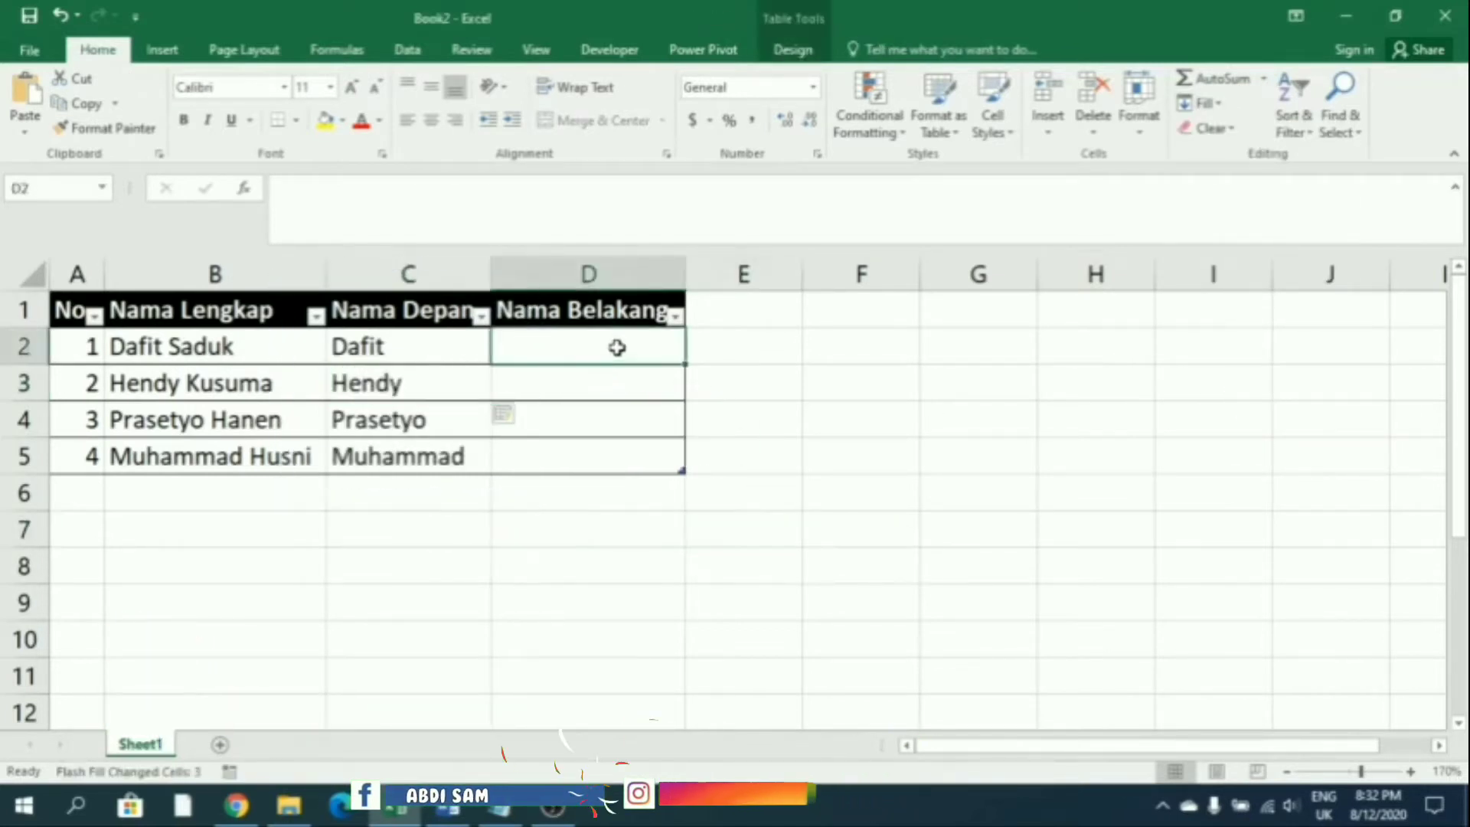
{"action": "type", "text": "Saduk"}
{"action": "key", "text": "Return"}
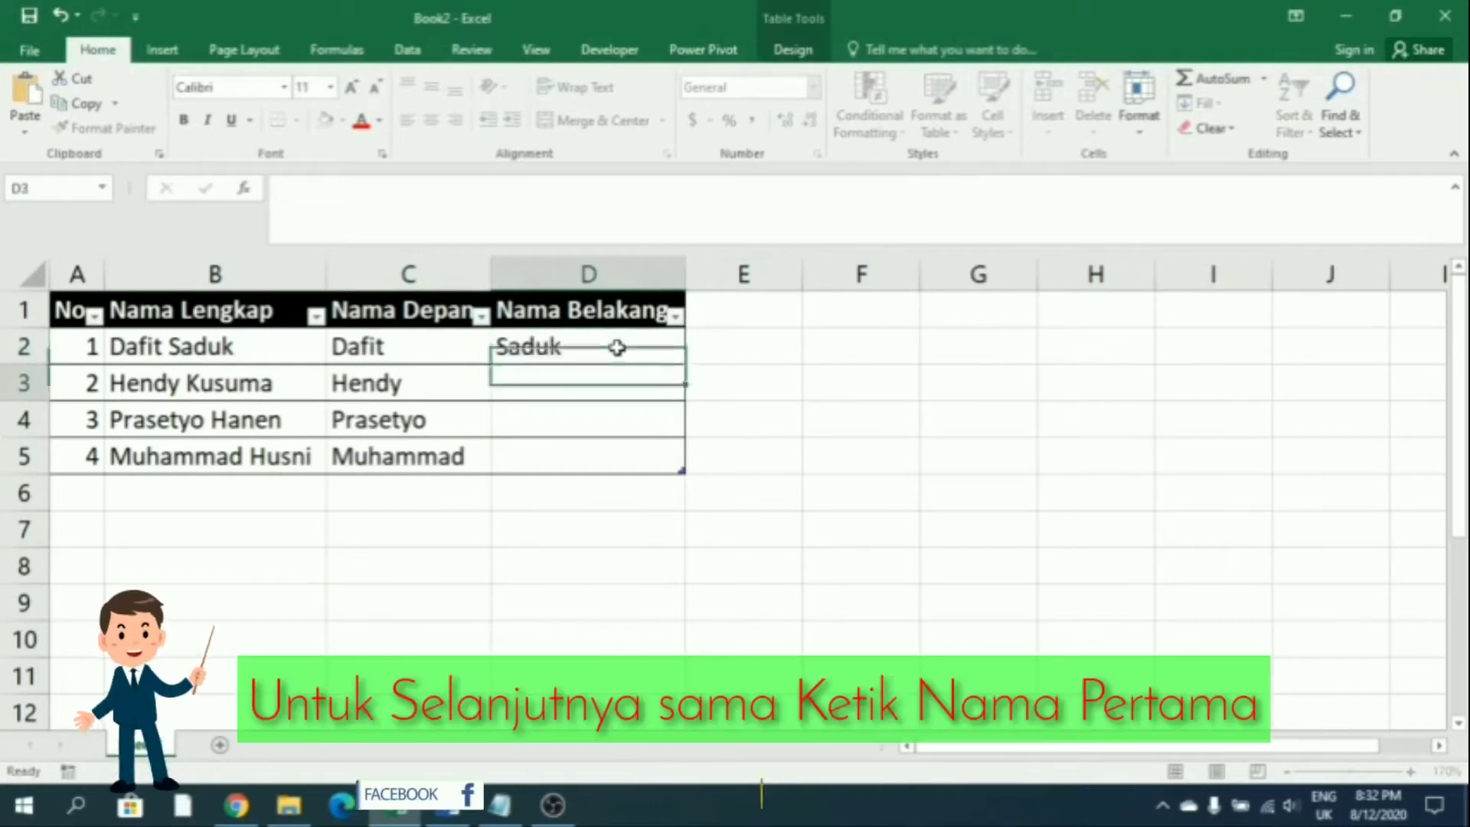
{"action": "left_click", "coordinate": [617, 347]}
{"action": "left_click", "coordinate": [607, 378]}
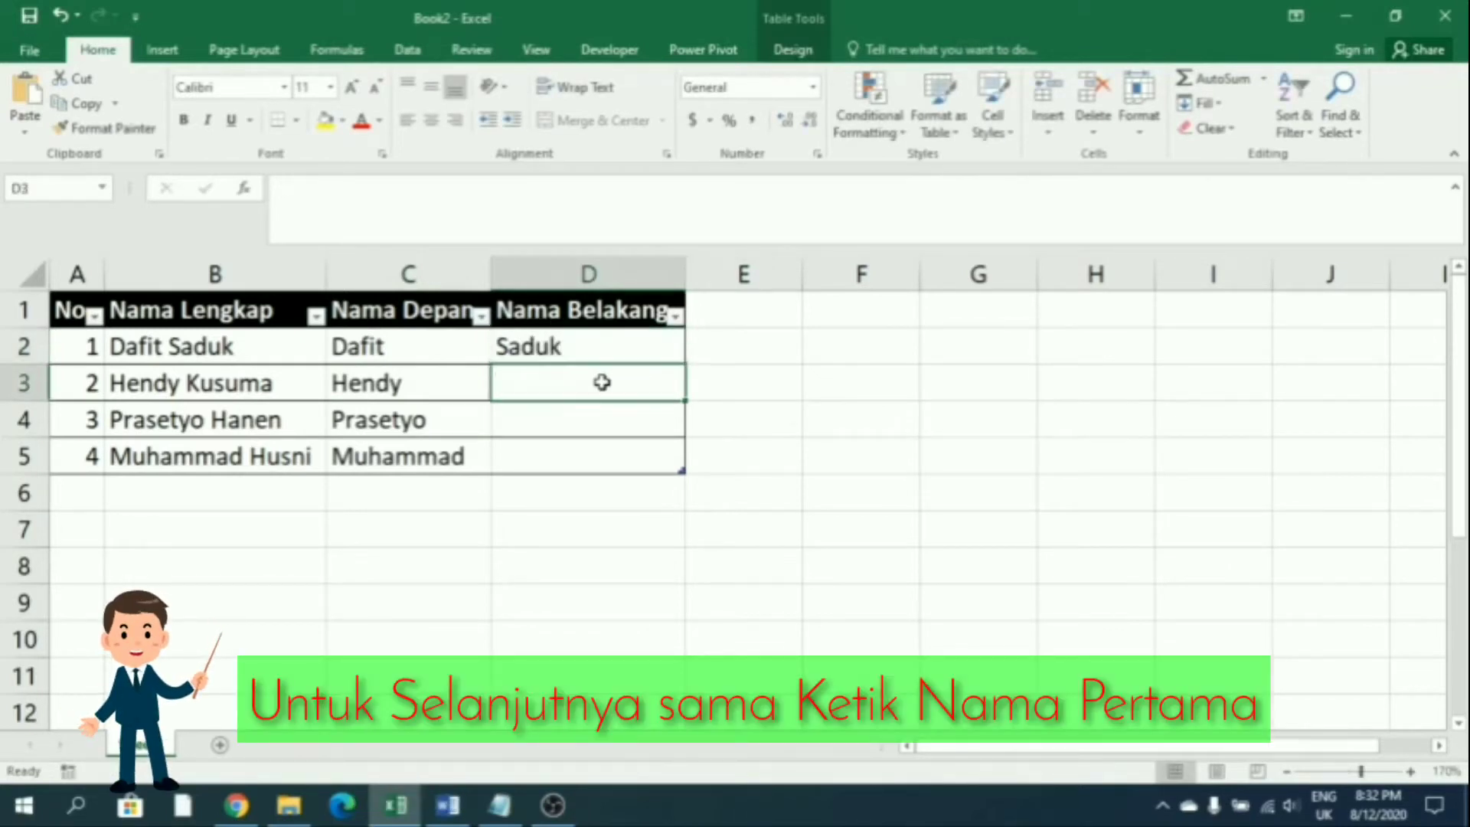
{"action": "left_click", "coordinate": [1186, 107]}
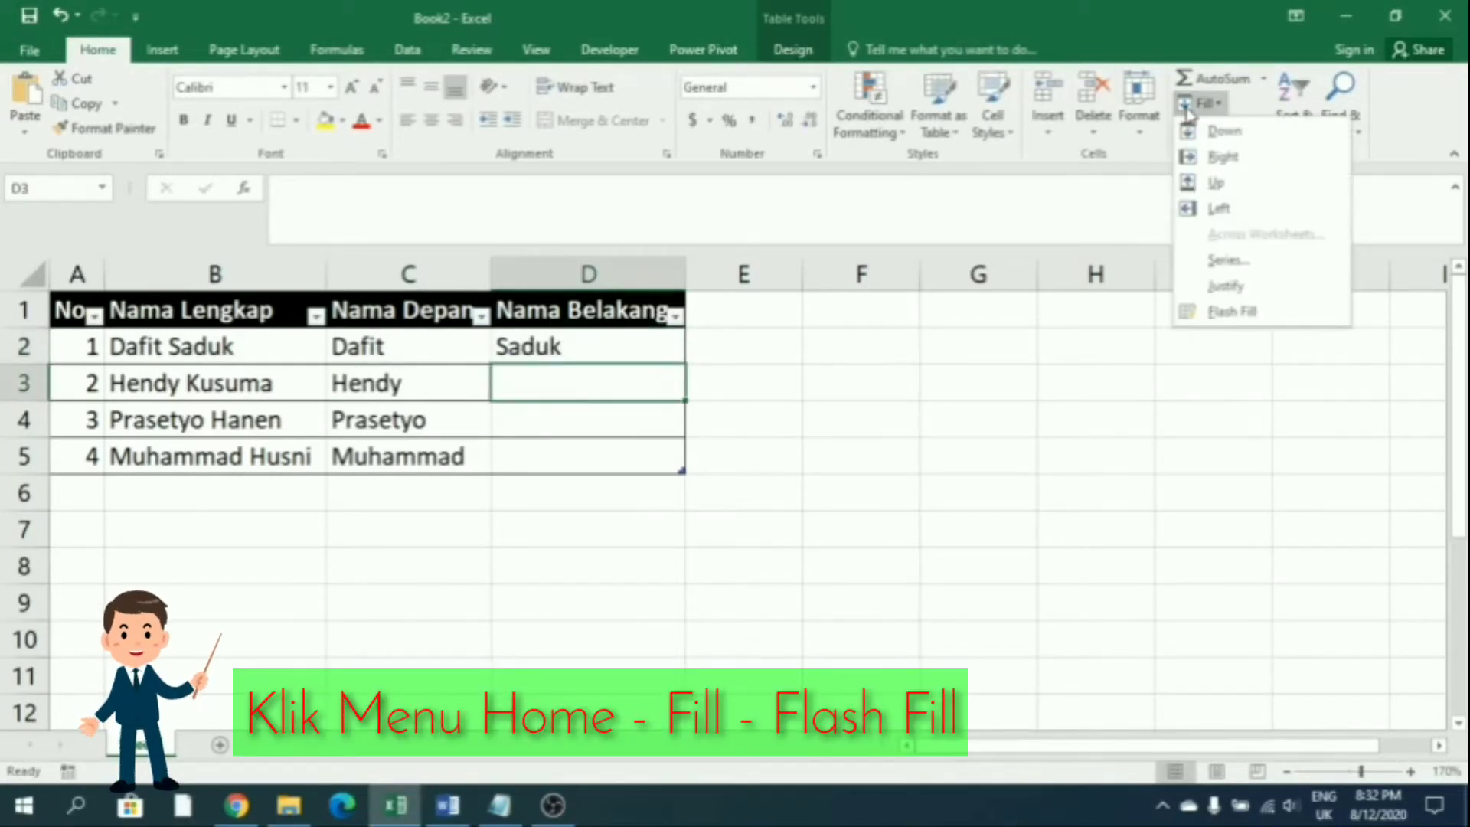
{"action": "left_click", "coordinate": [1220, 312]}
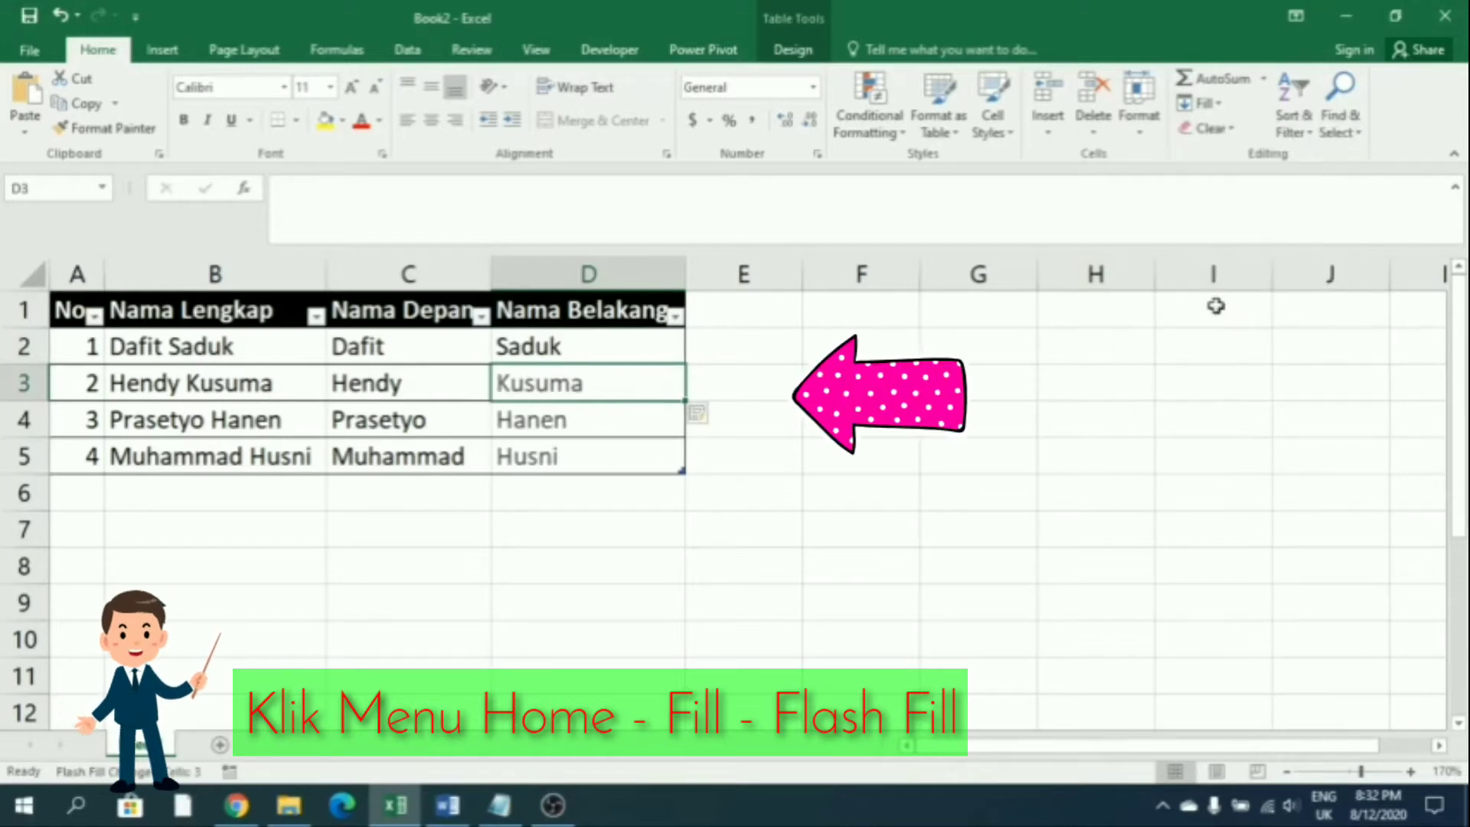
{"action": "left_click", "coordinate": [965, 408]}
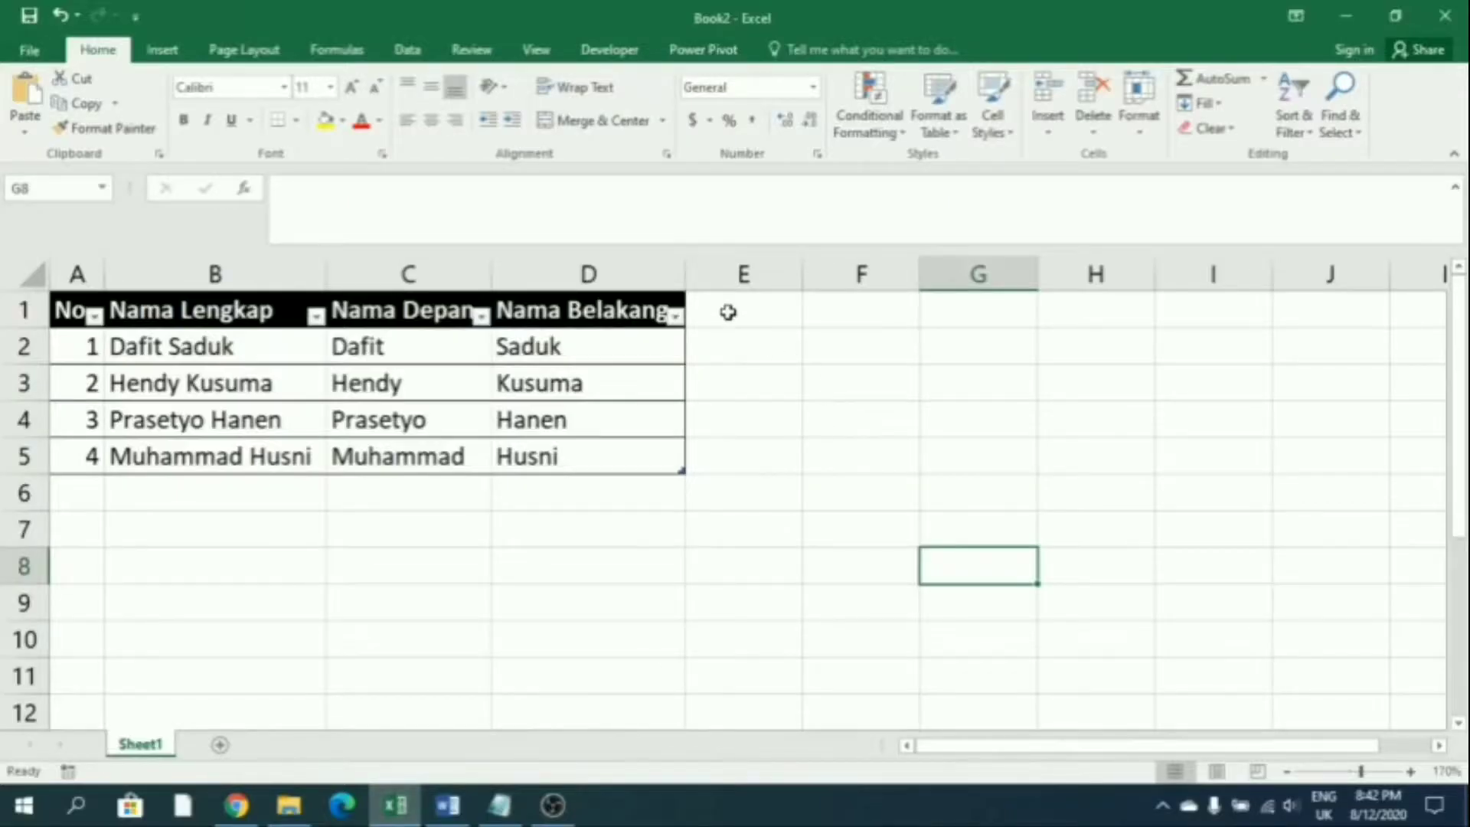
Add the header Menggabungkan Huruf in E1 and autofit the column
{"action": "left_click", "coordinate": [728, 311]}
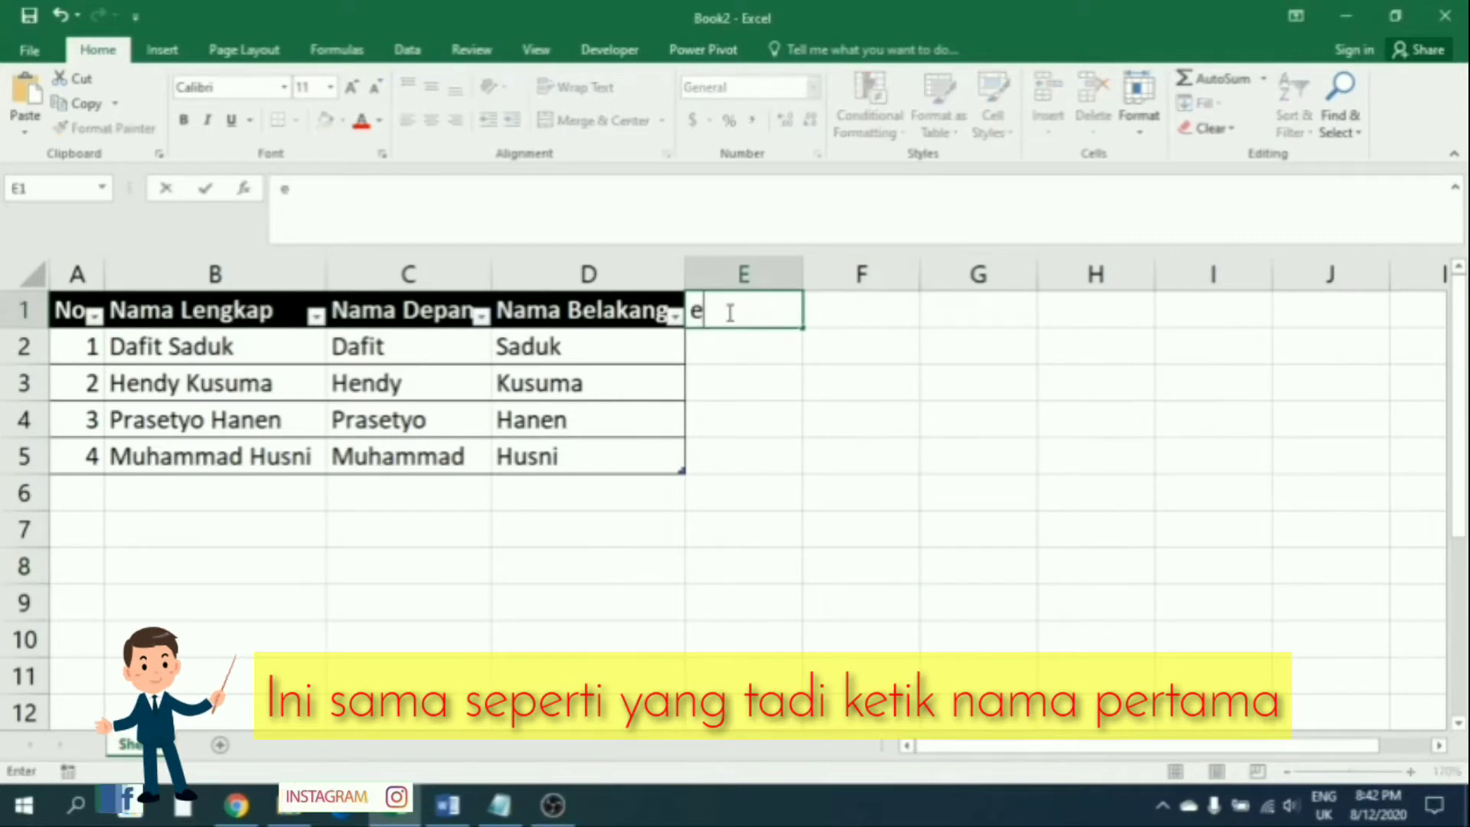
{"action": "type", "text": "Meng"}
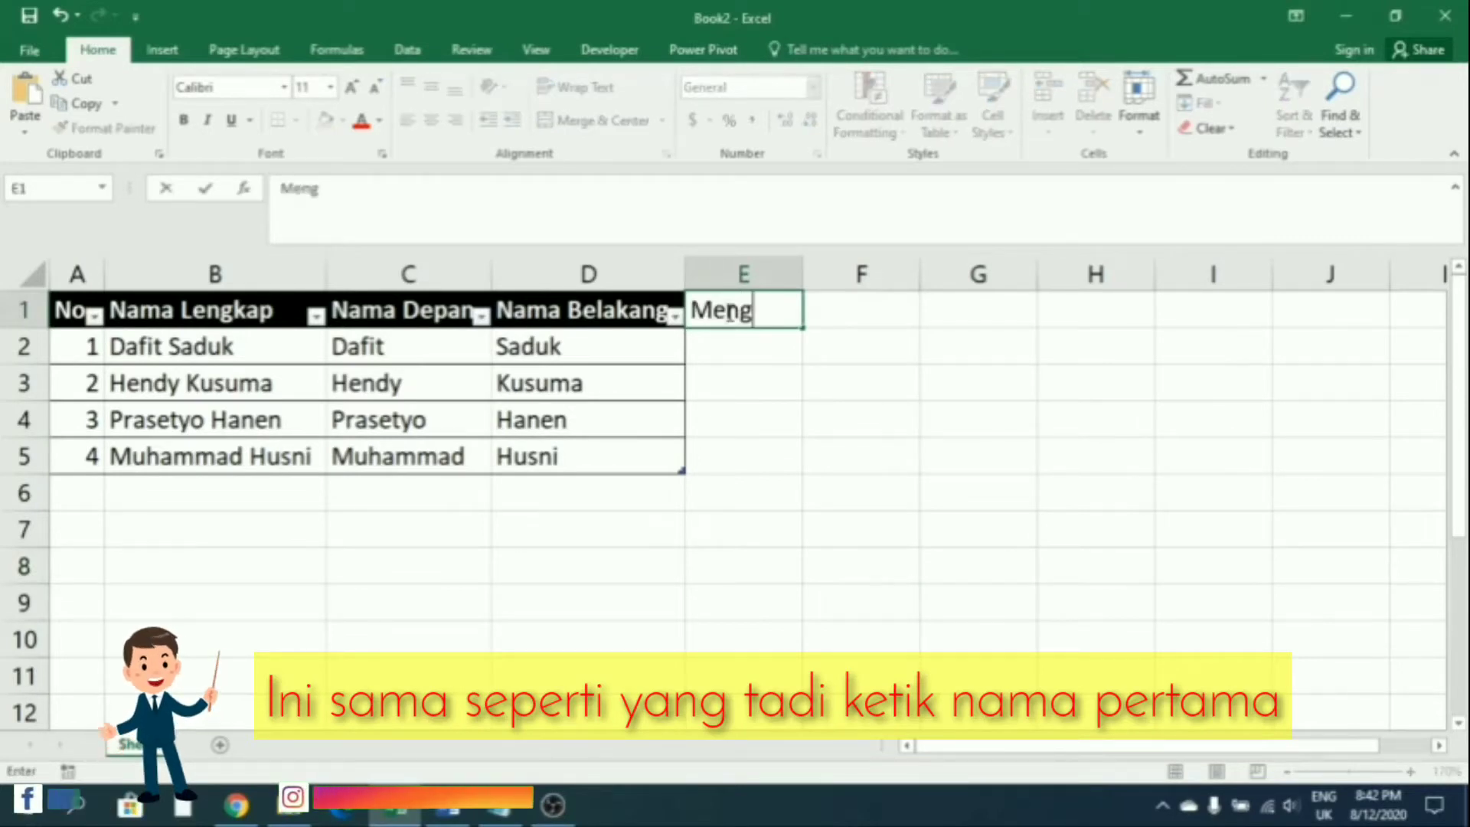
{"action": "type", "text": "gabungk"}
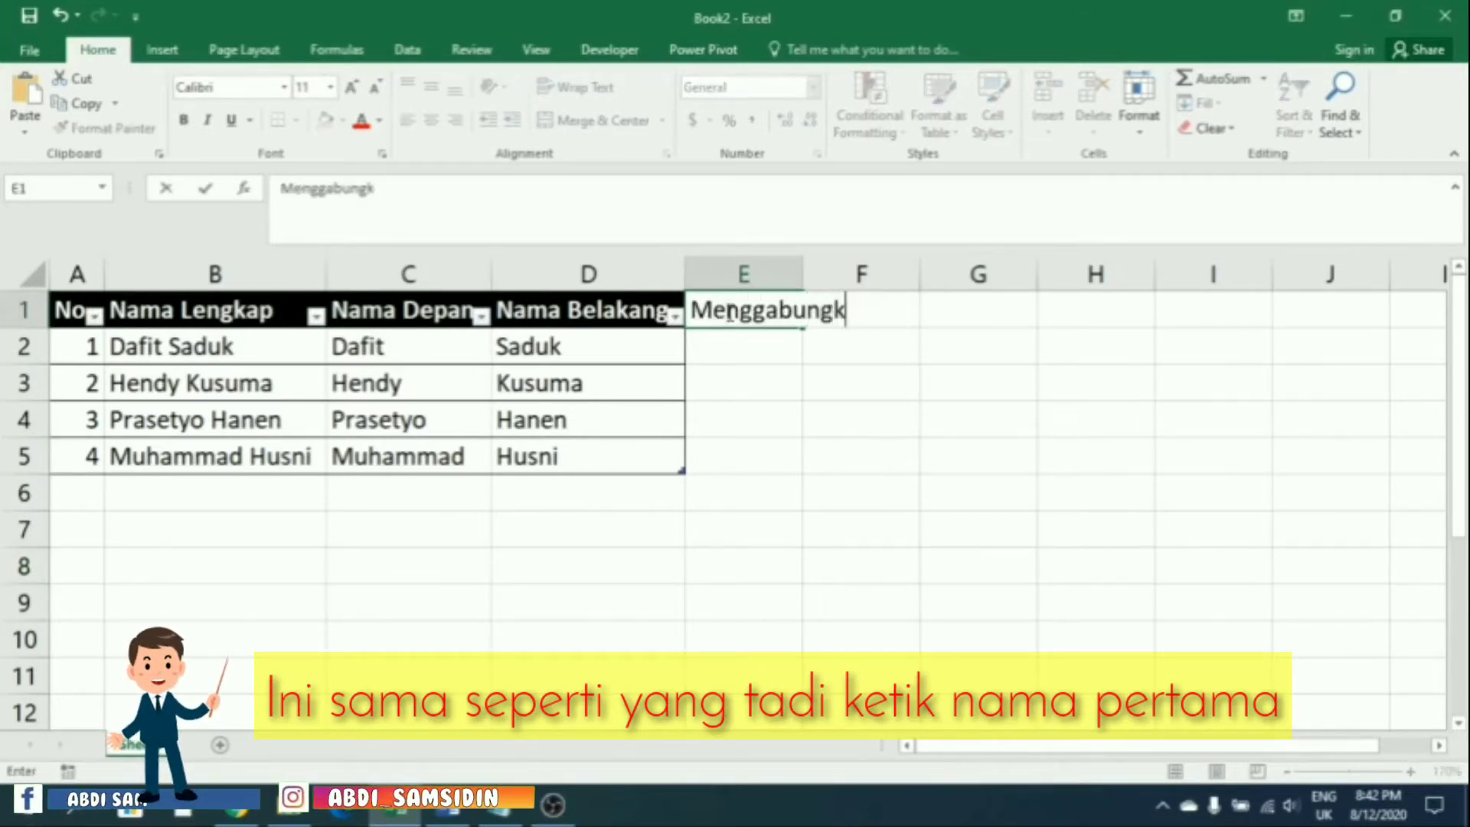
{"action": "type", "text": "an Huruf"}
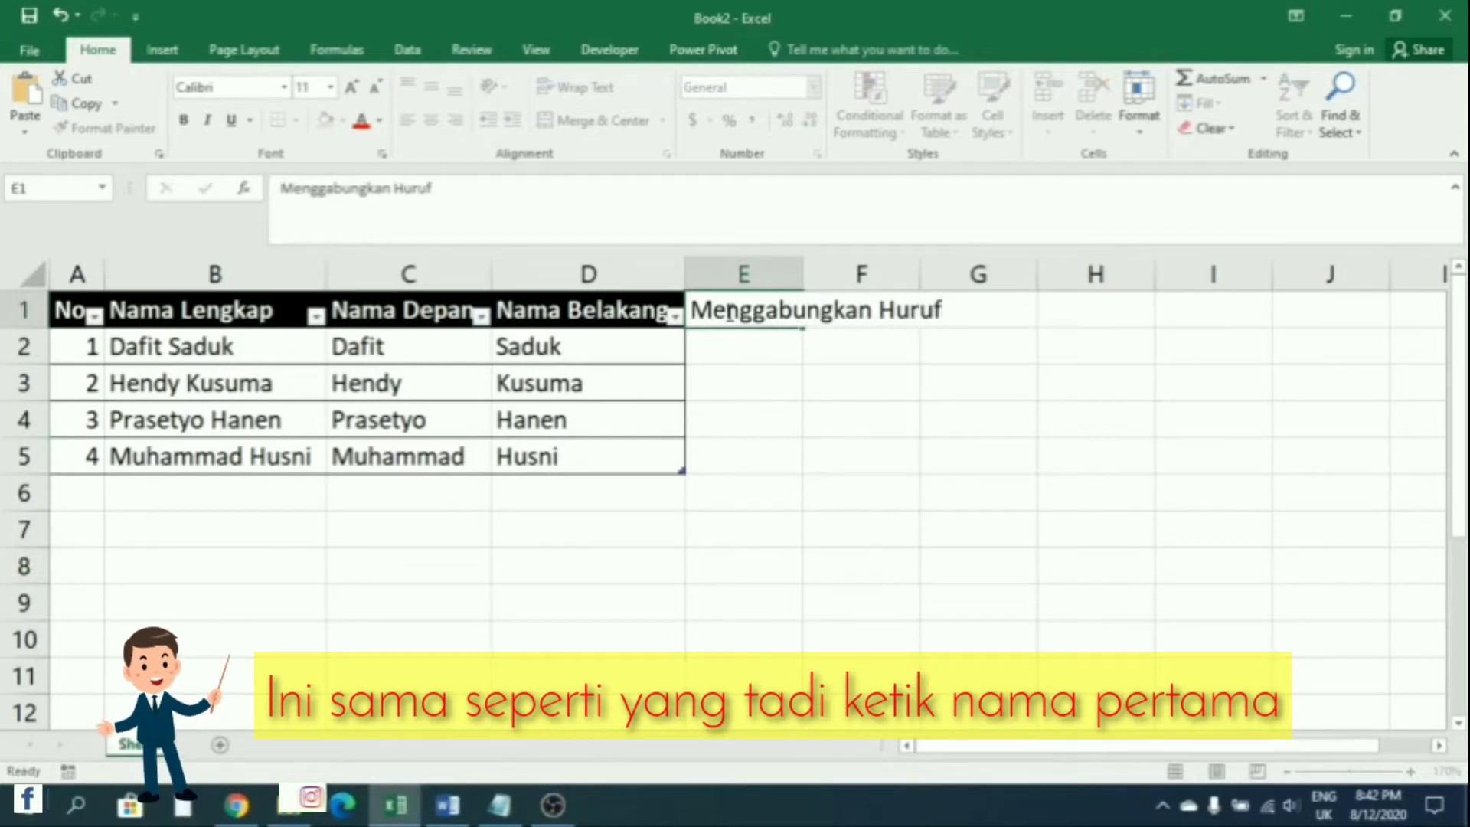
{"action": "key", "text": "Return"}
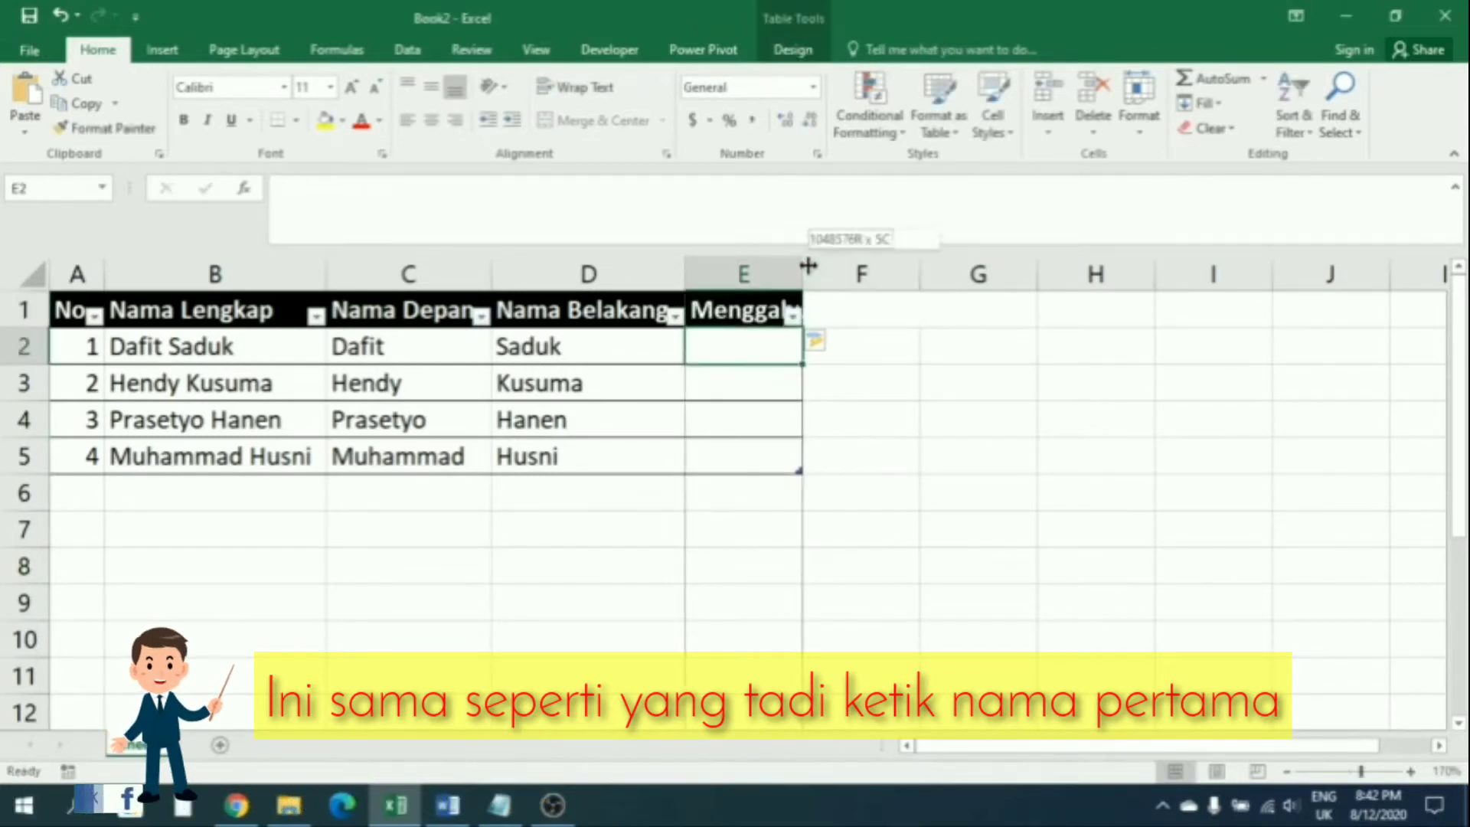
{"action": "double_click", "coordinate": [802, 274]}
{"action": "left_click", "coordinate": [951, 453]}
Delete the No and Nama Lengkap columns
{"action": "left_click_drag", "start_coordinate": [76, 274], "coordinate": [198, 276]}
{"action": "right_click", "coordinate": [198, 278]}
{"action": "left_click", "coordinate": [251, 451]}
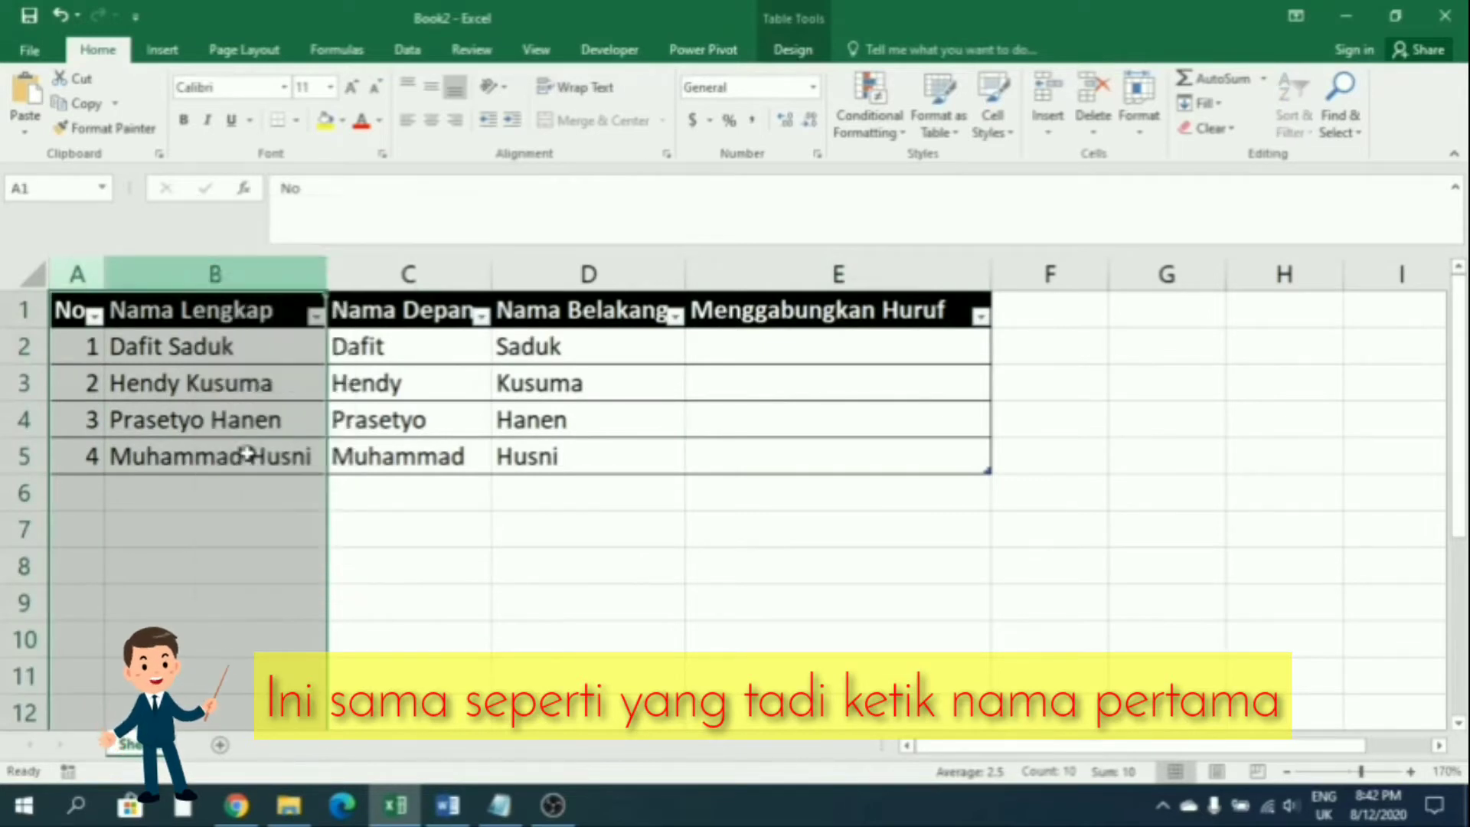
{"action": "left_click", "coordinate": [297, 580]}
Enter the first joined full name in C2 and Flash Fill the remaining combined names
{"action": "left_click", "coordinate": [552, 340]}
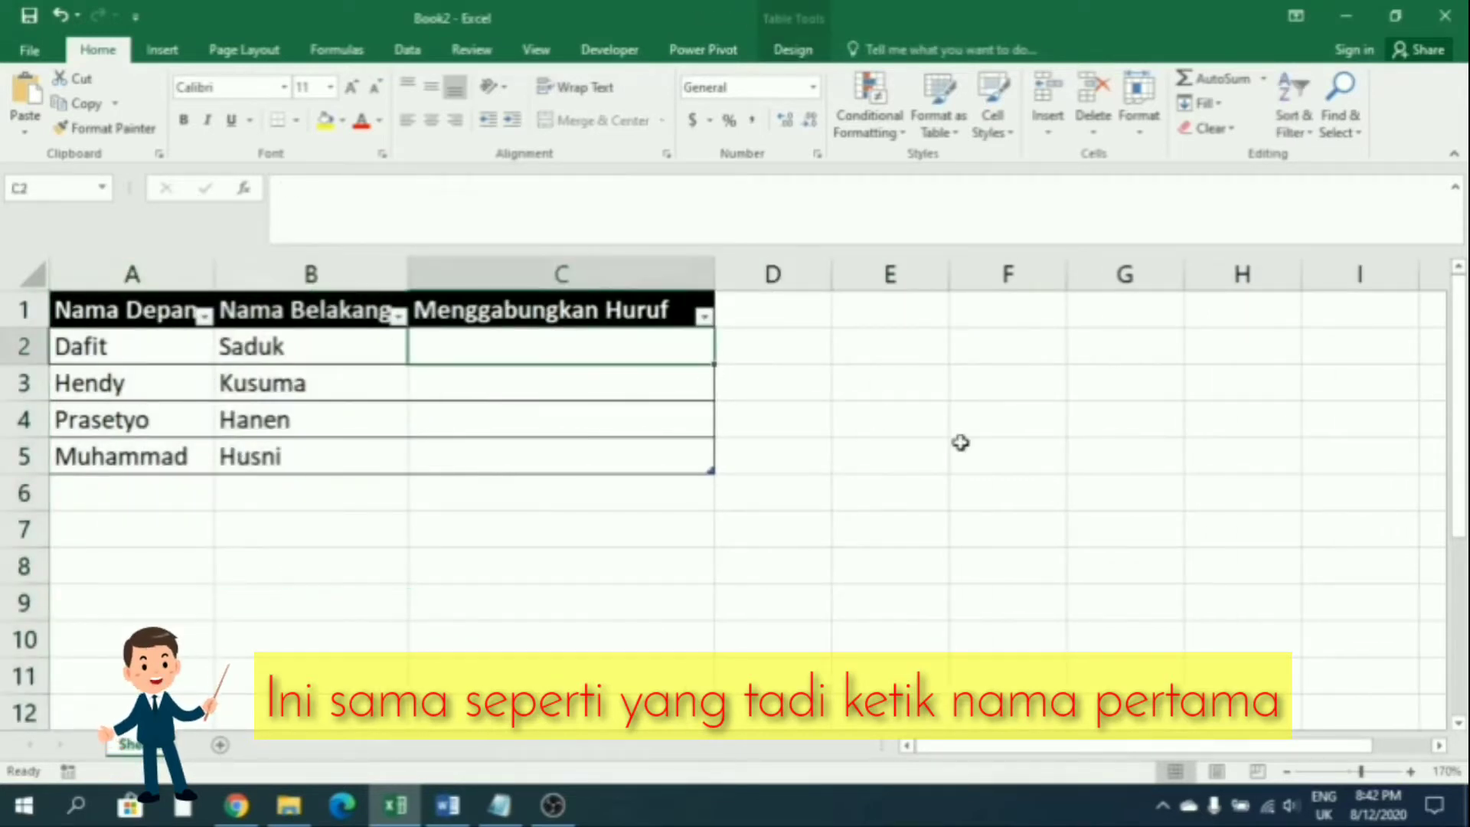
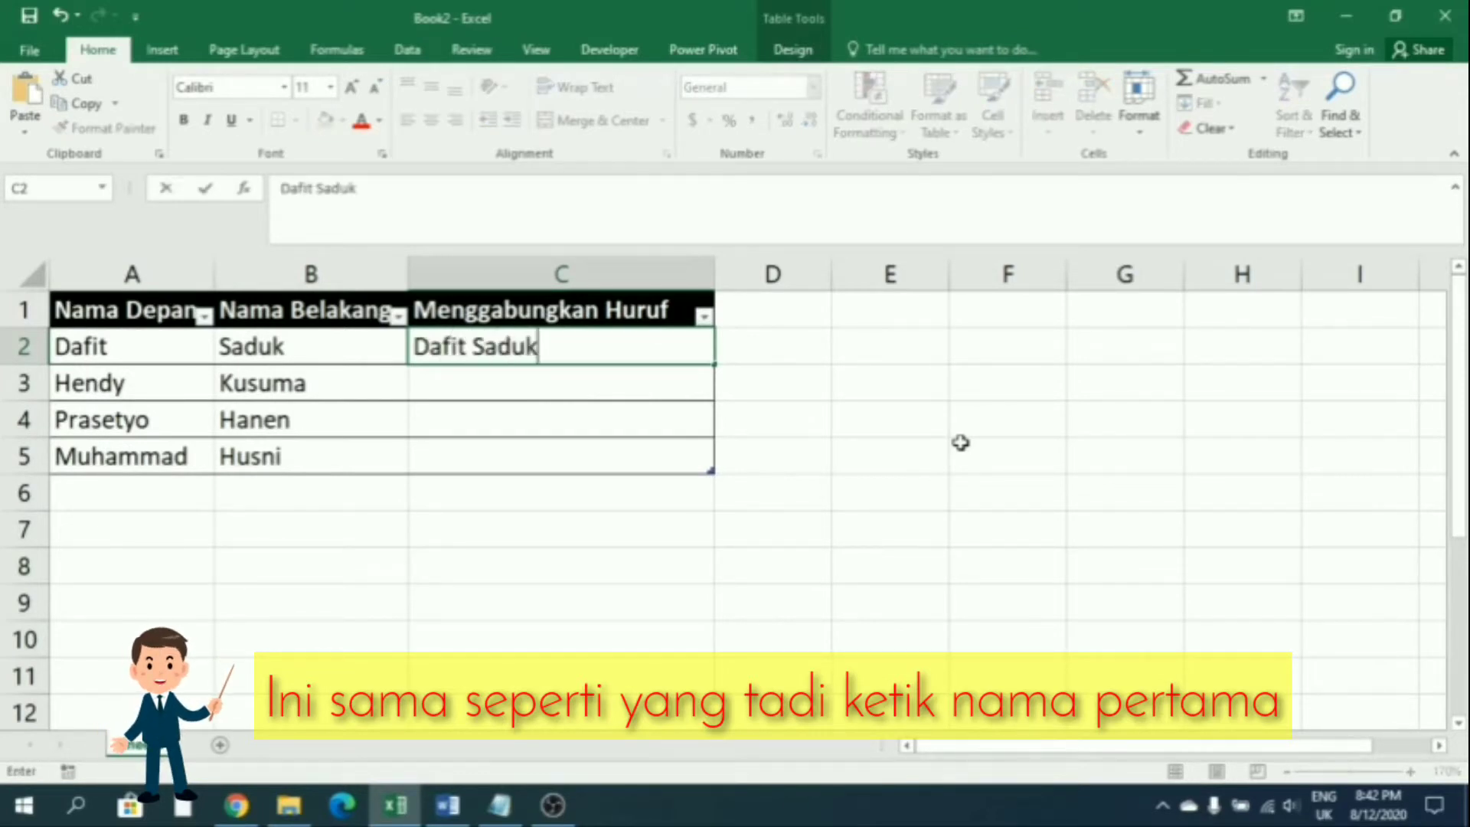
{"action": "key", "text": "Return"}
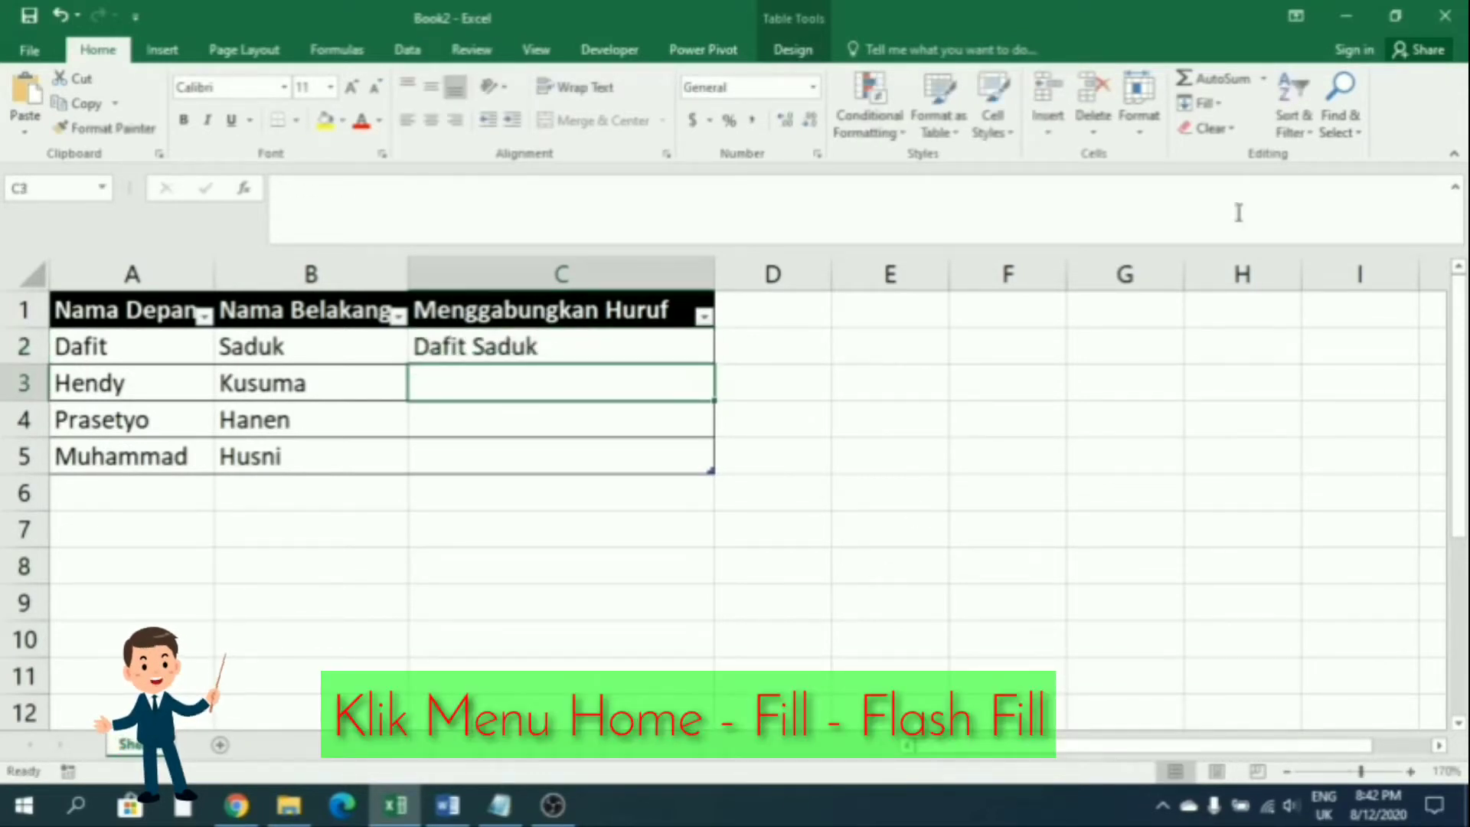
{"action": "left_click", "coordinate": [1201, 102]}
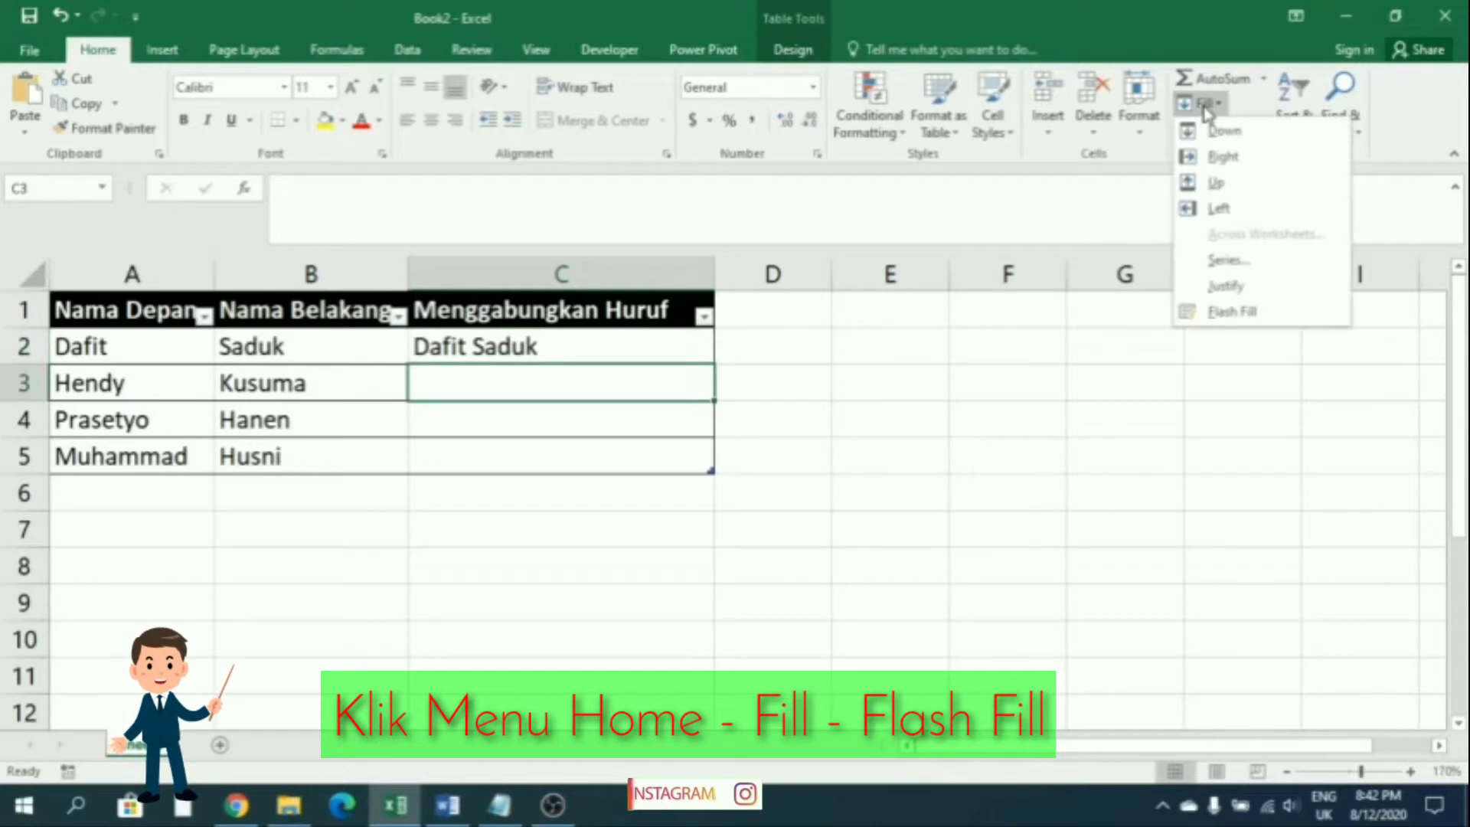
{"action": "left_click", "coordinate": [1229, 320]}
{"action": "left_click", "coordinate": [918, 521]}
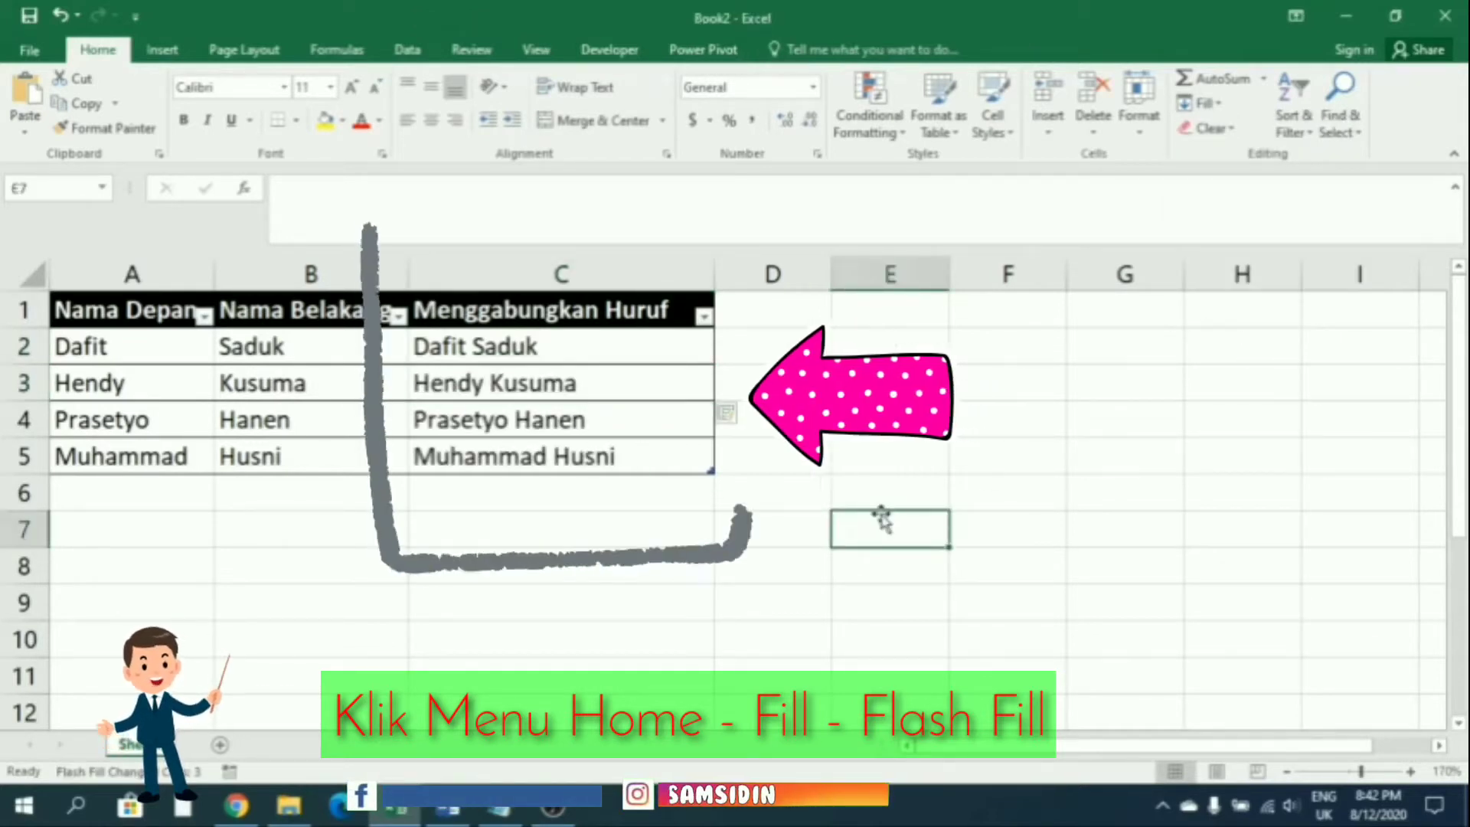
Enter the headers Huruf Depan Kecil, Huruf Besar and Singkatan in D1:F1
{"action": "left_click", "coordinate": [776, 317]}
{"action": "type", "text": "Me"}
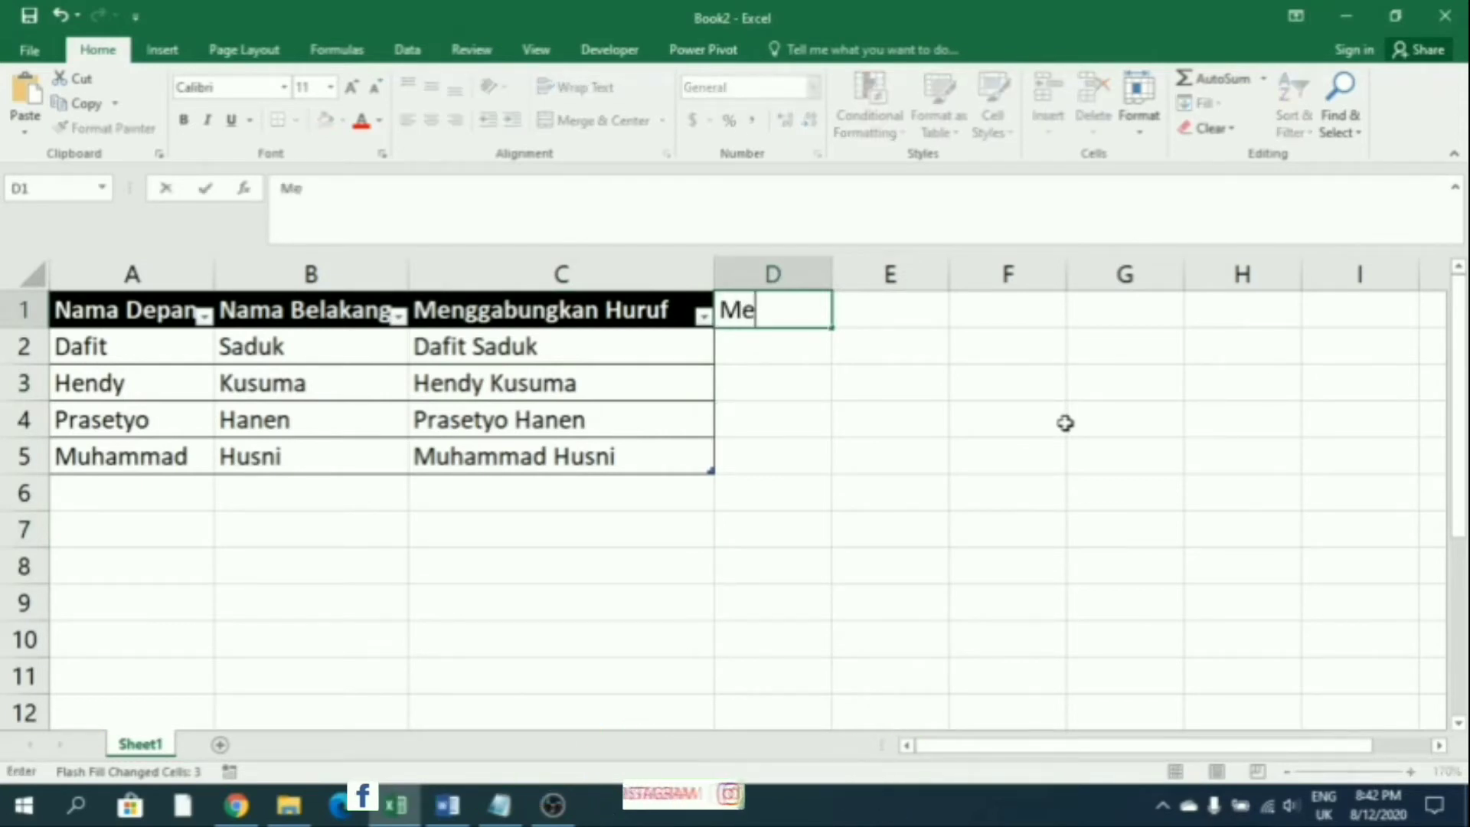
{"action": "type", "text": "ngubah Huruf"}
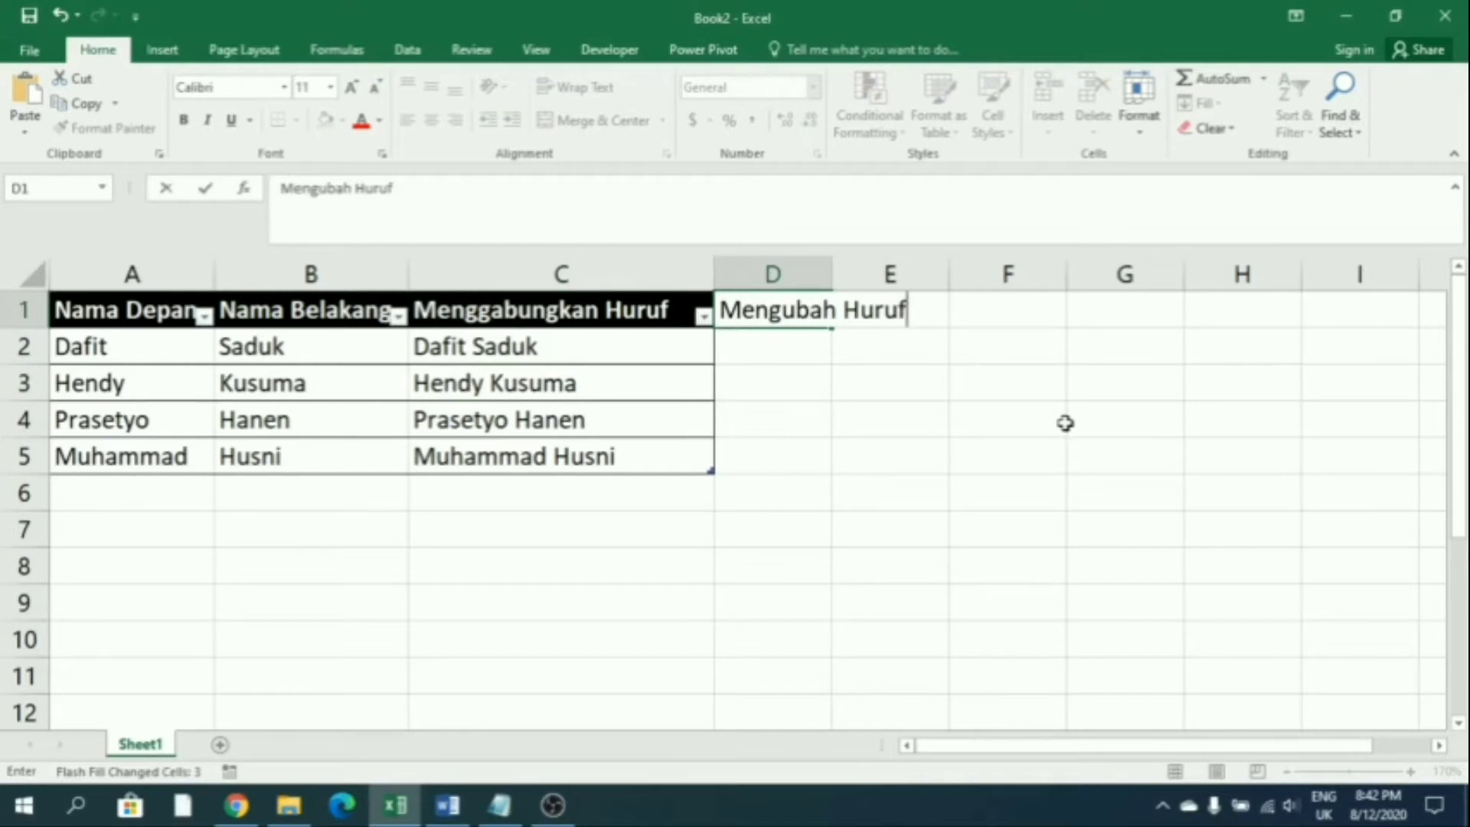
{"action": "key", "text": "BackSpace"}
{"action": "key", "text": "BackSpace"}
{"action": "key", "text": "BackSpace"}
{"action": "key", "text": "BackSpace"}
{"action": "key", "text": "BackSpace"}
{"action": "key", "text": "BackSpace"}
{"action": "key", "text": "BackSpace"}
{"action": "key", "text": "BackSpace"}
{"action": "key", "text": "BackSpace"}
{"action": "key", "text": "BackSpace"}
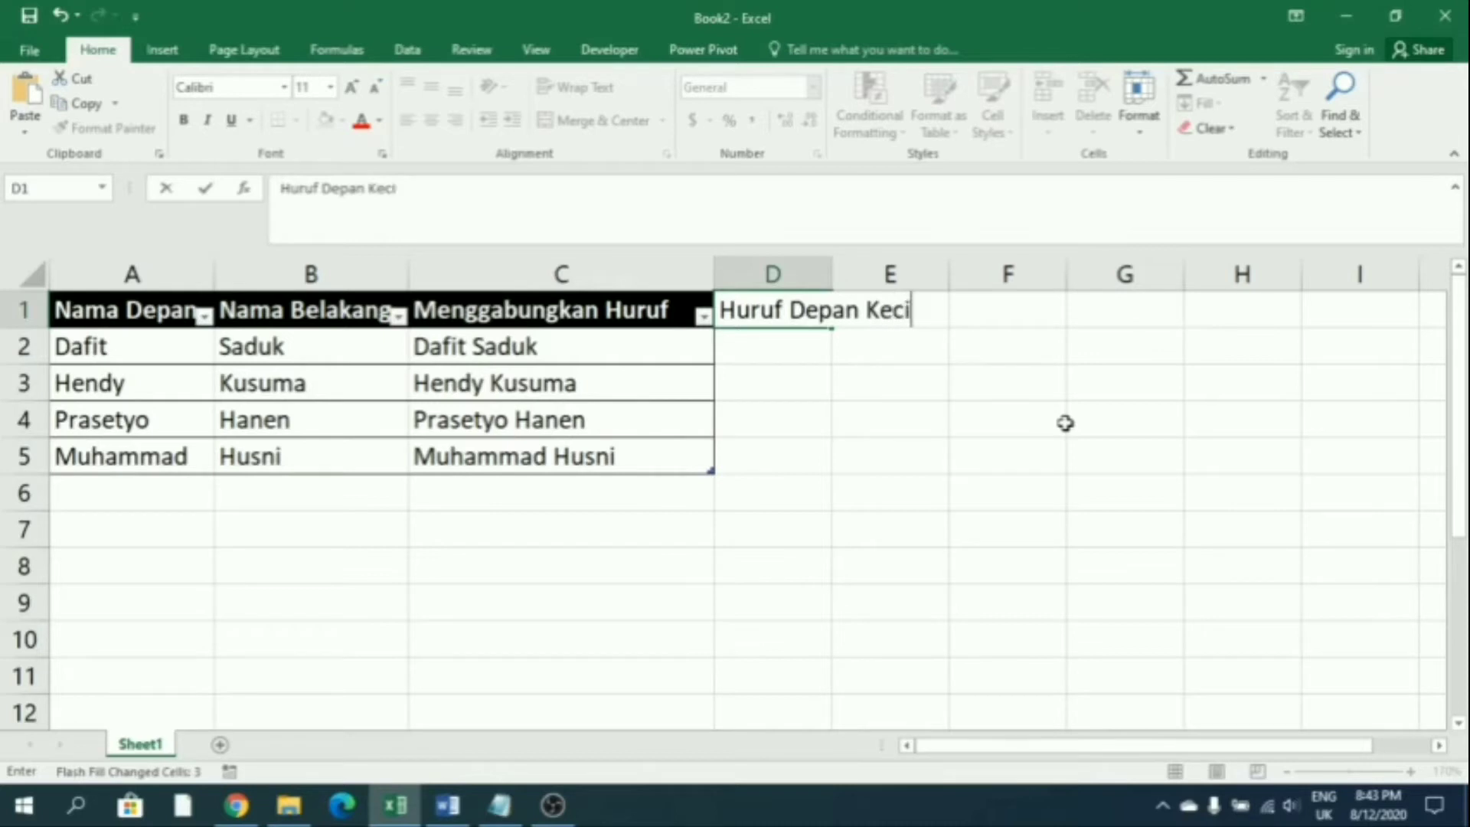
{"action": "key", "text": "Tab"}
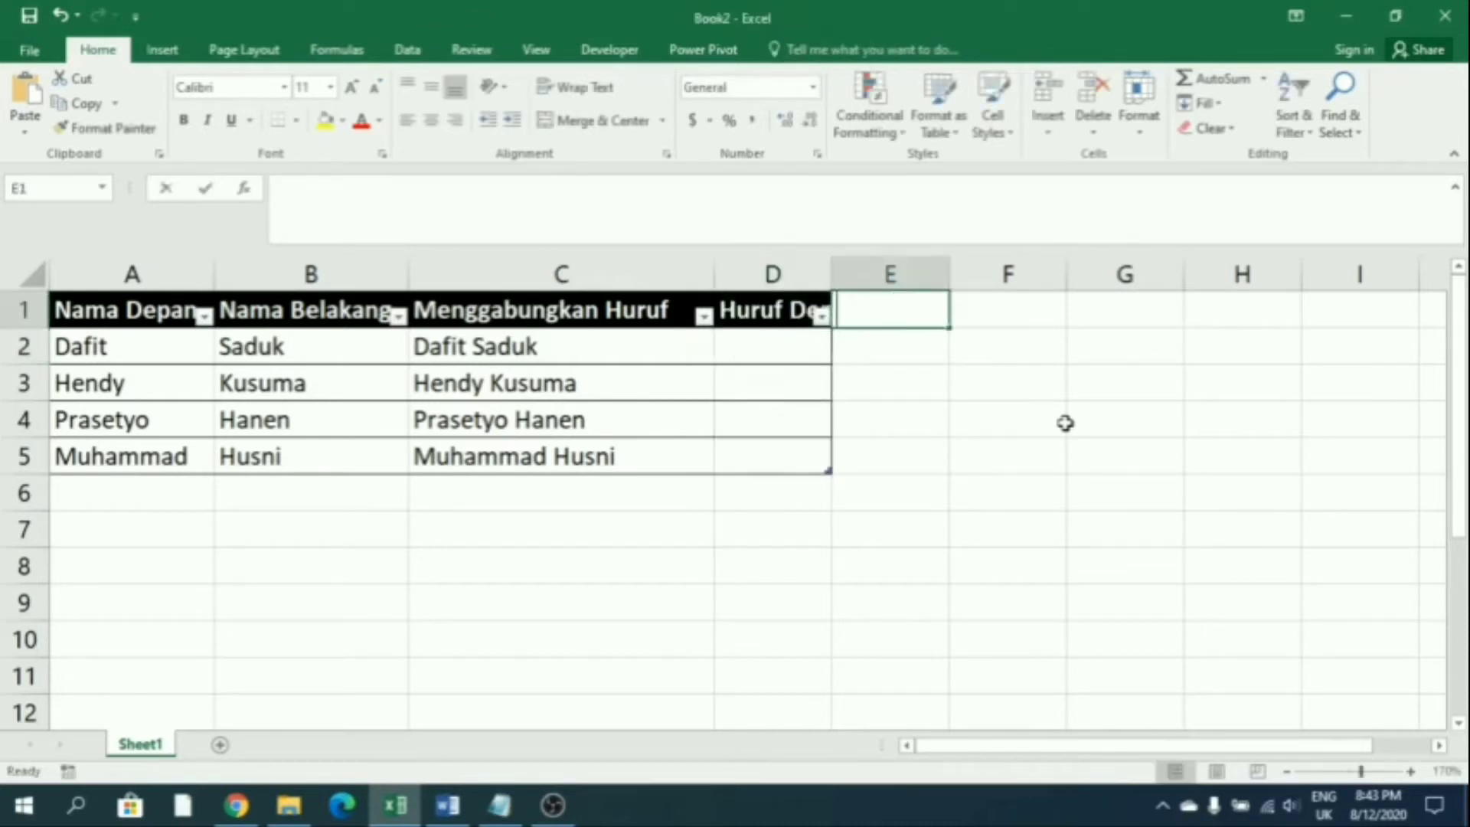
{"action": "type", "text": "Huruf Besar"}
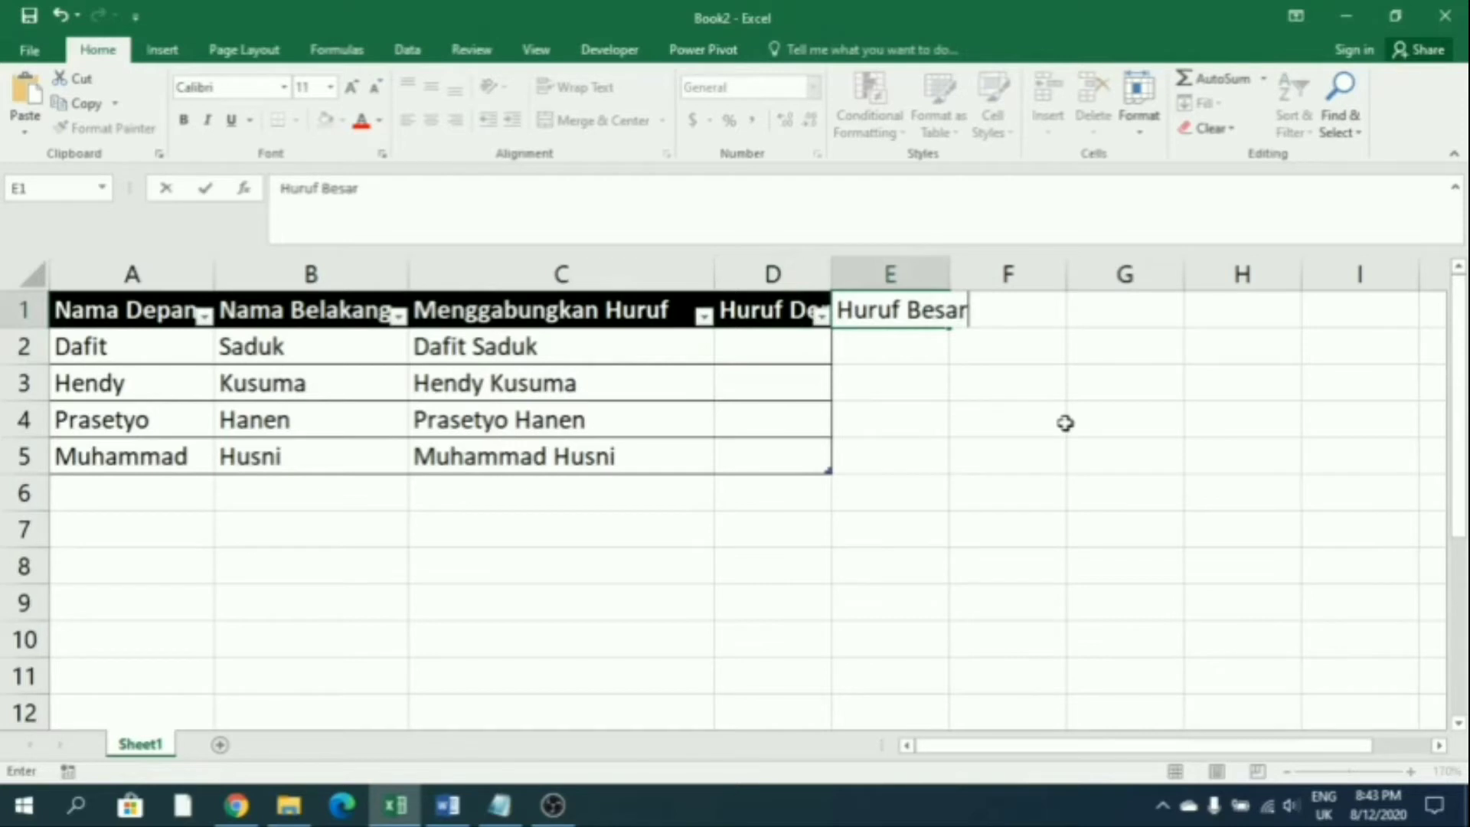
{"action": "key", "text": "Tab"}
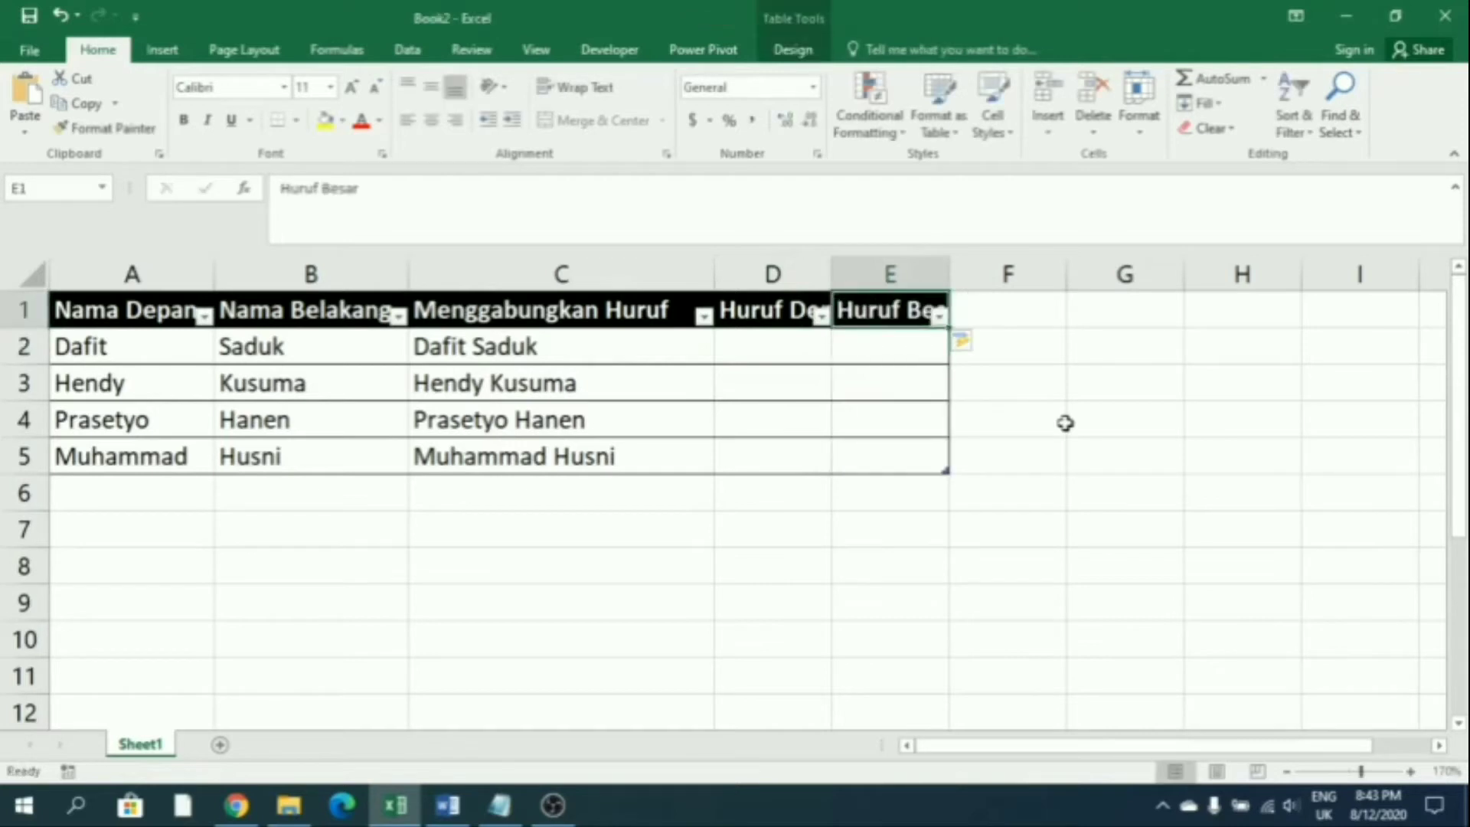
{"action": "type", "text": "Sin"}
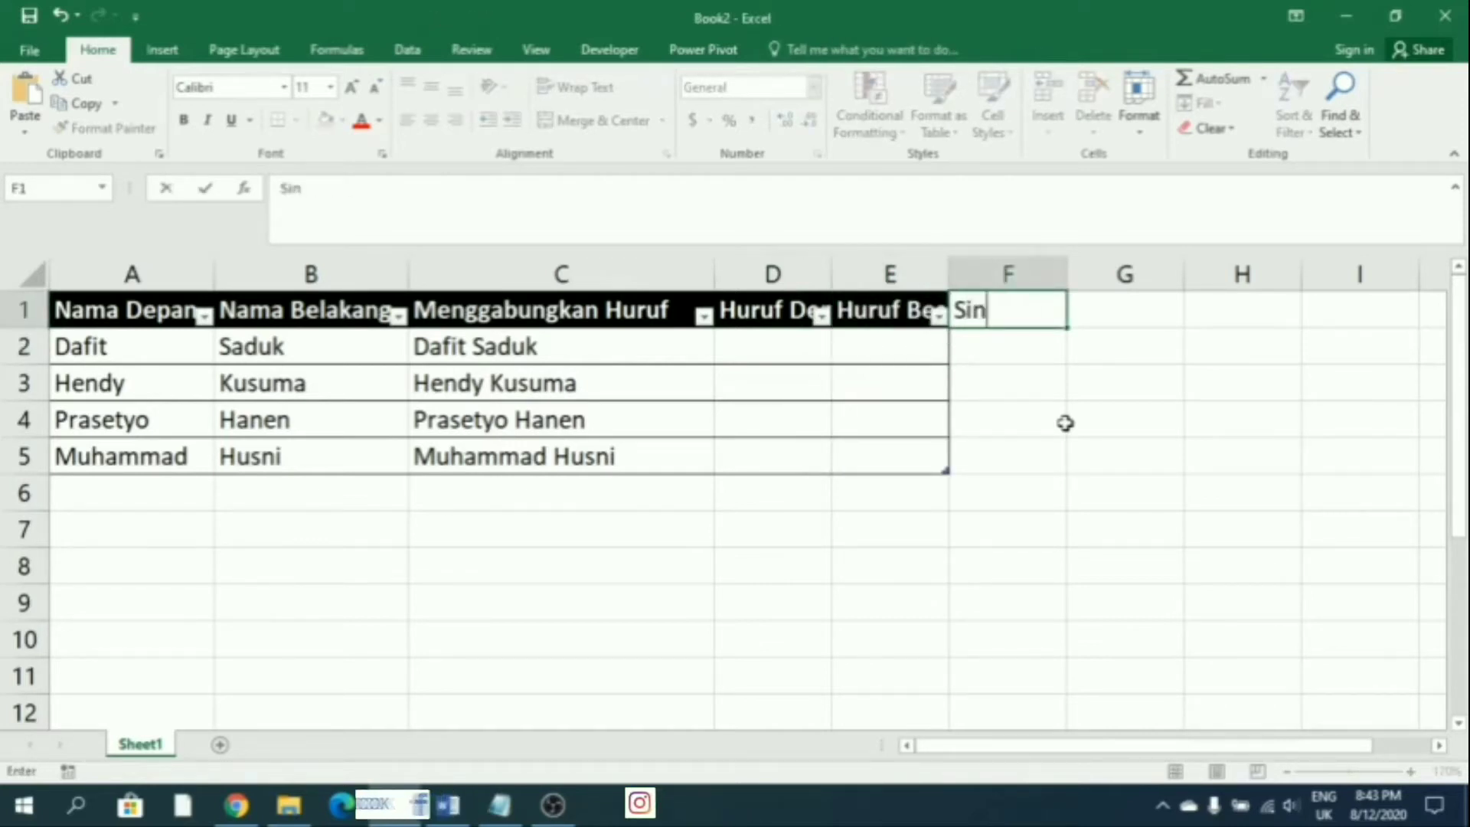
{"action": "type", "text": "gkatan"}
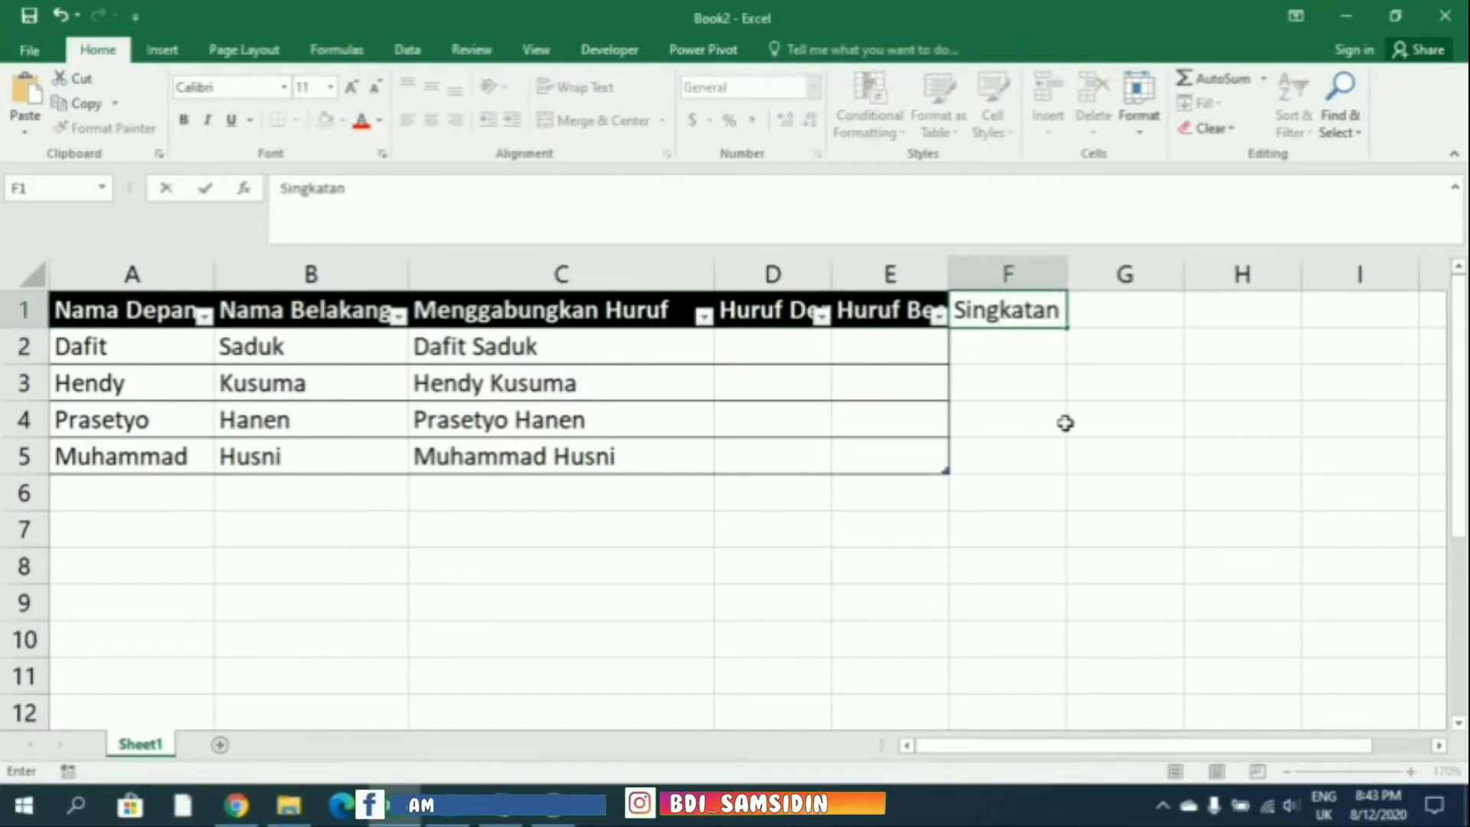
{"action": "key", "text": "Return"}
Autofit columns D and E and widen column F to show Singkatan
{"action": "key", "text": "Up"}
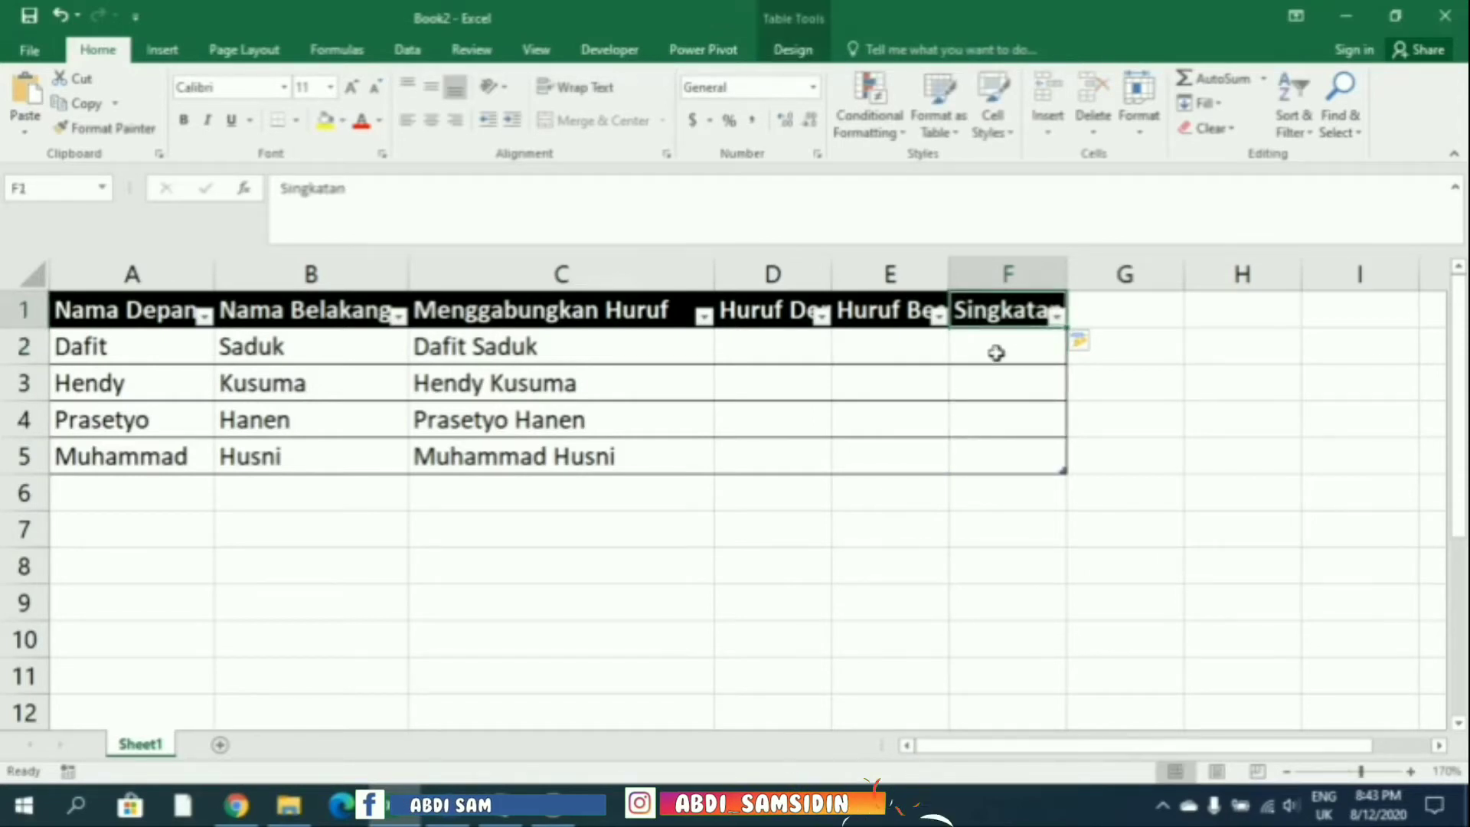
{"action": "double_click", "coordinate": [949, 274]}
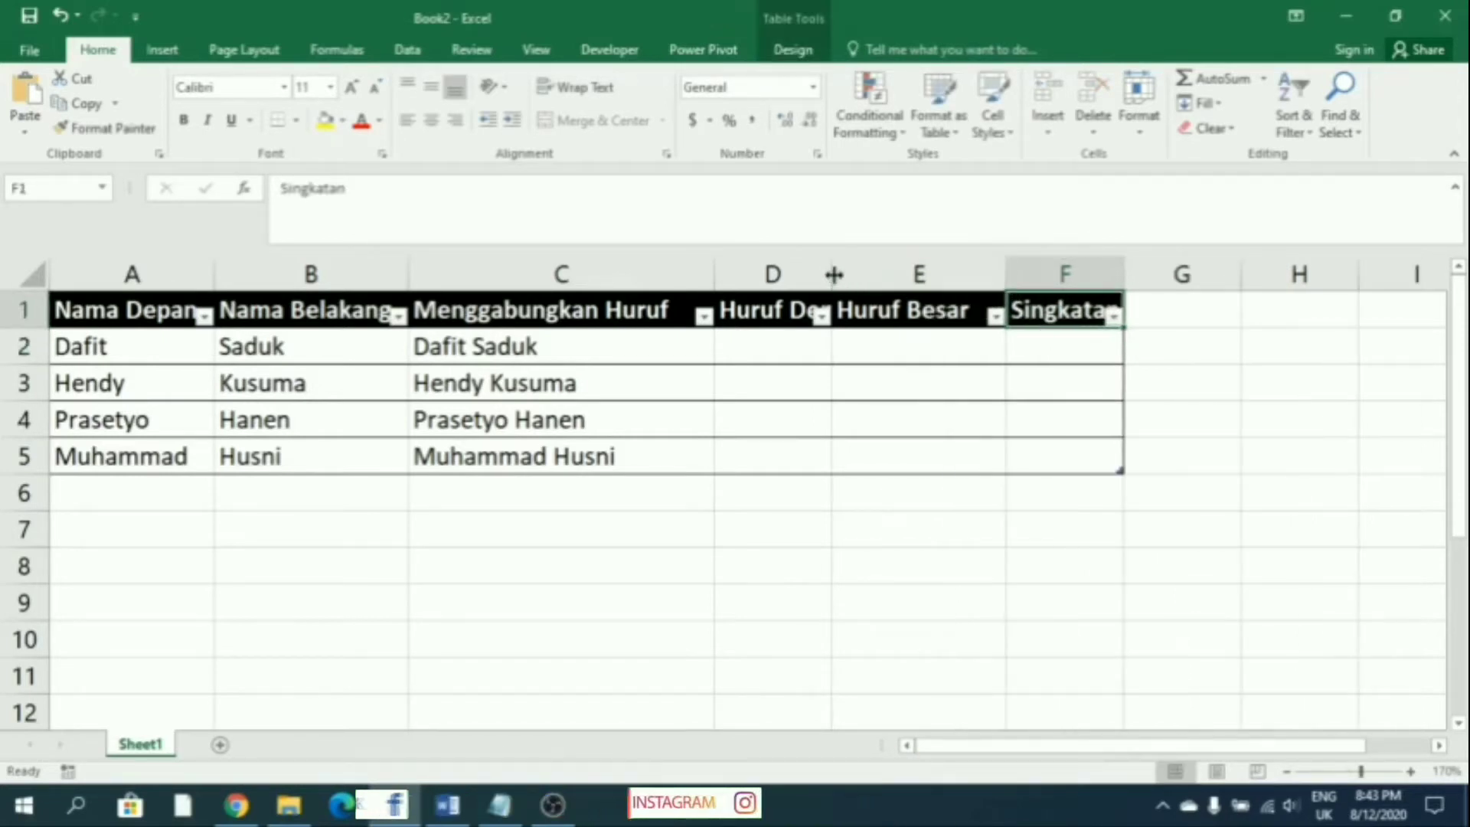
{"action": "double_click", "coordinate": [833, 274]}
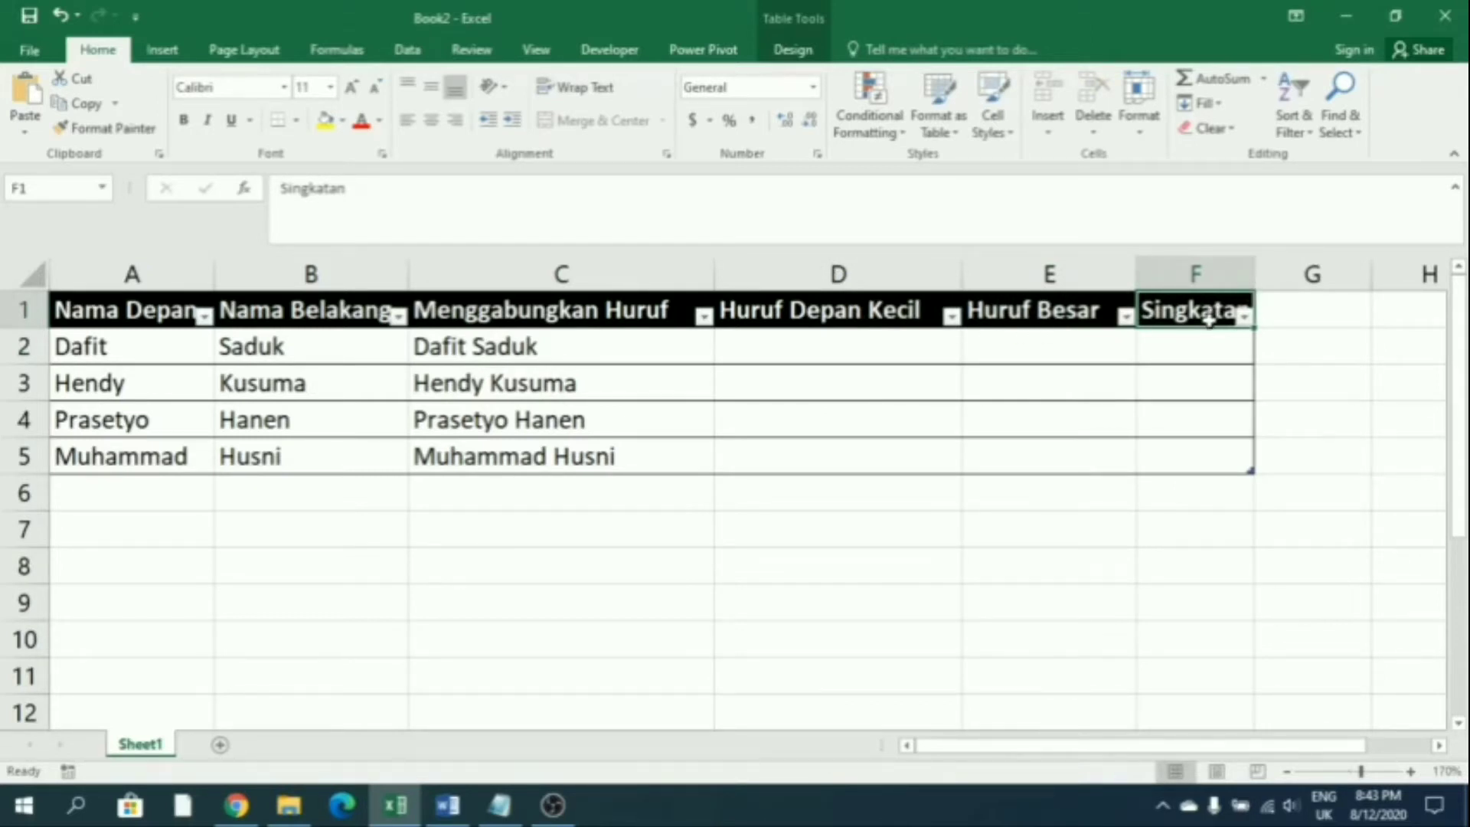
{"action": "left_click_drag", "start_coordinate": [1254, 263], "coordinate": [1283, 260]}
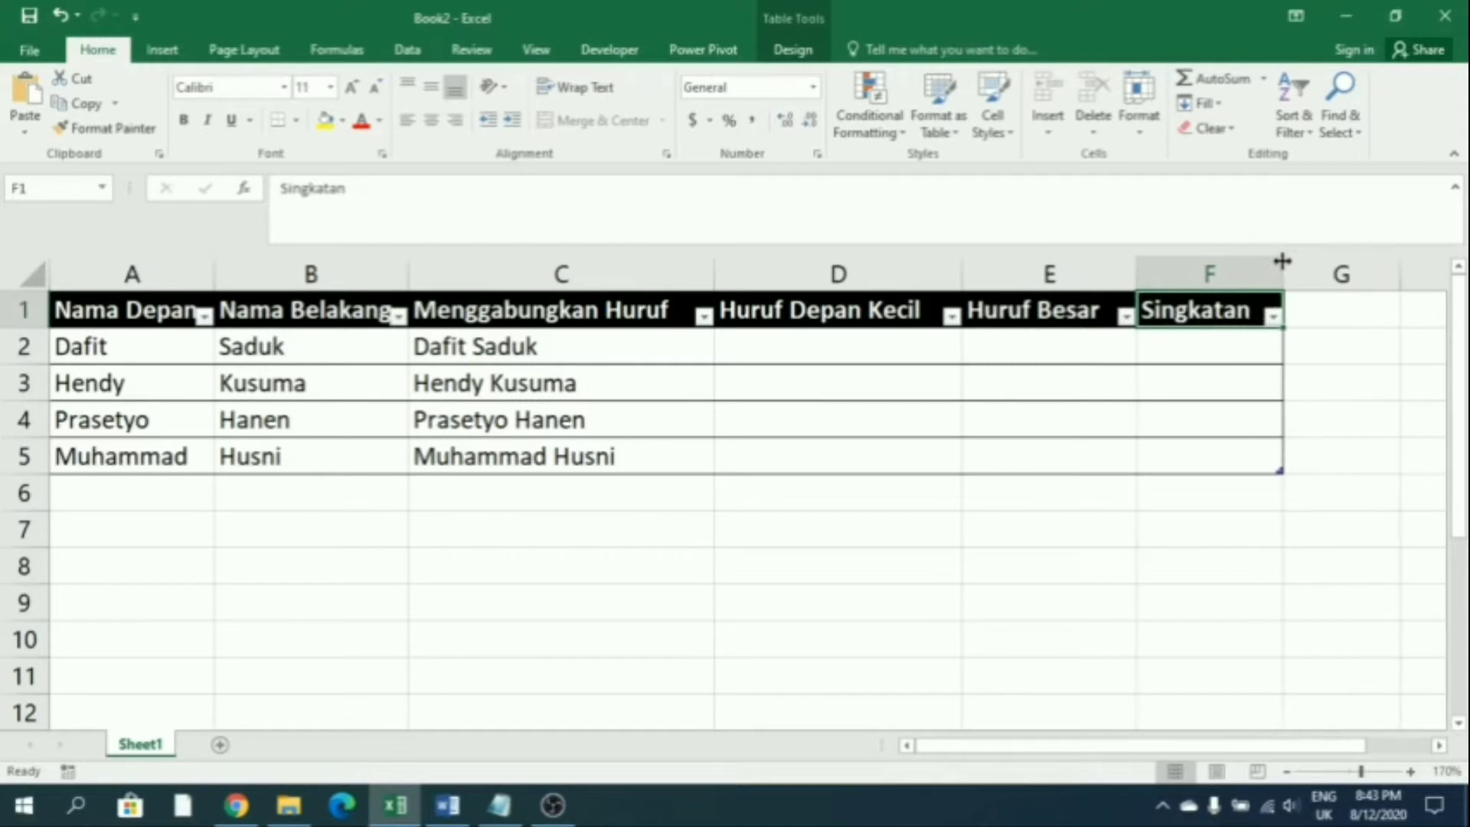
{"action": "left_click", "coordinate": [1194, 502]}
{"action": "left_click", "coordinate": [1247, 641]}
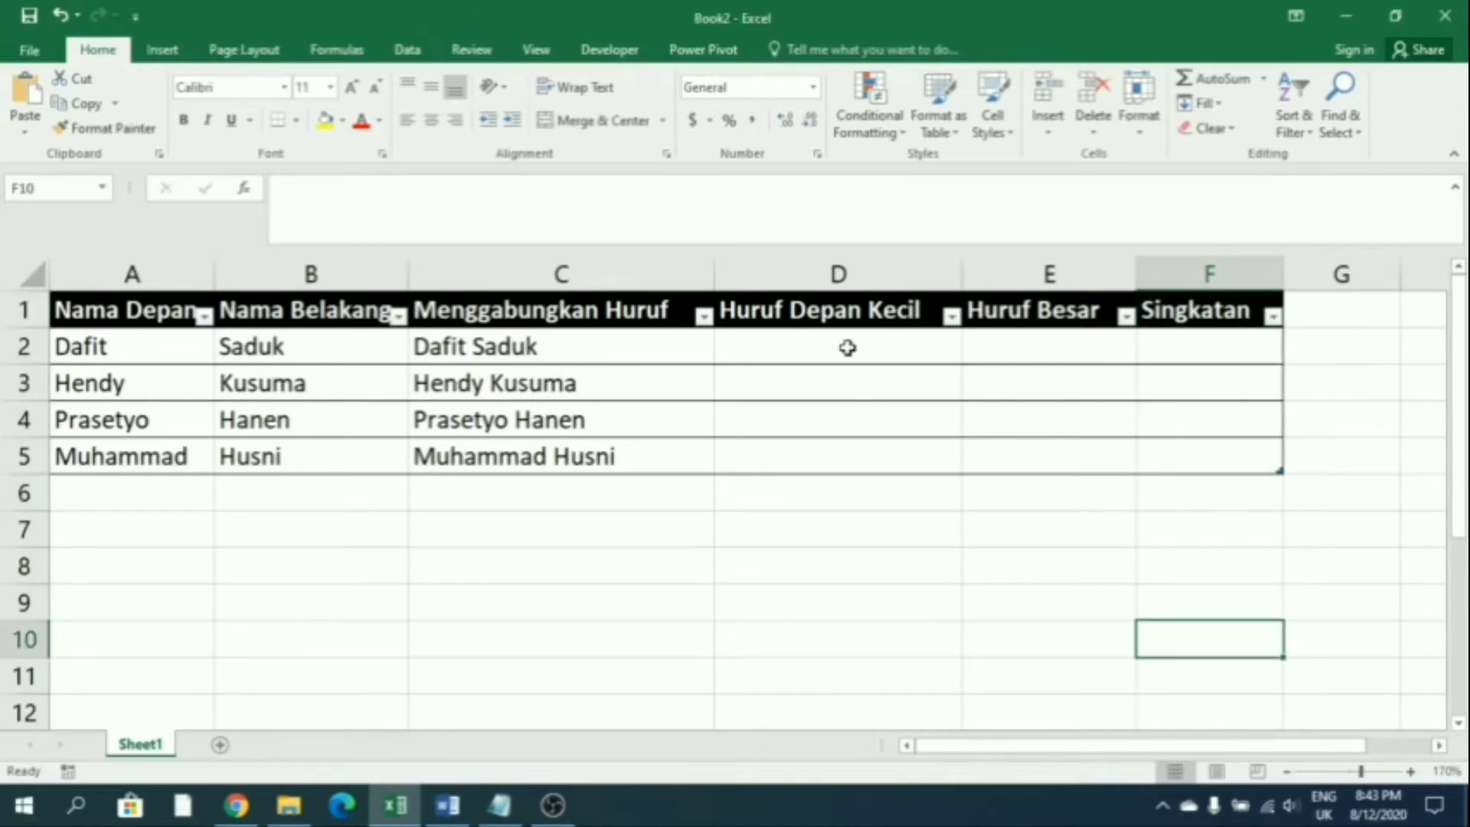
Enter a lowercase joined-name example in D2 and Flash Fill lowercase names into D3:D5
{"action": "left_click", "coordinate": [847, 347]}
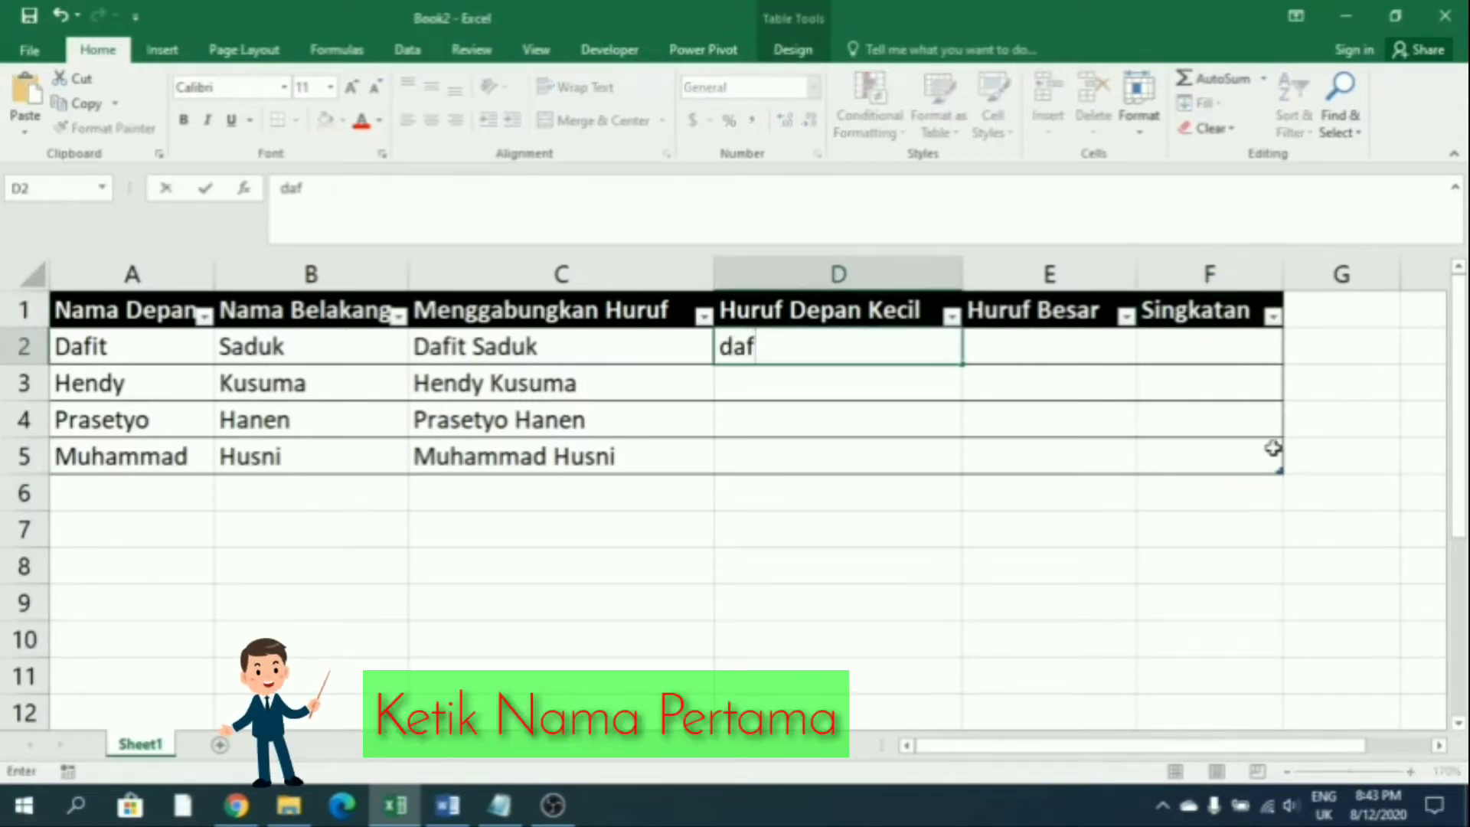
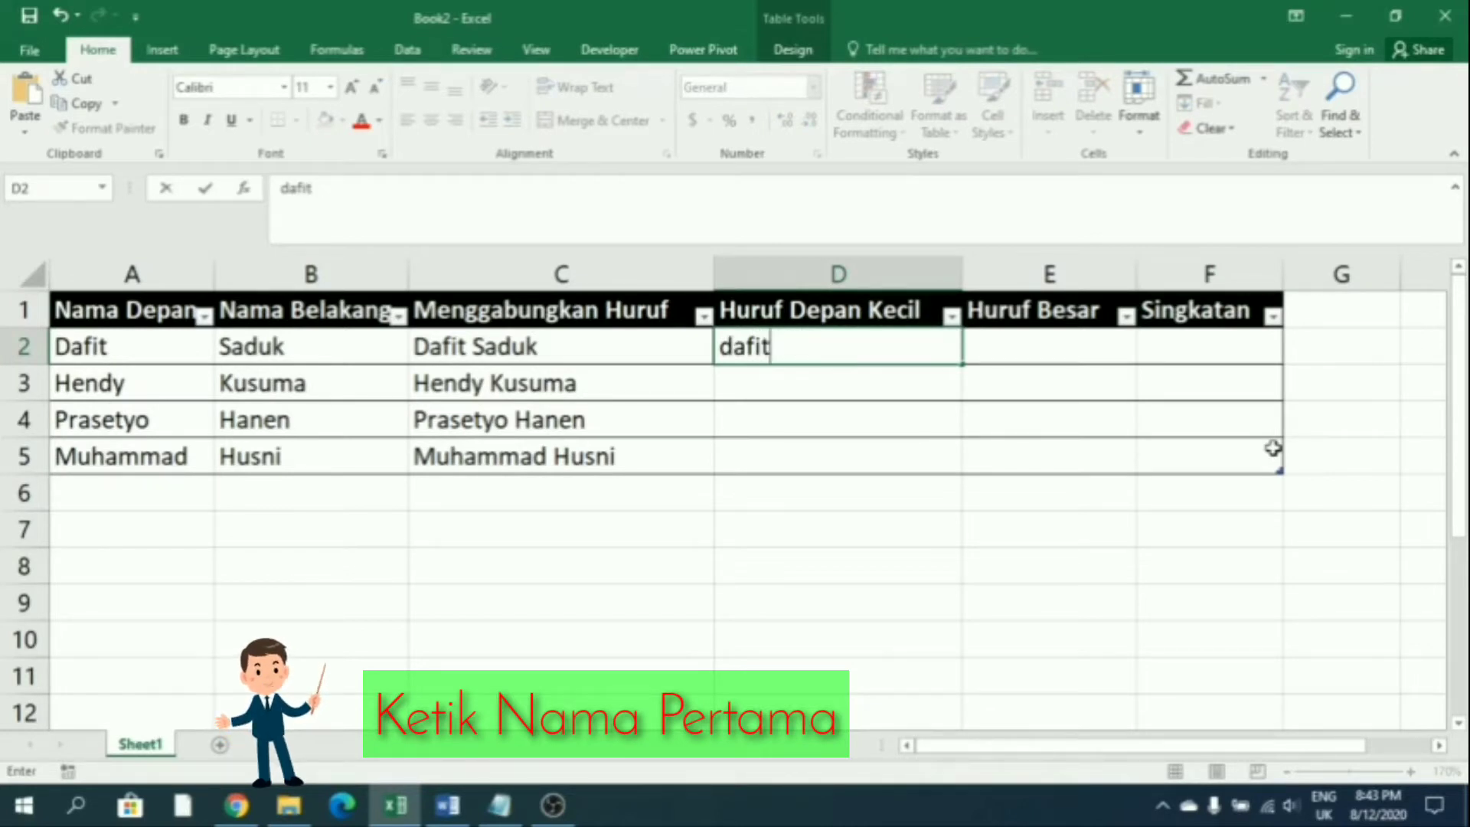
{"action": "key", "text": "Return"}
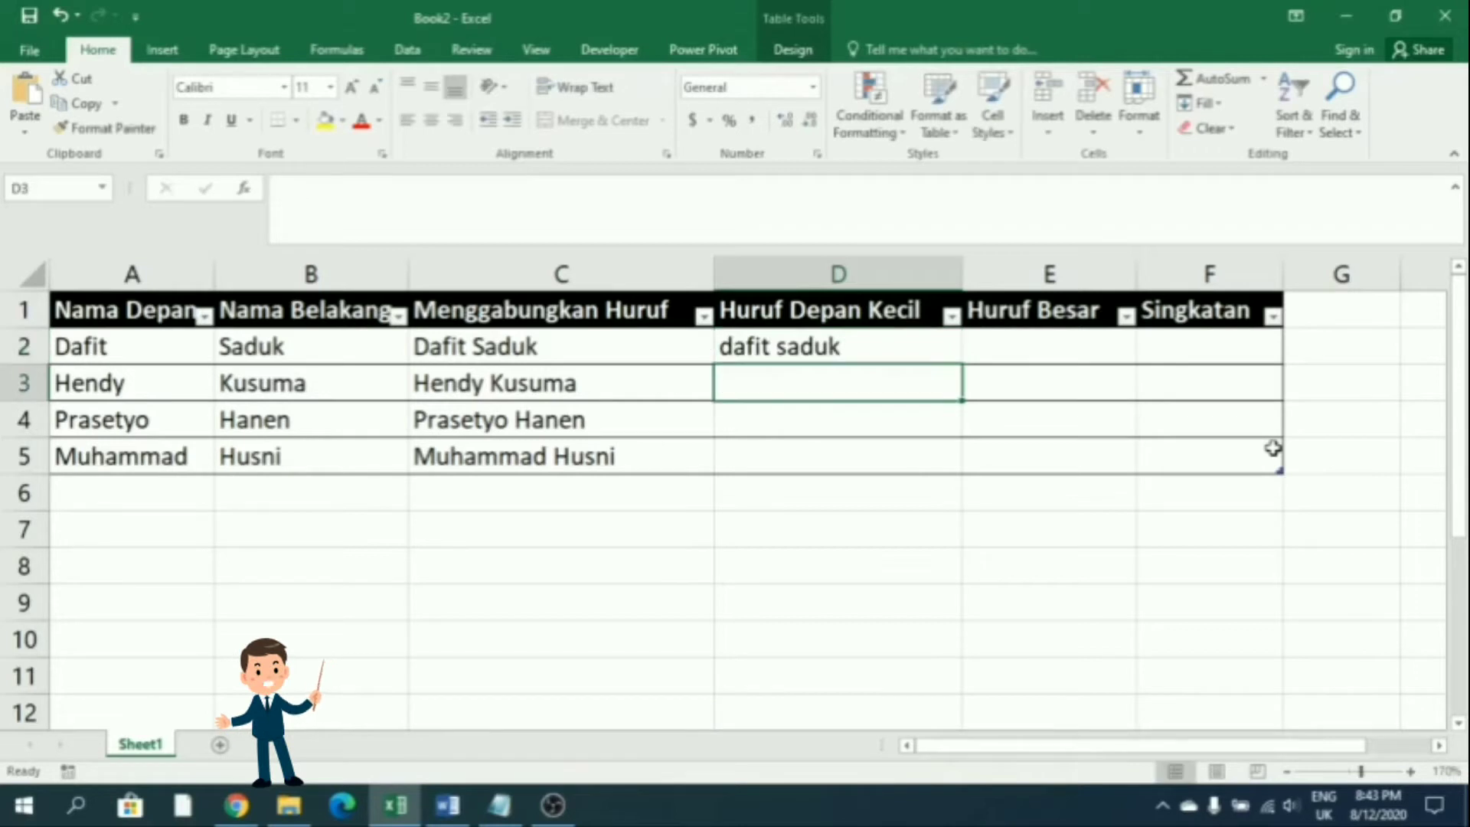
{"action": "left_click", "coordinate": [1199, 102]}
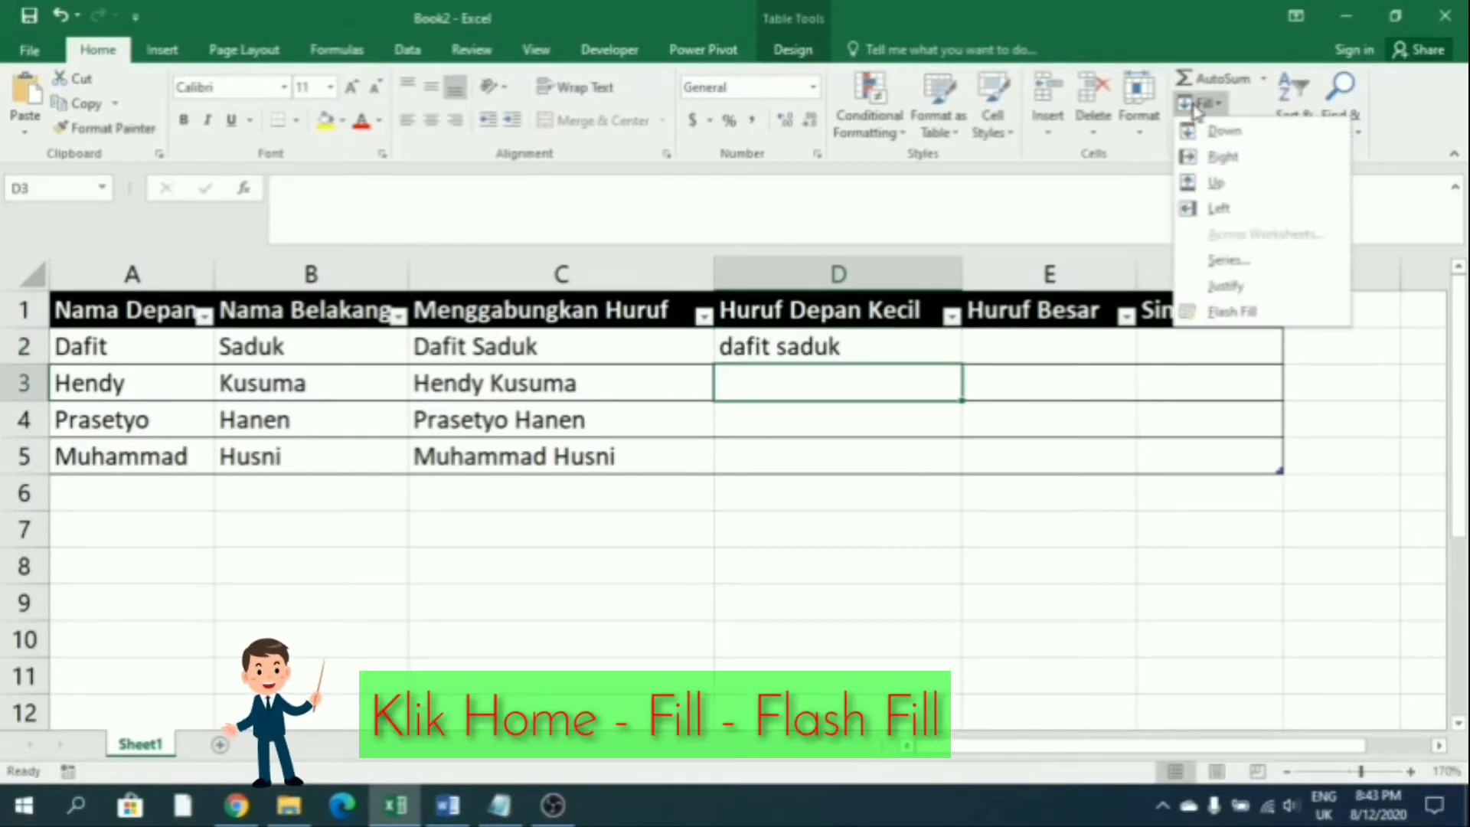
{"action": "left_click", "coordinate": [1225, 322]}
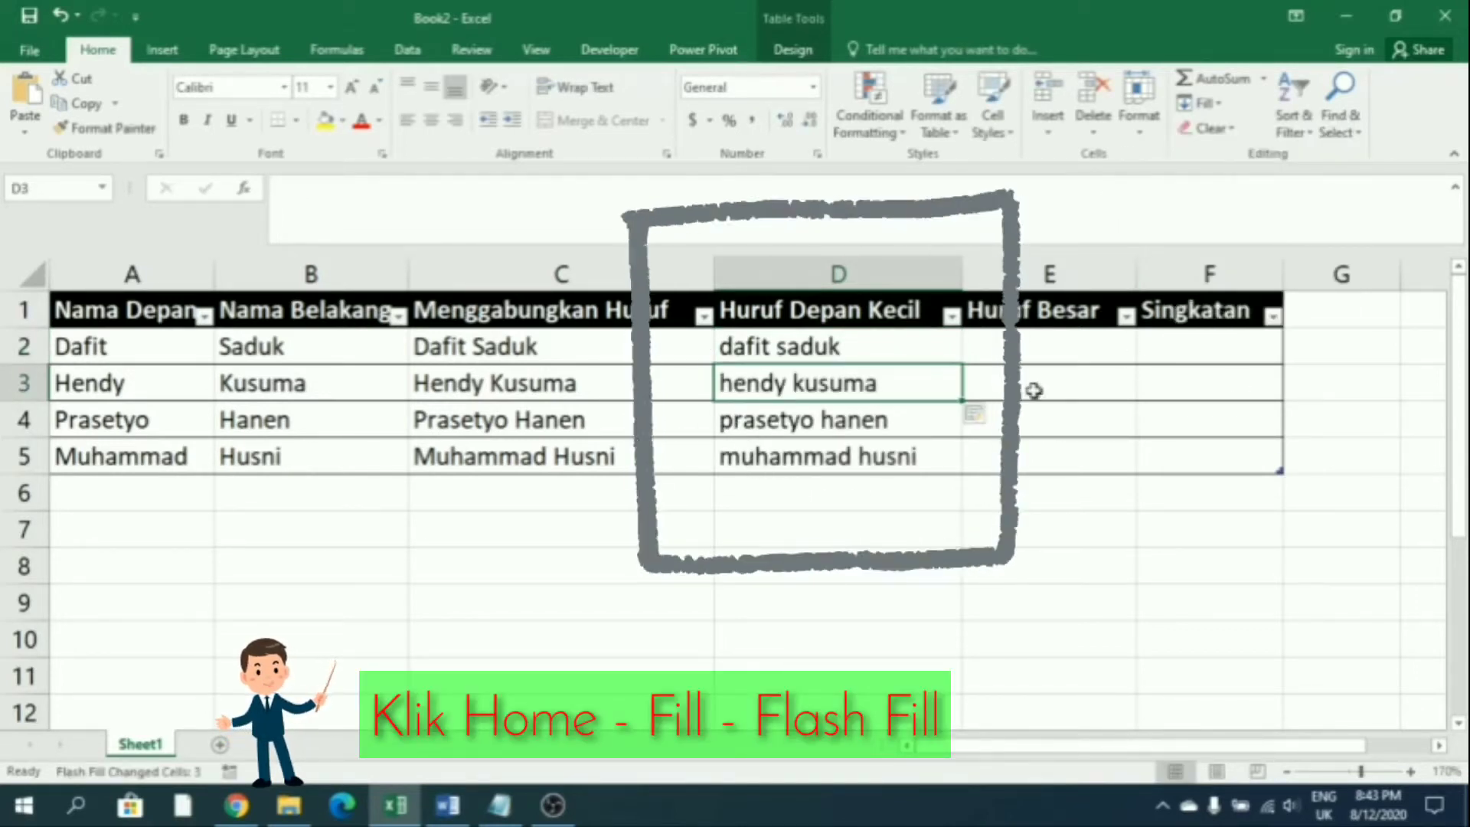
Enter an uppercase name example in E2, Flash Fill Huruf Besar, and widen column E
{"action": "left_click", "coordinate": [1018, 339]}
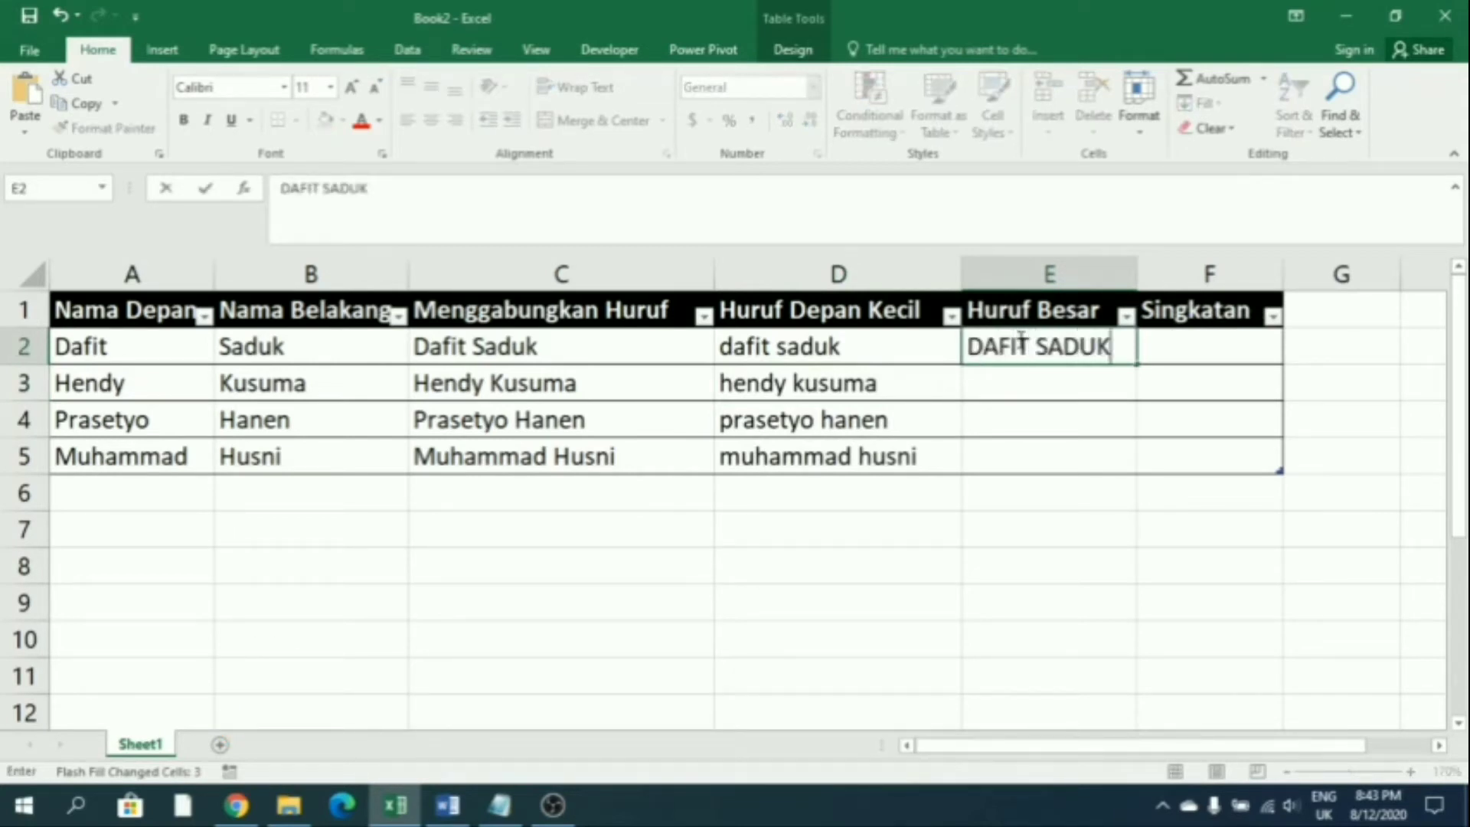
{"action": "key", "text": "Return"}
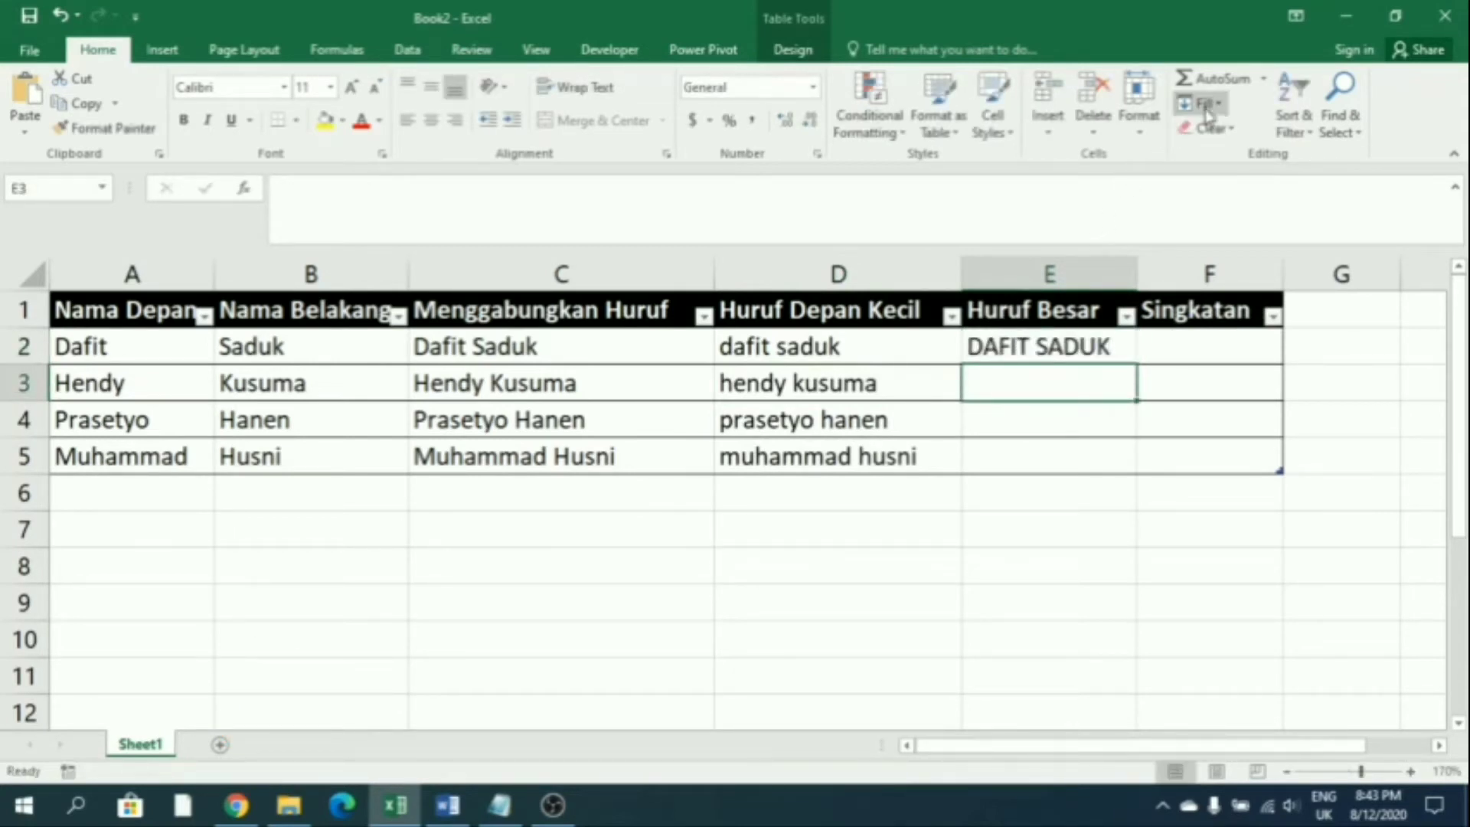
{"action": "left_click", "coordinate": [1202, 102]}
{"action": "left_click", "coordinate": [1224, 312]}
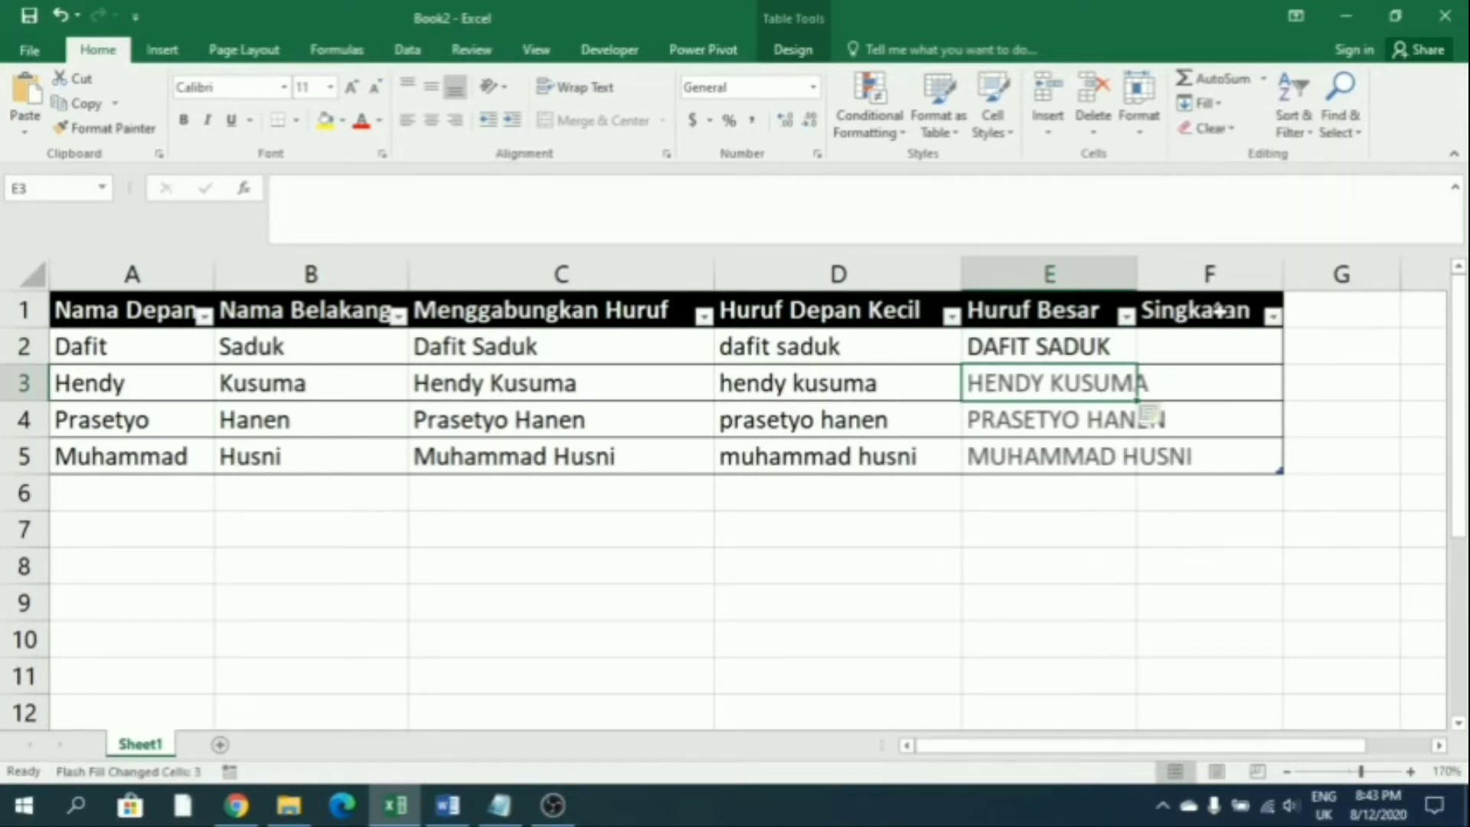
{"action": "left_click_drag", "start_coordinate": [1140, 265], "coordinate": [1203, 265]}
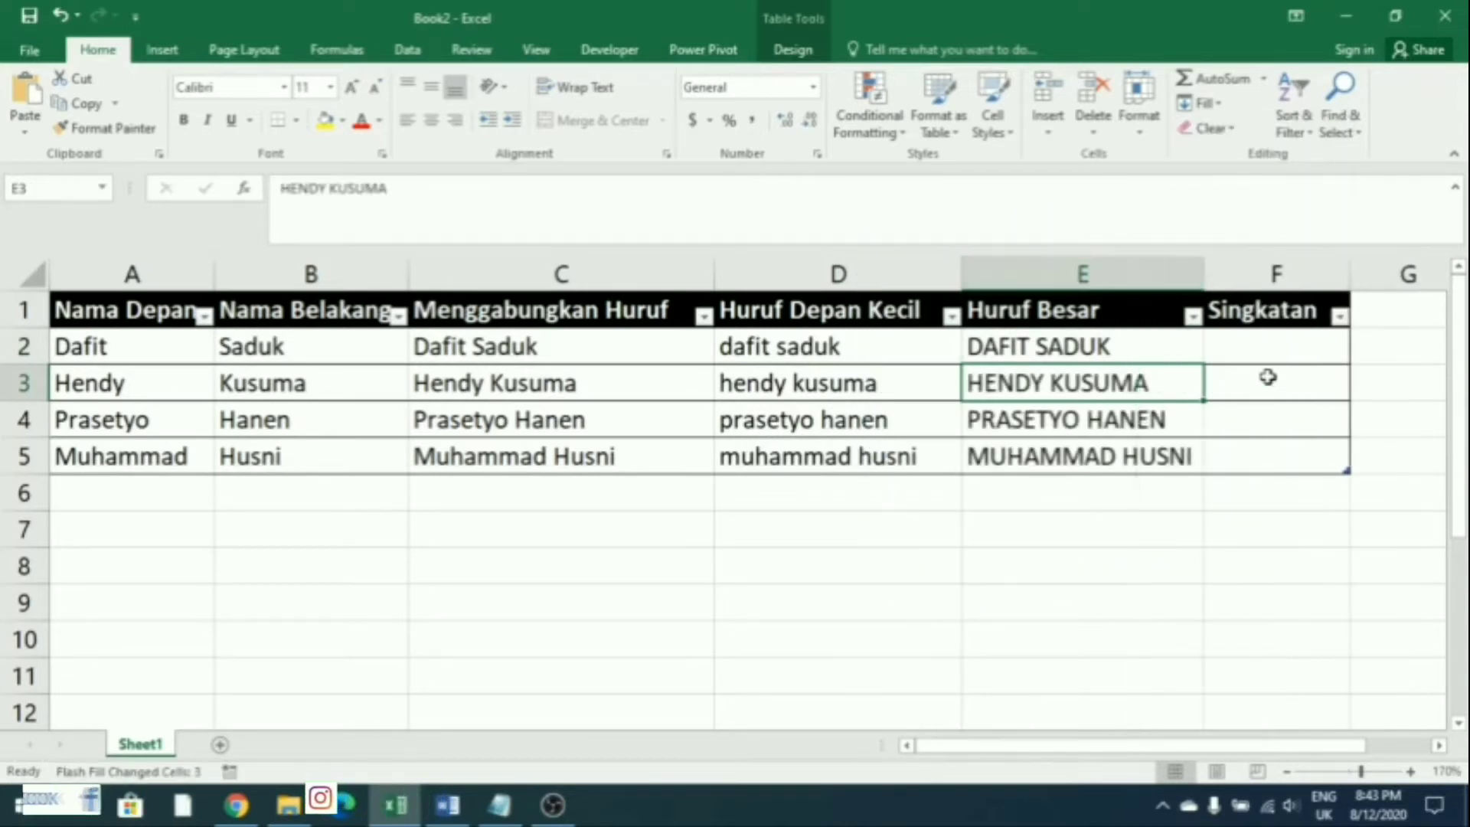
Enter DS in F2 and Flash Fill the remaining initials HK, PH and MH
{"action": "left_click", "coordinate": [1289, 351]}
{"action": "type", "text": "s"}
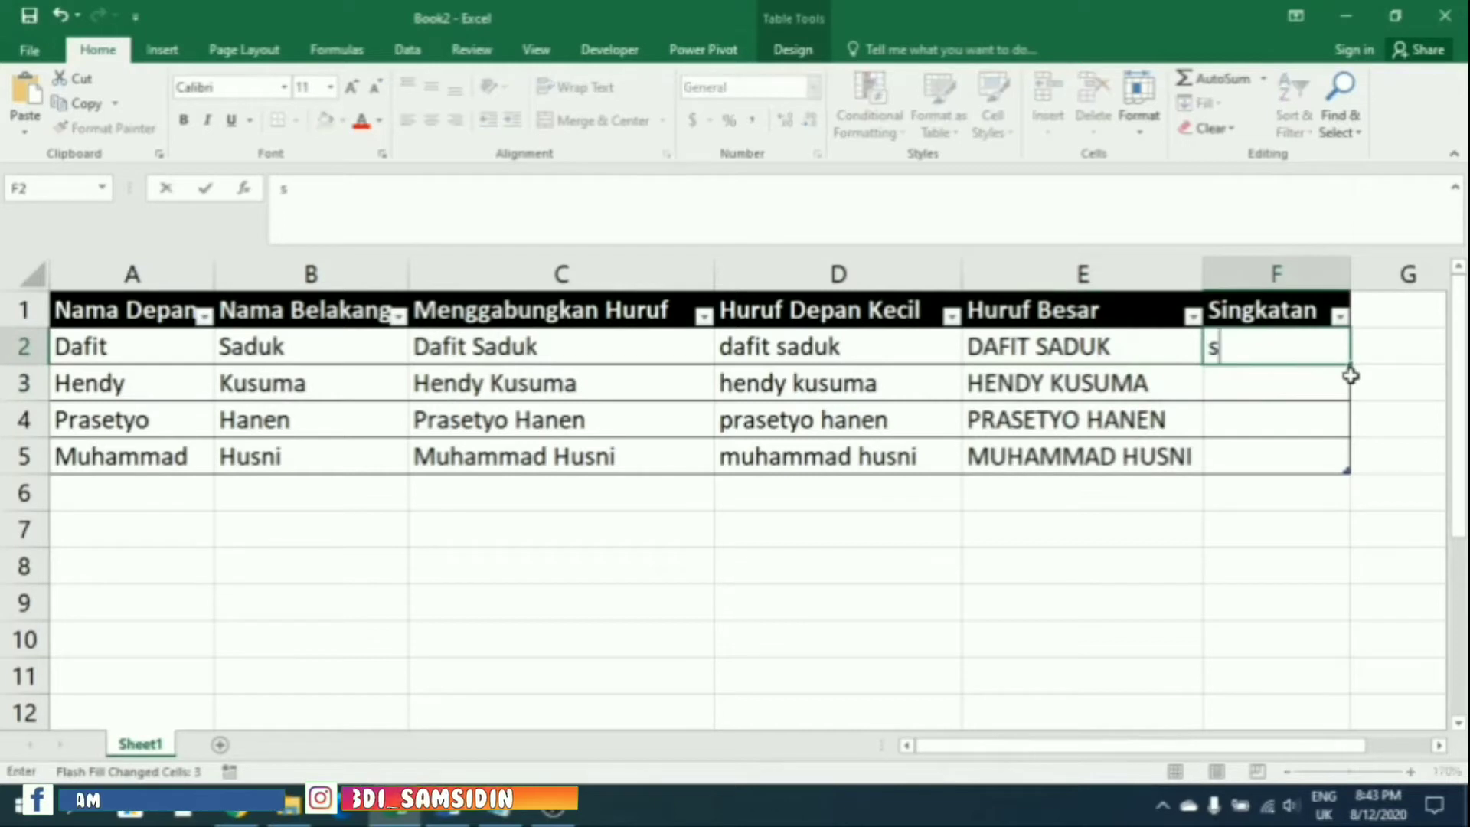
{"action": "key", "text": "BackSpace"}
{"action": "type", "text": "d"}
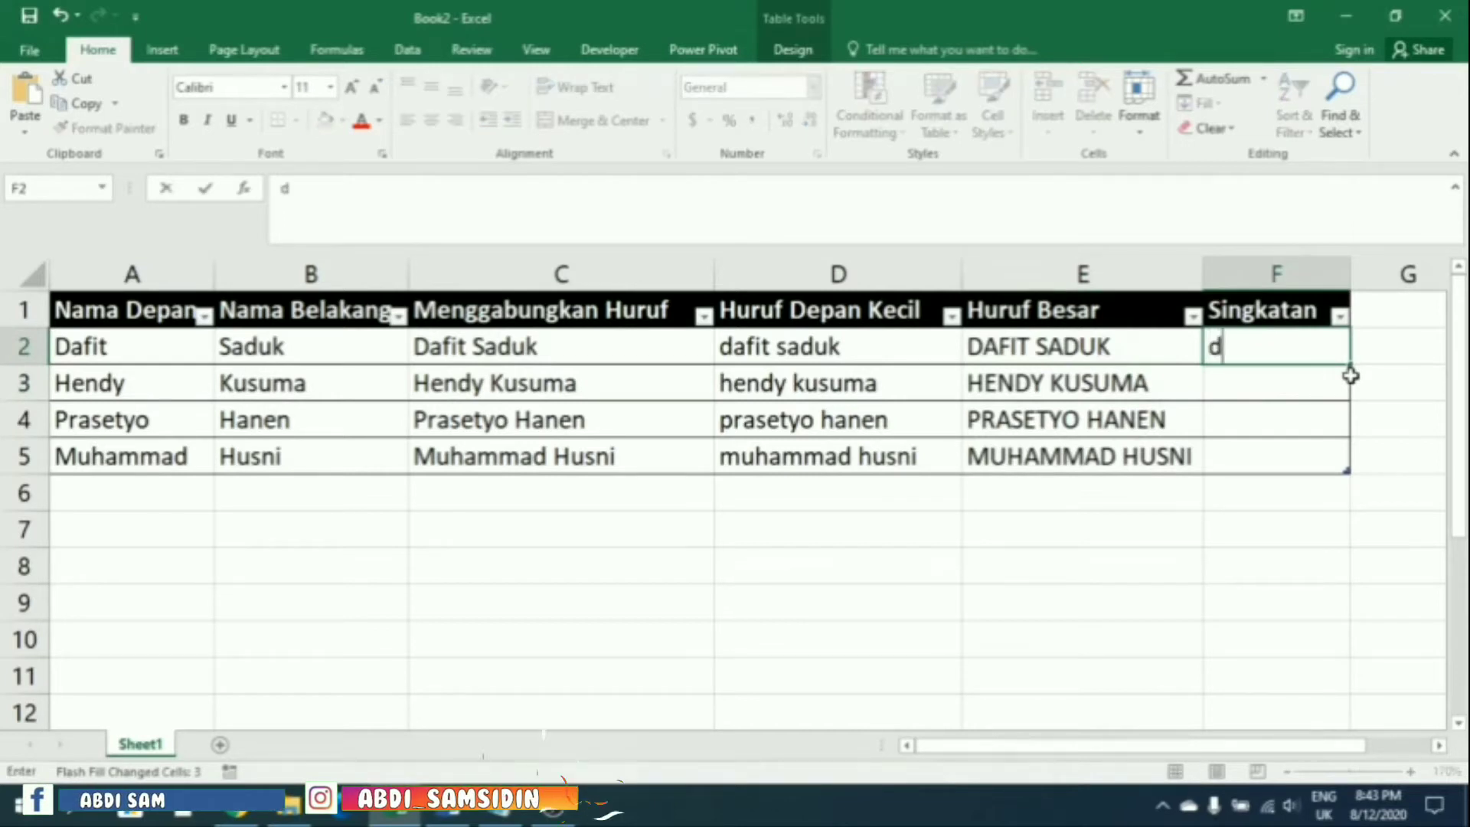
{"action": "key", "text": "BackSpace"}
{"action": "type", "text": "DS"}
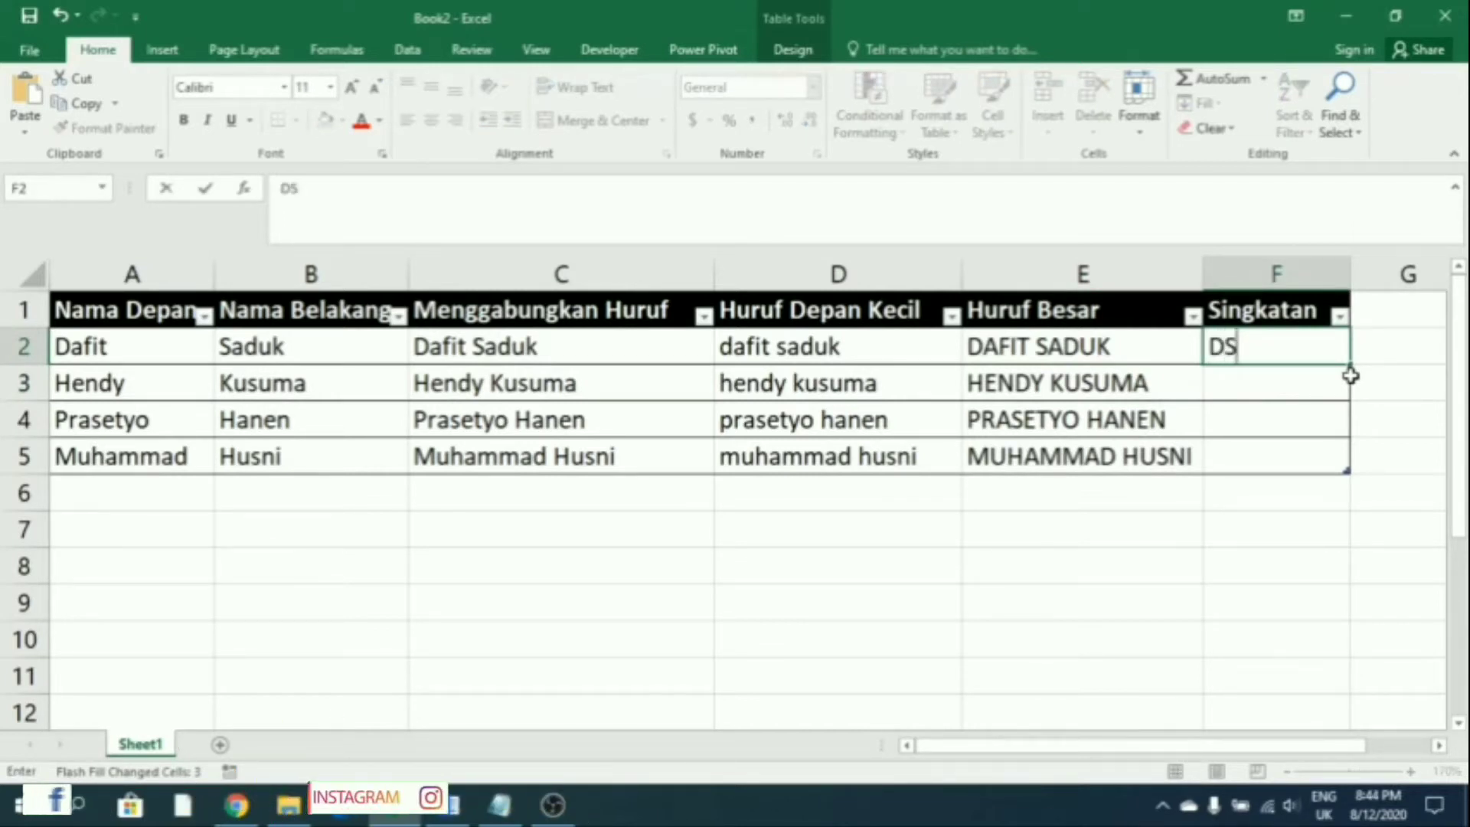
{"action": "key", "text": "Return"}
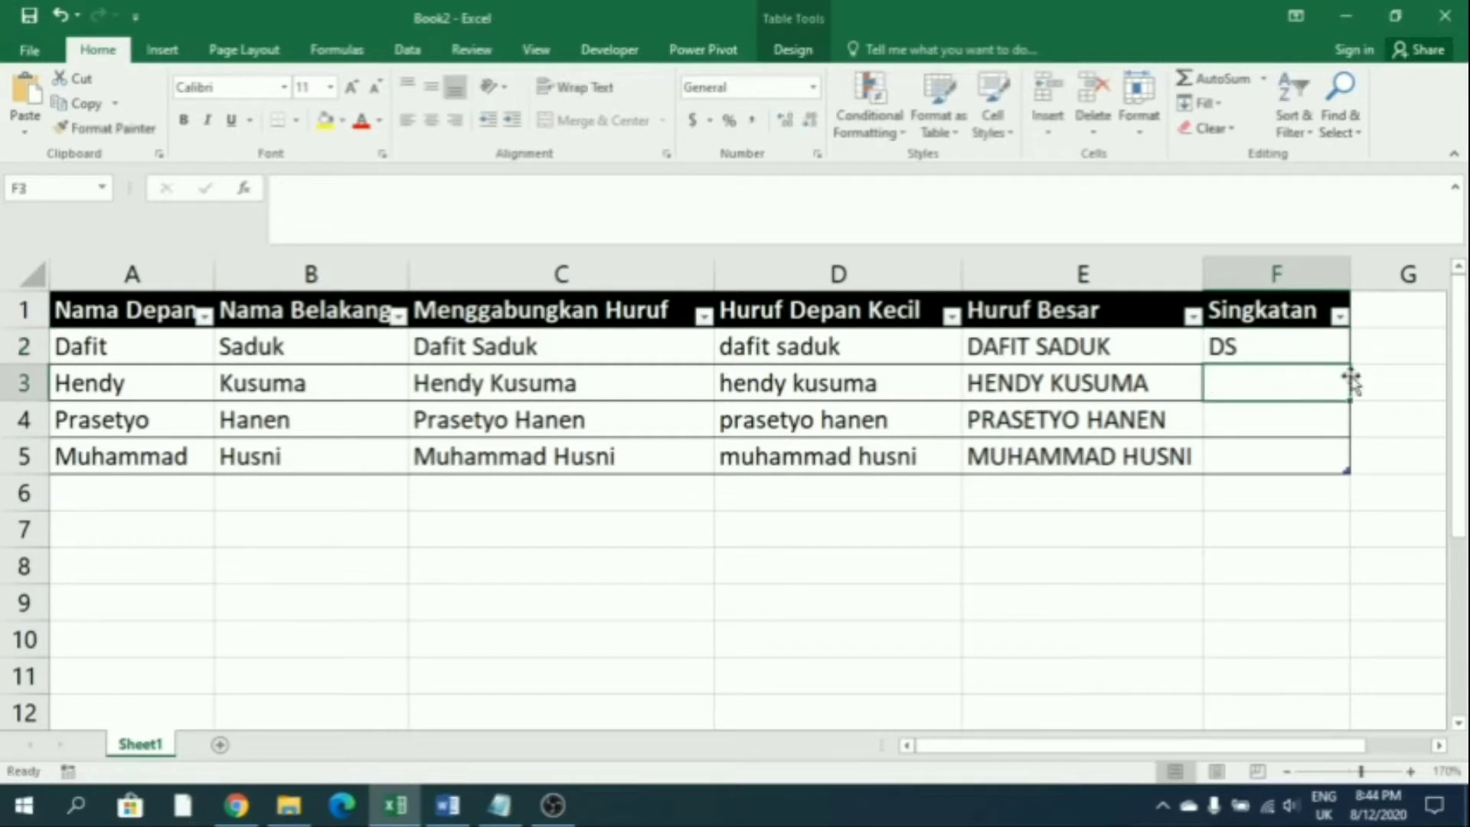
{"action": "left_click", "coordinate": [1294, 339]}
{"action": "left_click", "coordinate": [1285, 372]}
{"action": "left_click", "coordinate": [1200, 102]}
{"action": "left_click", "coordinate": [1233, 312]}
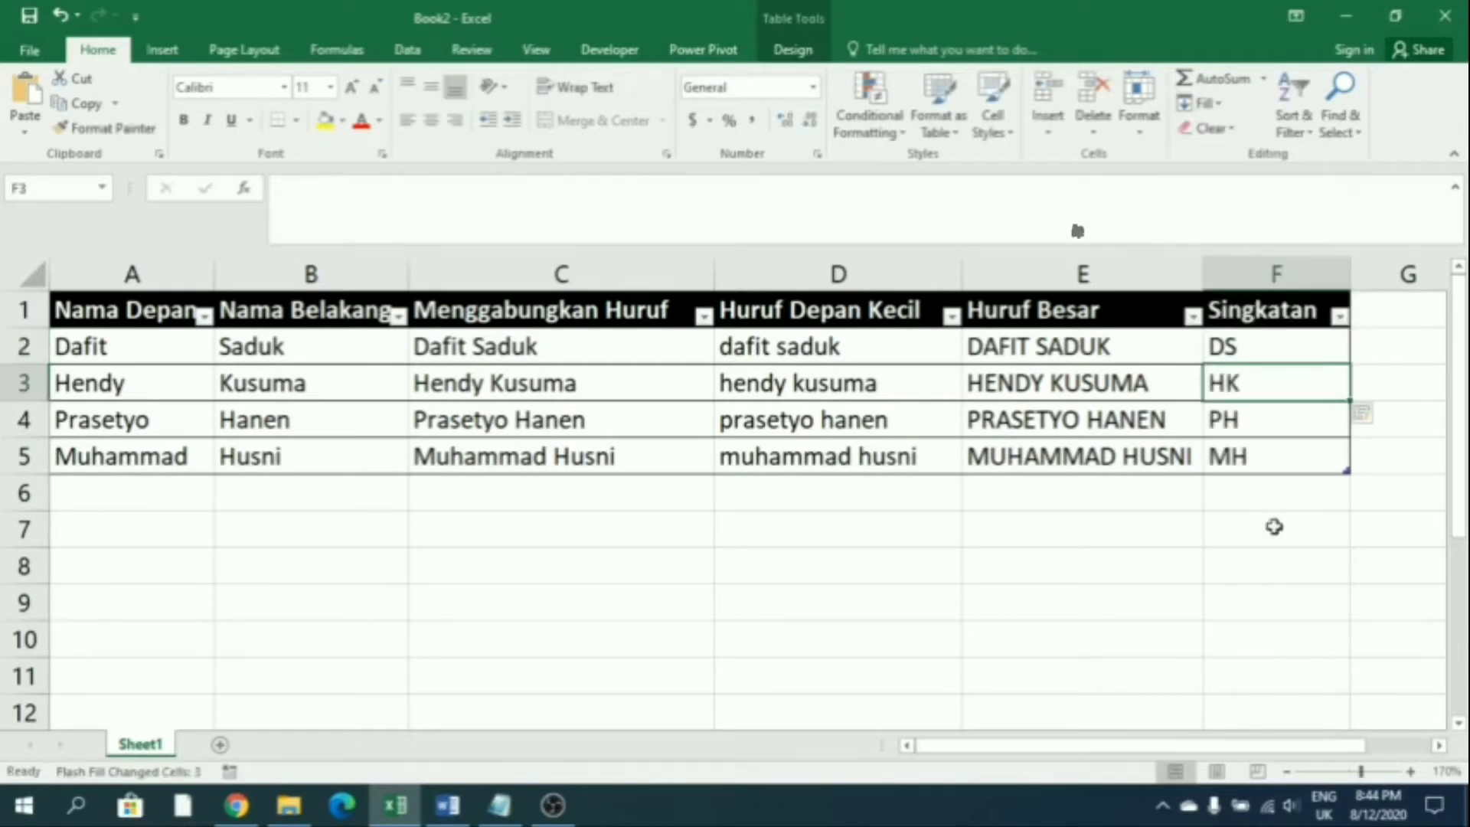
{"action": "left_click", "coordinate": [1216, 602]}
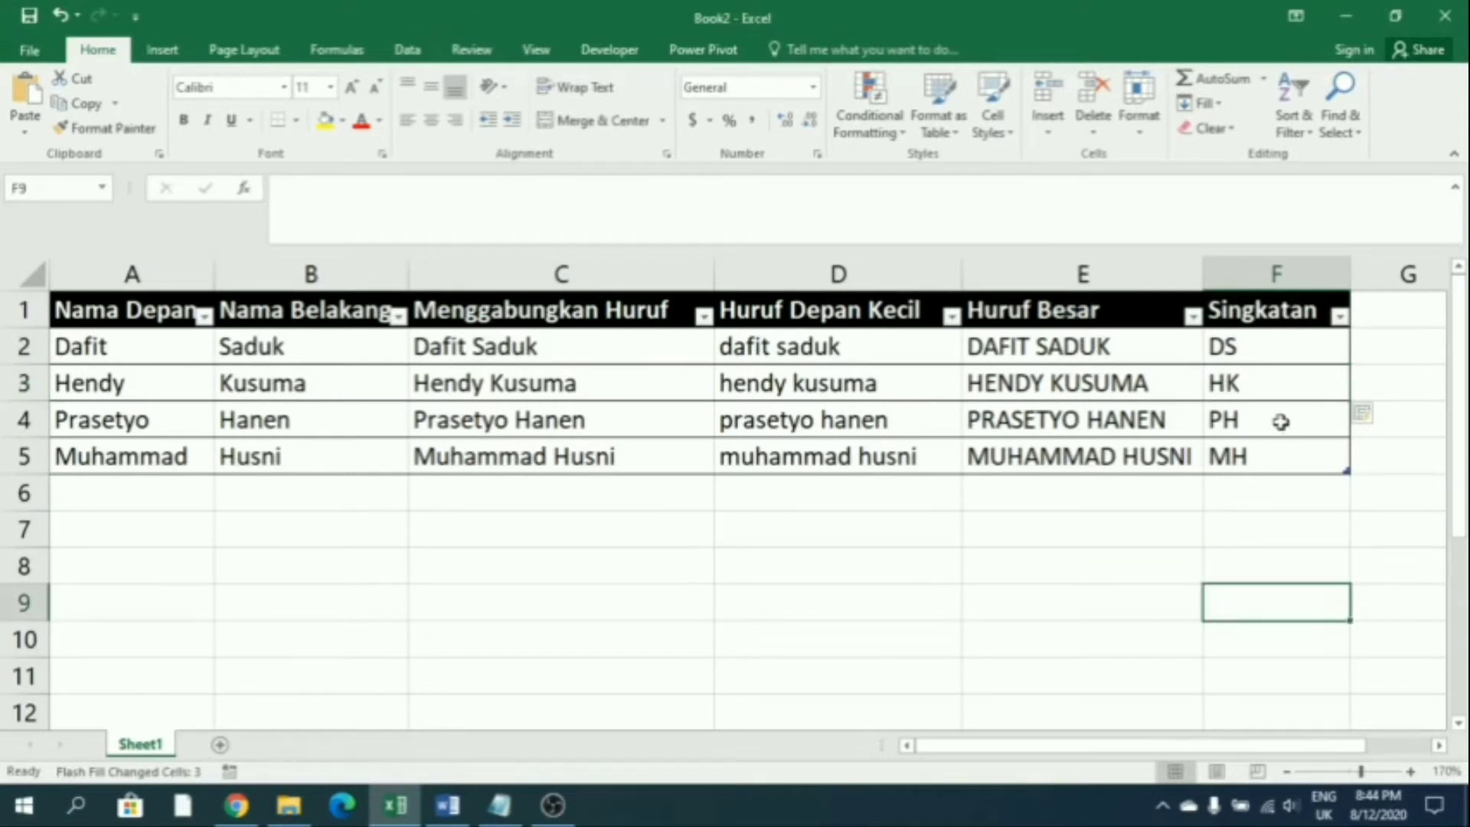
{"action": "left_click", "coordinate": [1282, 346]}
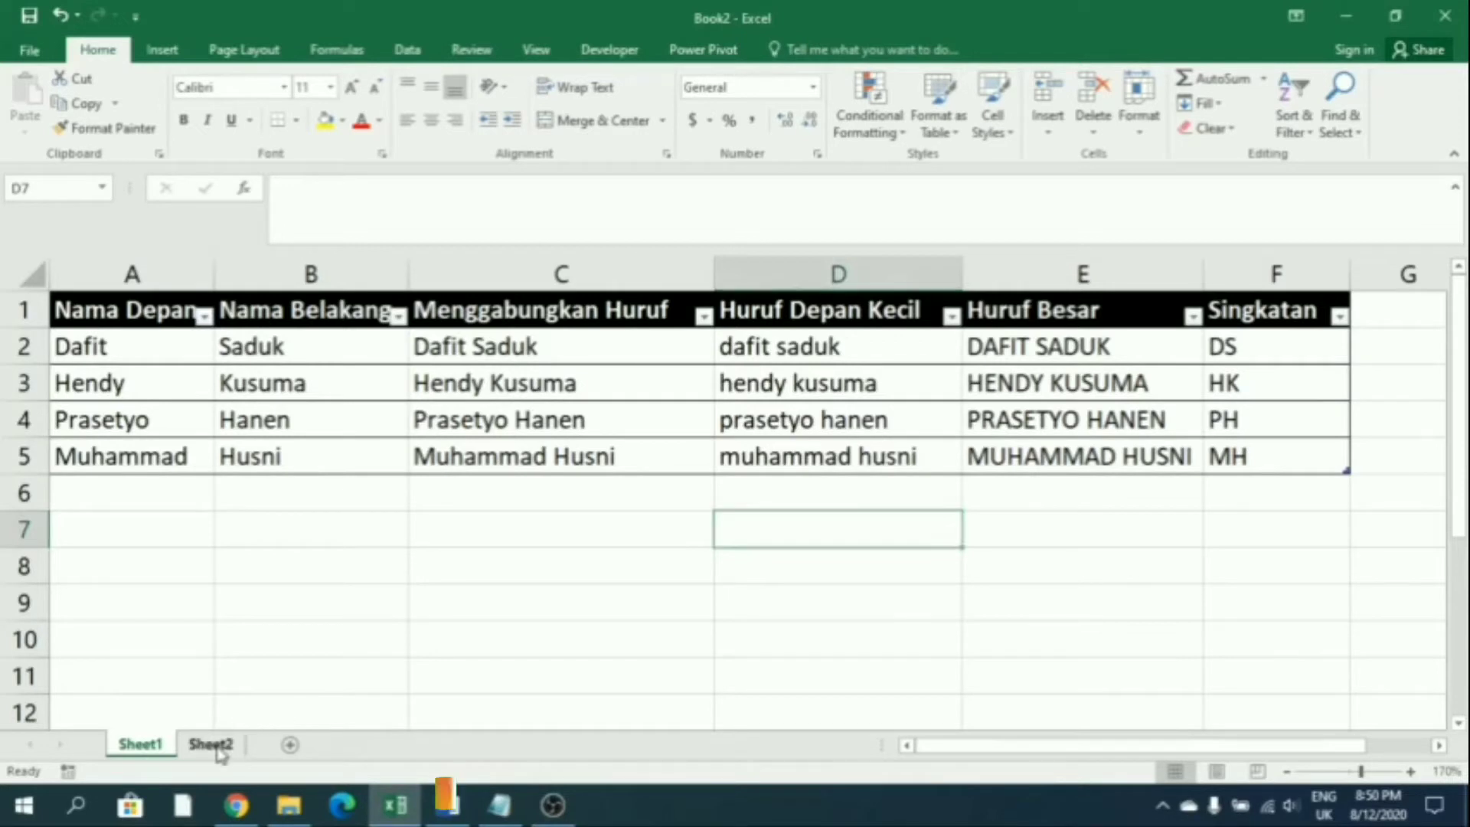
Go to the empty Sheet2 worksheet
{"action": "left_click", "coordinate": [215, 746]}
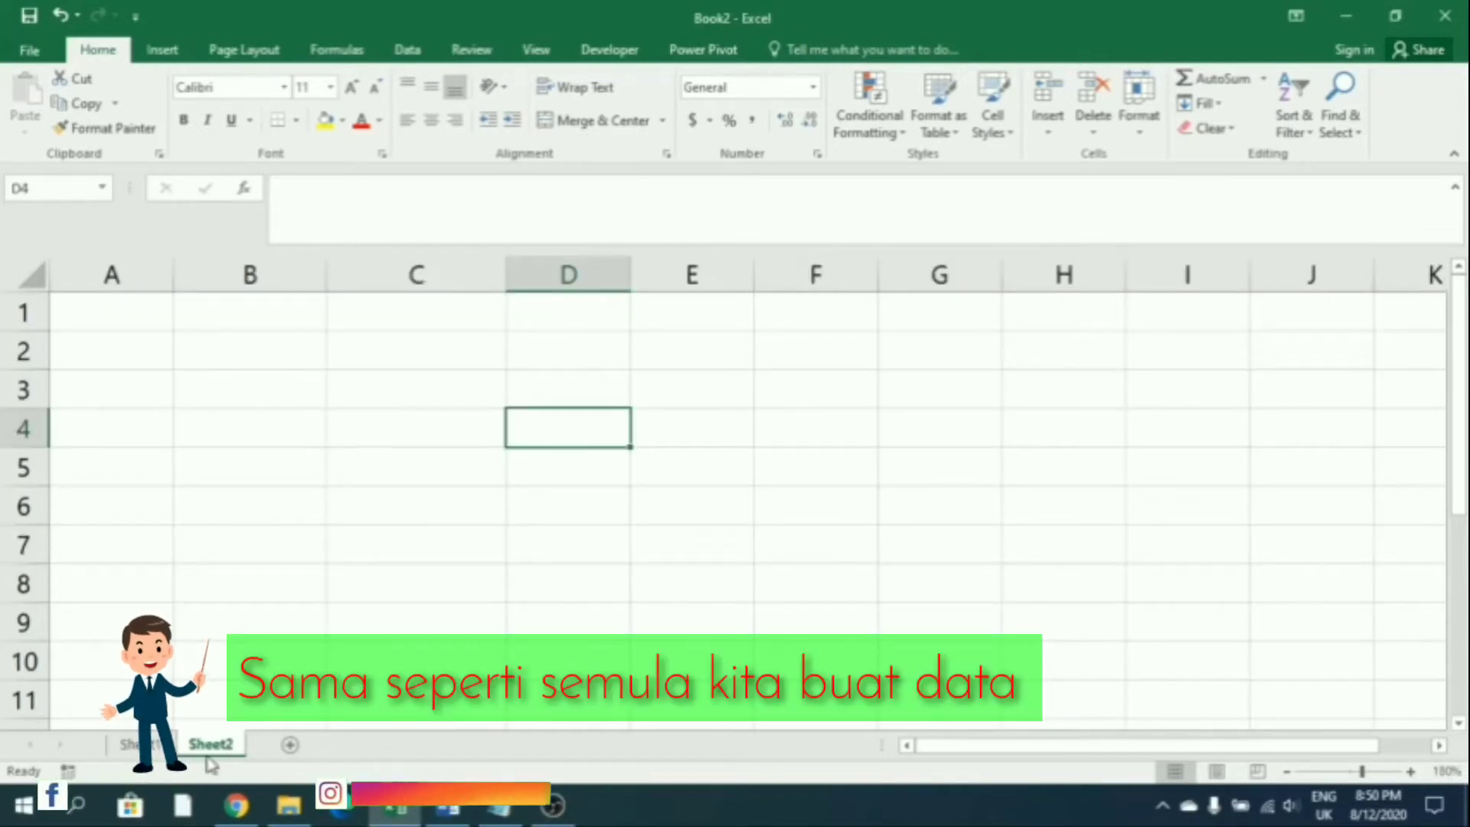
Enter the header No in A1 with the numbers 1–5 beneath it
{"action": "left_click", "coordinate": [115, 320]}
{"action": "type", "text": "No"}
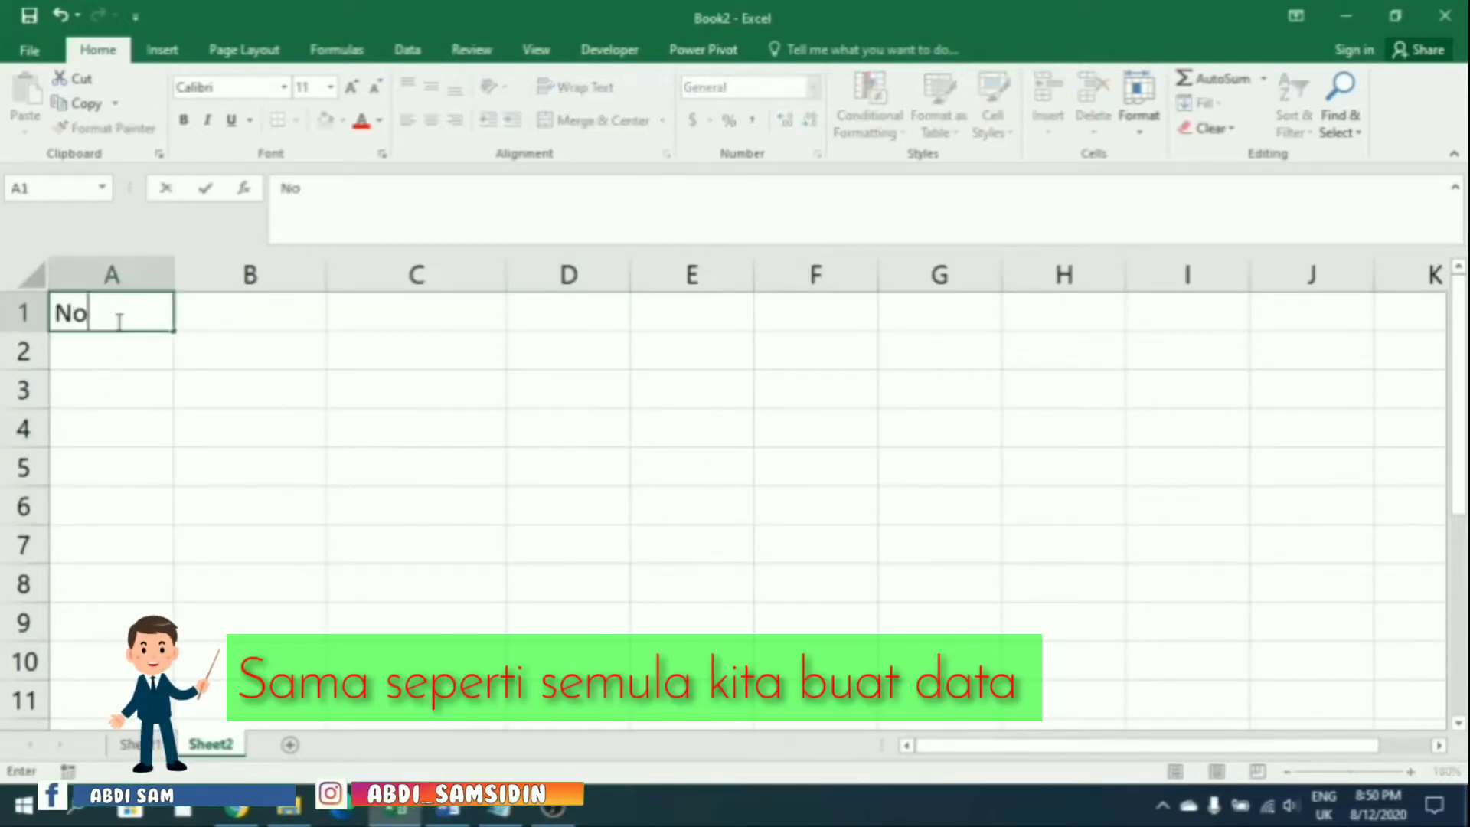
{"action": "key", "text": "Return"}
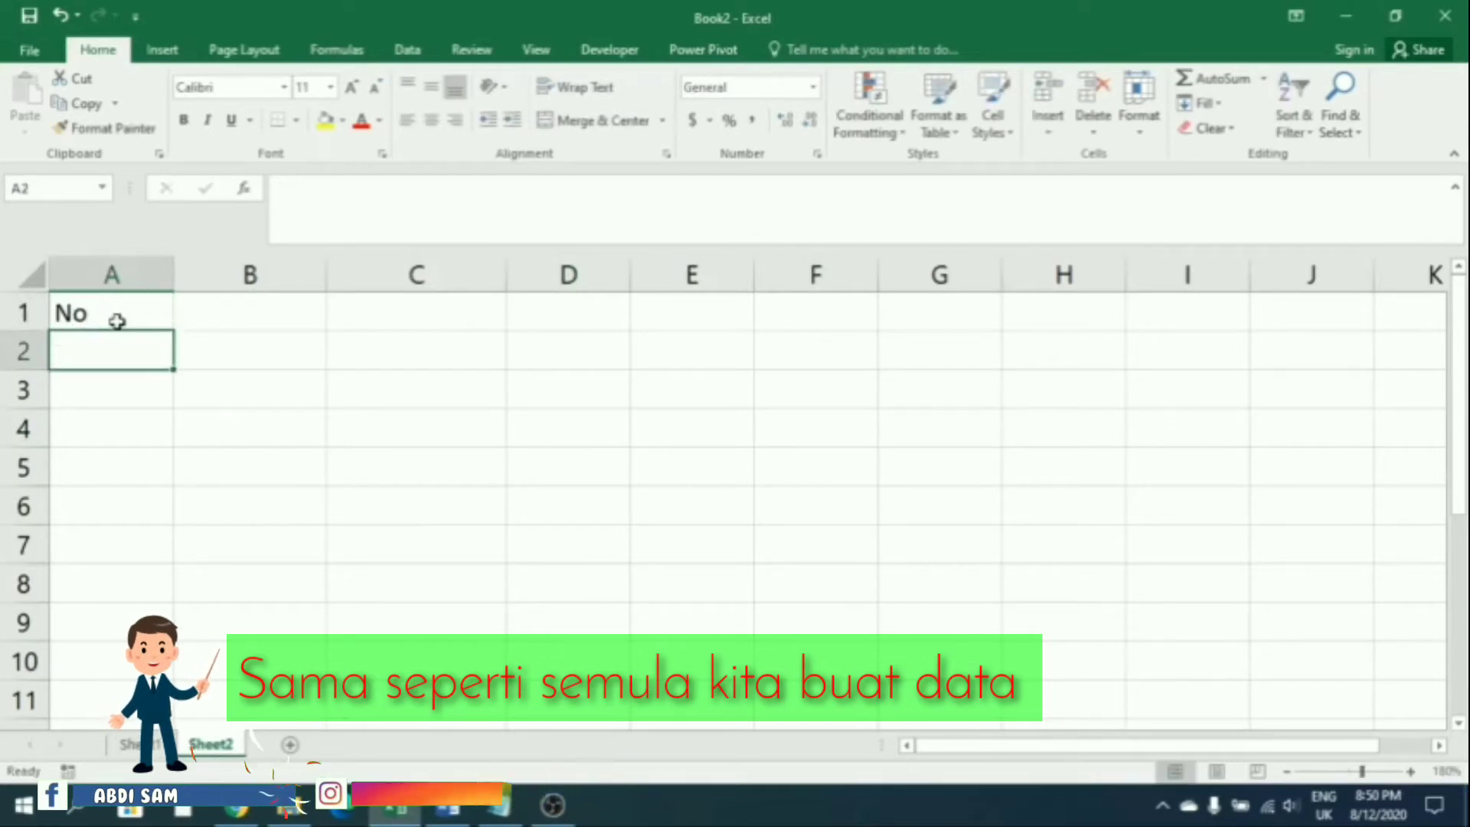
{"action": "type", "text": "1"}
{"action": "key", "text": "Return"}
{"action": "type", "text": "2"}
{"action": "key", "text": "Return"}
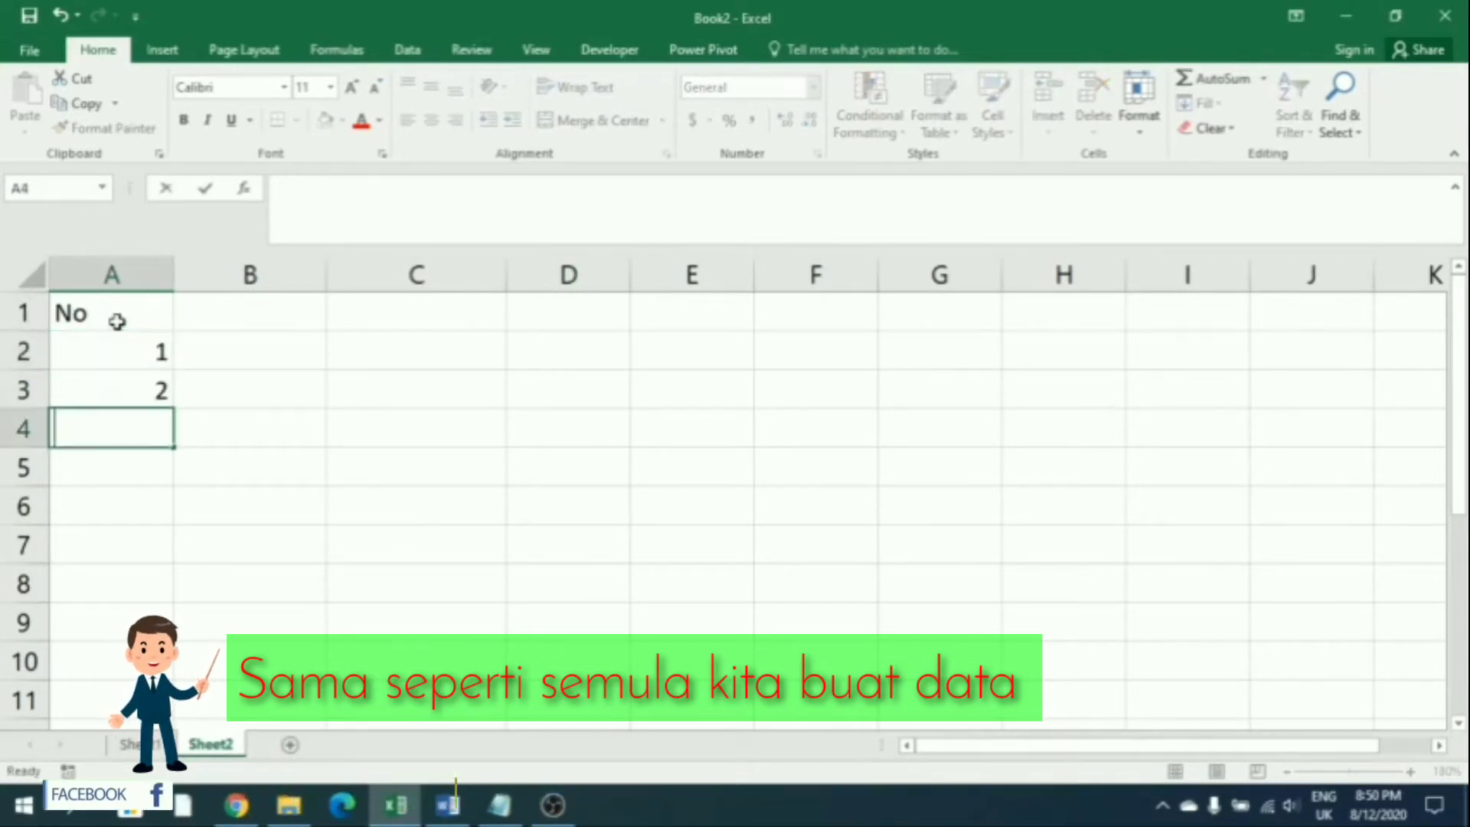
{"action": "type", "text": "3"}
{"action": "key", "text": "Return"}
{"action": "type", "text": "4"}
{"action": "key", "text": "Return"}
{"action": "key", "text": "Tab"}
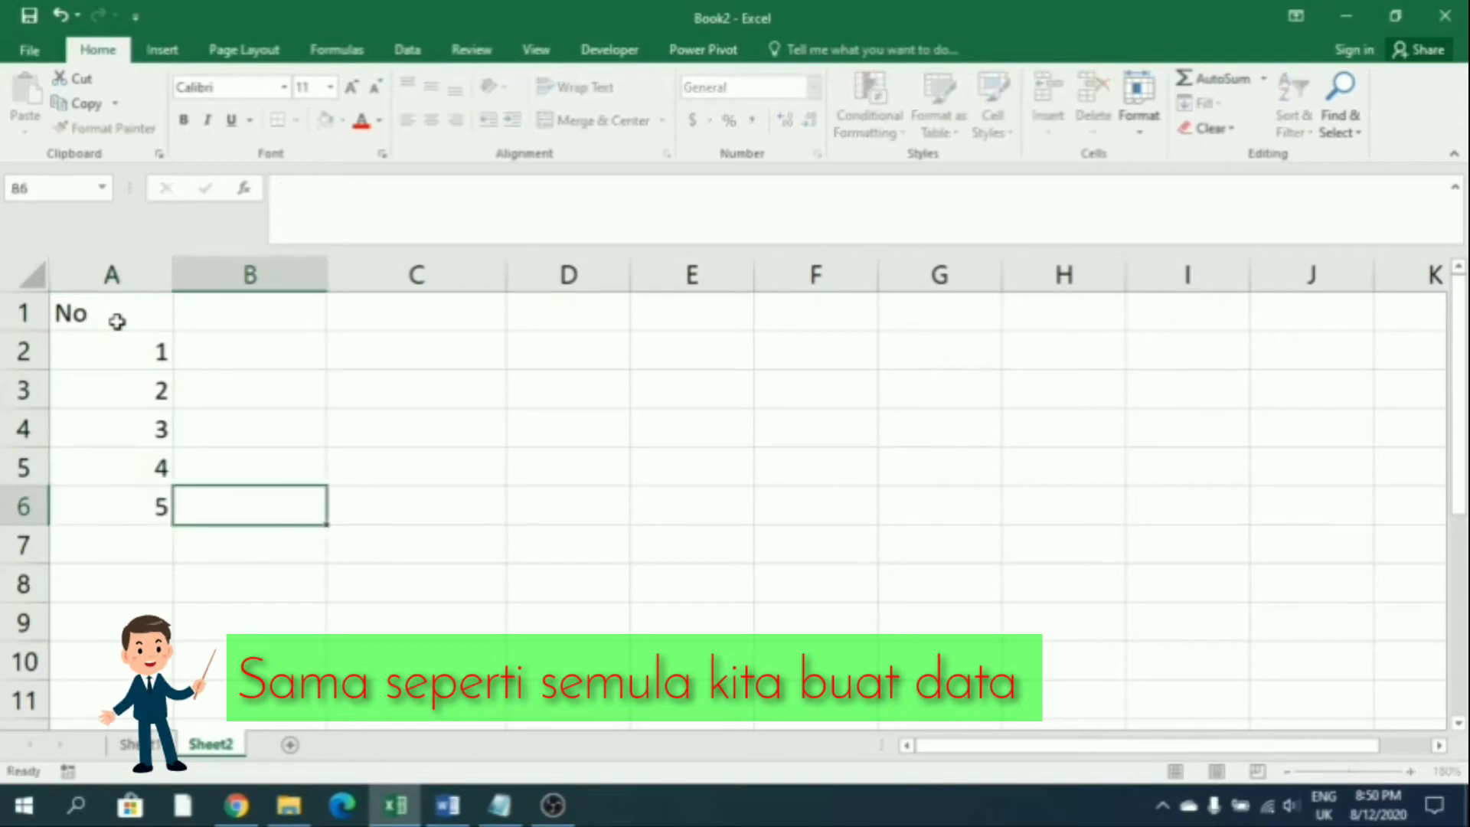
Add headers No Hp in B1 and Format Baru in C1, then begin a phone number in B2
{"action": "key", "text": "Up"}
{"action": "key", "text": "Up"}
{"action": "key", "text": "Up"}
{"action": "key", "text": "Up"}
{"action": "key", "text": "Up"}
{"action": "type", "text": "No"}
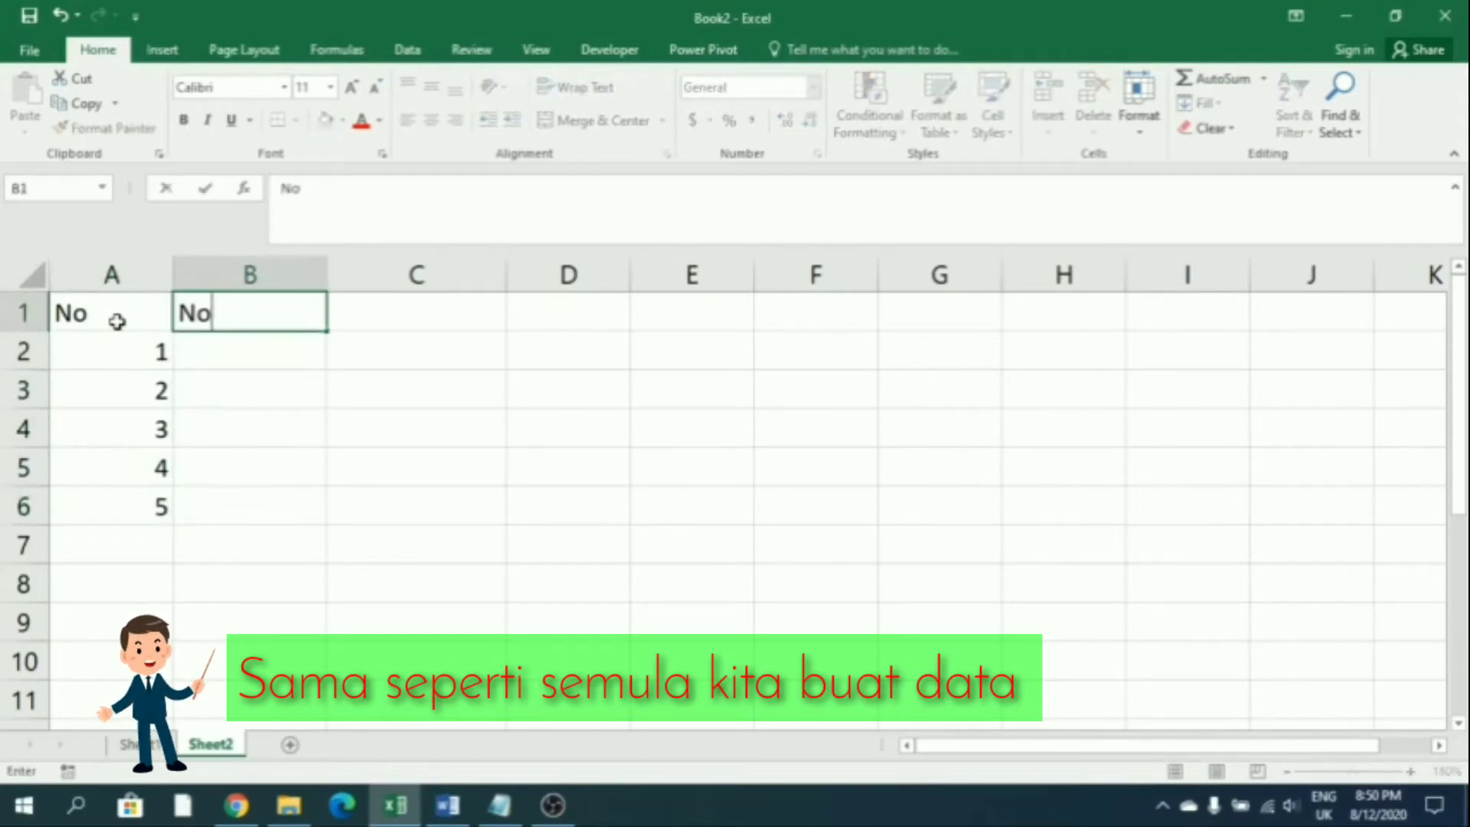
{"action": "type", "text": " Hp"}
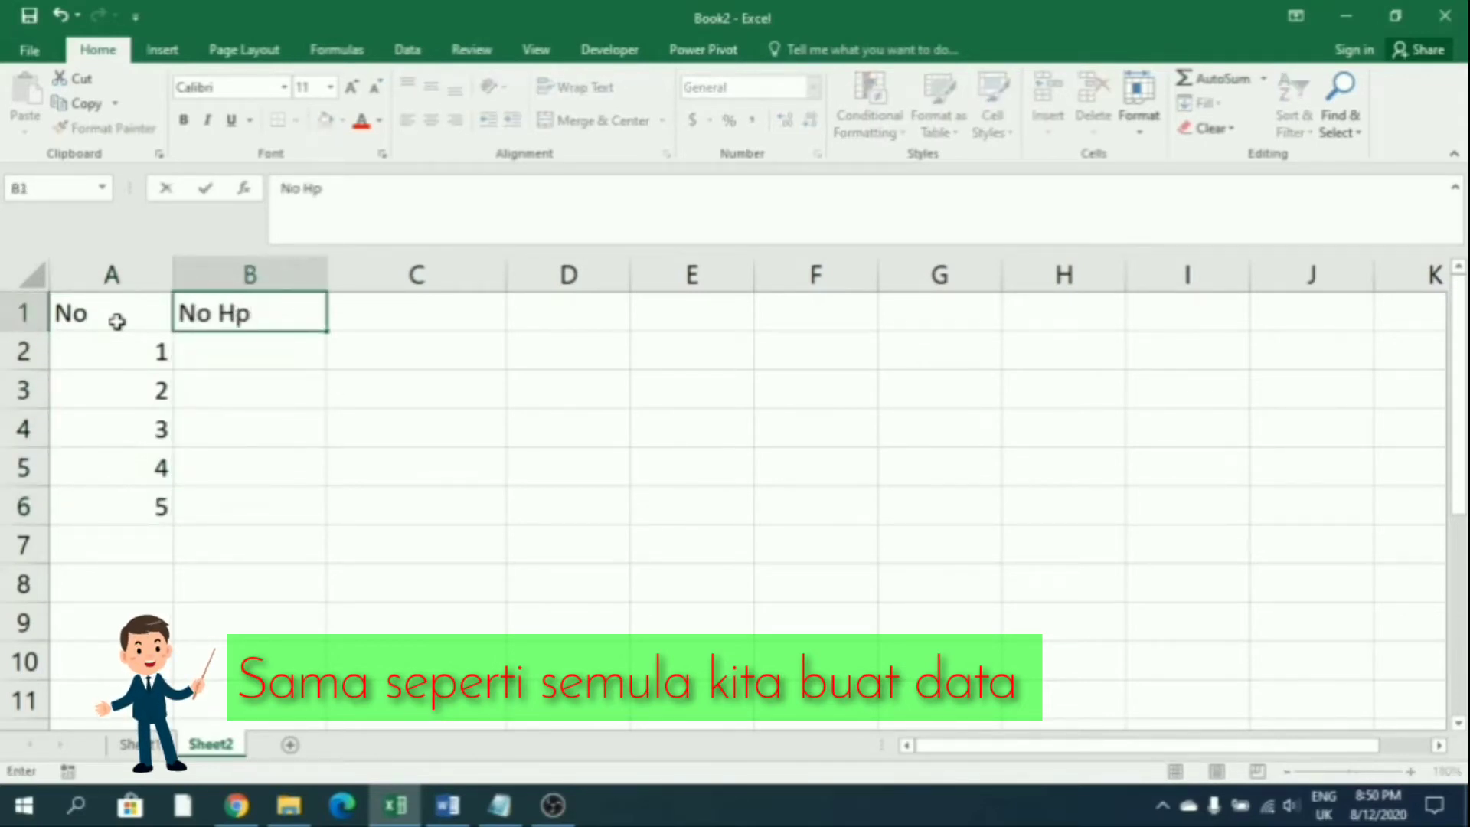
{"action": "key", "text": "Return"}
{"action": "key", "text": "Right"}
{"action": "key", "text": "Up"}
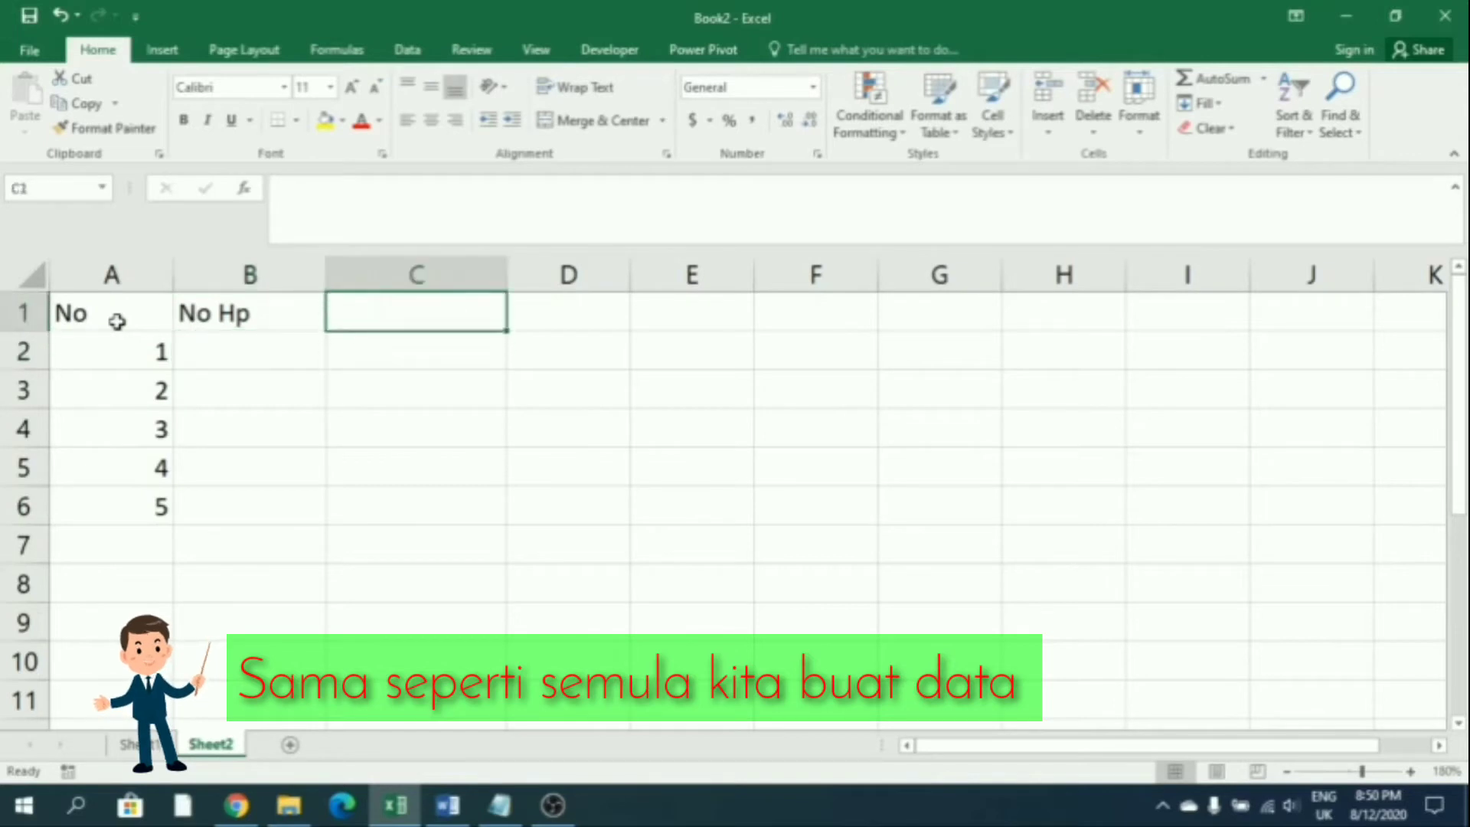
{"action": "type", "text": "Format Baru"}
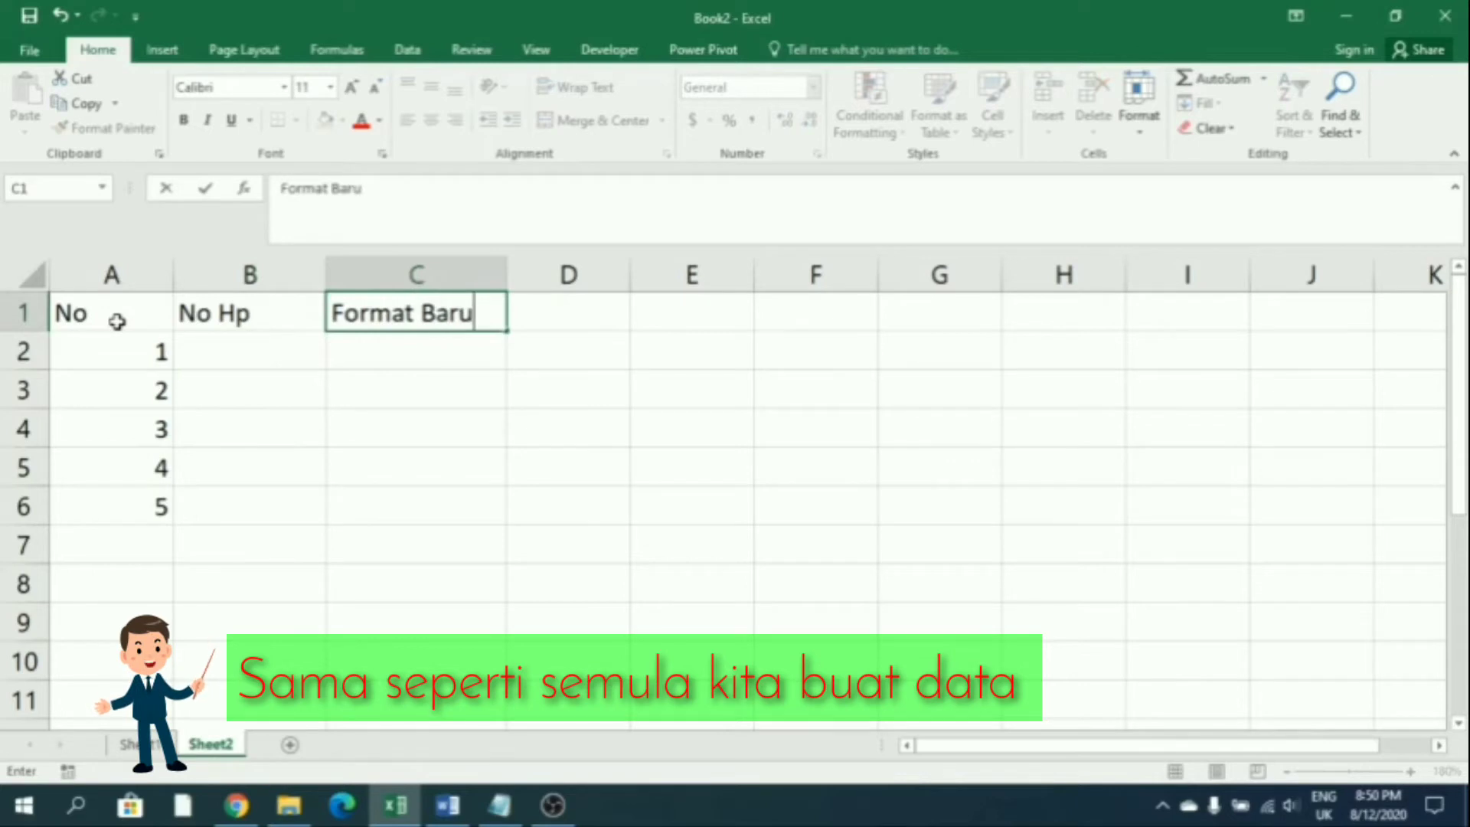
{"action": "key", "text": "Return"}
{"action": "key", "text": "Left"}
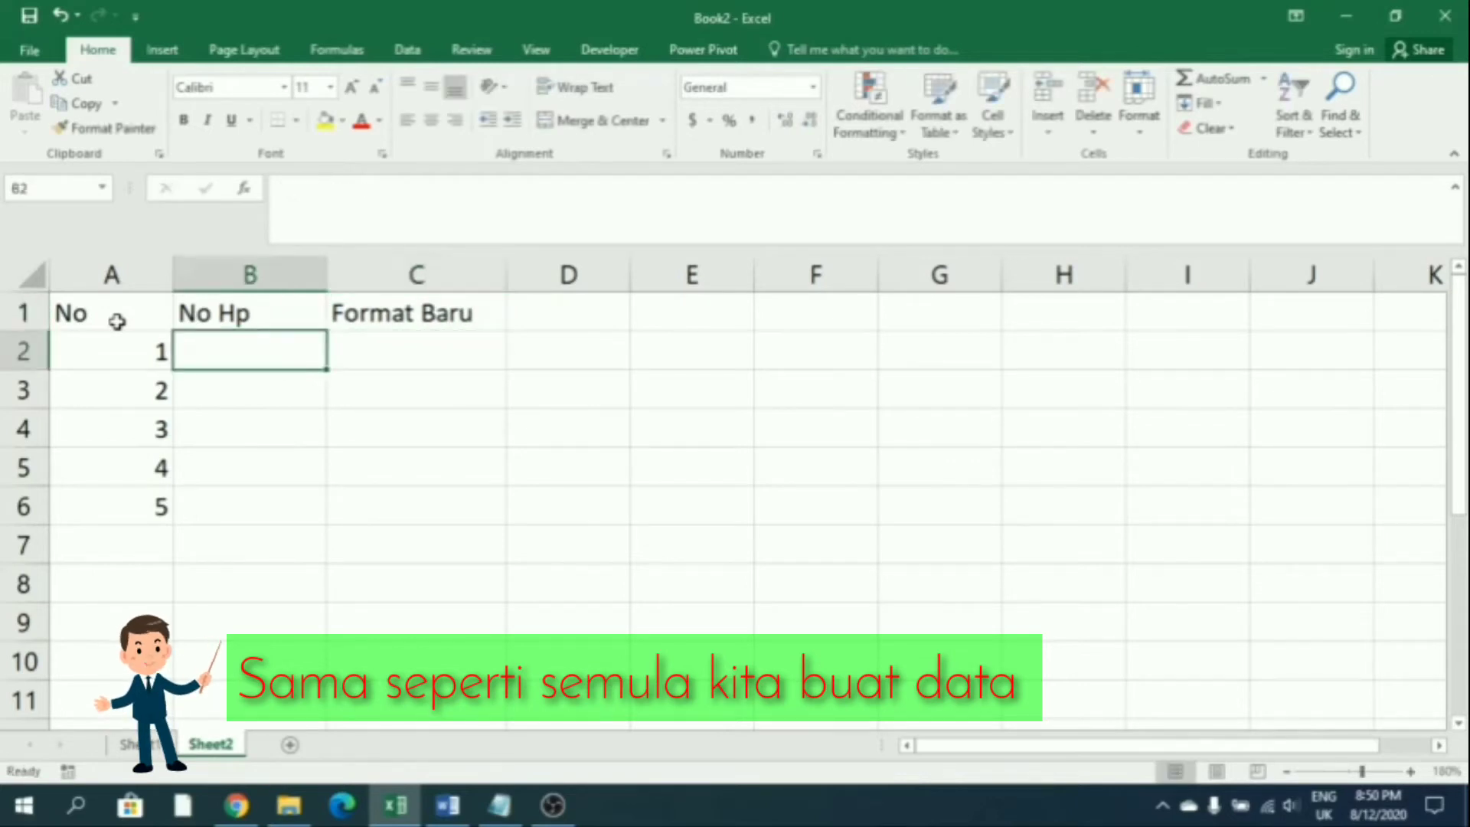
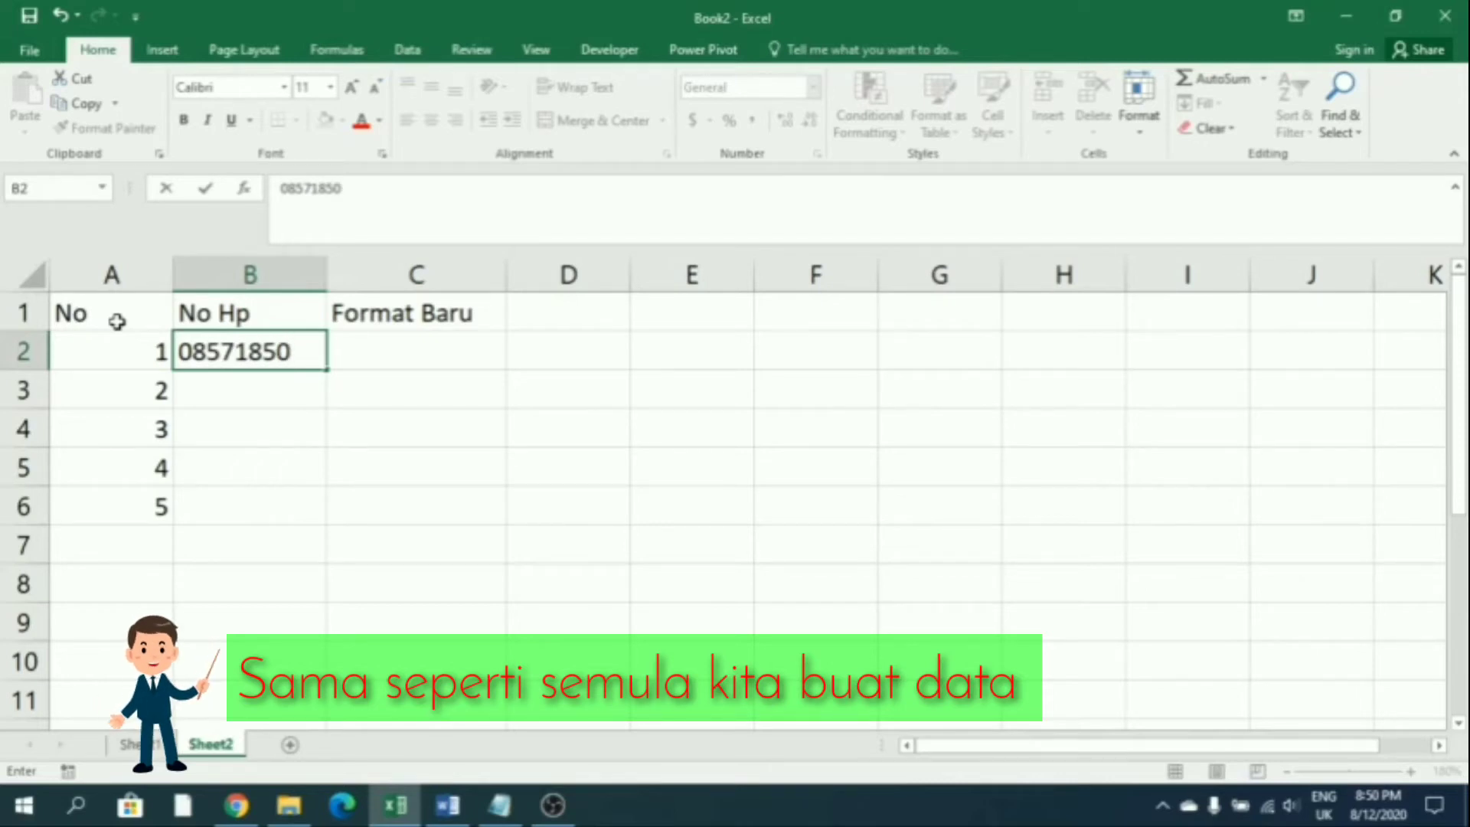
Enter the first phone number in B2 and undo an accidental overwrite
{"action": "key", "text": "Return"}
{"action": "key", "text": "Up"}
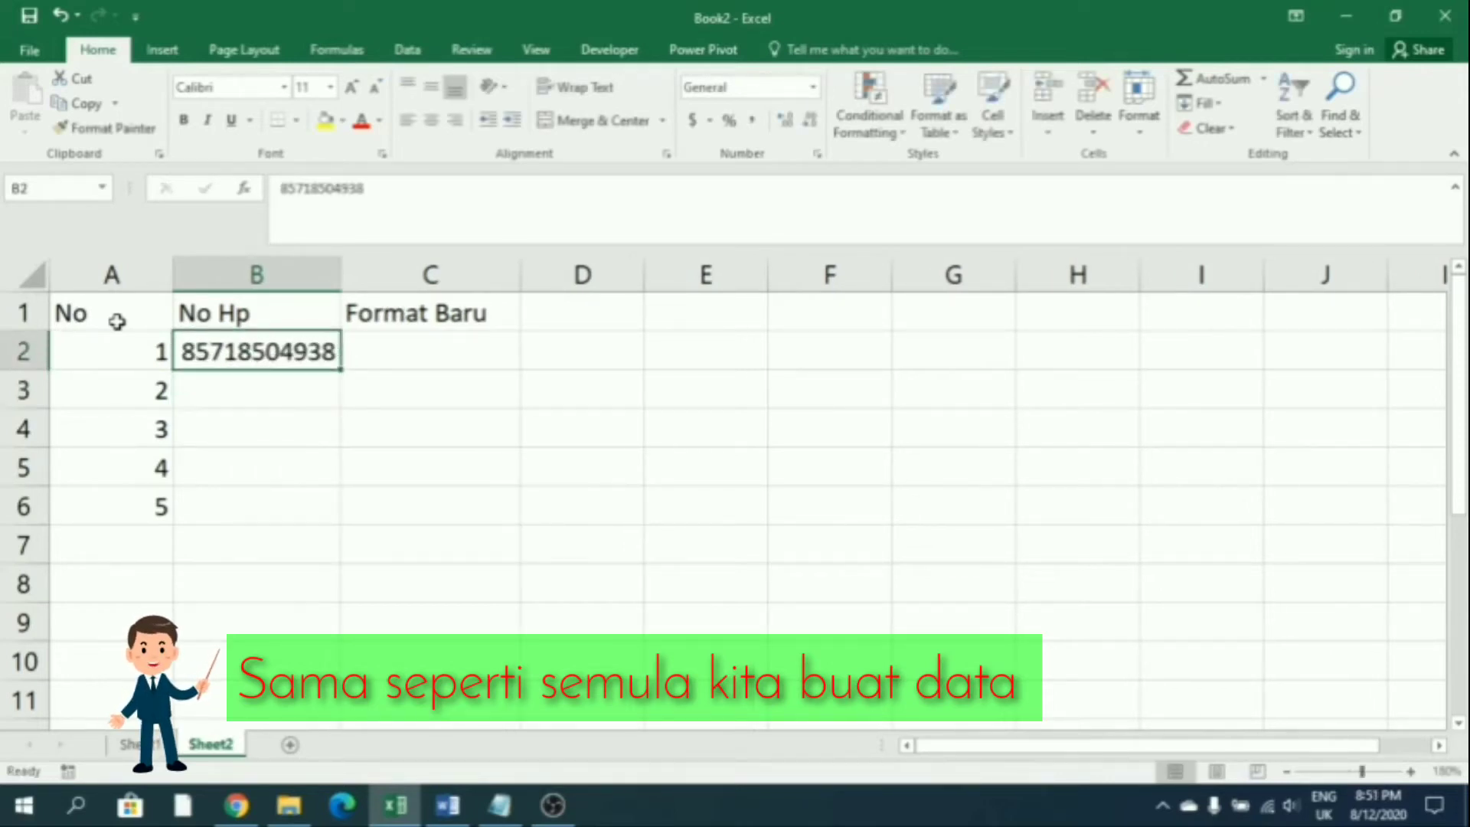
{"action": "type", "text": "c"}
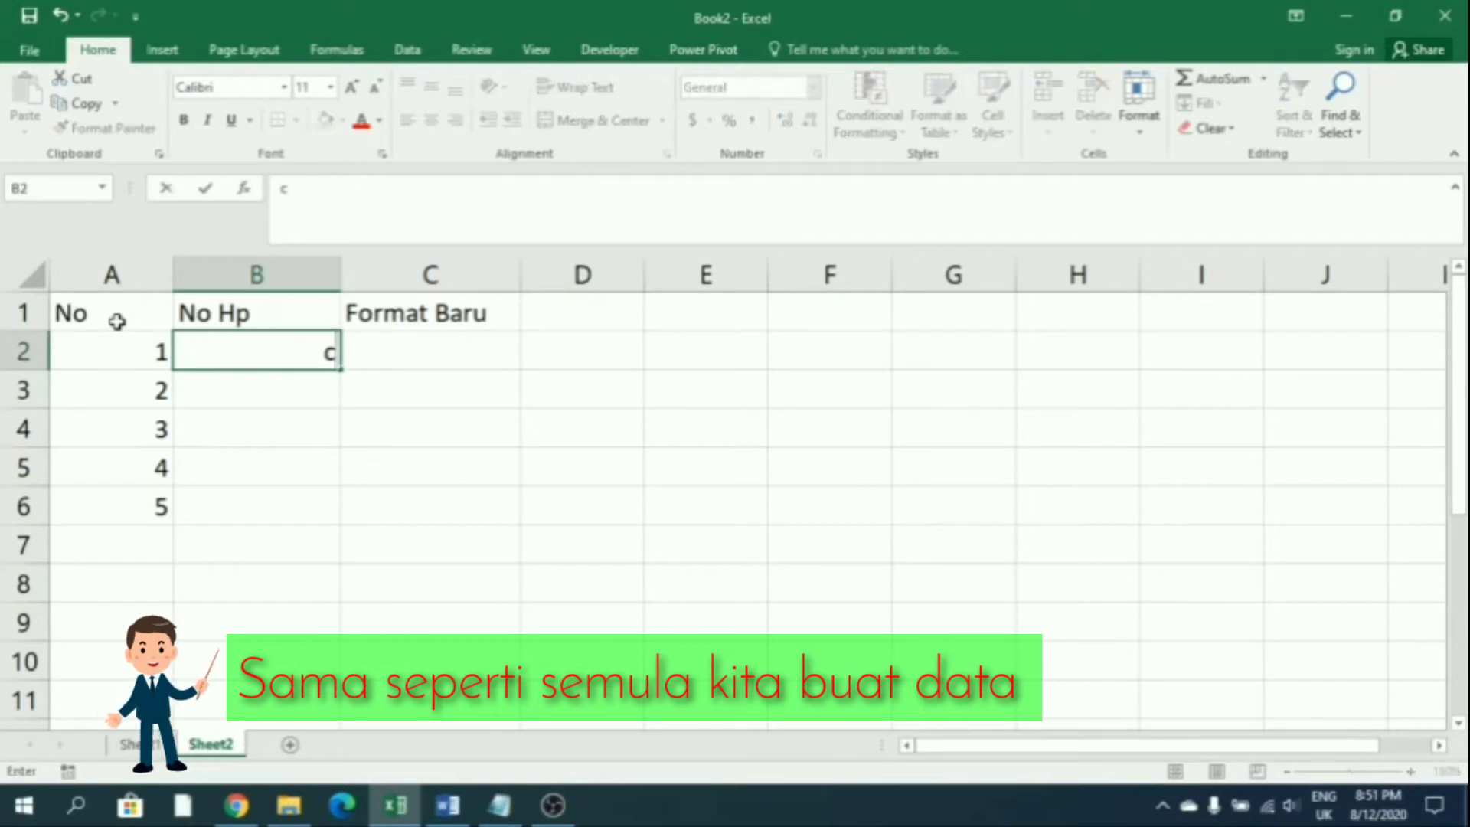
{"action": "key", "text": "ctrl+z"}
{"action": "left_click", "coordinate": [266, 504]}
{"action": "left_click", "coordinate": [249, 349]}
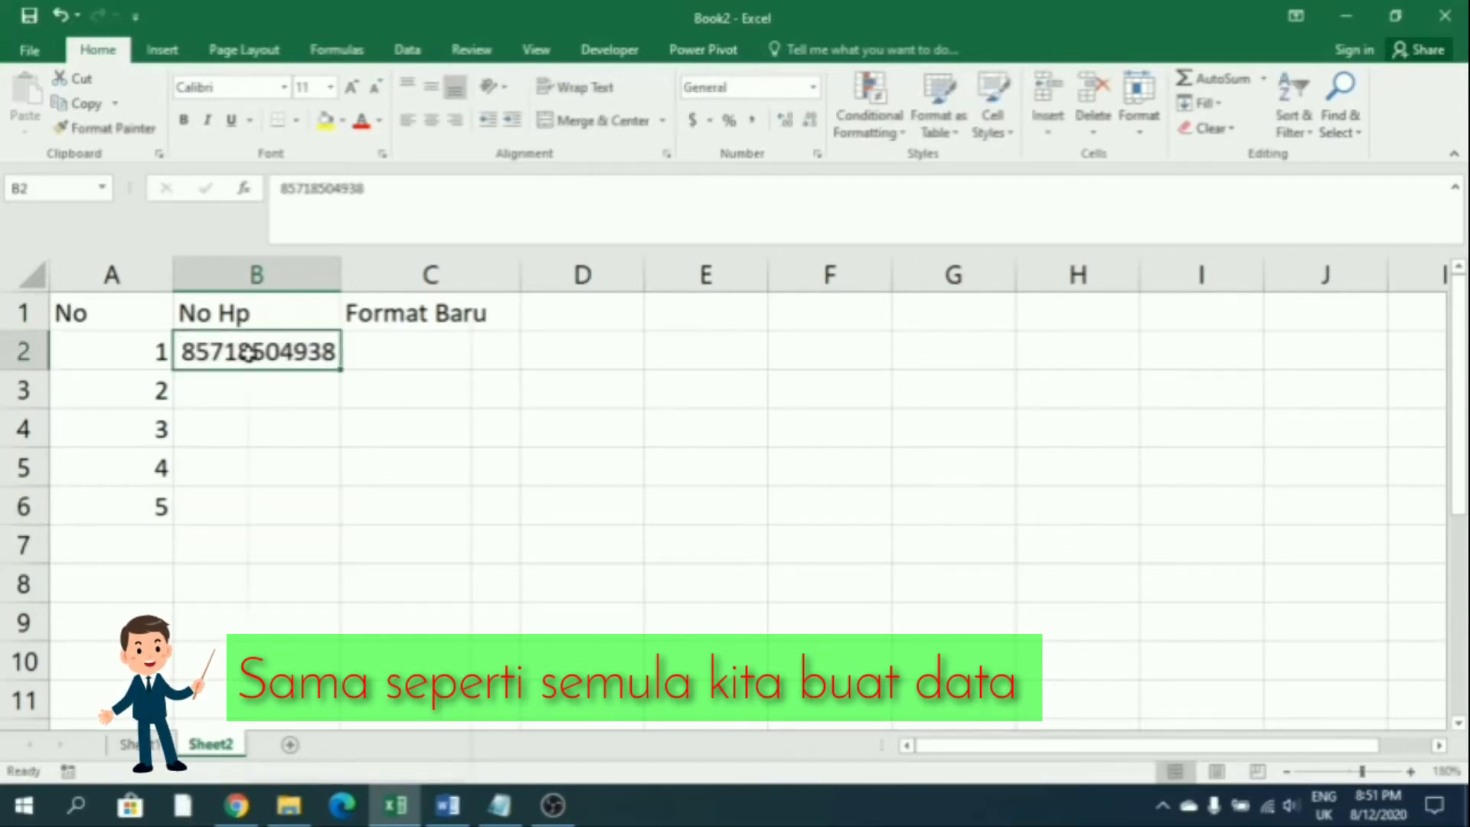
Copy B2's number into B3 and change its last digit for the second phone number
{"action": "right_click", "coordinate": [251, 337]}
{"action": "left_click", "coordinate": [300, 363]}
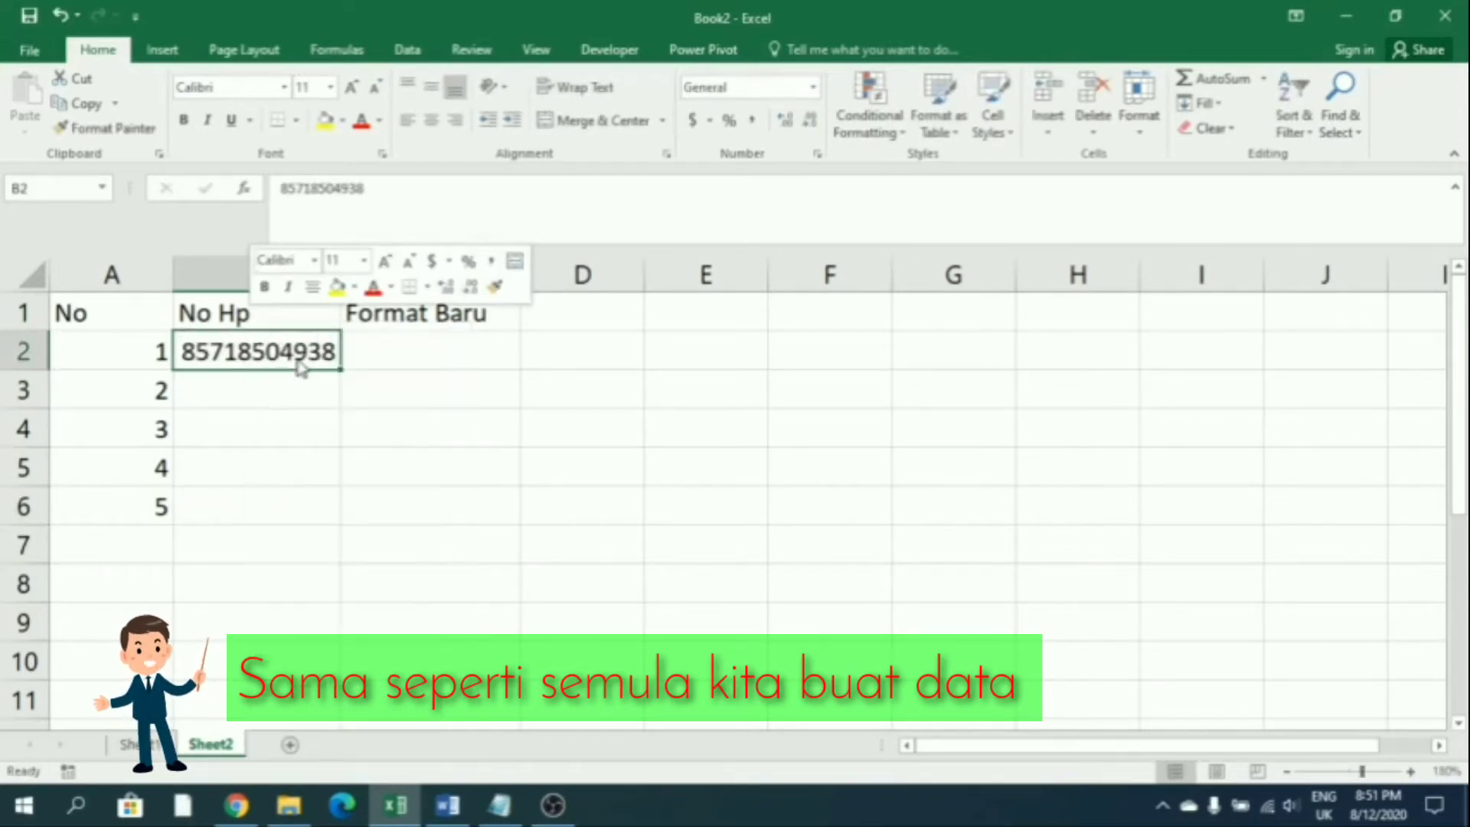
{"action": "left_click", "coordinate": [236, 393]}
{"action": "key", "text": "ctrl+v"}
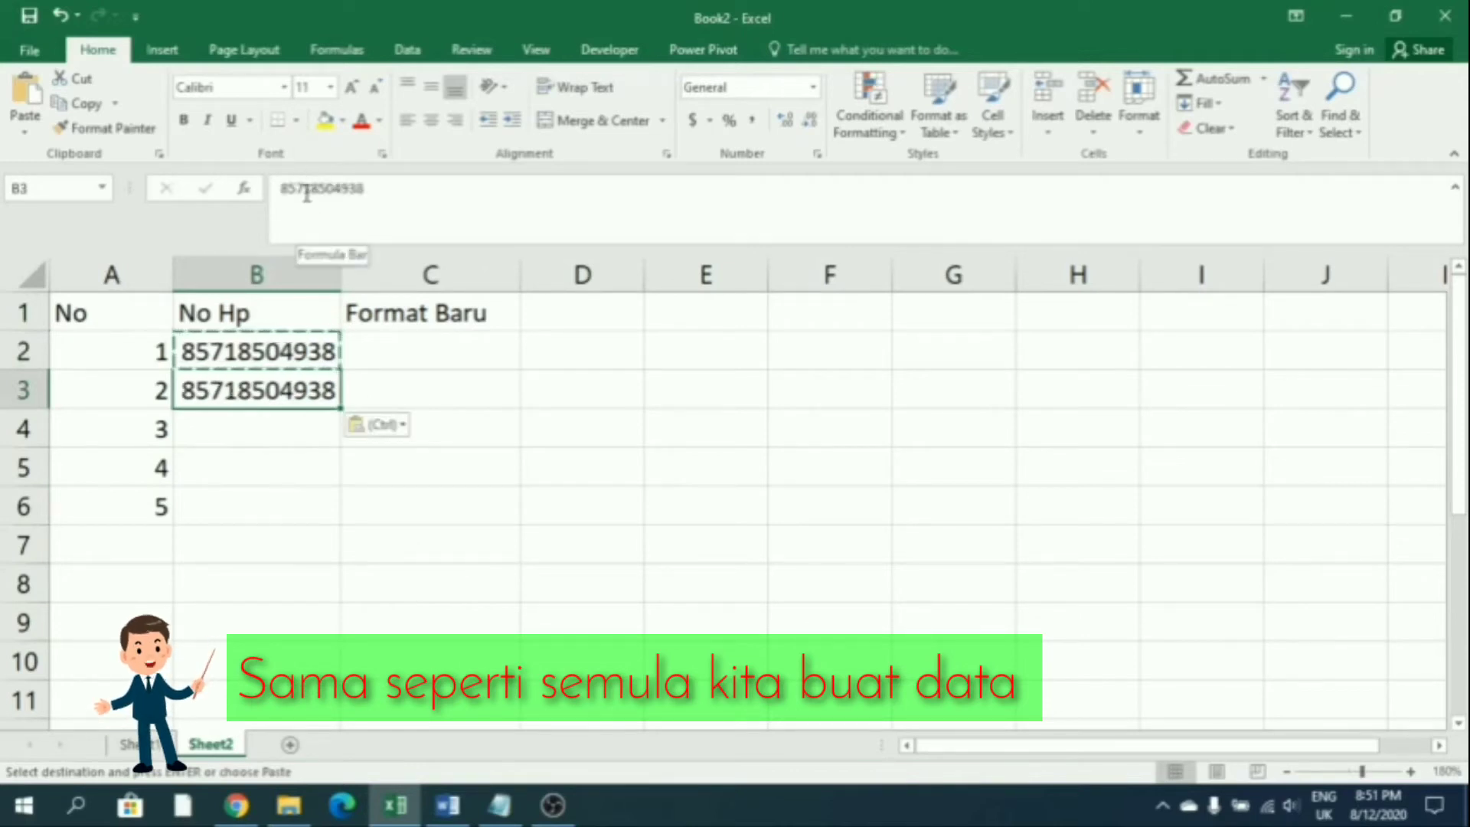
{"action": "left_click", "coordinate": [403, 231]}
{"action": "key", "text": "BackSpace"}
{"action": "type", "text": "8"}
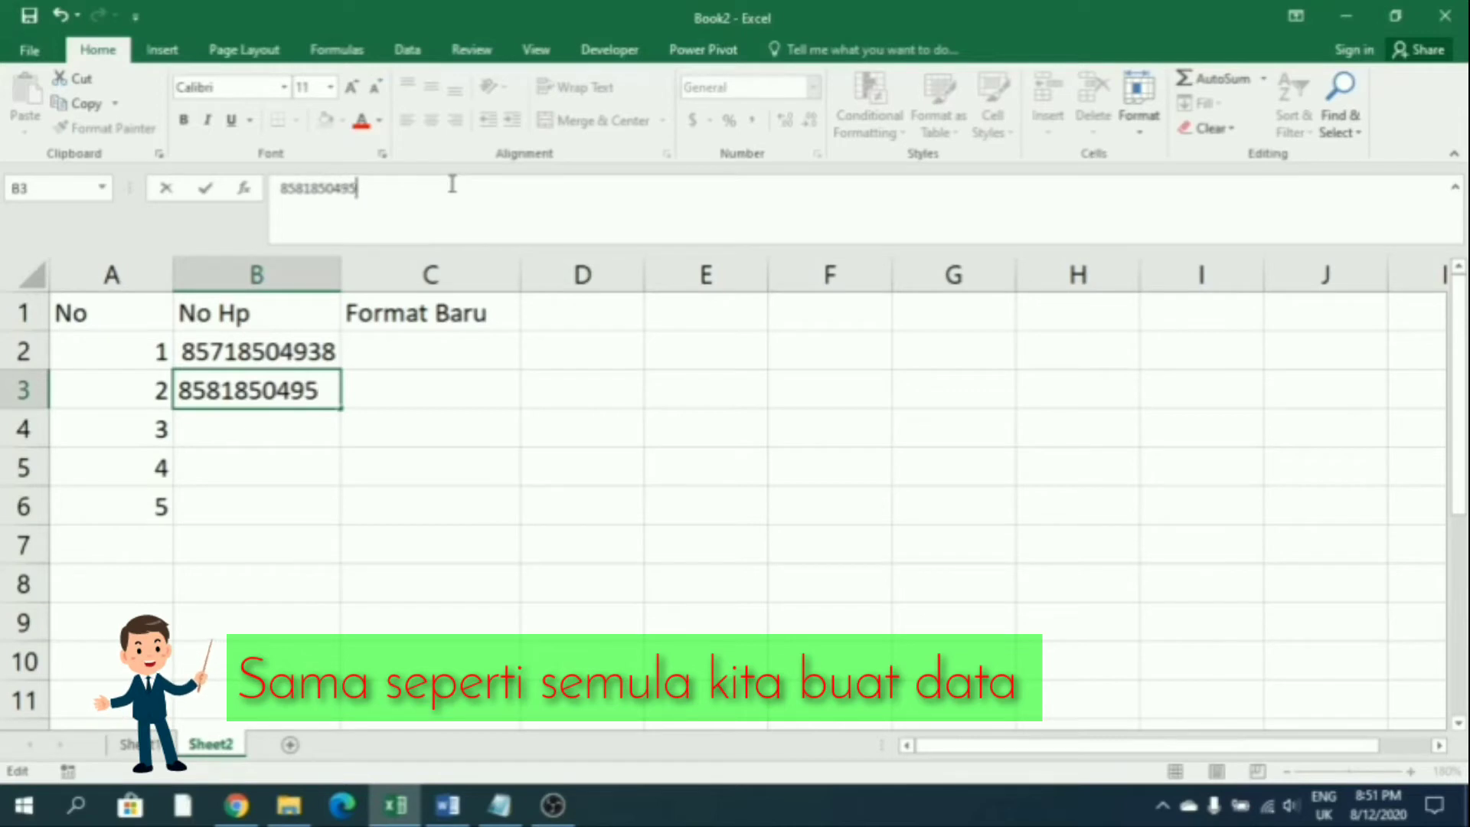
{"action": "key", "text": "Return"}
Copy the second number into B4 and edit its digits for the third phone number
{"action": "left_click", "coordinate": [302, 389]}
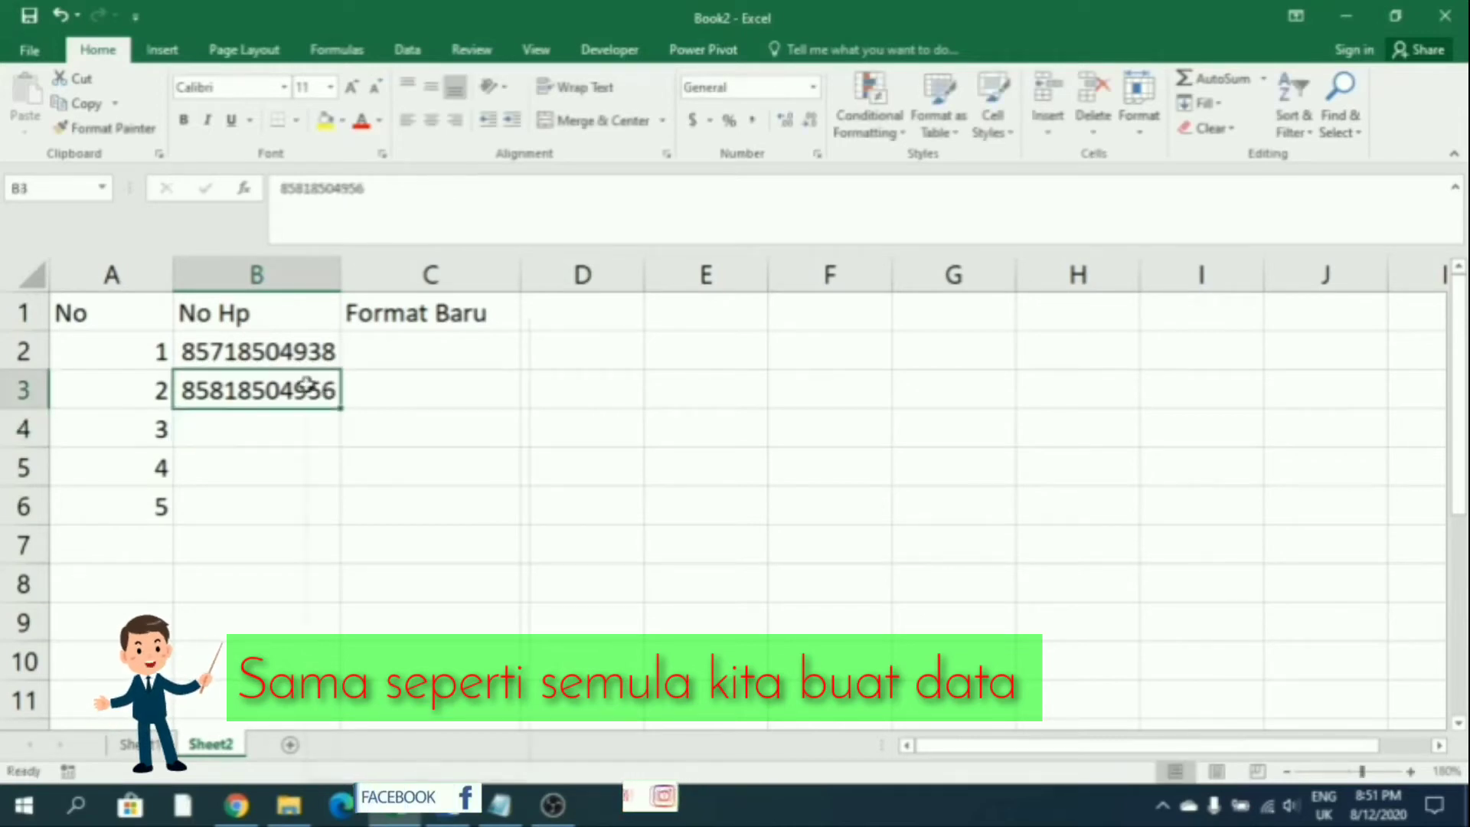
{"action": "right_click", "coordinate": [306, 389]}
{"action": "left_click", "coordinate": [357, 361]}
{"action": "left_click", "coordinate": [263, 426]}
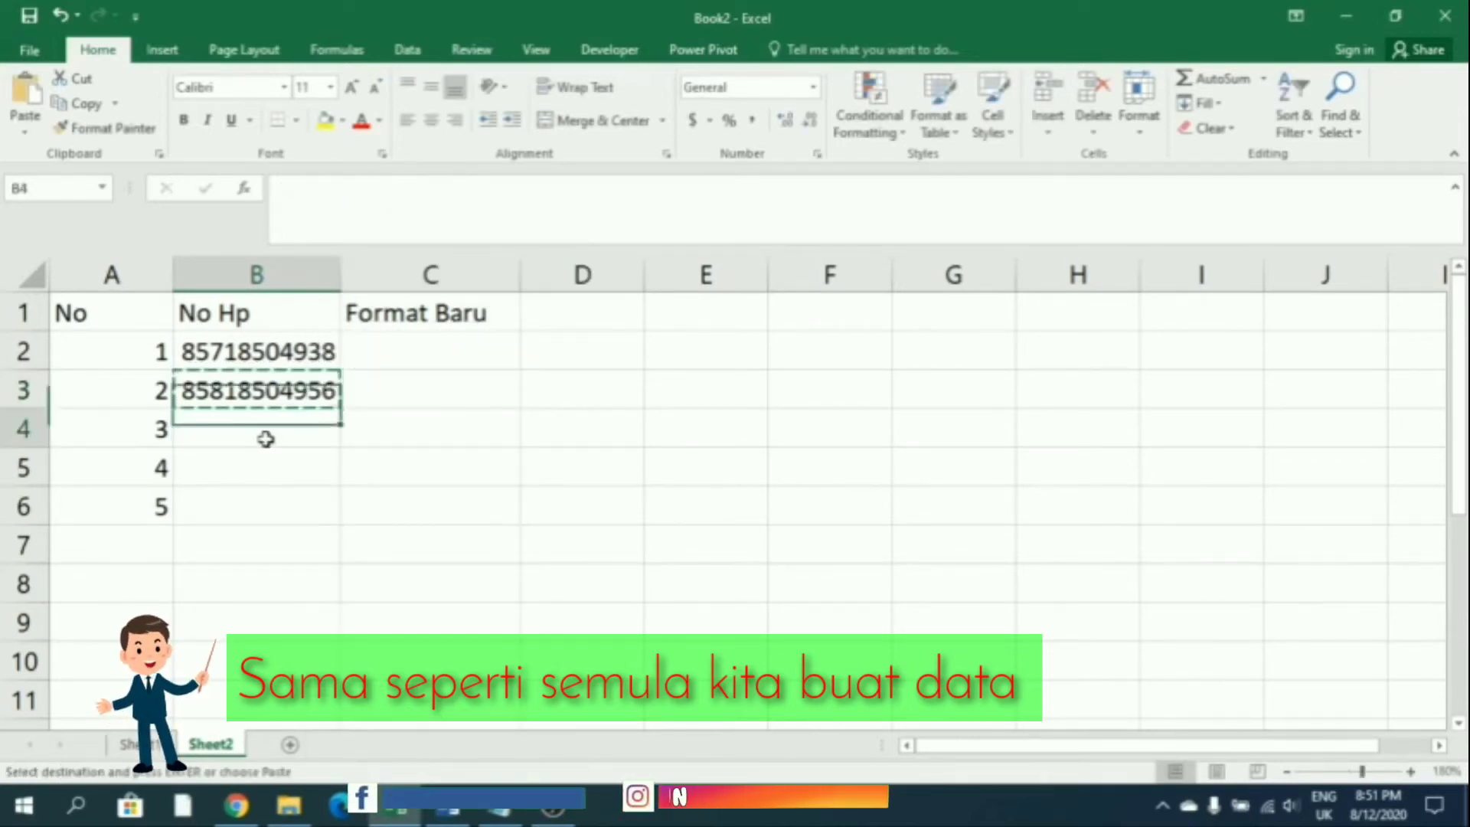
{"action": "right_click", "coordinate": [263, 426]}
{"action": "left_click", "coordinate": [312, 415]}
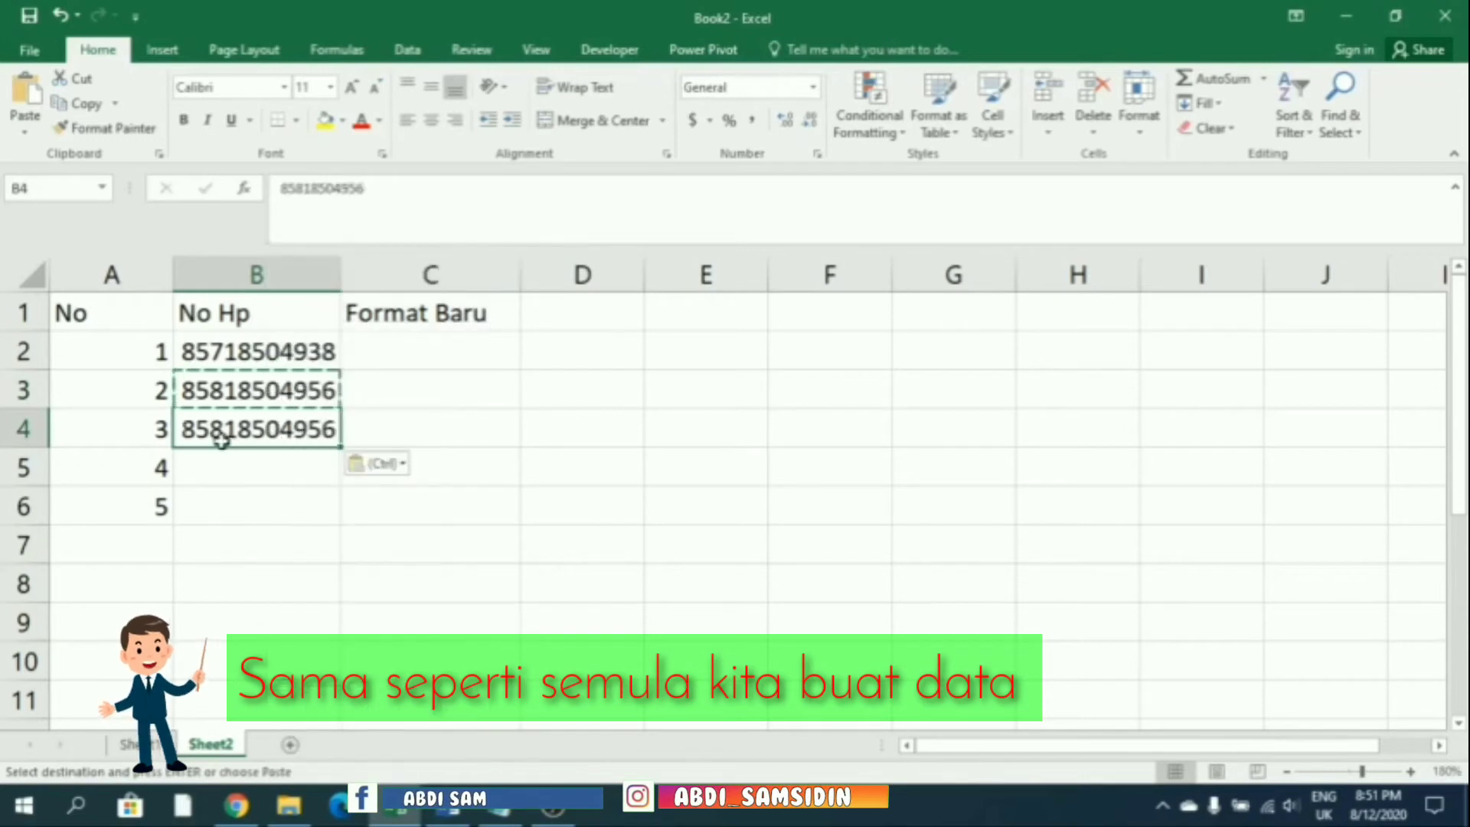
{"action": "left_click", "coordinate": [301, 188]}
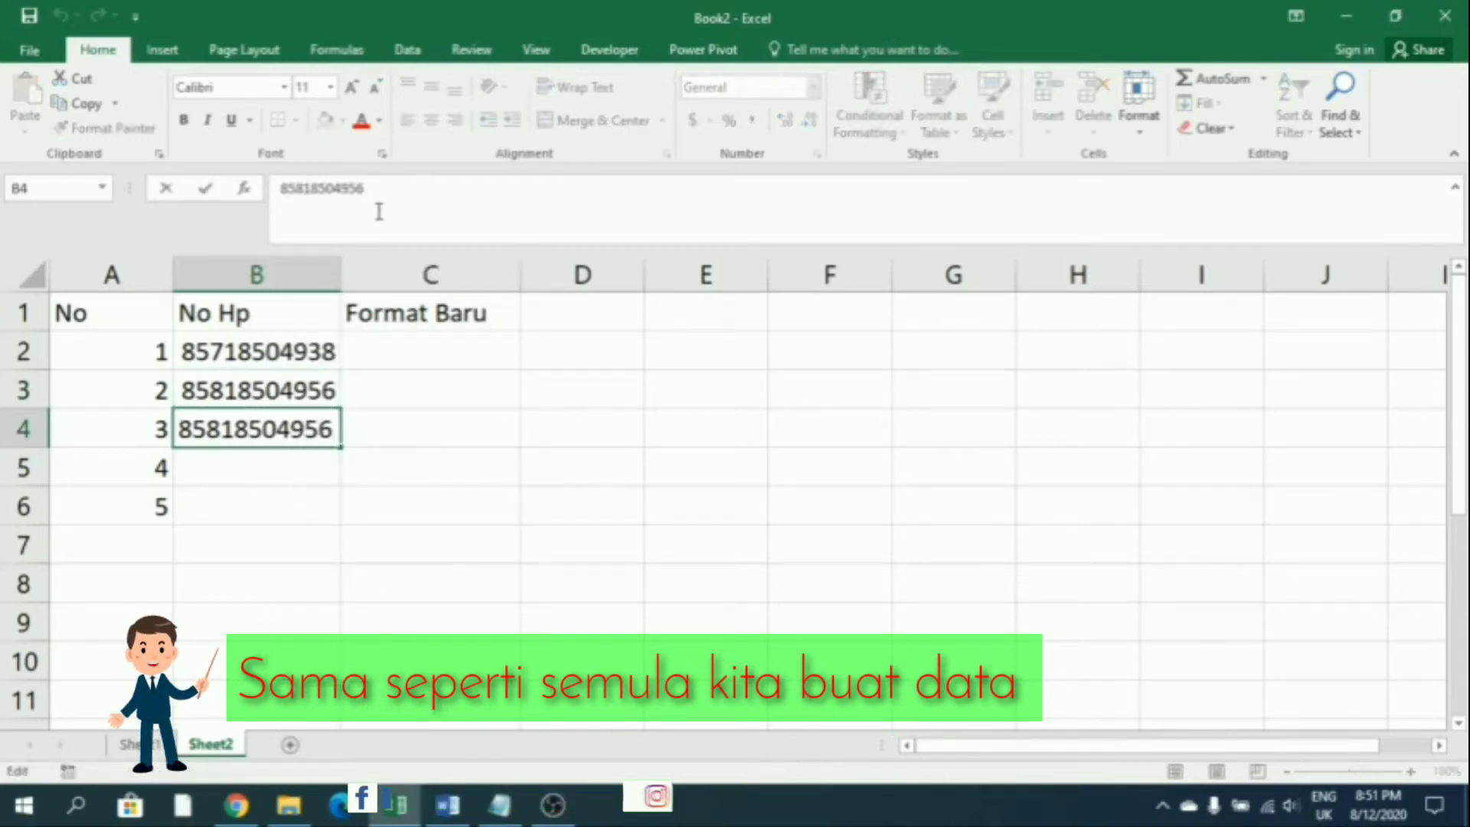
{"action": "key", "text": "BackSpace"}
{"action": "type", "text": "3"}
{"action": "left_click", "coordinate": [378, 193]}
{"action": "key", "text": "BackSpace"}
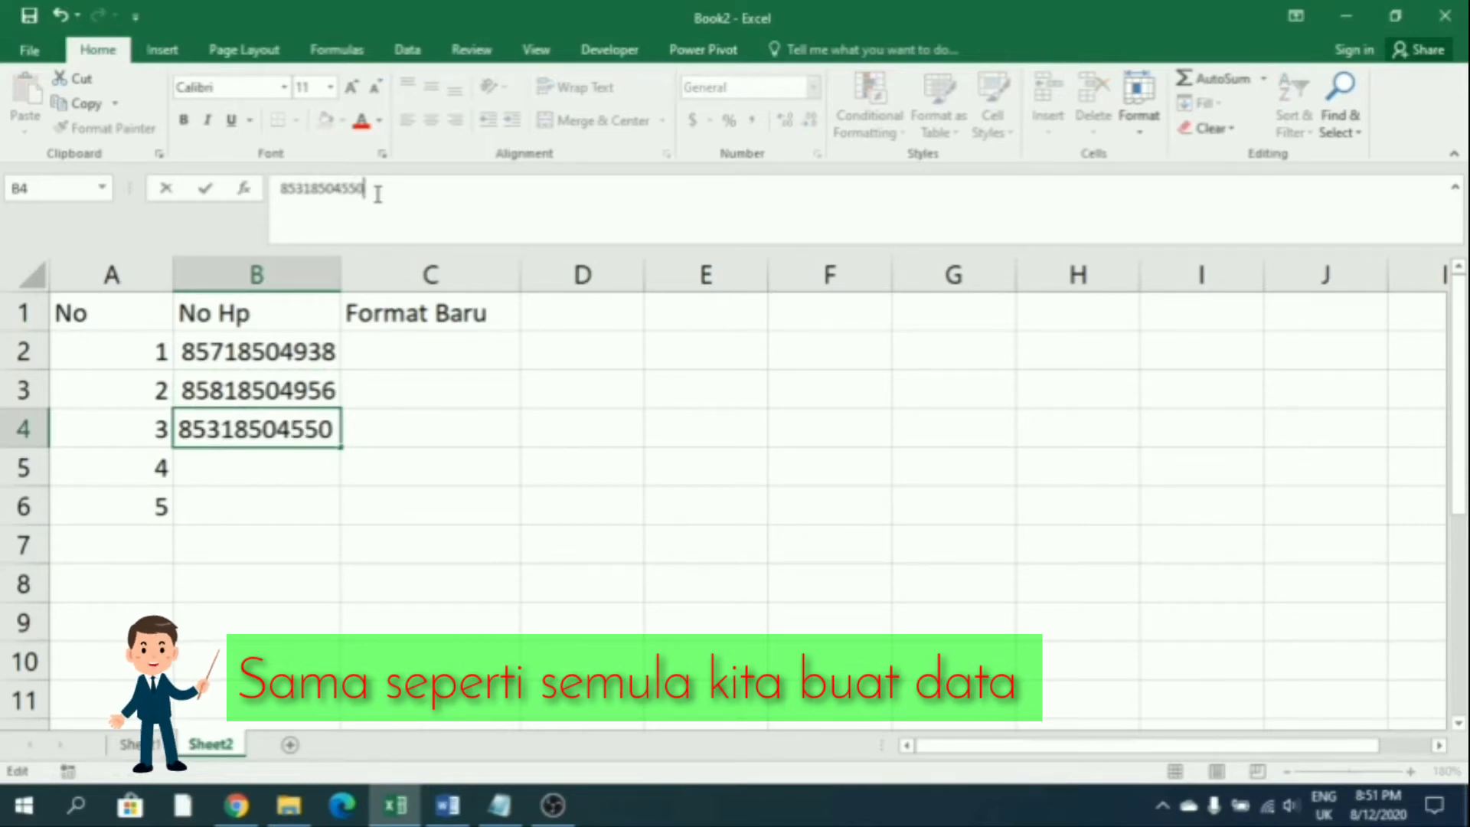
{"action": "key", "text": "Return"}
Copy the third number into B5 and retype its ending for the fourth phone number
{"action": "left_click", "coordinate": [282, 421]}
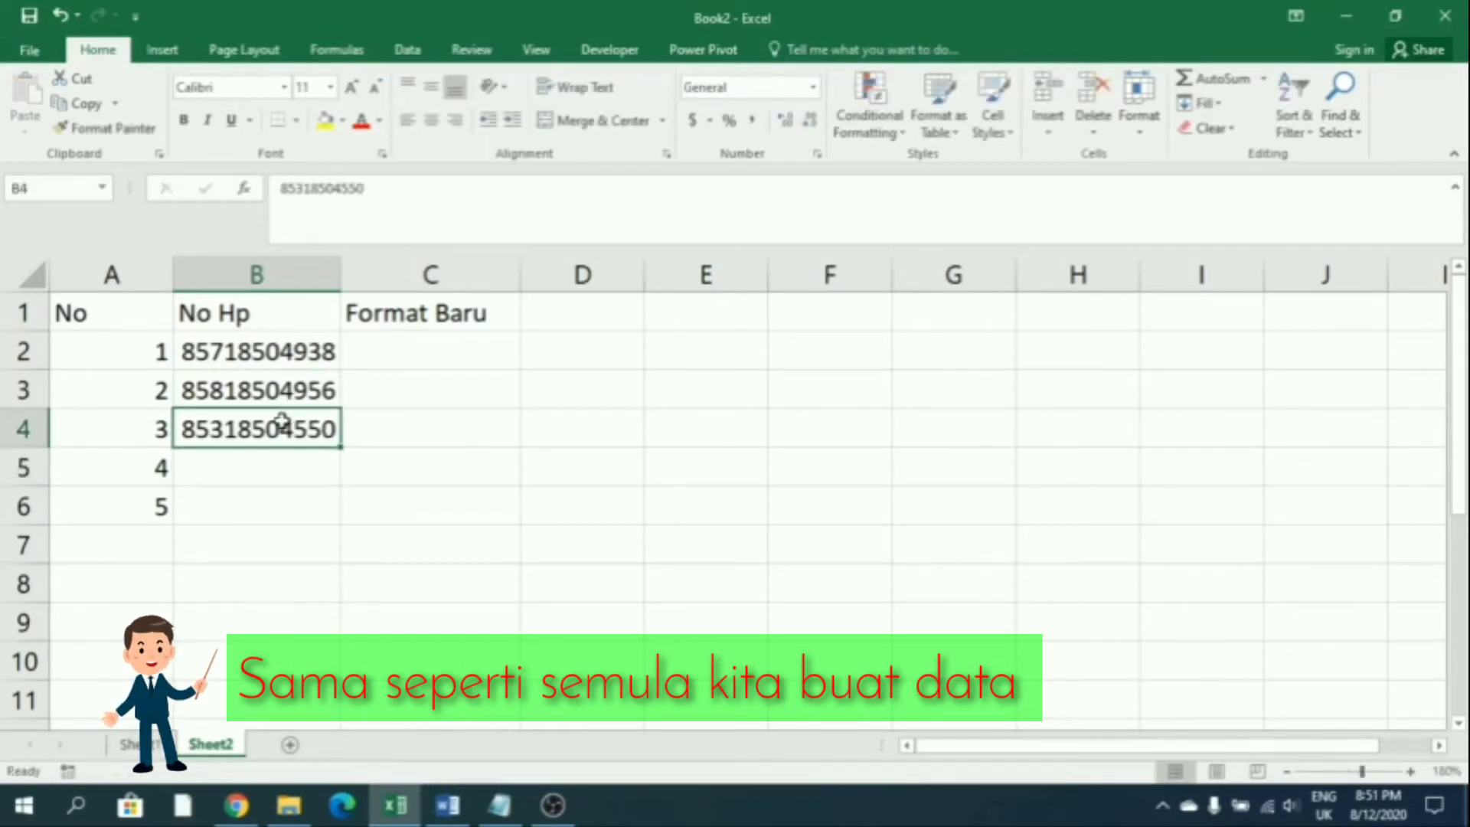
{"action": "right_click", "coordinate": [281, 423]}
{"action": "left_click", "coordinate": [331, 357]}
{"action": "right_click", "coordinate": [266, 480]}
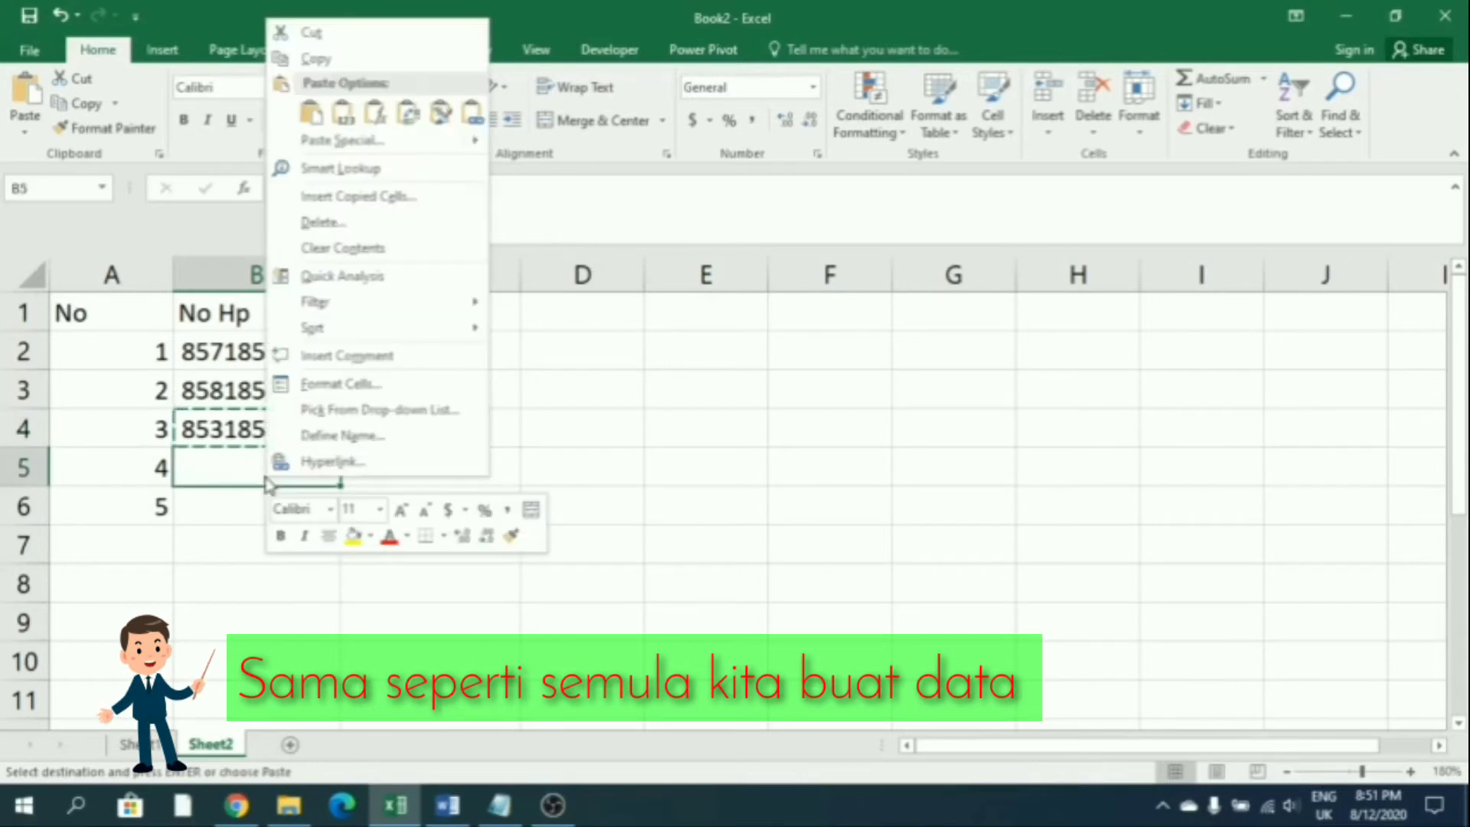
{"action": "left_click", "coordinate": [353, 114]}
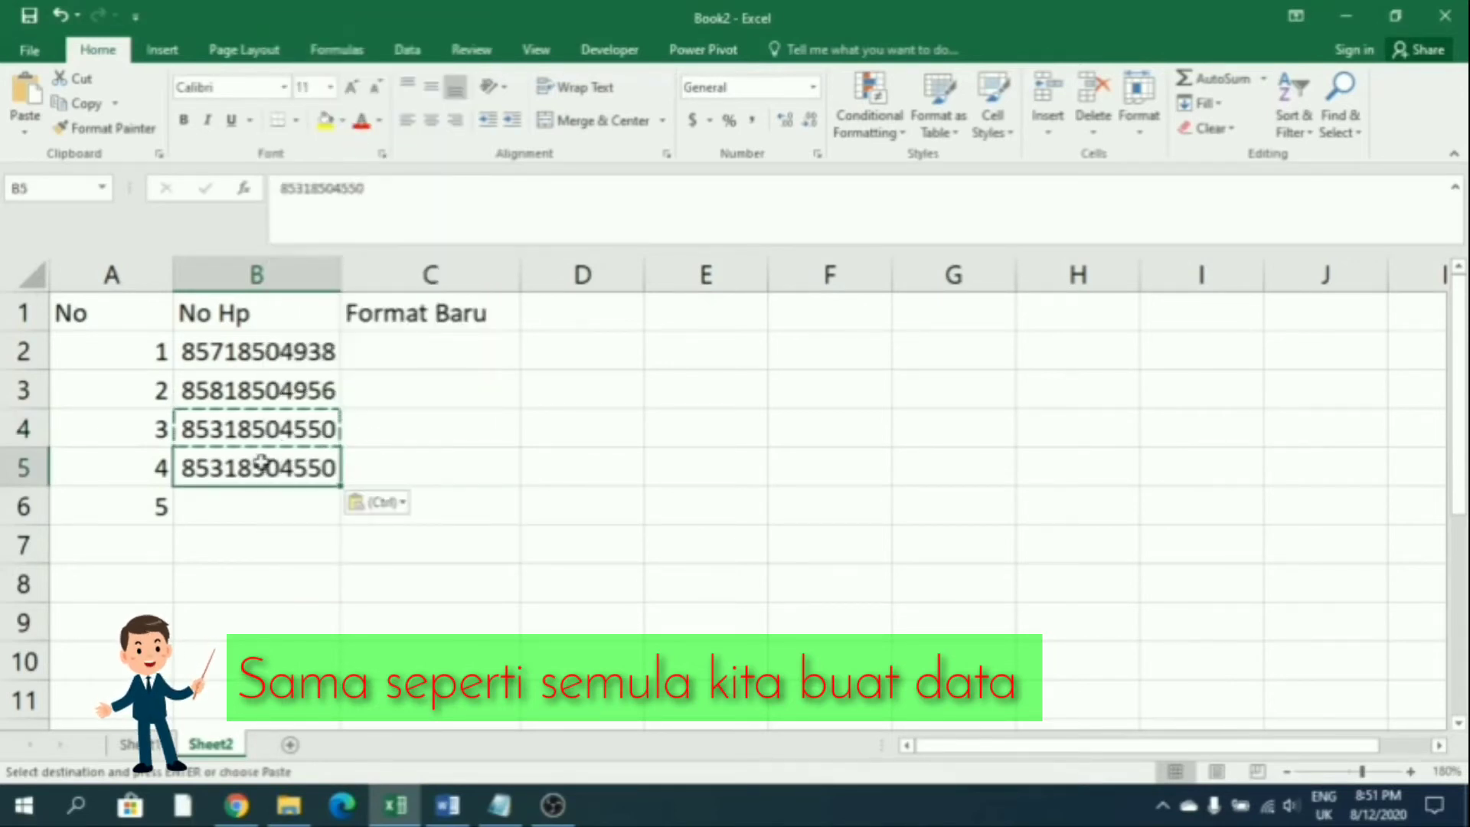
{"action": "left_click", "coordinate": [304, 189]}
{"action": "key", "text": "BackSpace"}
{"action": "key", "text": "BackSpace"}
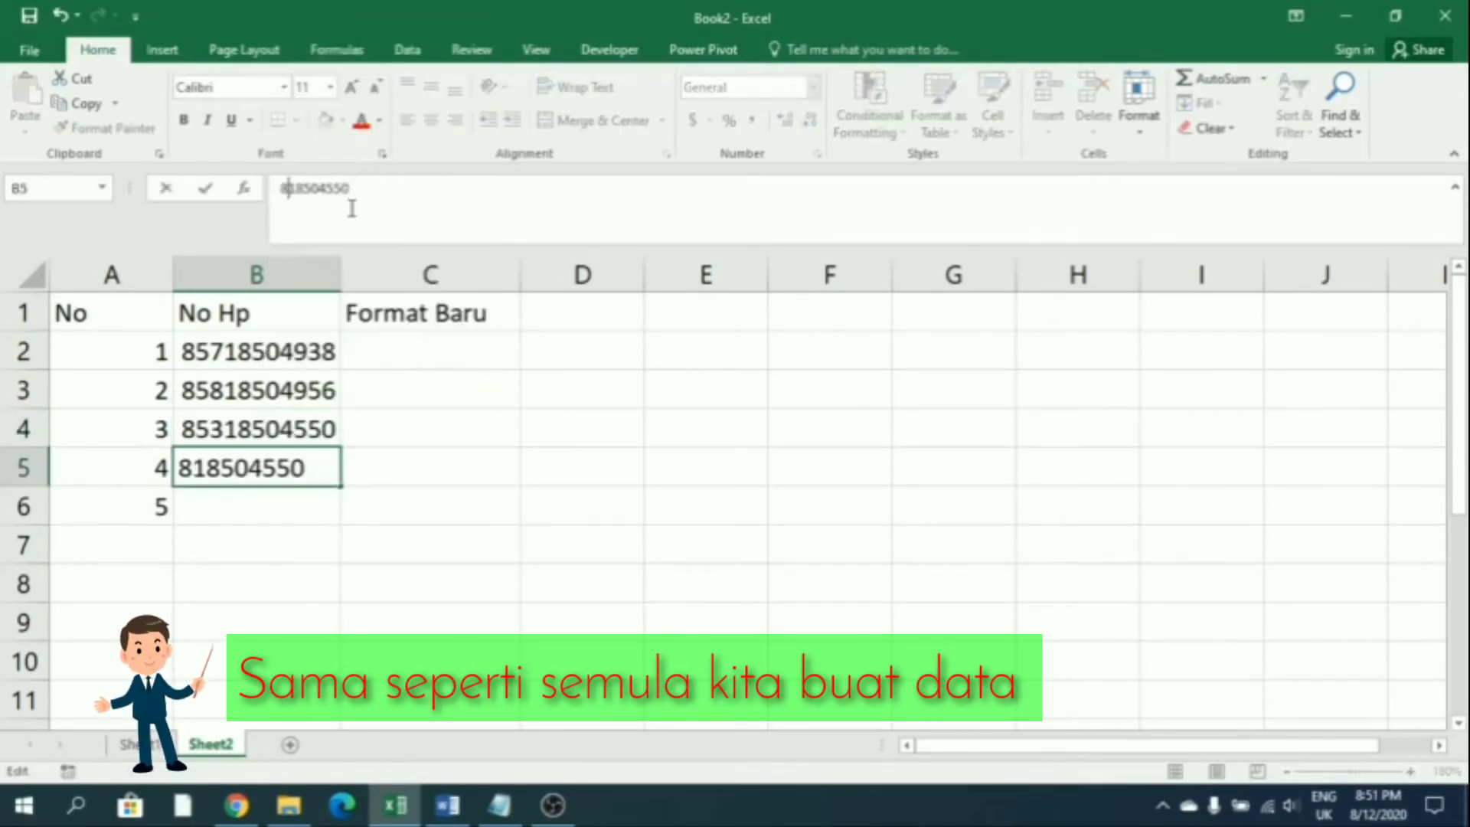
{"action": "type", "text": "18504"}
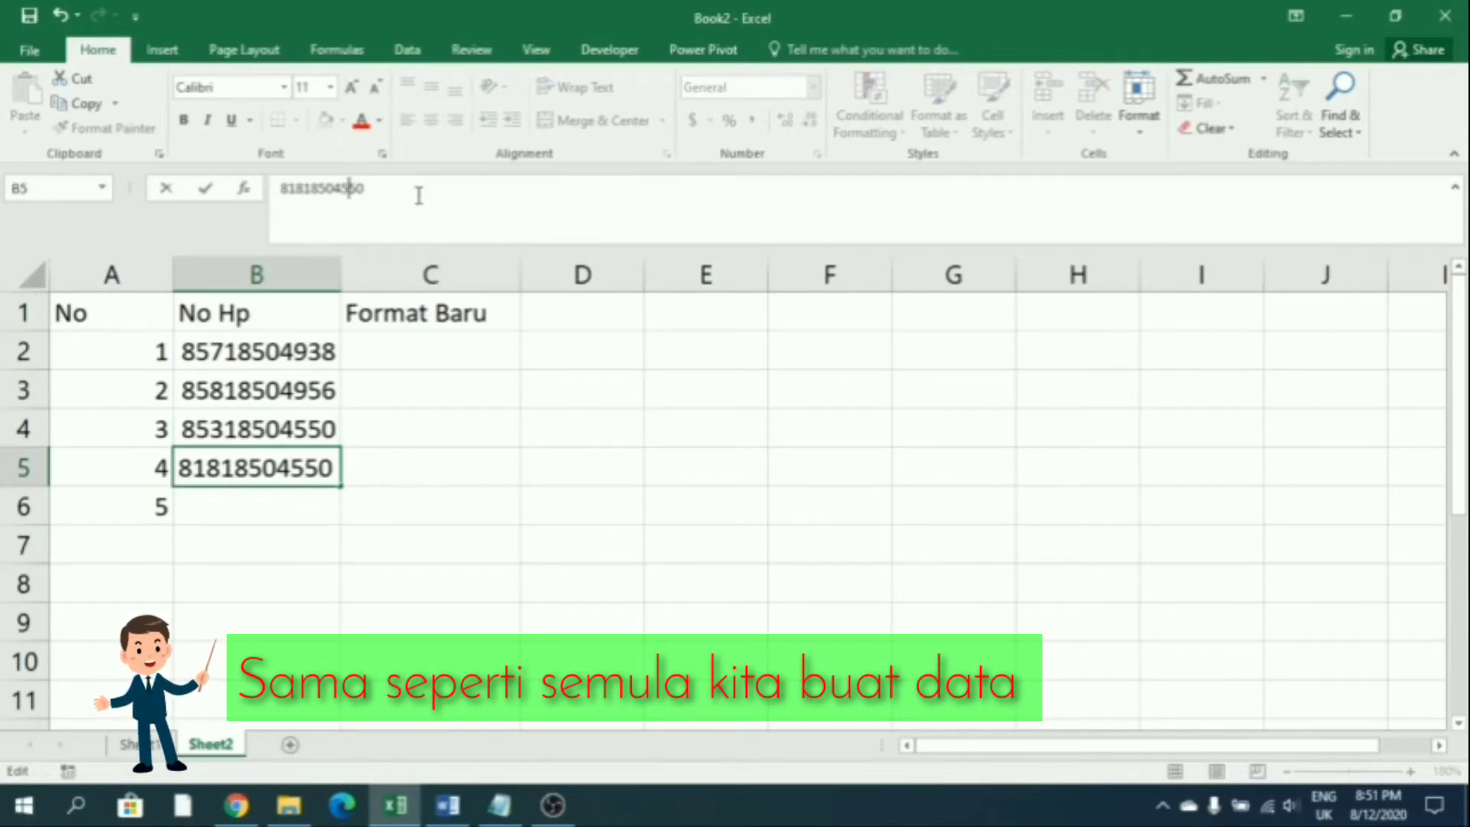
{"action": "type", "text": "6"}
{"action": "key", "text": "Return"}
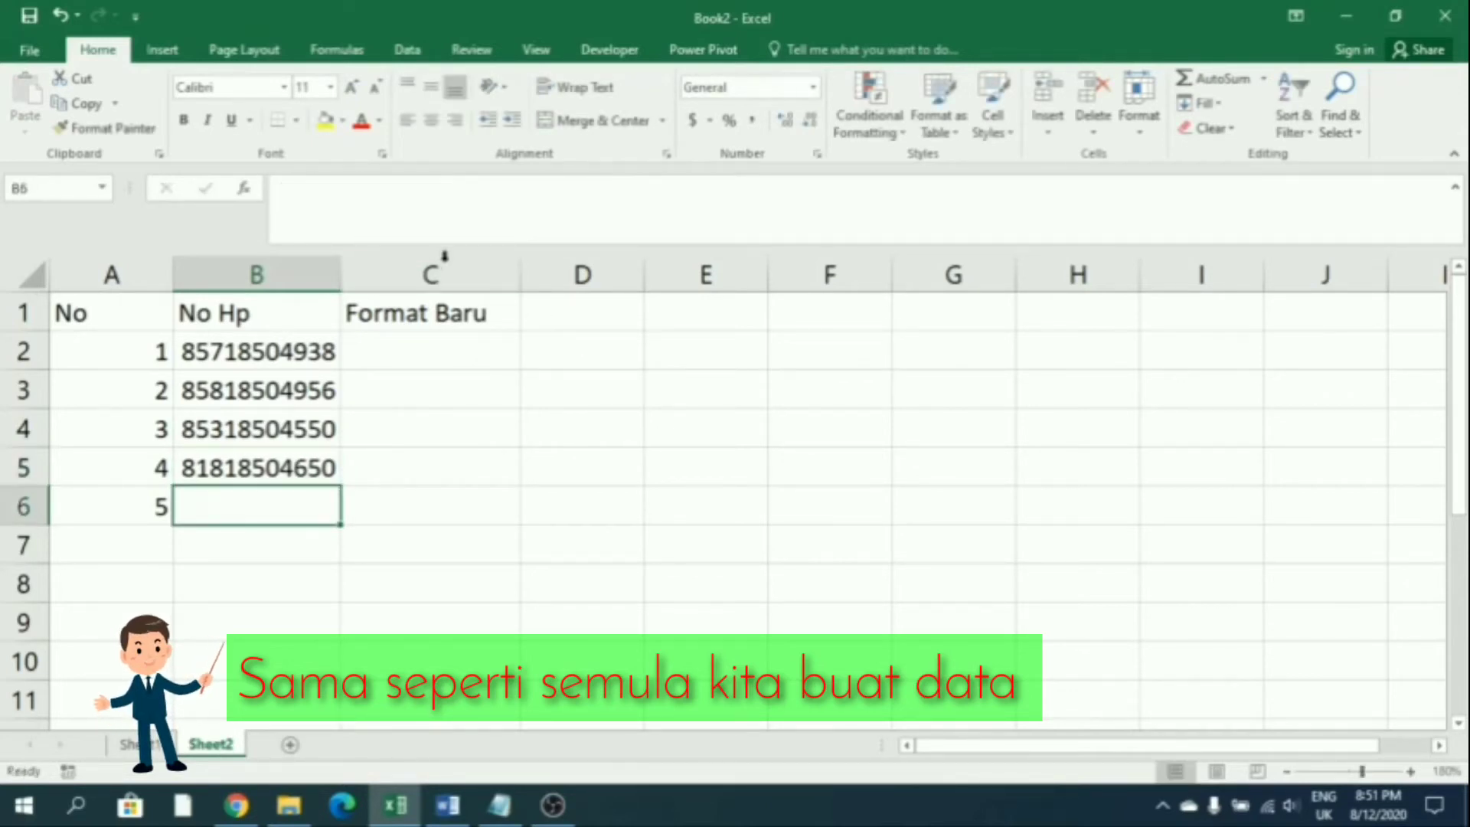
Copy the fourth number into B6 and edit its digits for the fifth phone number
{"action": "right_click", "coordinate": [241, 466]}
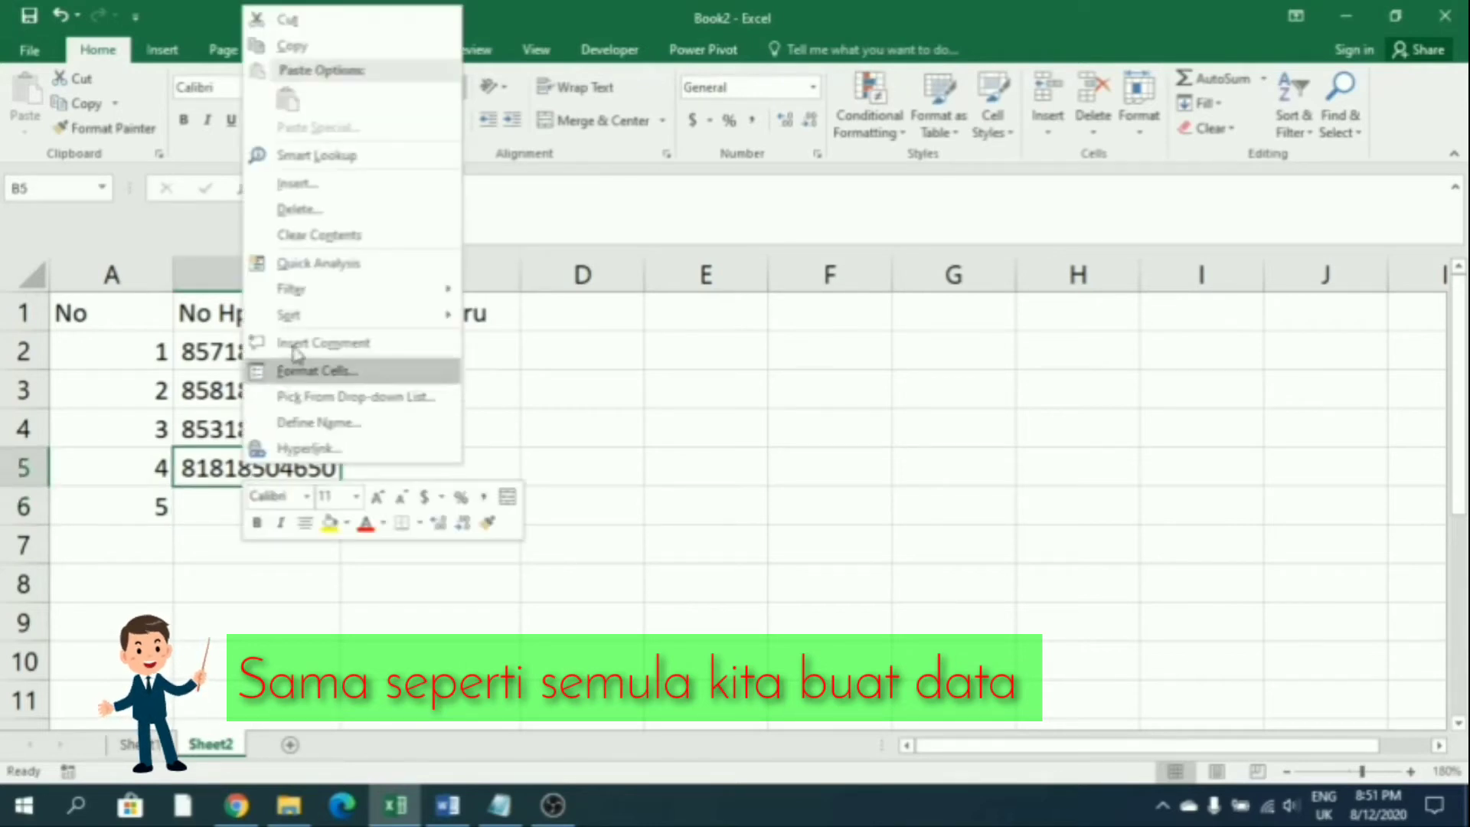
{"action": "left_click", "coordinate": [293, 52]}
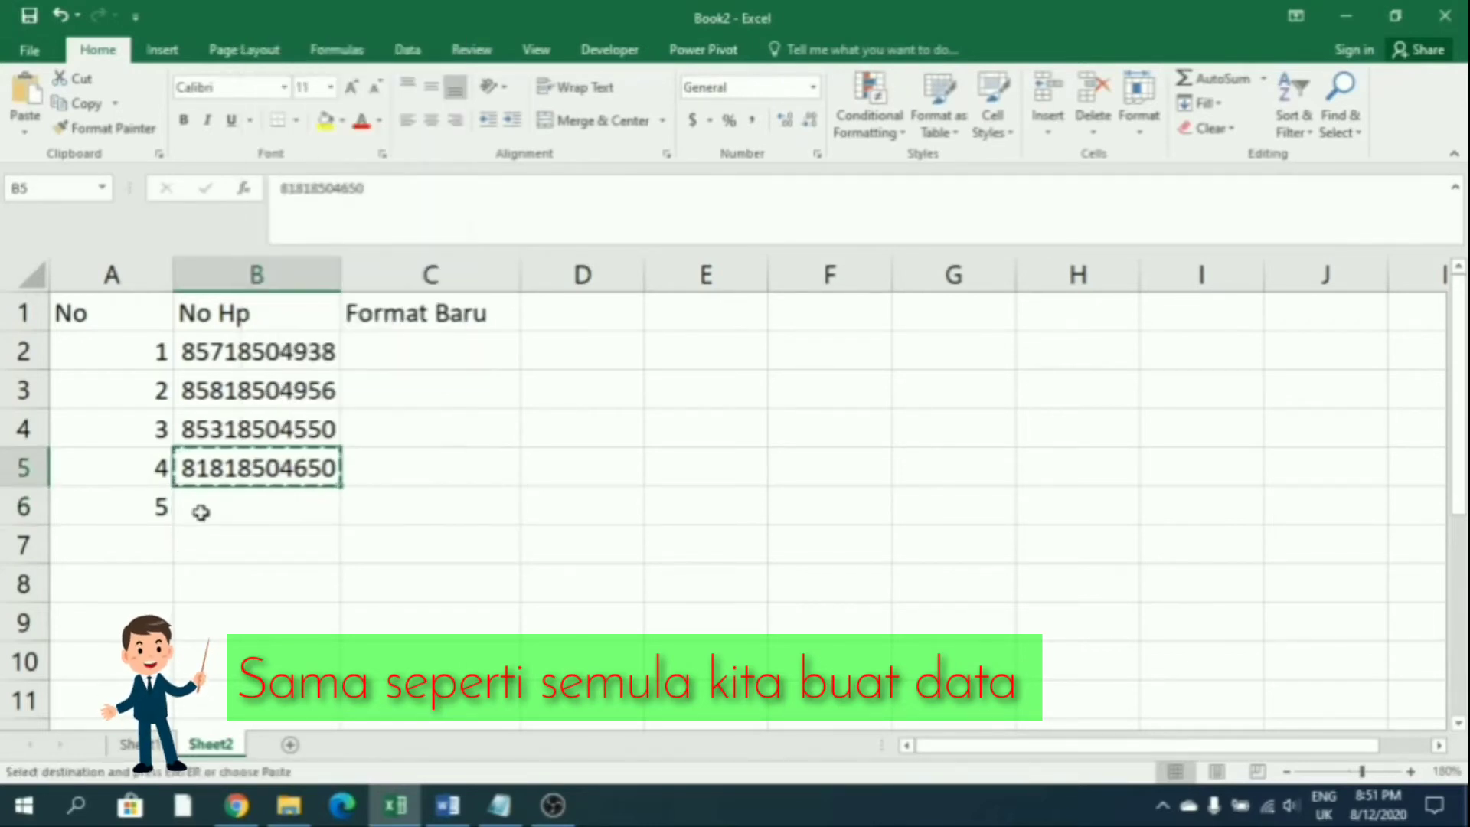
{"action": "right_click", "coordinate": [199, 513]}
{"action": "left_click", "coordinate": [247, 150]}
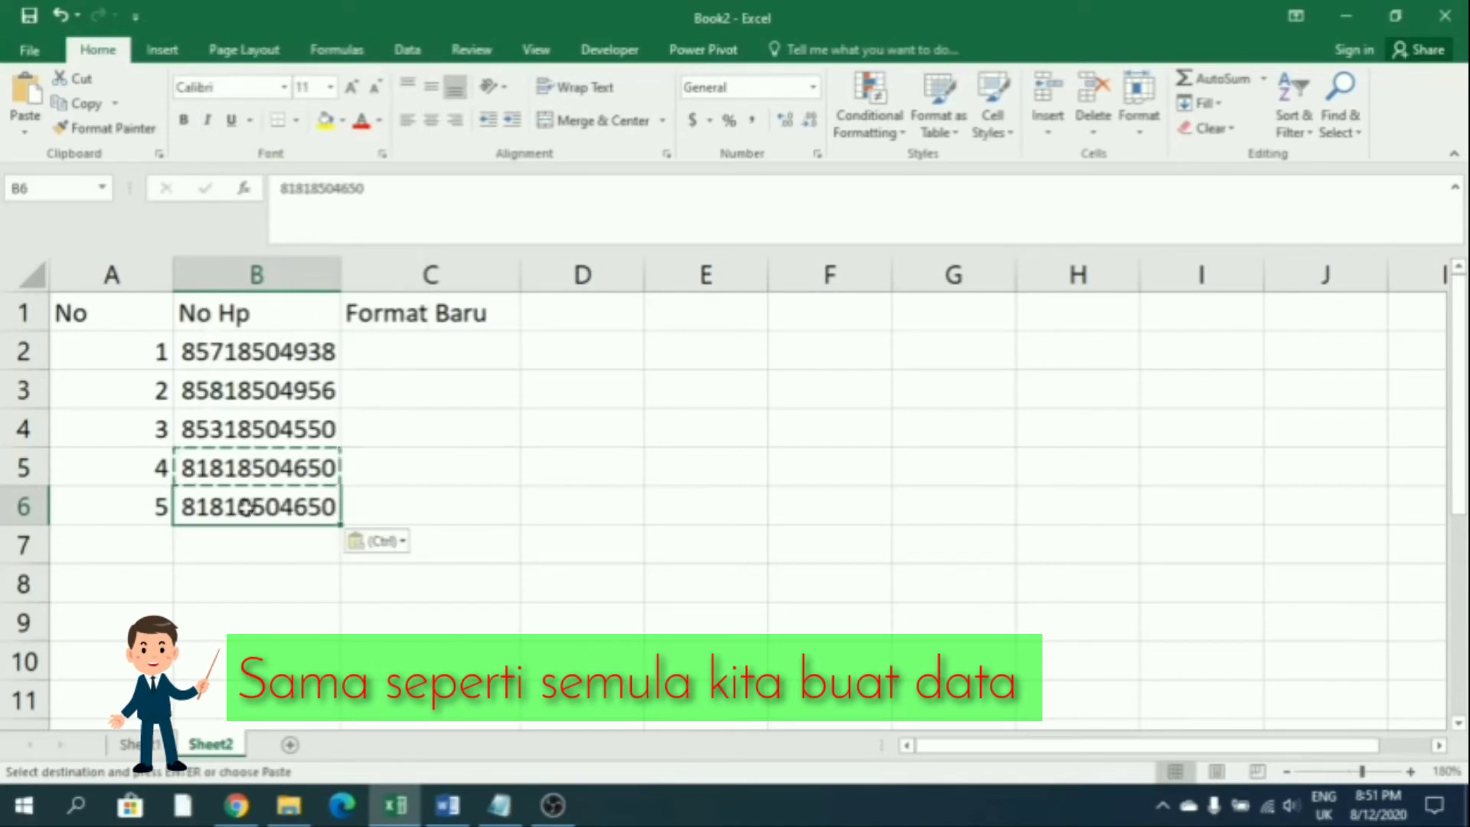
{"action": "left_click", "coordinate": [304, 186]}
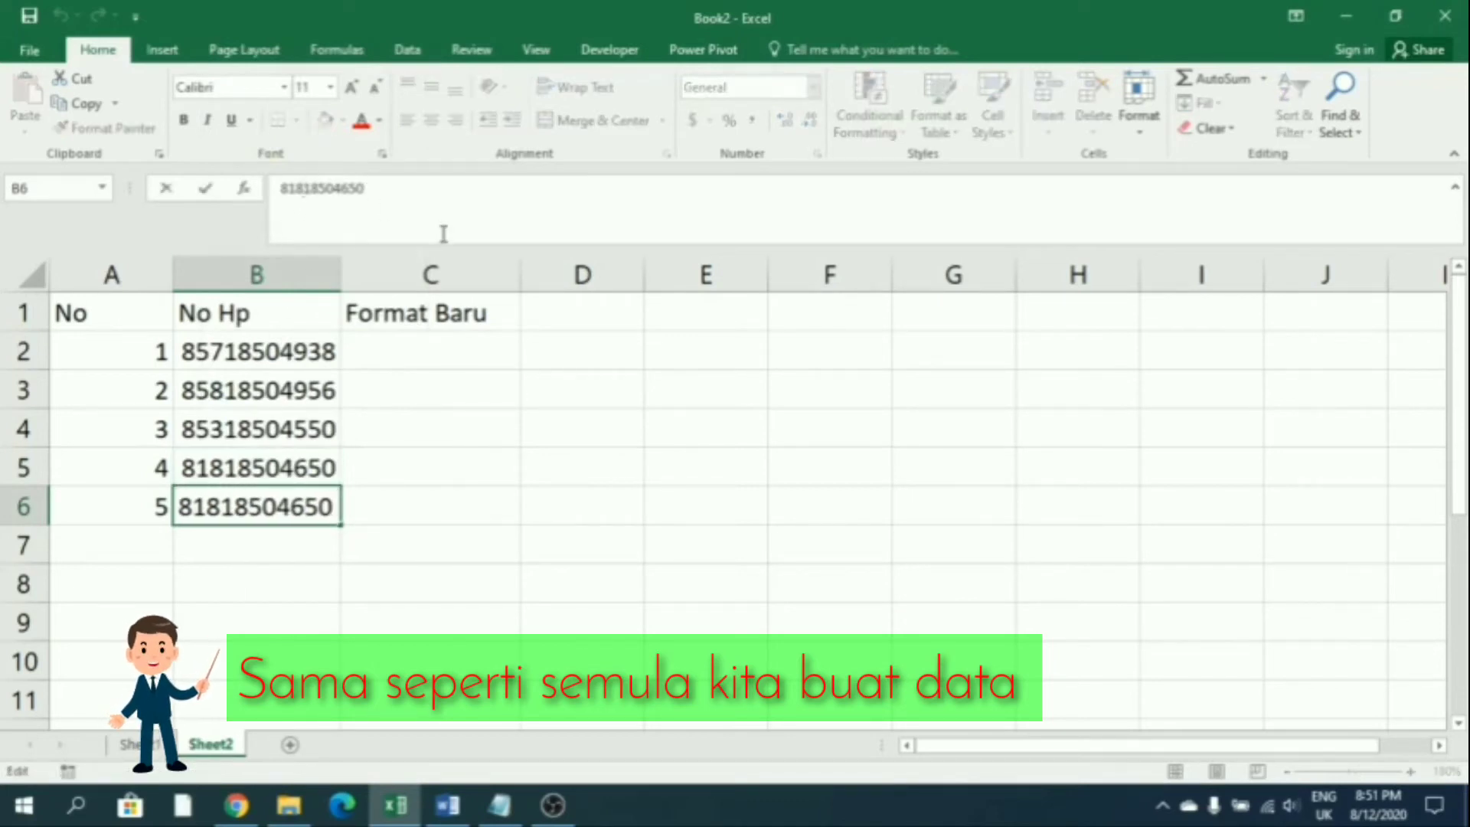
{"action": "key", "text": "BackSpace"}
{"action": "key", "text": "BackSpace"}
{"action": "key", "text": "BackSpace"}
{"action": "type", "text": "857"}
{"action": "key", "text": "Return"}
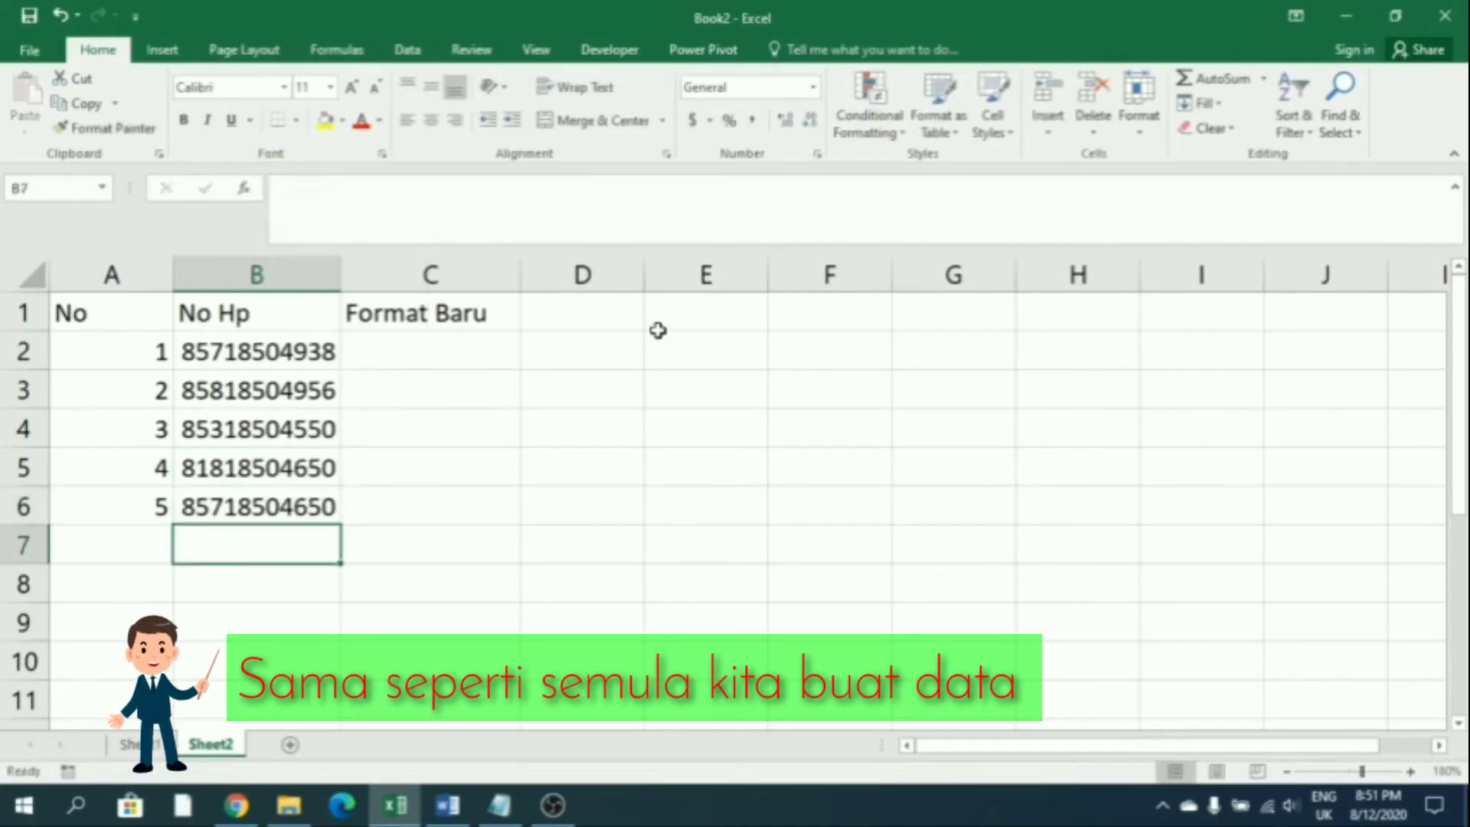
{"action": "left_click", "coordinate": [290, 517]}
{"action": "left_click", "coordinate": [389, 199]}
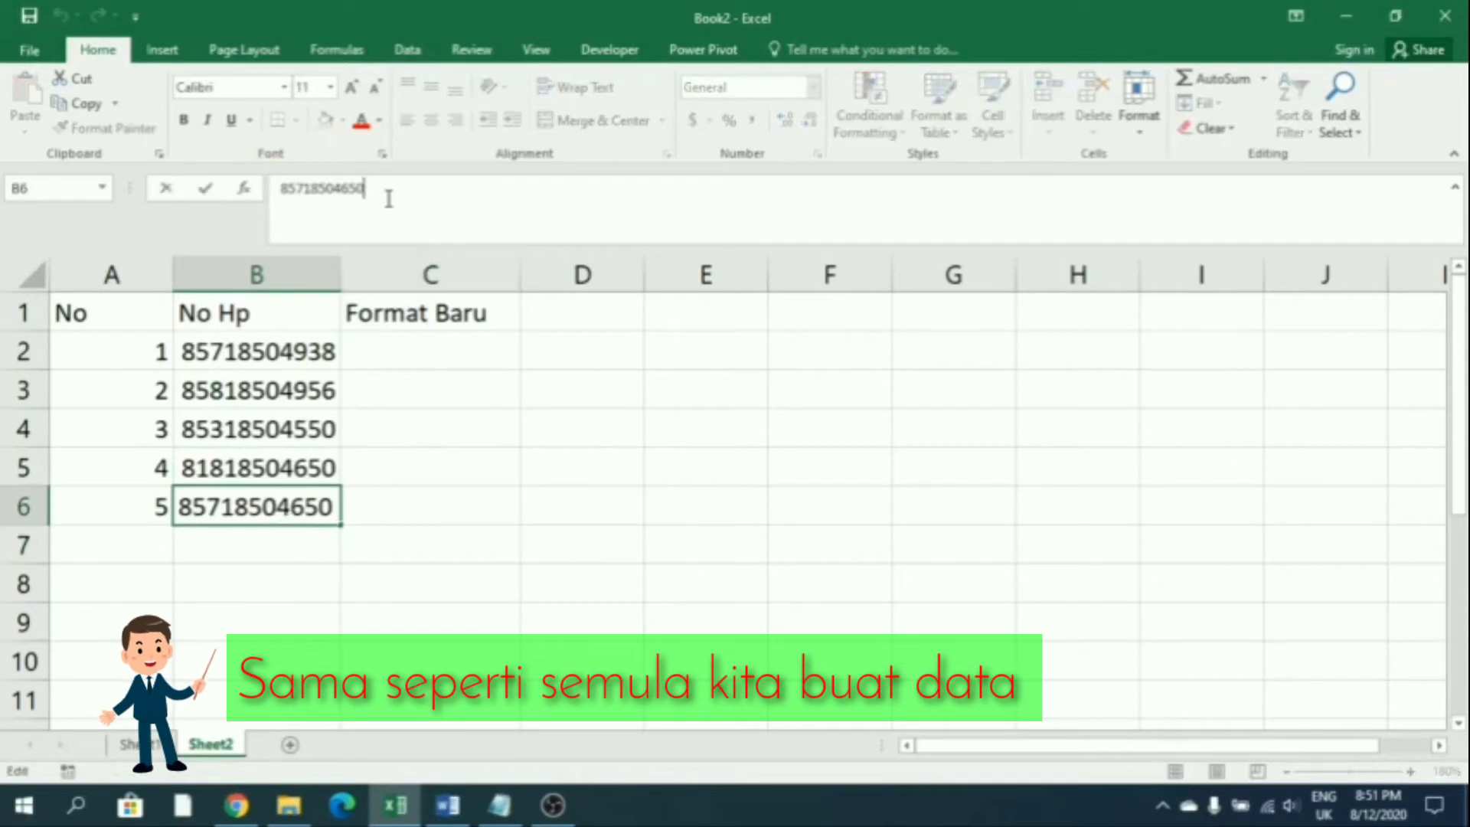
{"action": "key", "text": "Return"}
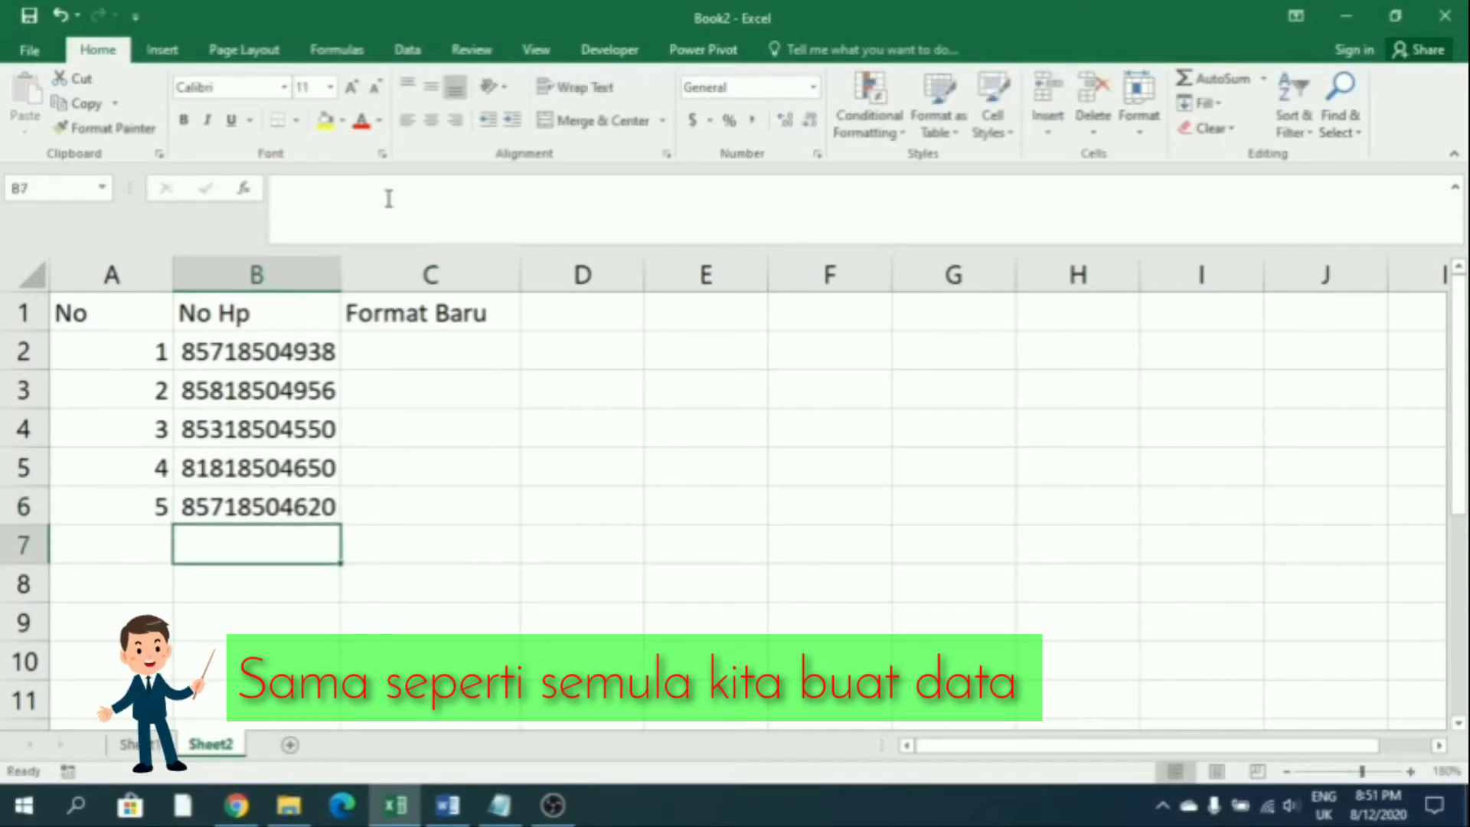
{"action": "left_click_drag", "start_coordinate": [144, 313], "coordinate": [416, 504]}
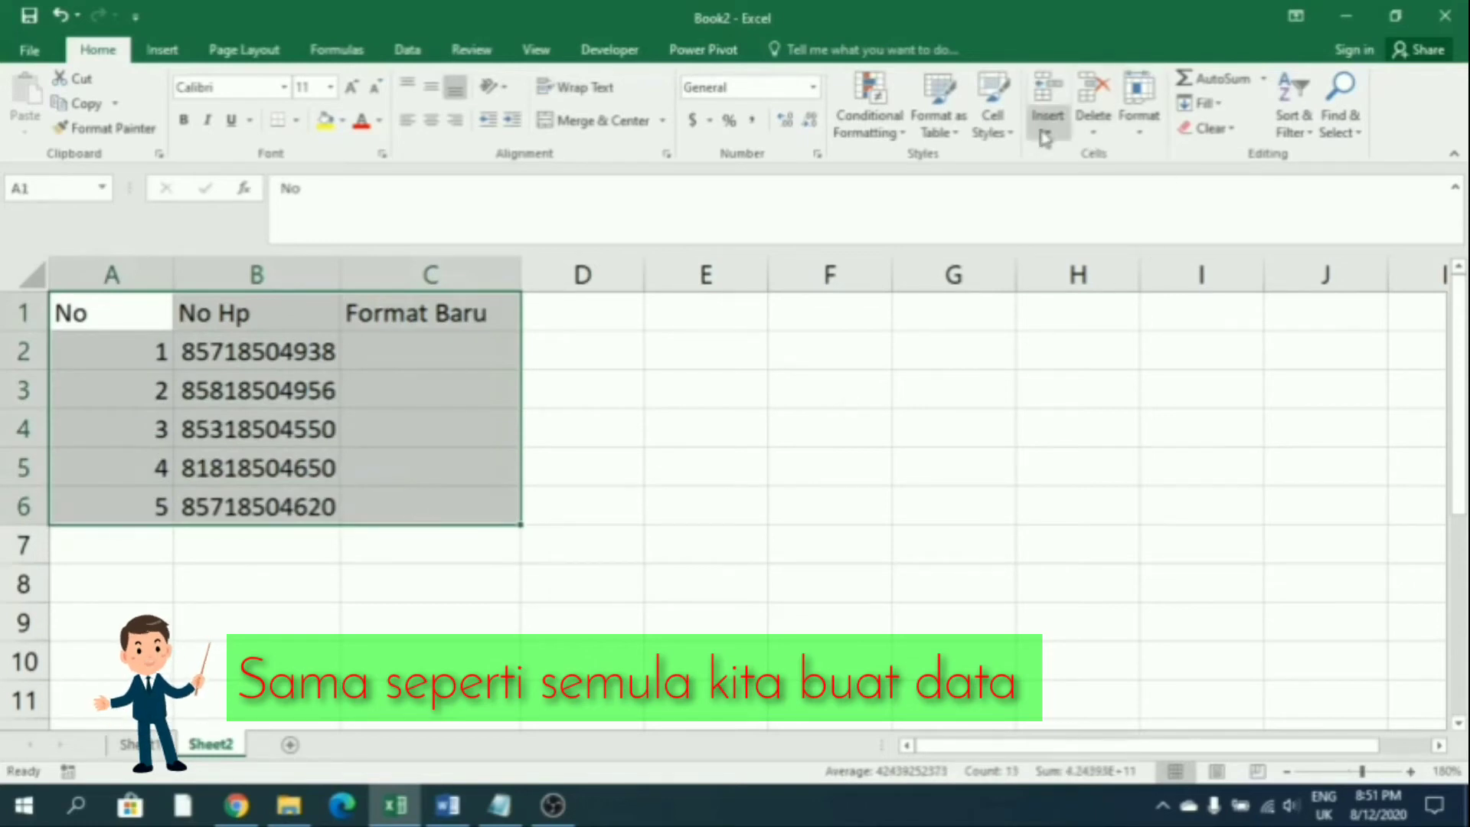
Format A1:C6 as a table with headers
{"action": "left_click", "coordinate": [938, 123]}
{"action": "key", "text": "Escape"}
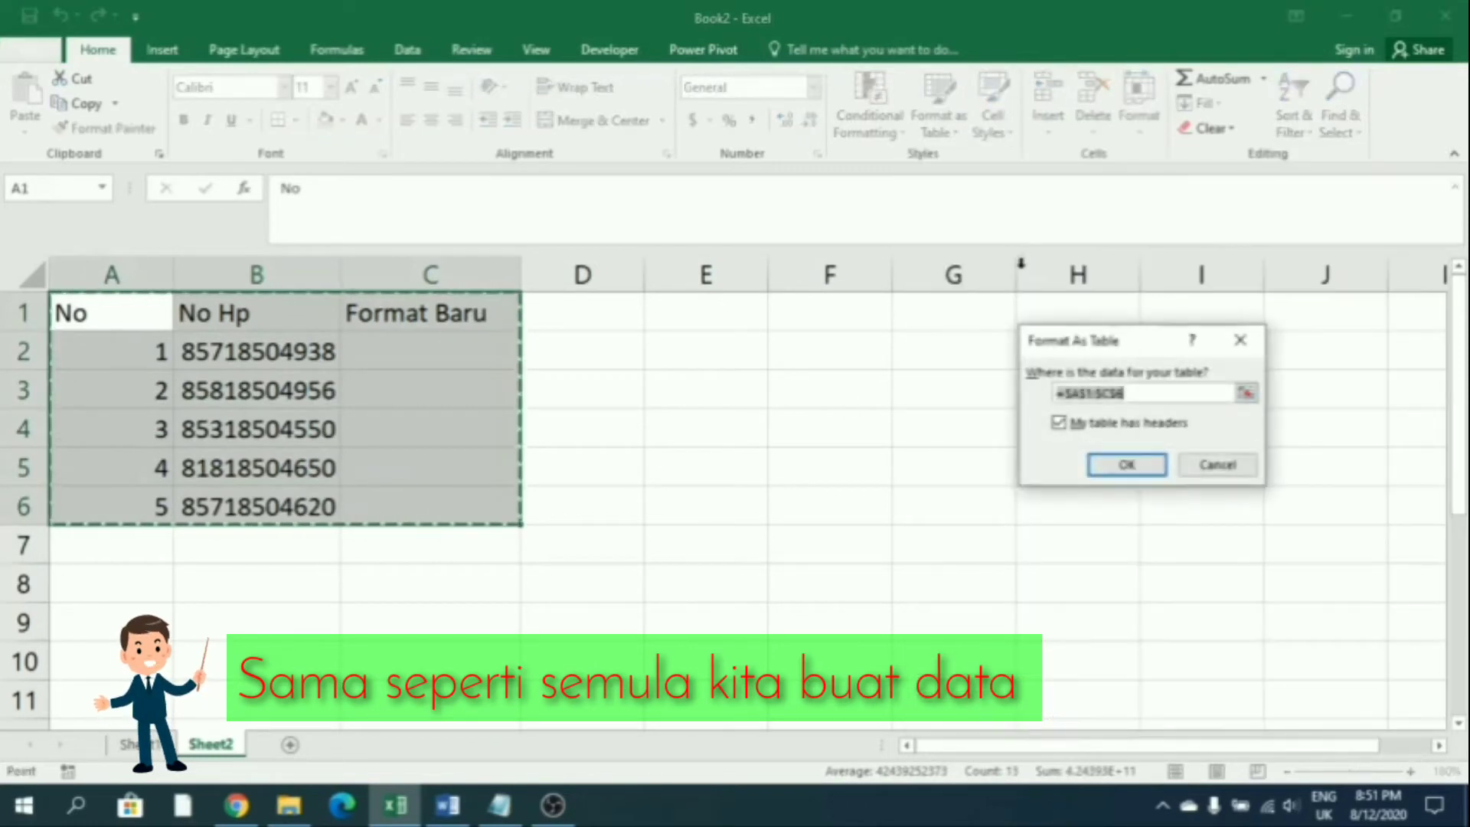
{"action": "left_click", "coordinate": [1125, 463]}
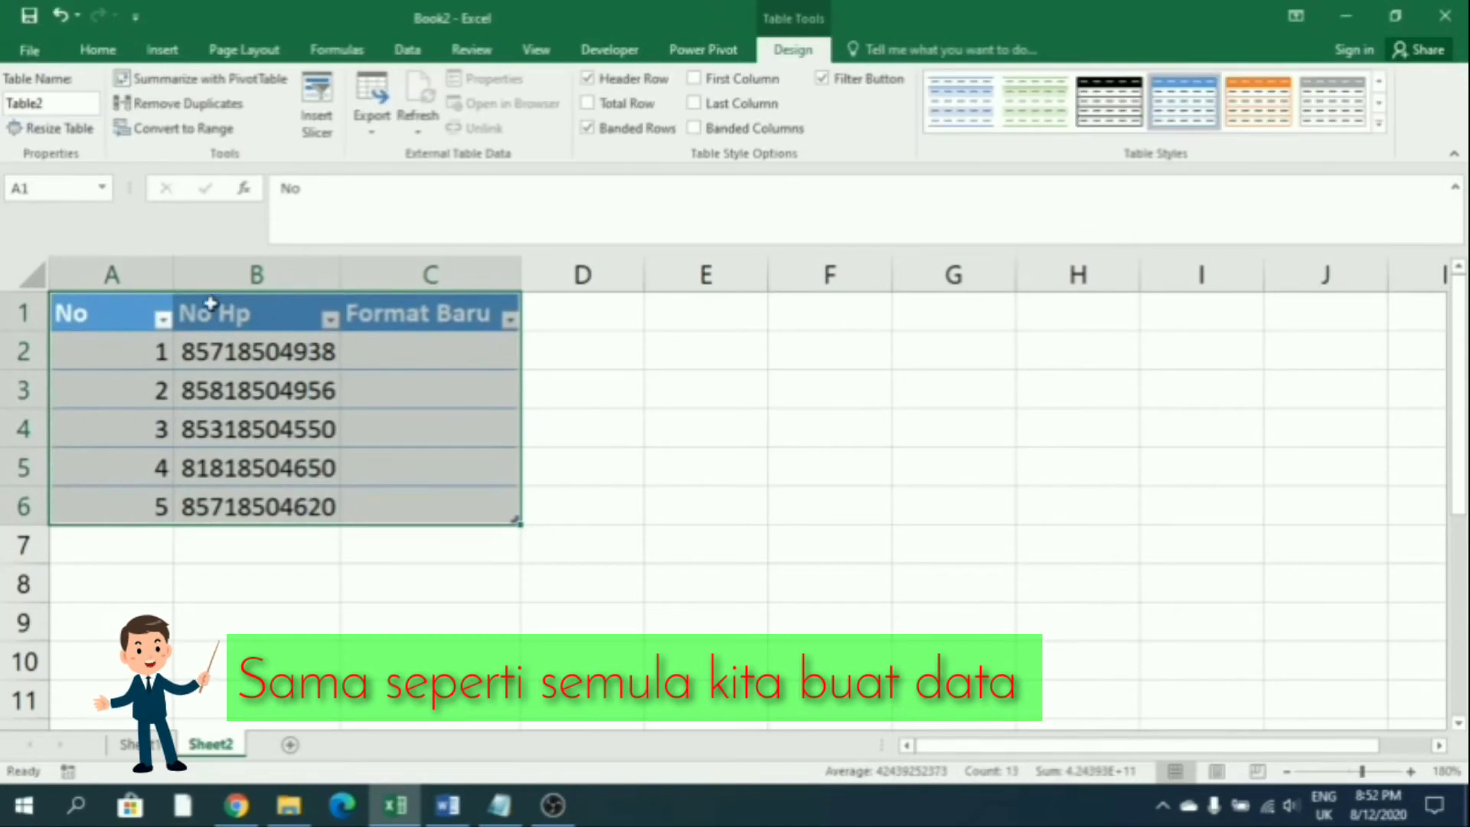
Narrow column A and centre the No values 1–5 in A2:A6
{"action": "left_click_drag", "start_coordinate": [174, 275], "coordinate": [129, 275]}
{"action": "left_click", "coordinate": [330, 613]}
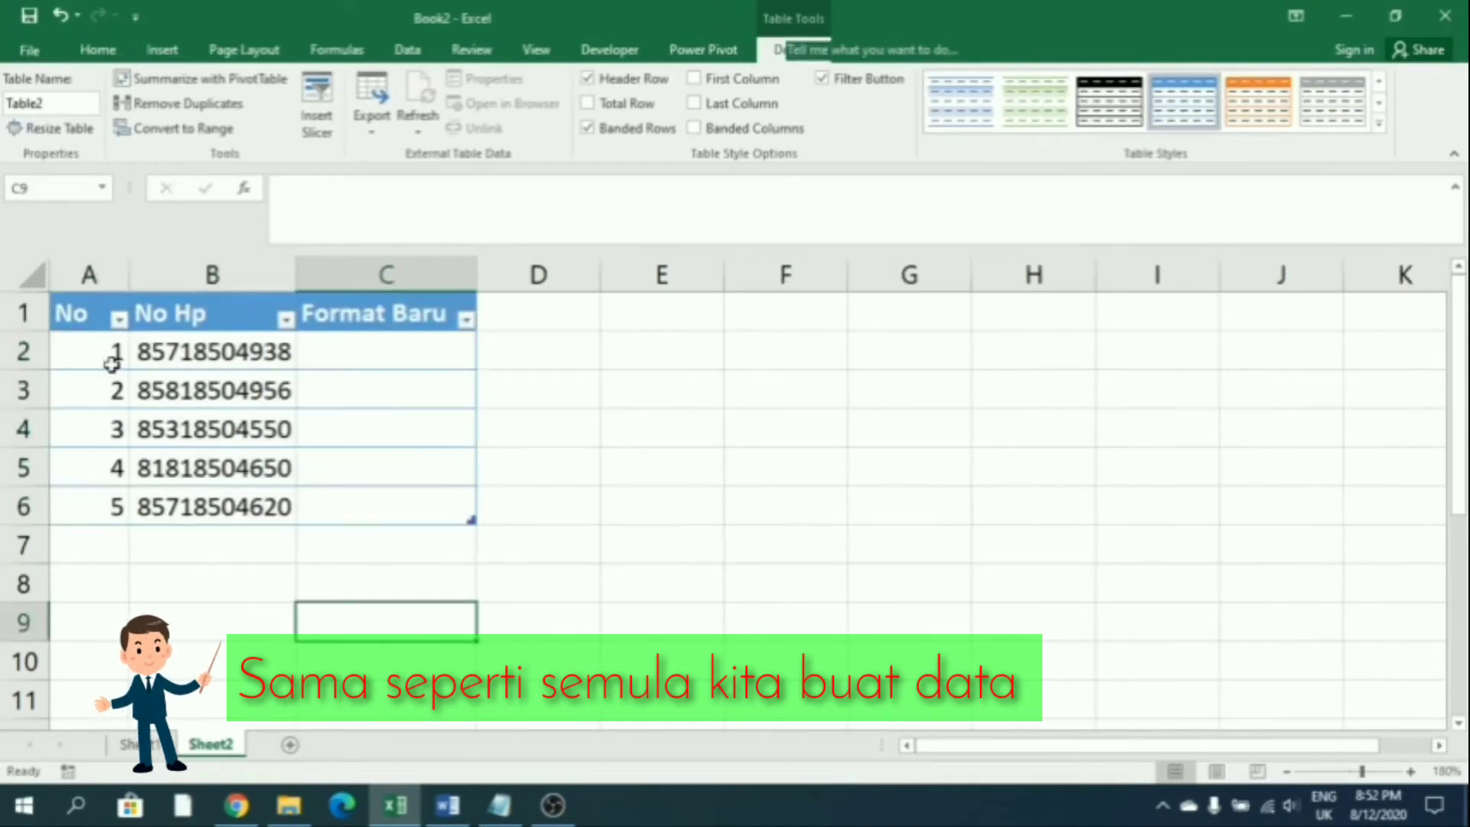
{"action": "left_click_drag", "start_coordinate": [100, 352], "coordinate": [115, 508]}
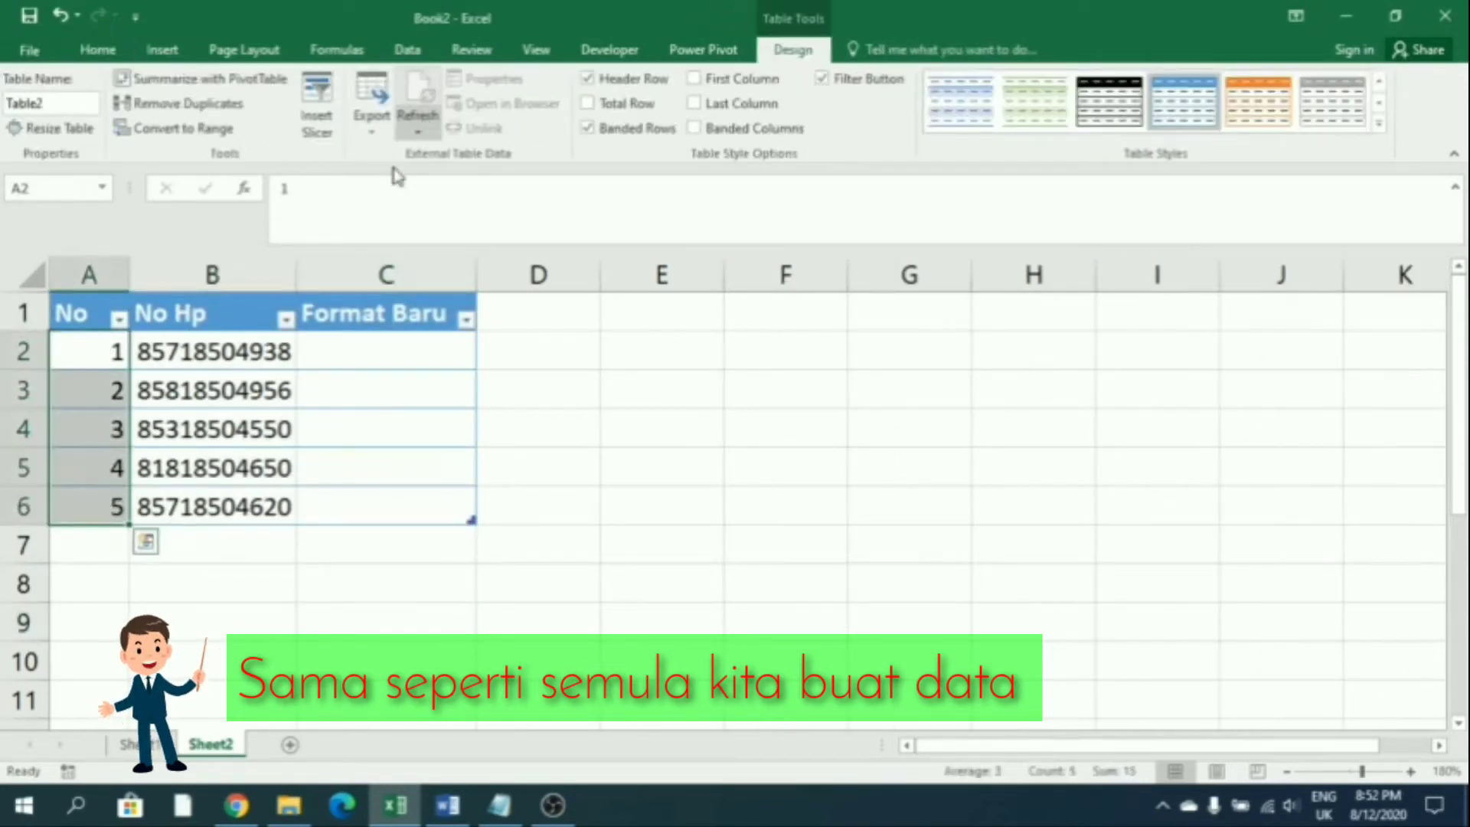
{"action": "left_click", "coordinate": [96, 49]}
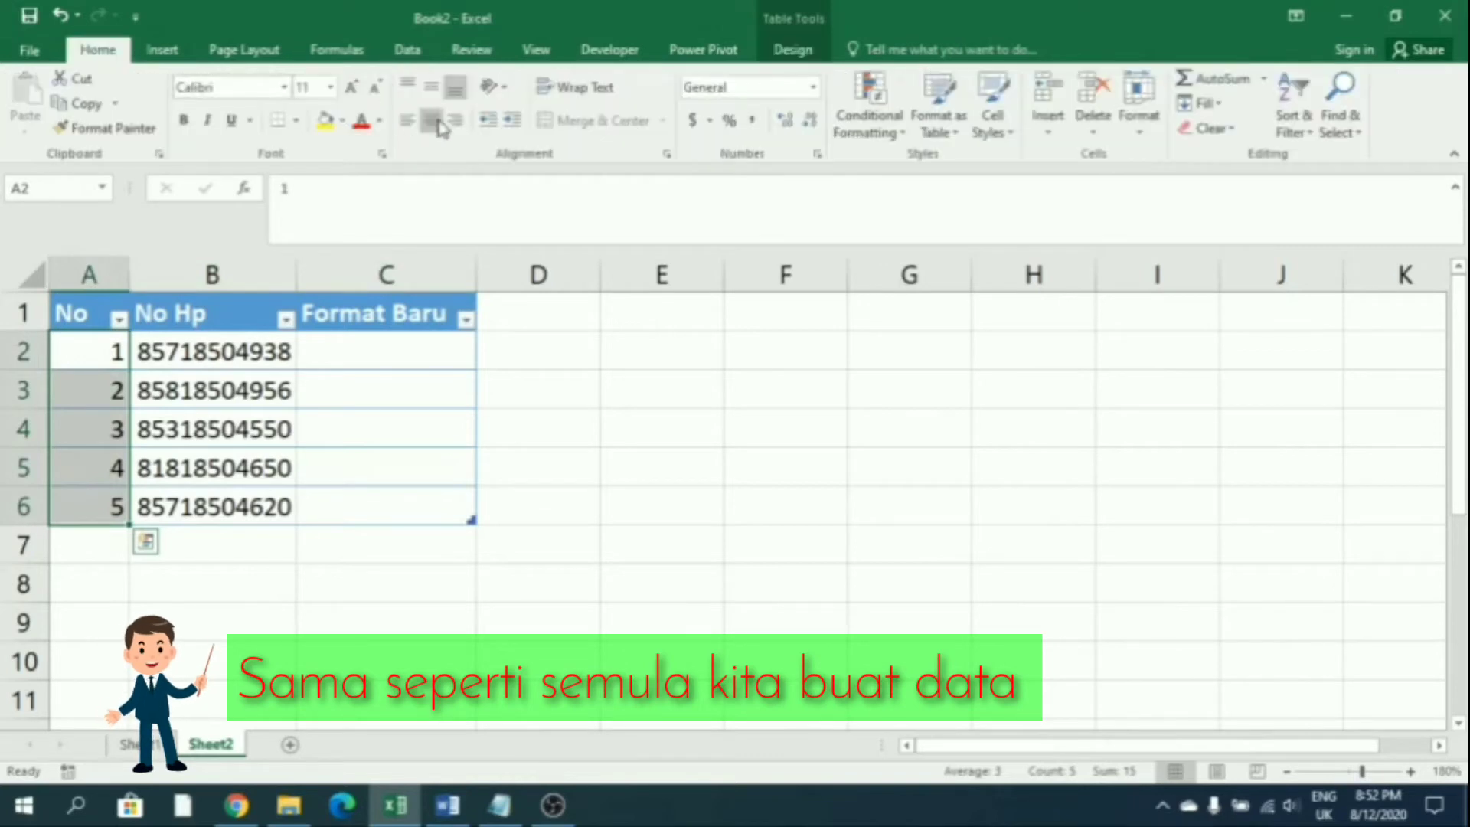
{"action": "left_click", "coordinate": [431, 120]}
{"action": "left_click", "coordinate": [391, 350]}
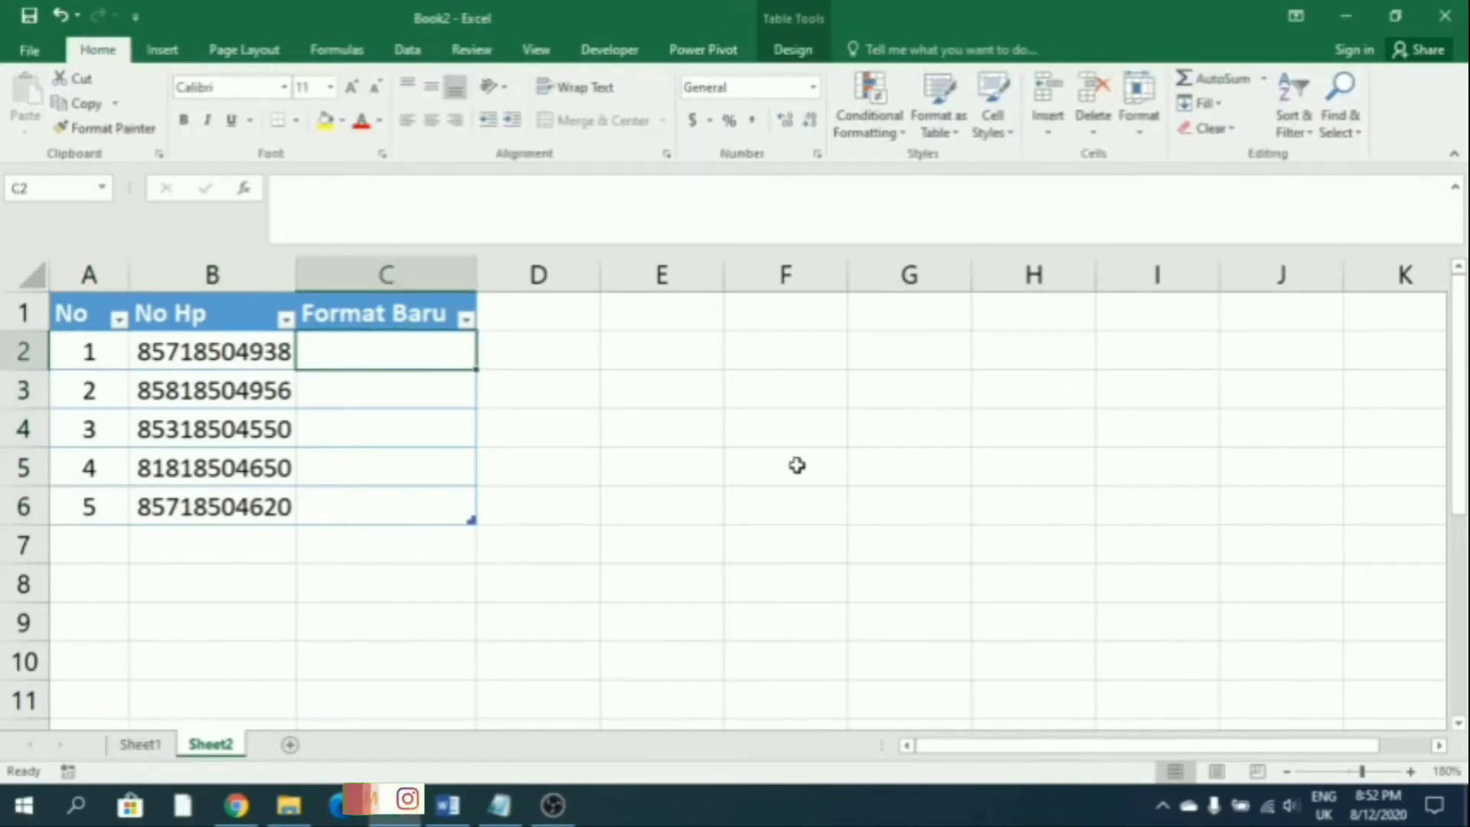
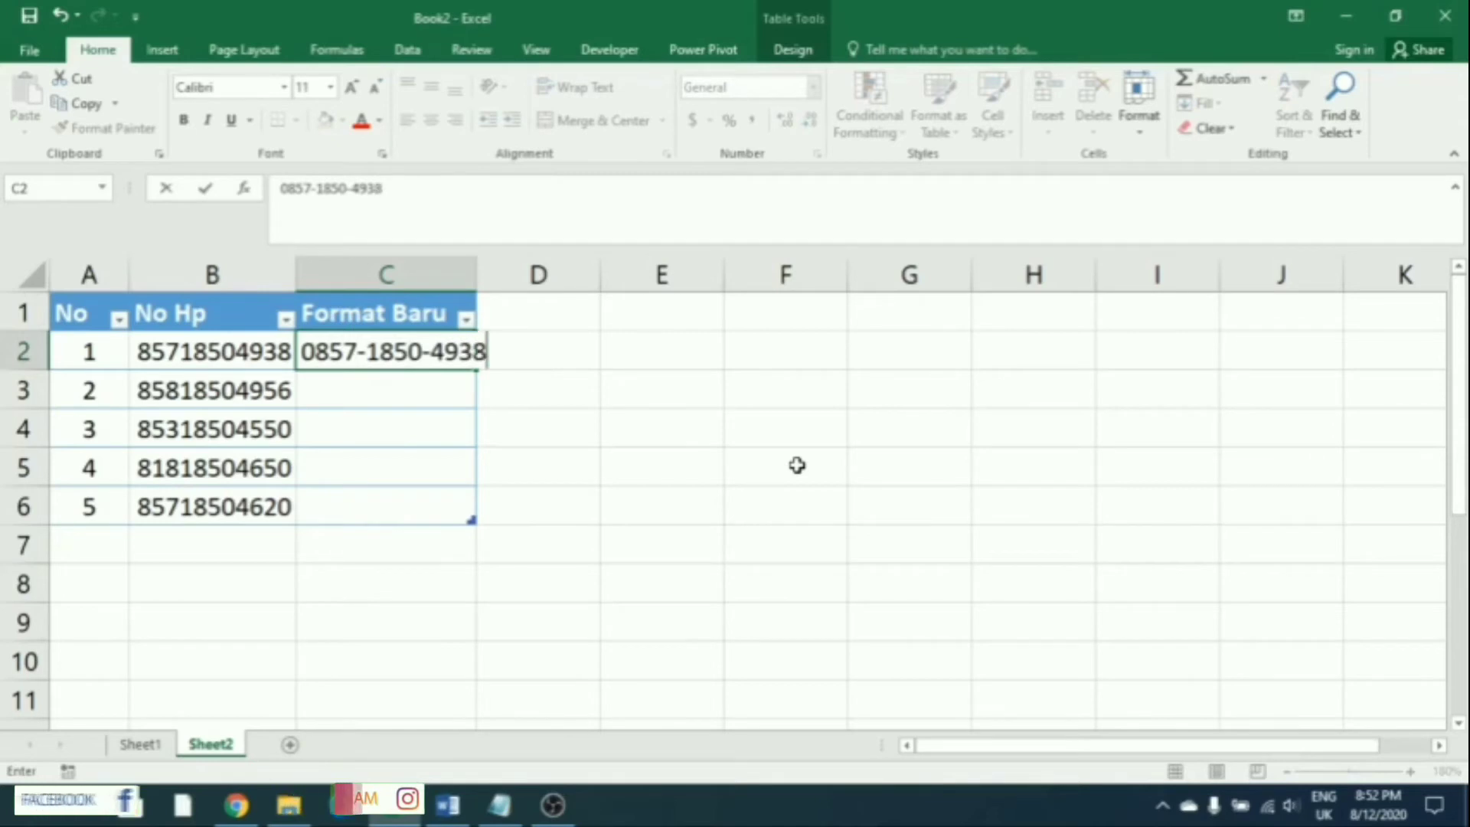
Type the first phone number into C2 with a leading 0 and dashes between digit groups
{"action": "key", "text": "Return"}
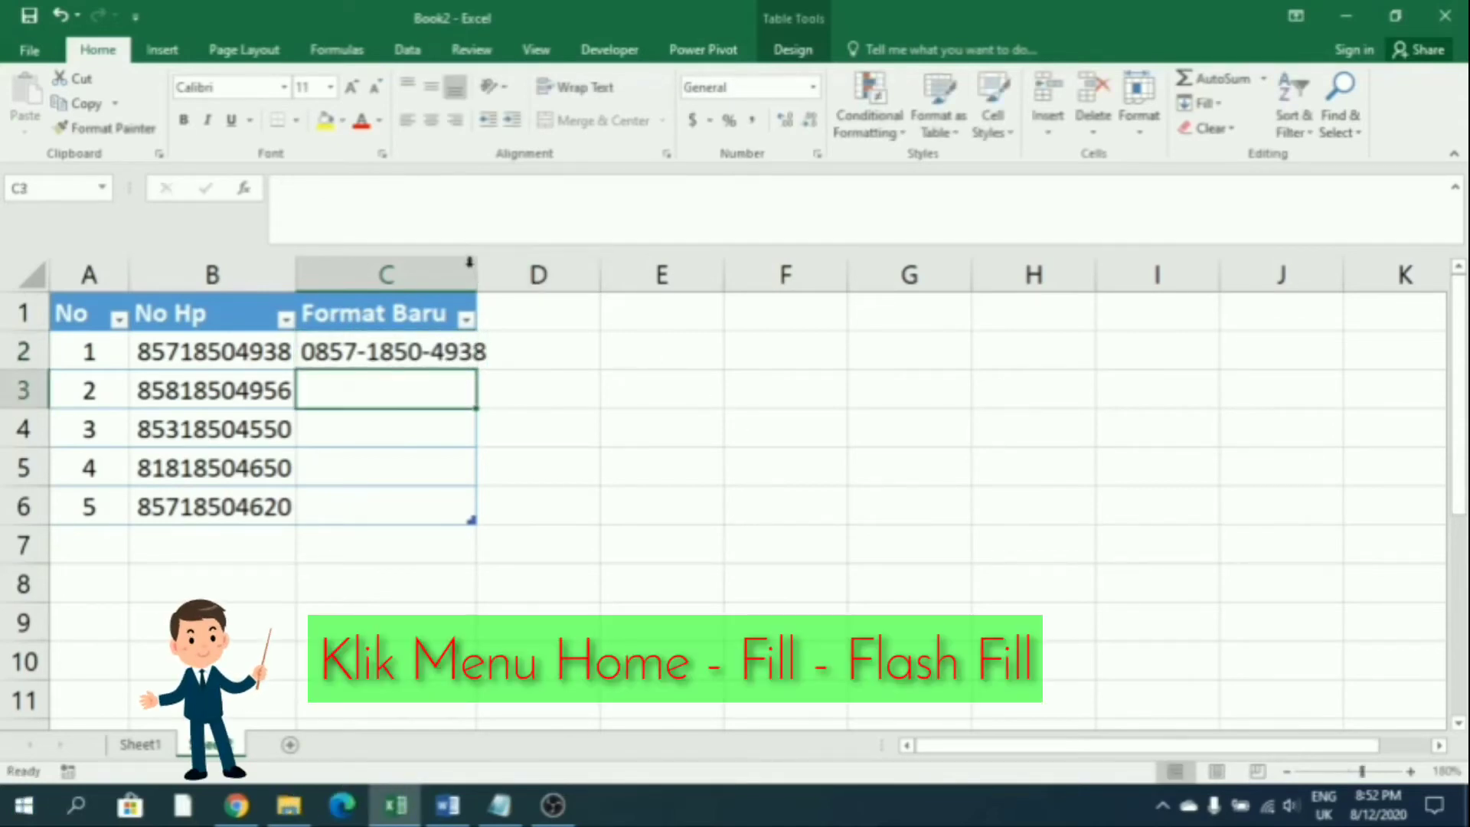
Widen column C and Flash Fill the remaining dashed numbers in Format Baru
{"action": "double_click", "coordinate": [485, 281]}
{"action": "left_click", "coordinate": [1203, 114]}
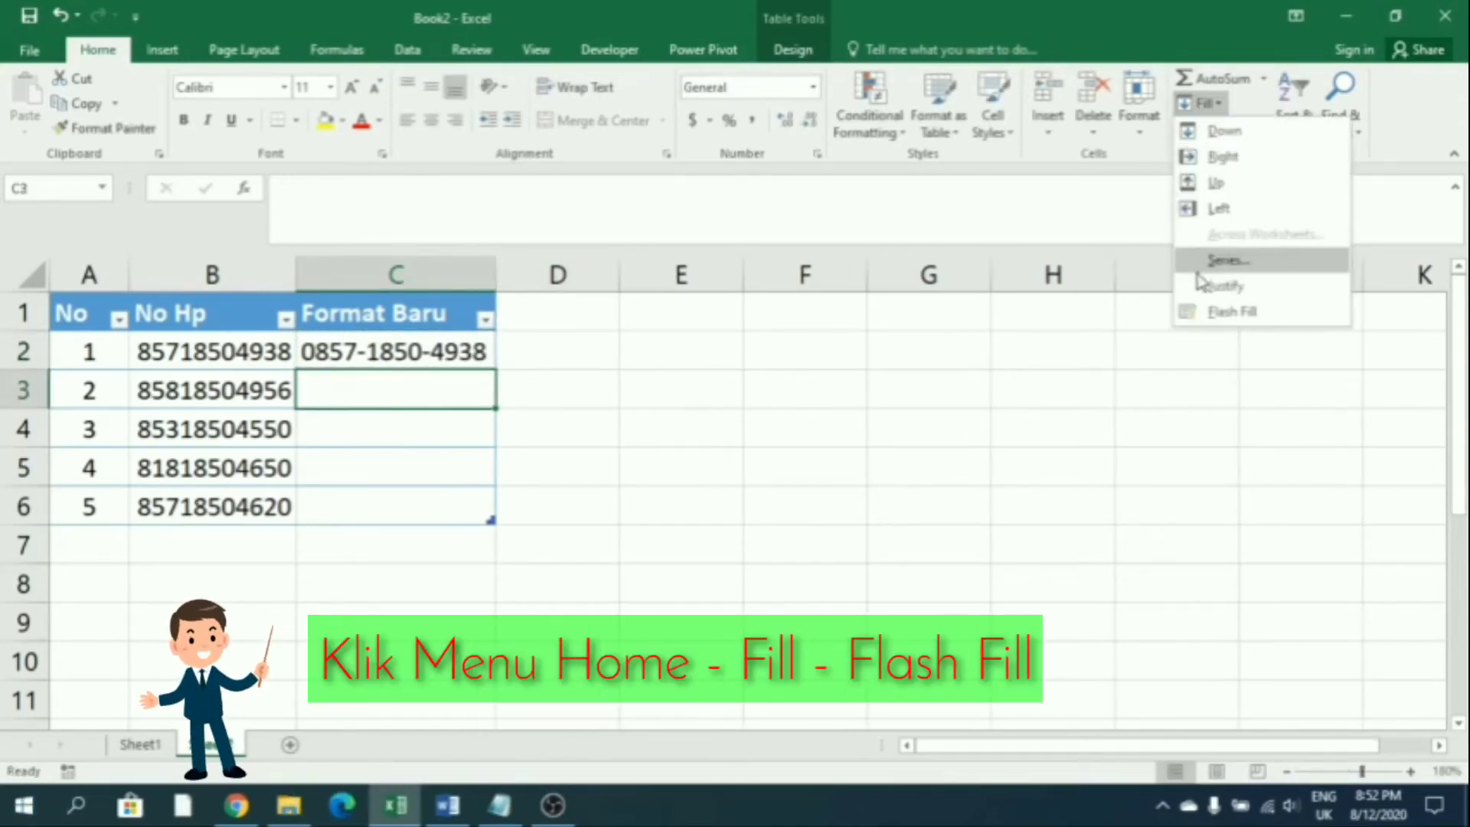
{"action": "left_click", "coordinate": [1206, 310]}
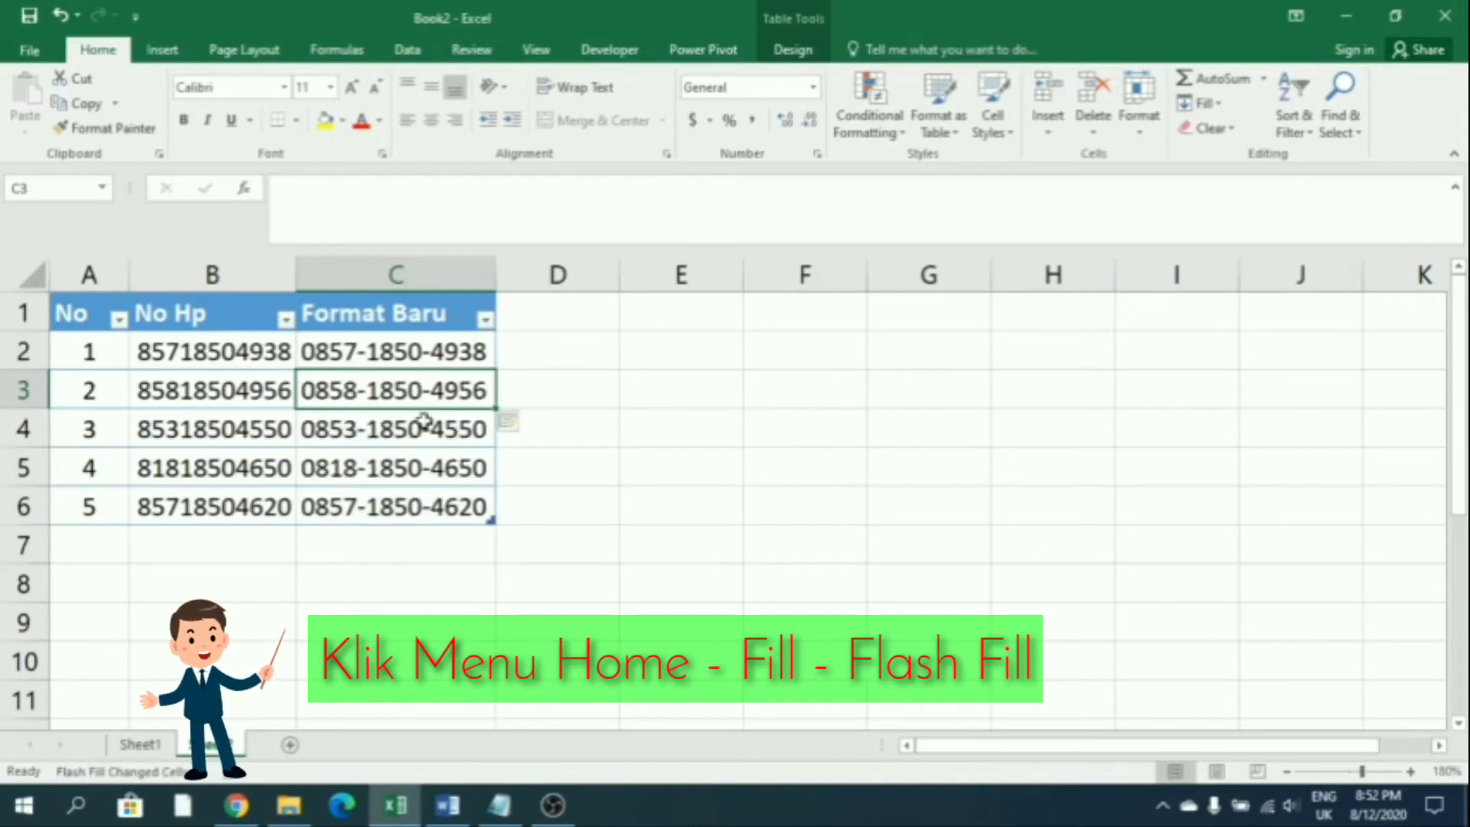
{"action": "left_click", "coordinate": [529, 386]}
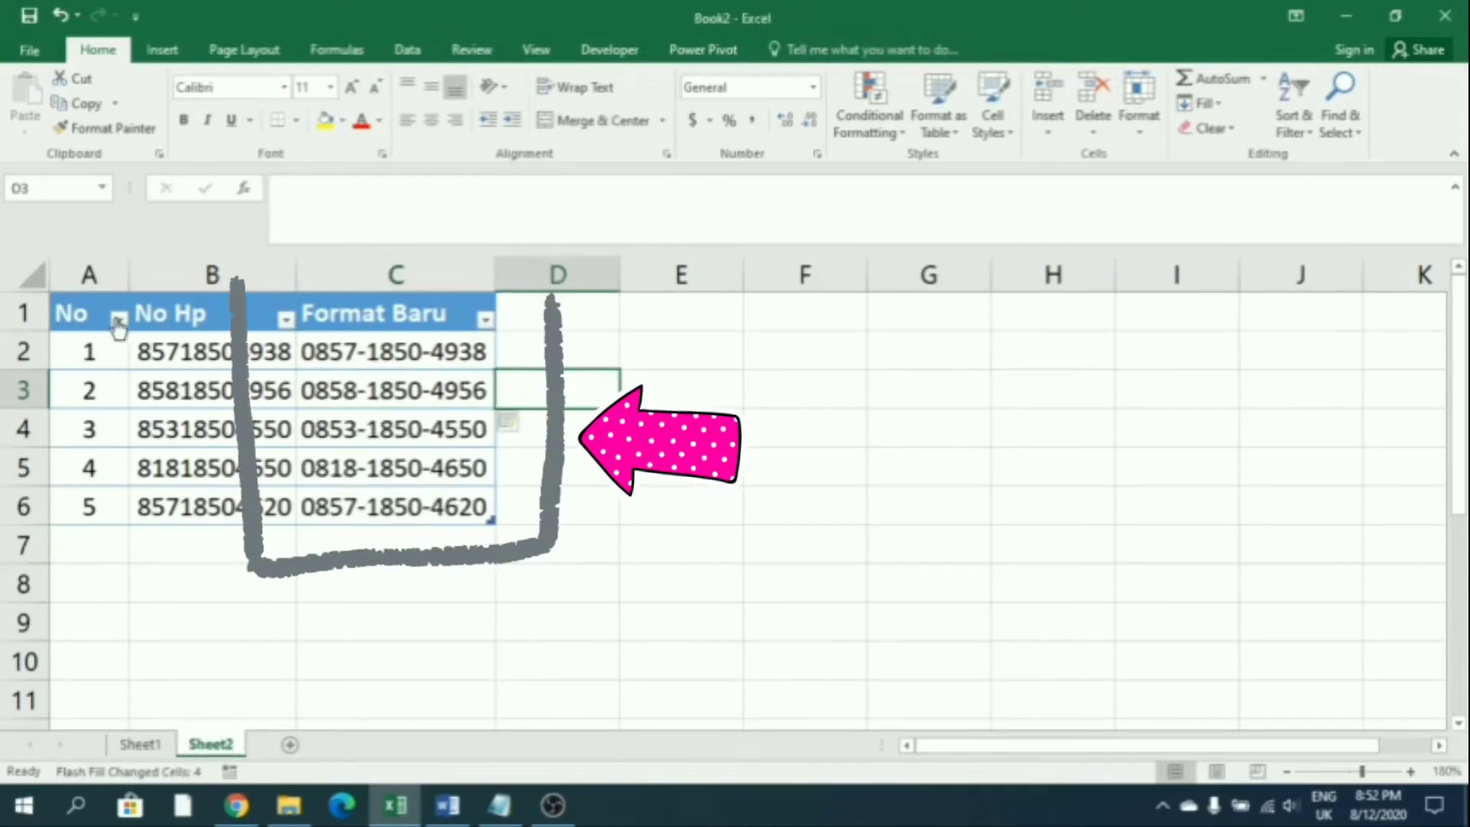
Centre the No, No Hp and Format Baru headers
{"action": "left_click_drag", "start_coordinate": [108, 307], "coordinate": [338, 295]}
{"action": "left_click", "coordinate": [432, 122]}
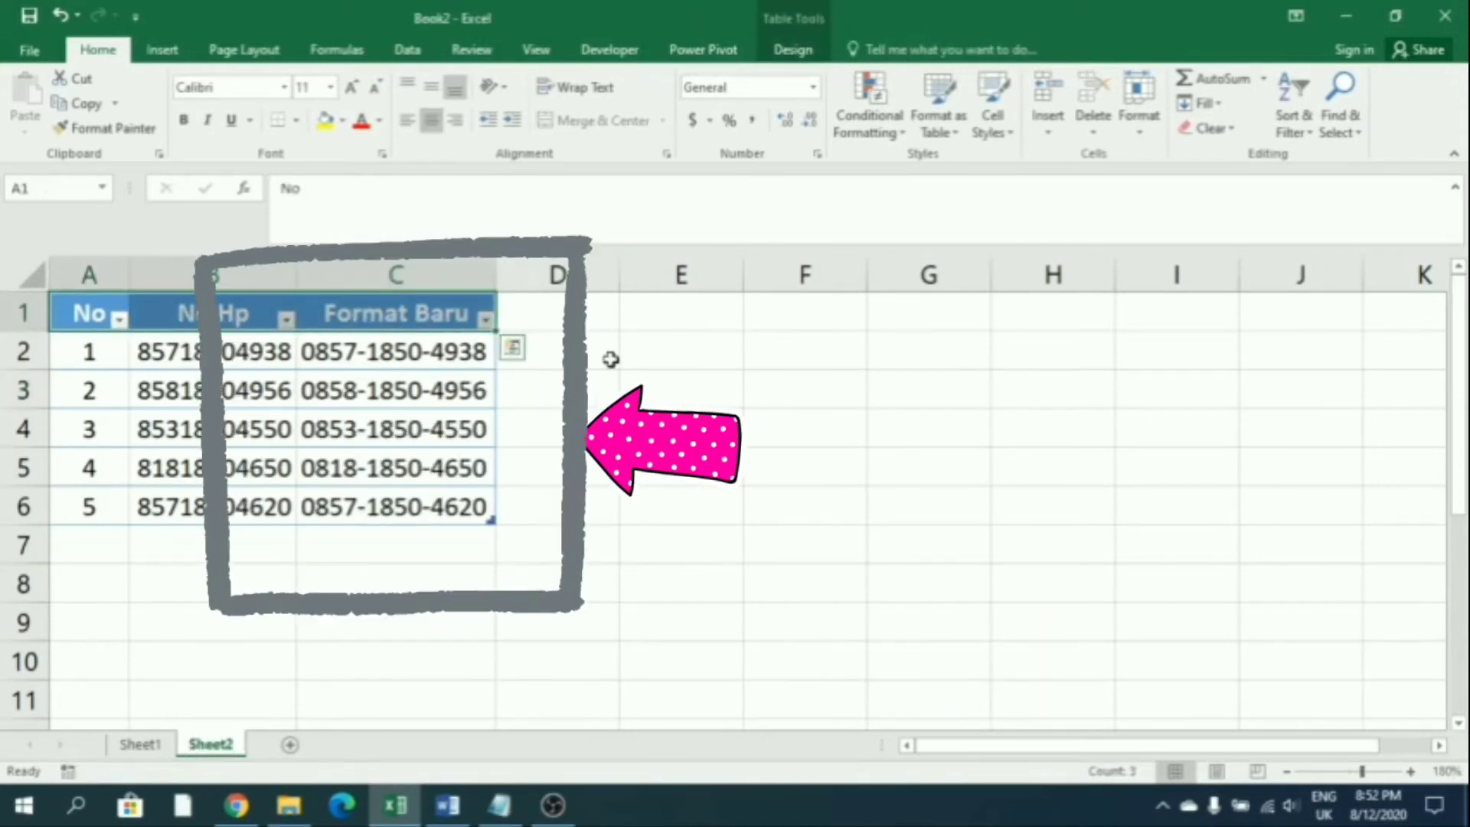
{"action": "left_click", "coordinate": [609, 358]}
{"action": "left_click", "coordinate": [724, 475]}
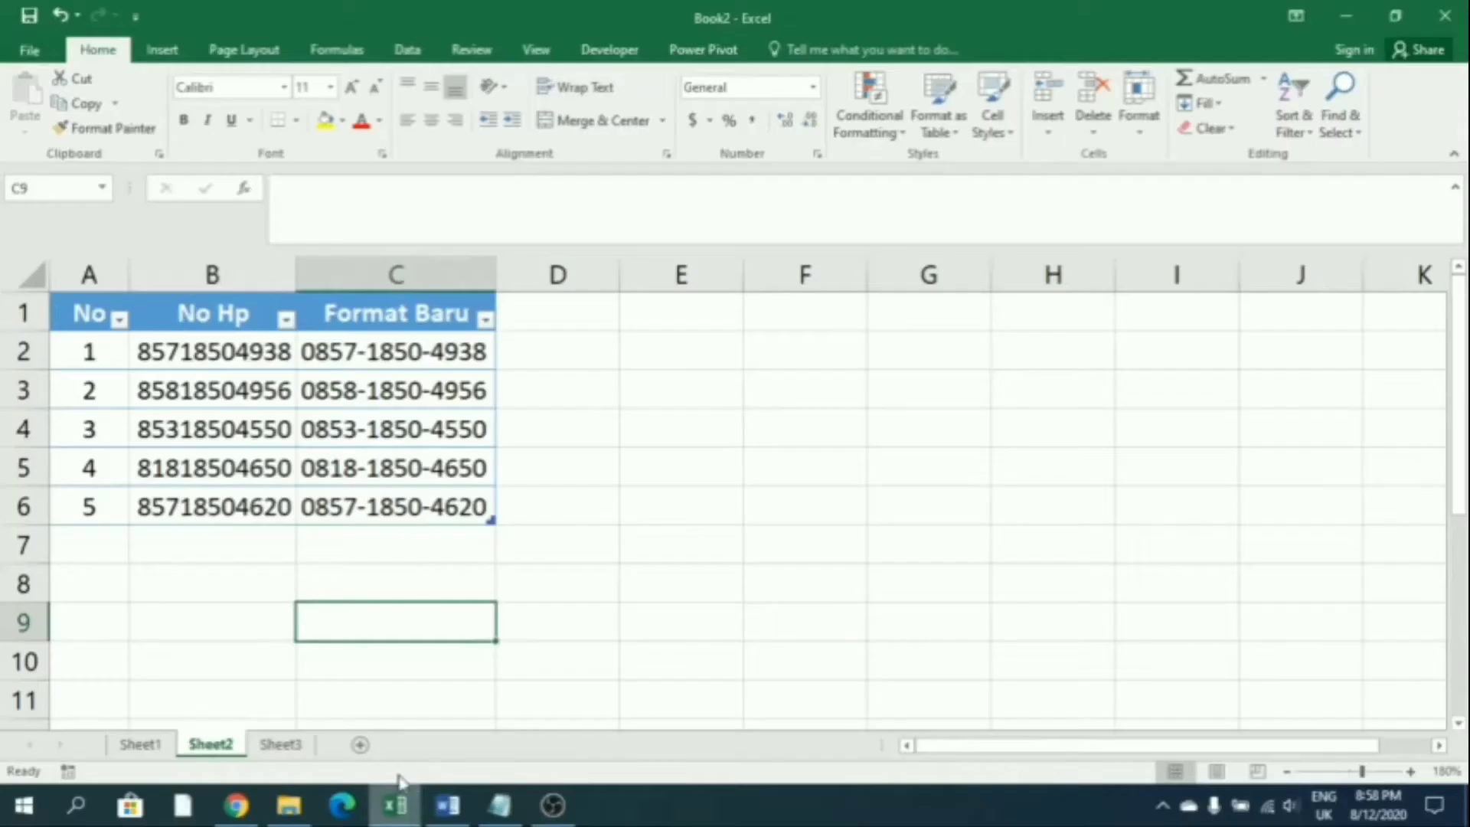
{"action": "left_click", "coordinate": [294, 747]}
On Sheet3, enter the header No in A1 and numbers 1 to 5 below it
{"action": "left_click", "coordinate": [116, 306]}
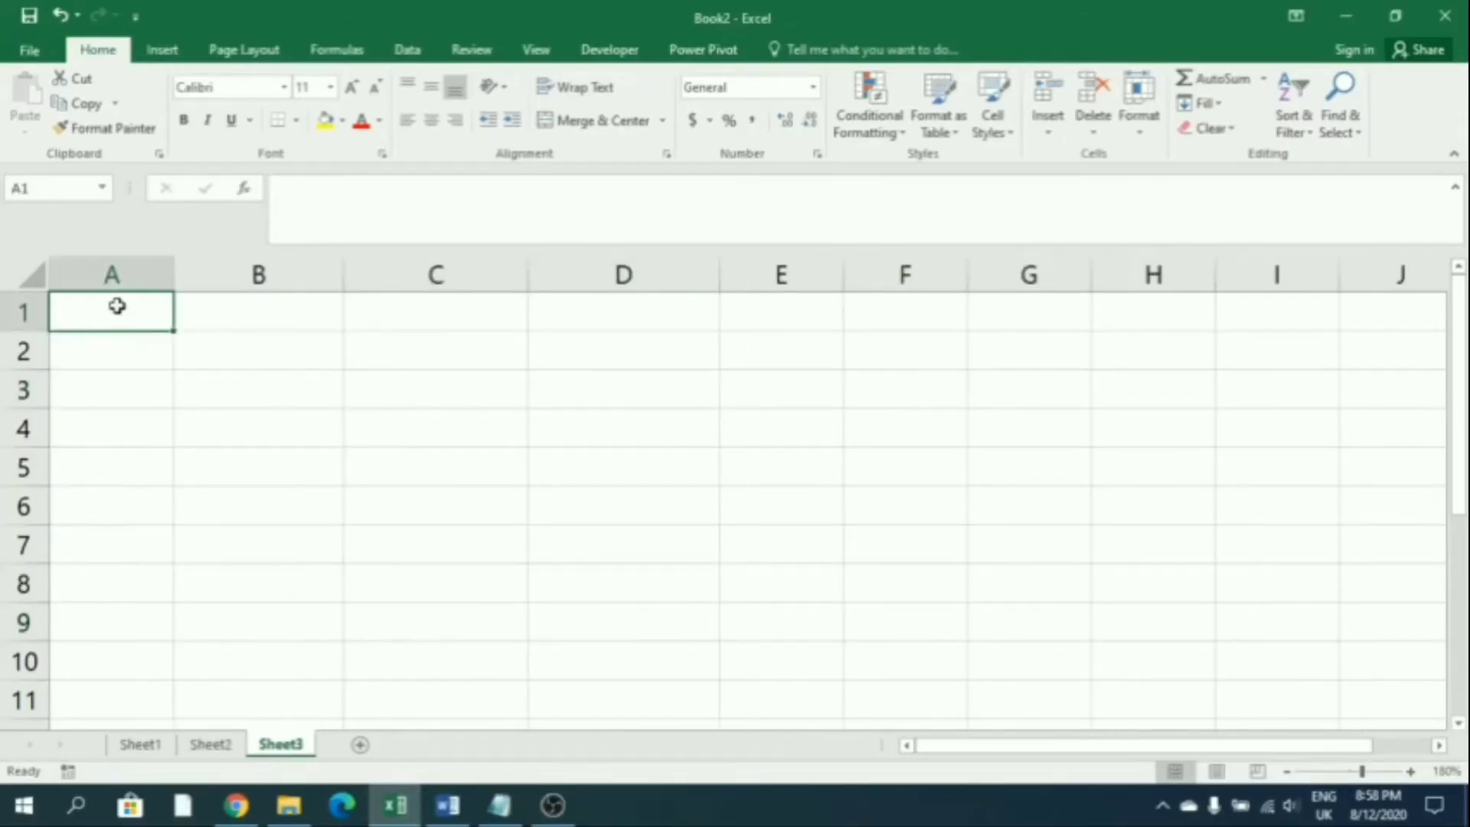
{"action": "type", "text": "No"}
{"action": "key", "text": "Return"}
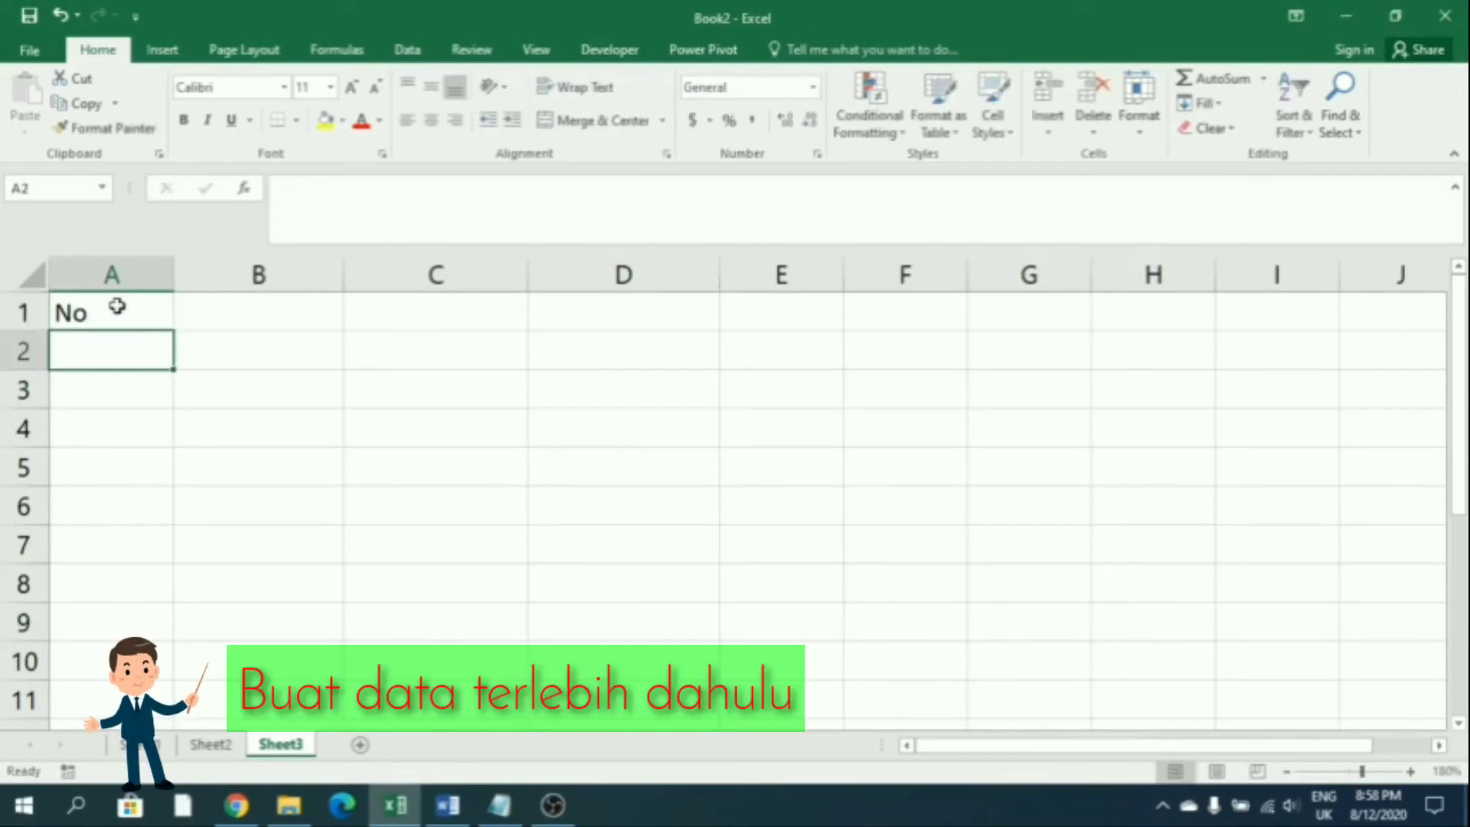
{"action": "type", "text": "1 2"}
{"action": "key", "text": "Return"}
{"action": "type", "text": "3"}
{"action": "key", "text": "Return"}
{"action": "type", "text": "4 5"}
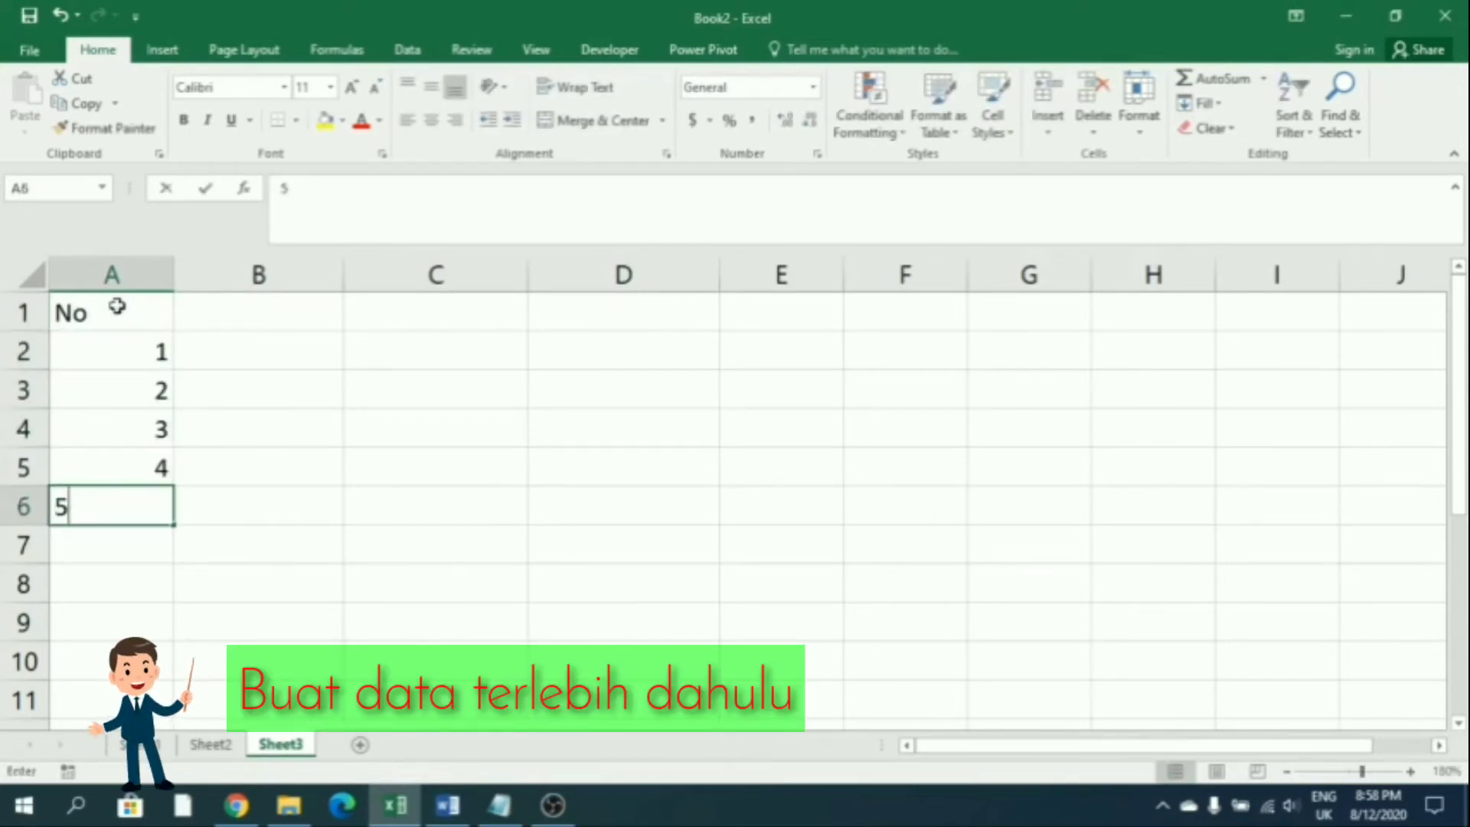
{"action": "key", "text": "ctrl+Return"}
{"action": "key", "text": "Right"}
{"action": "key", "text": "Up"}
{"action": "key", "text": "Up"}
{"action": "key", "text": "Up"}
{"action": "key", "text": "Up"}
{"action": "key", "text": "Up"}
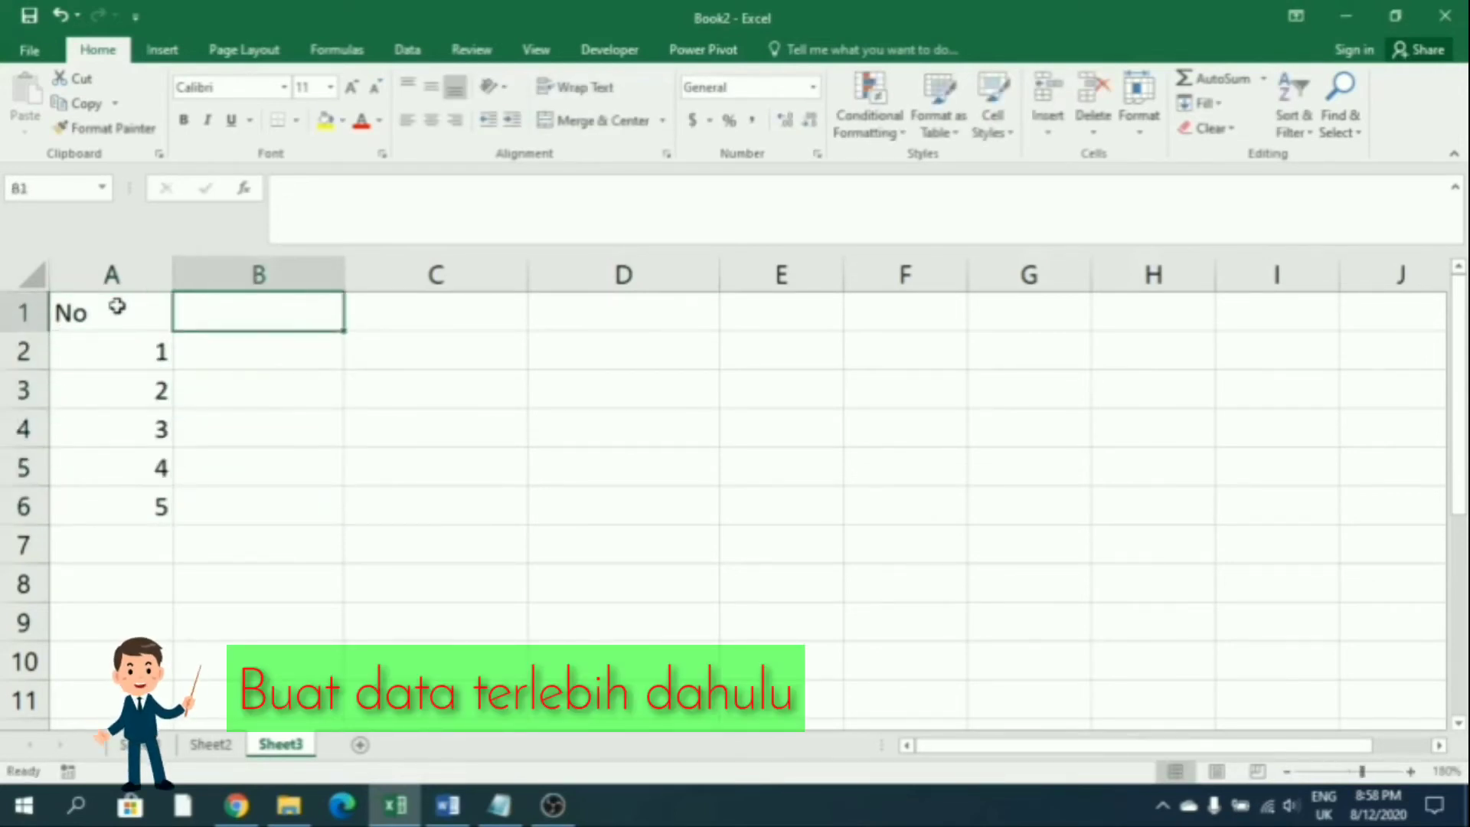
Add the headers NIM, Text and Angka in B1:D1
{"action": "type", "text": "NIM"}
{"action": "key", "text": "Return"}
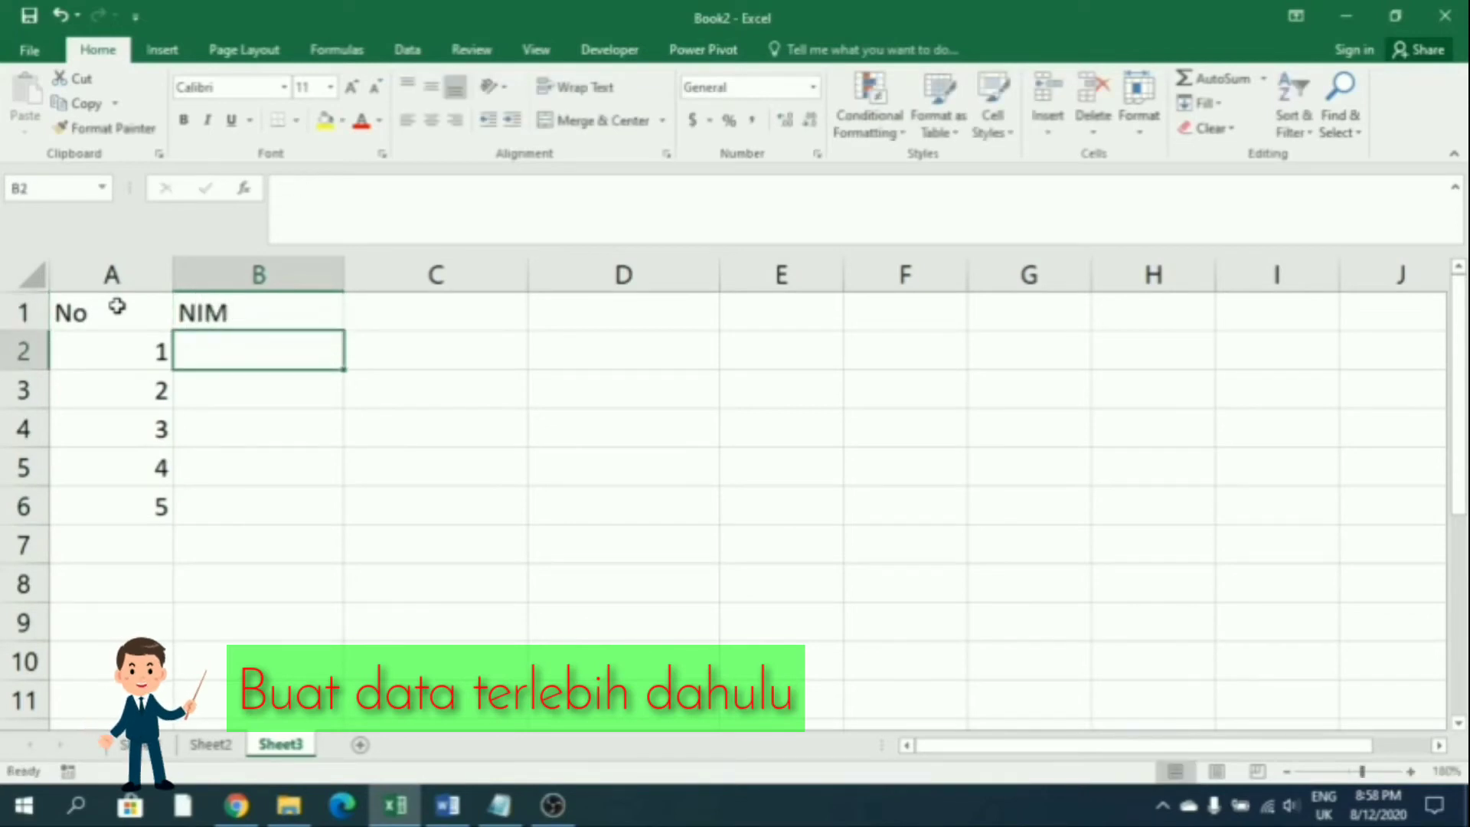
{"action": "key", "text": "Right"}
{"action": "key", "text": "Up"}
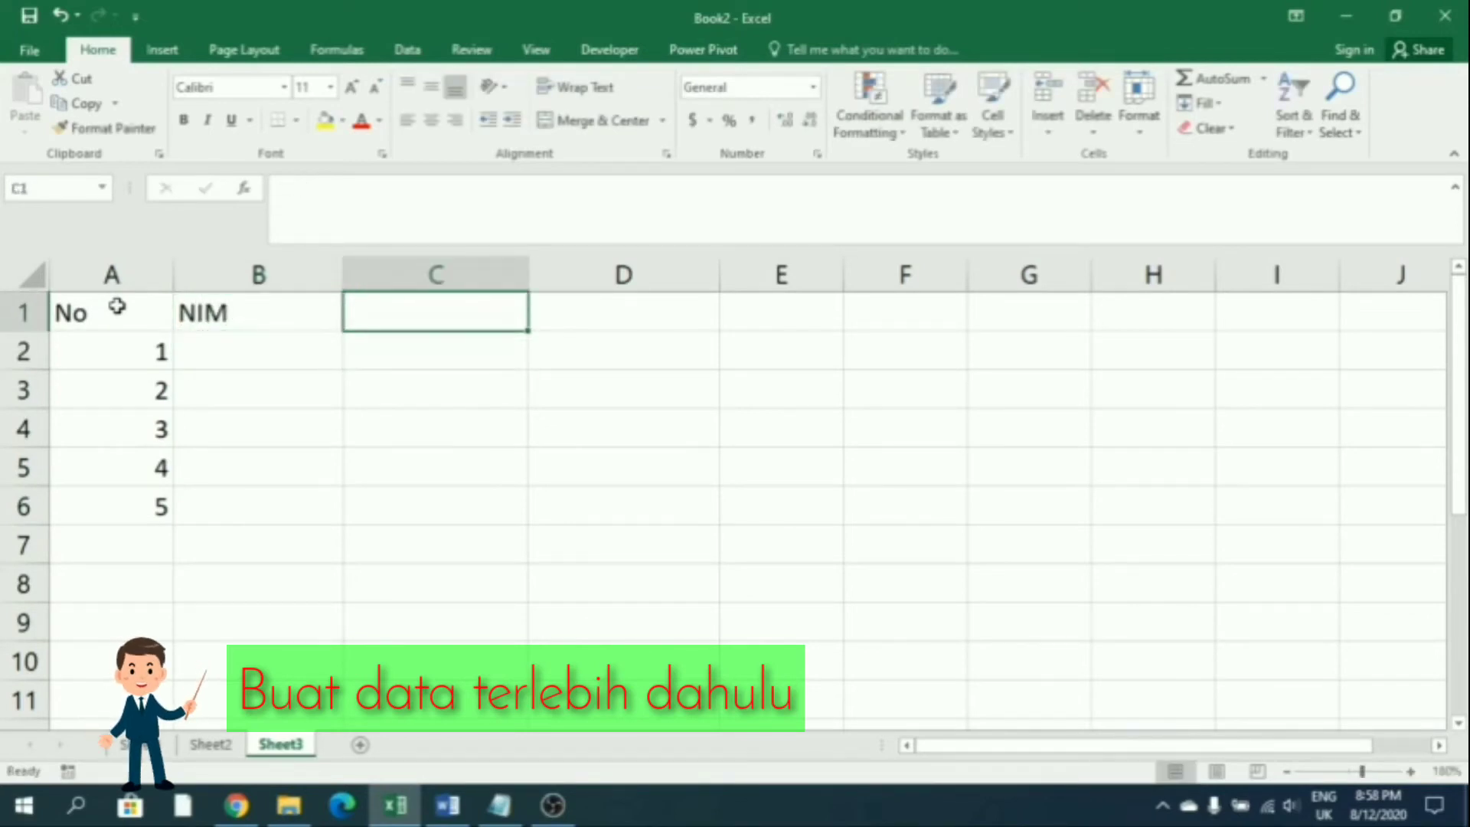
{"action": "type", "text": "Angka"}
{"action": "key", "text": "Tab"}
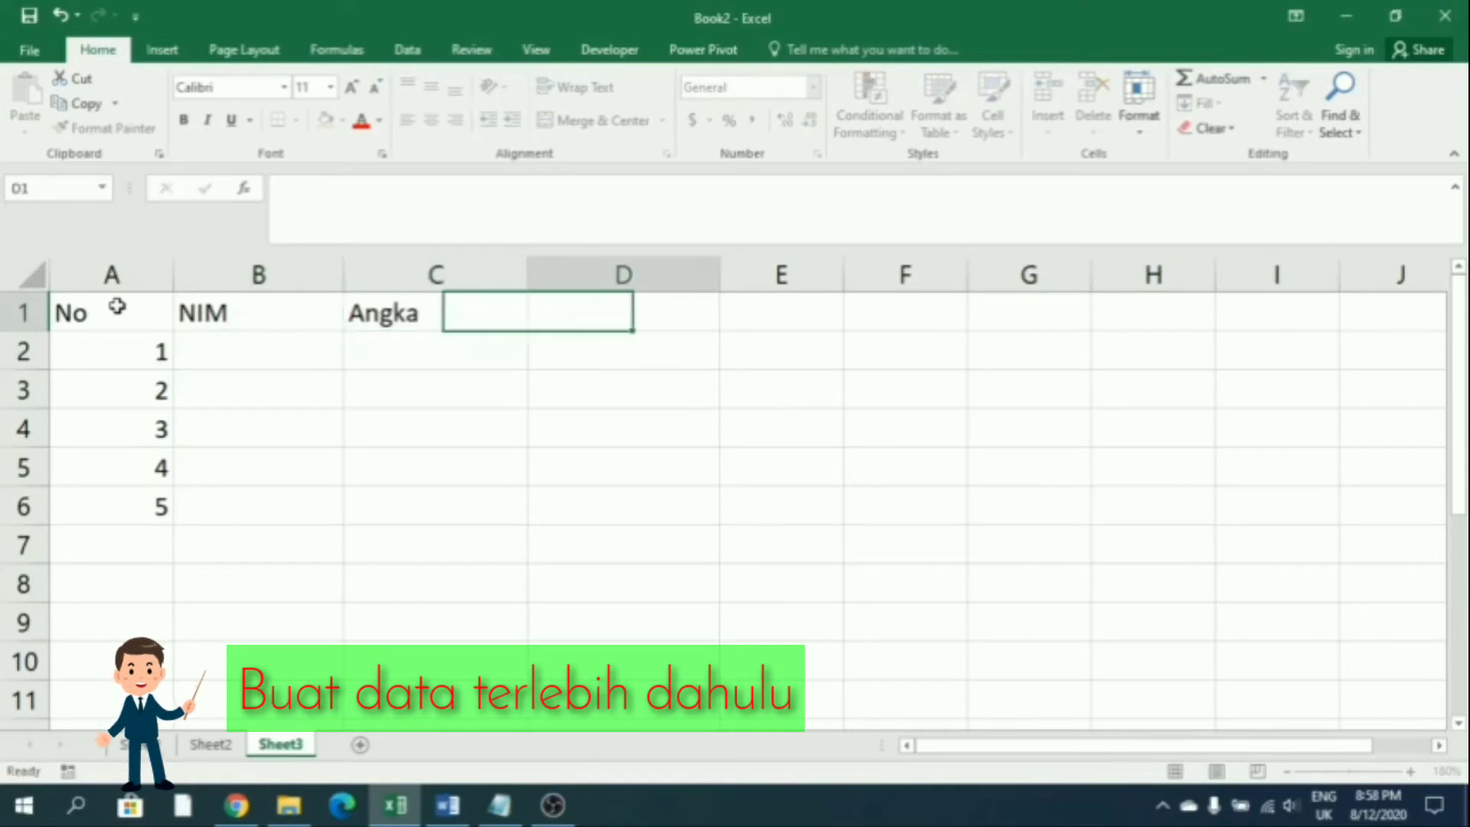
{"action": "type", "text": "T"}
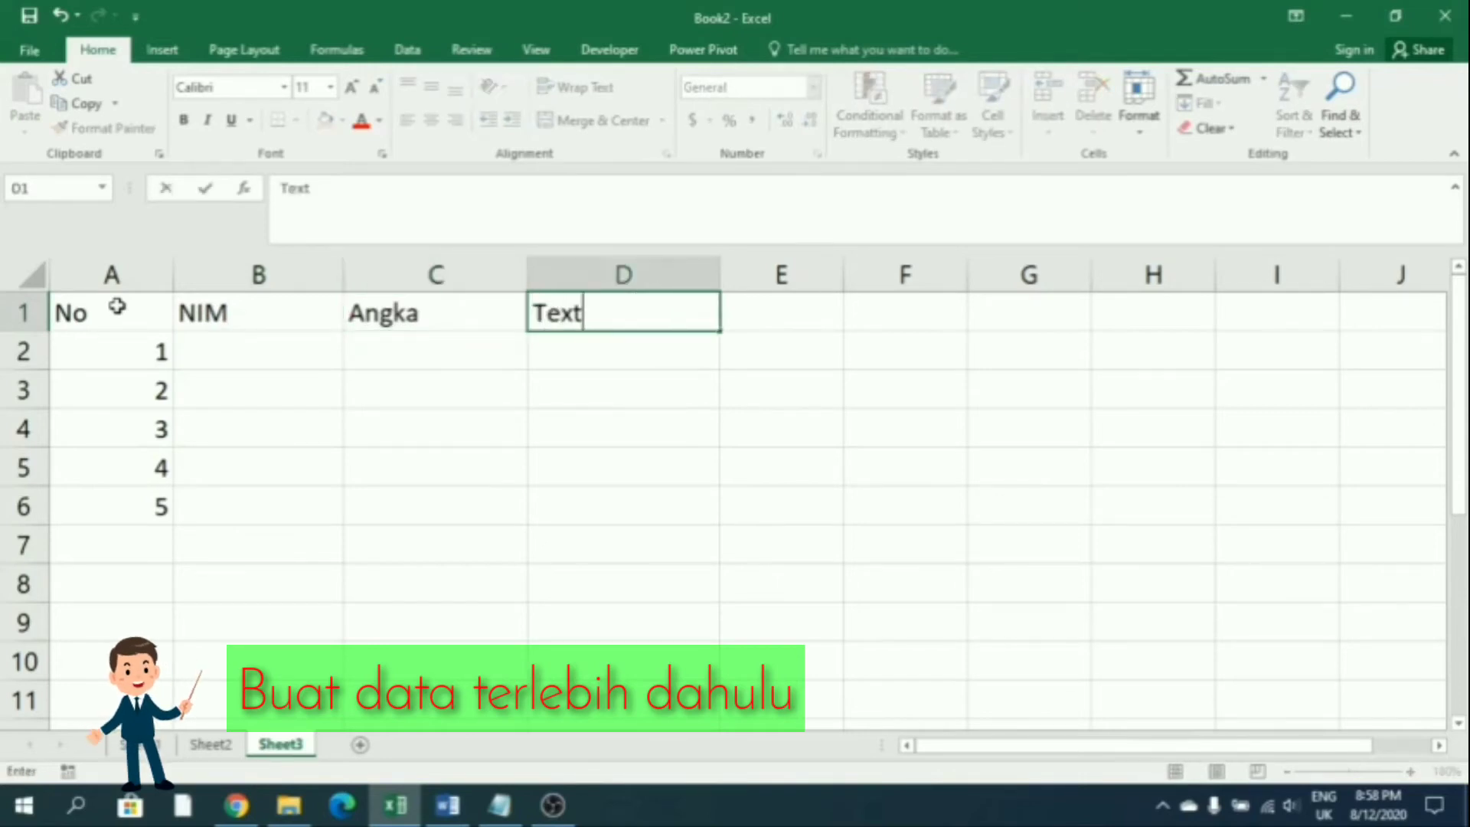
{"action": "type", "text": "ext"}
{"action": "key", "text": "Return"}
{"action": "key", "text": "Left"}
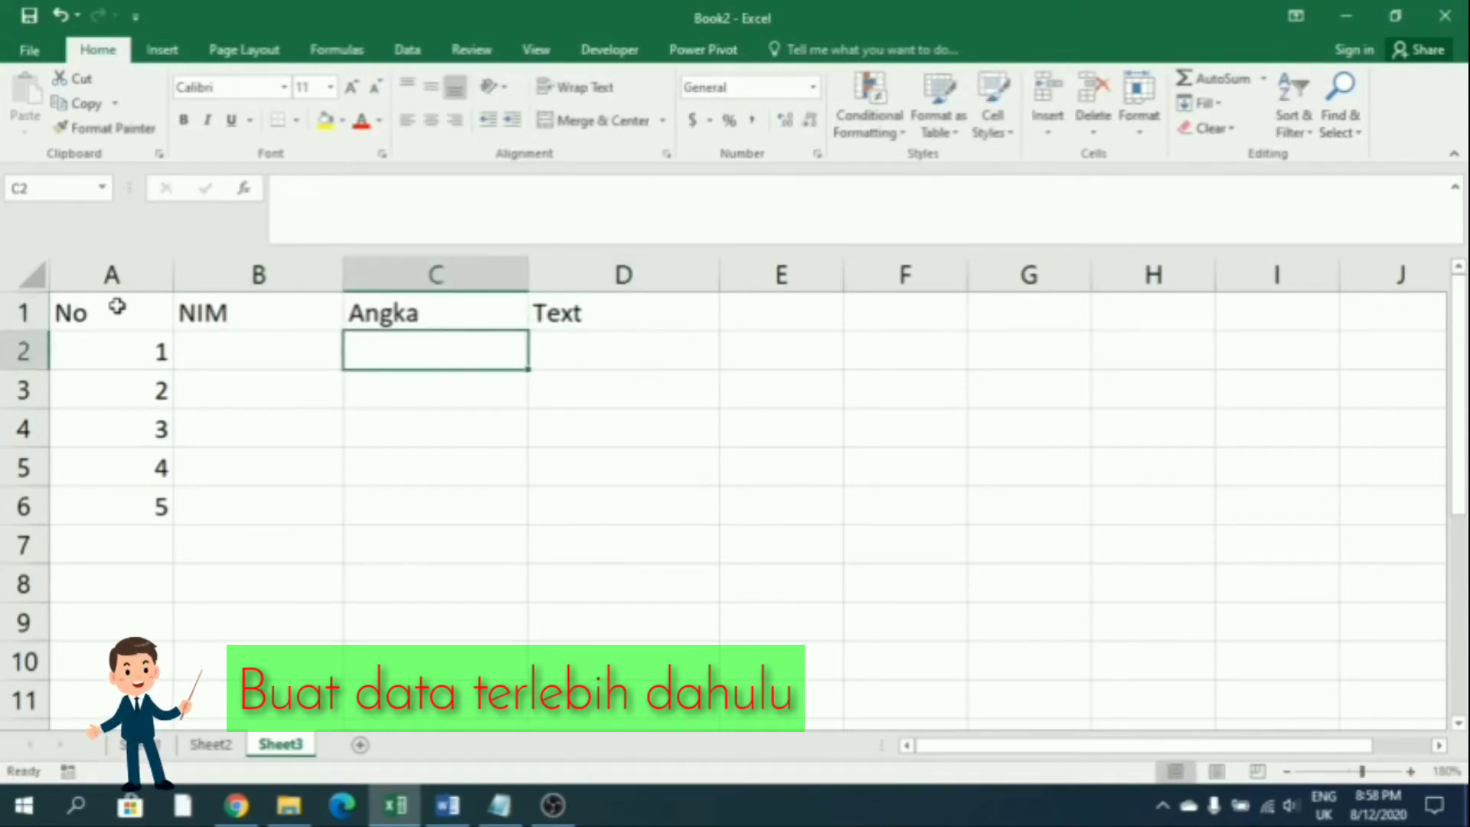
{"action": "key", "text": "Up"}
{"action": "type", "text": "Te"}
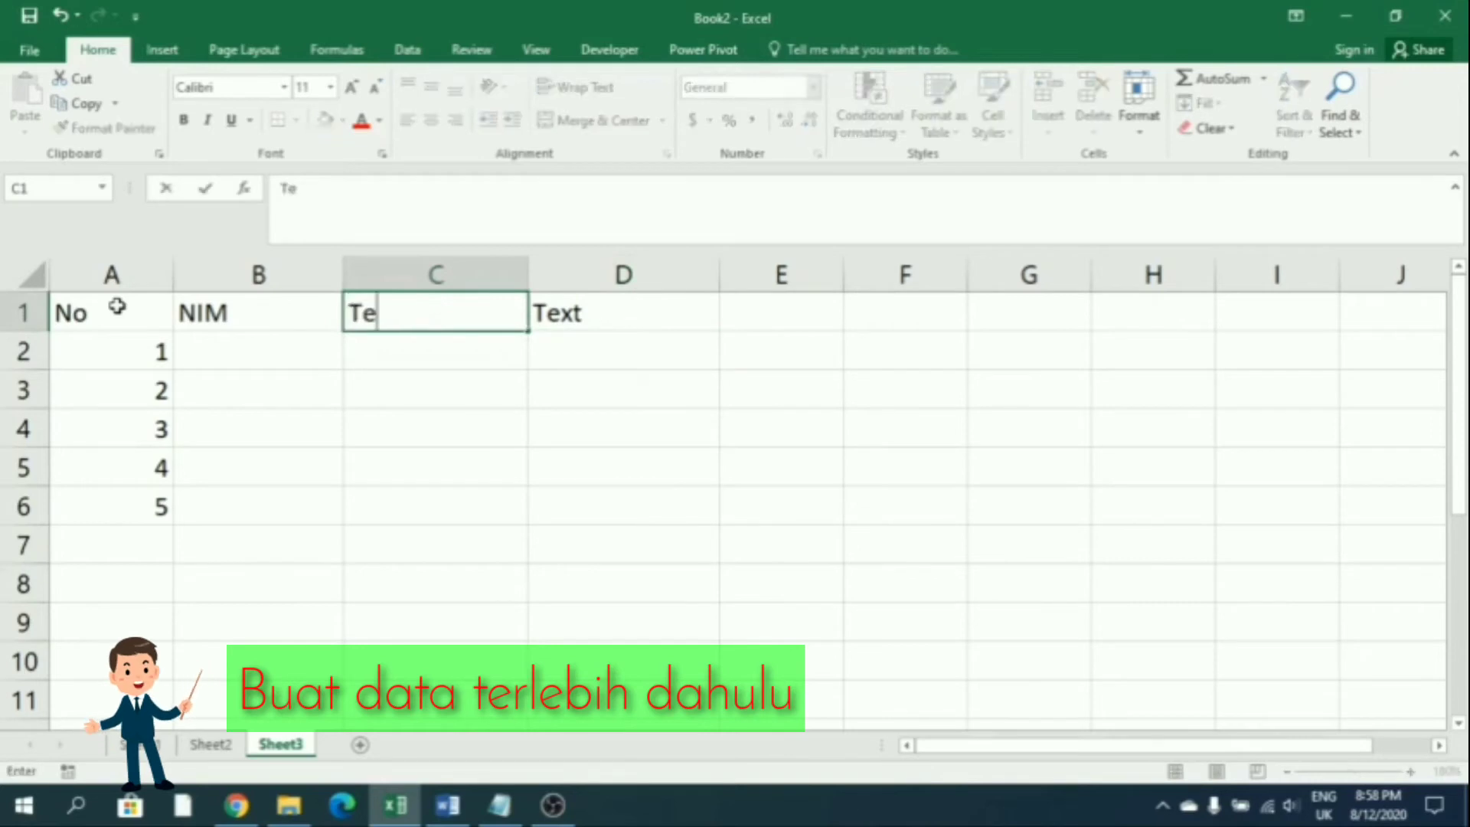
{"action": "key", "text": "Right"}
{"action": "type", "text": "An"}
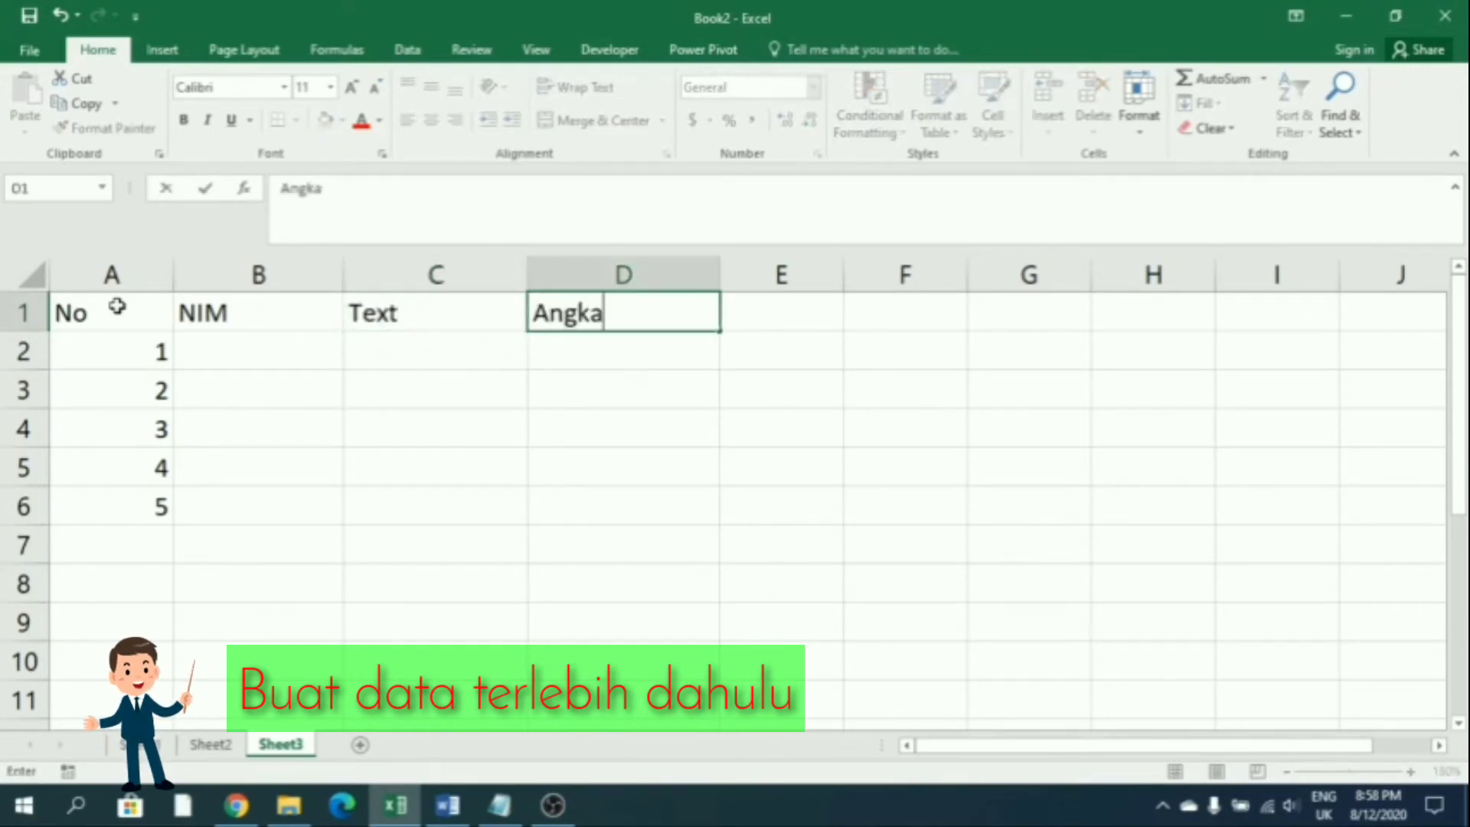
Start typing the first student ID in B2
{"action": "key", "text": "Down"}
{"action": "key", "text": "Left"}
{"action": "key", "text": "Left"}
{"action": "type", "text": "MM"}
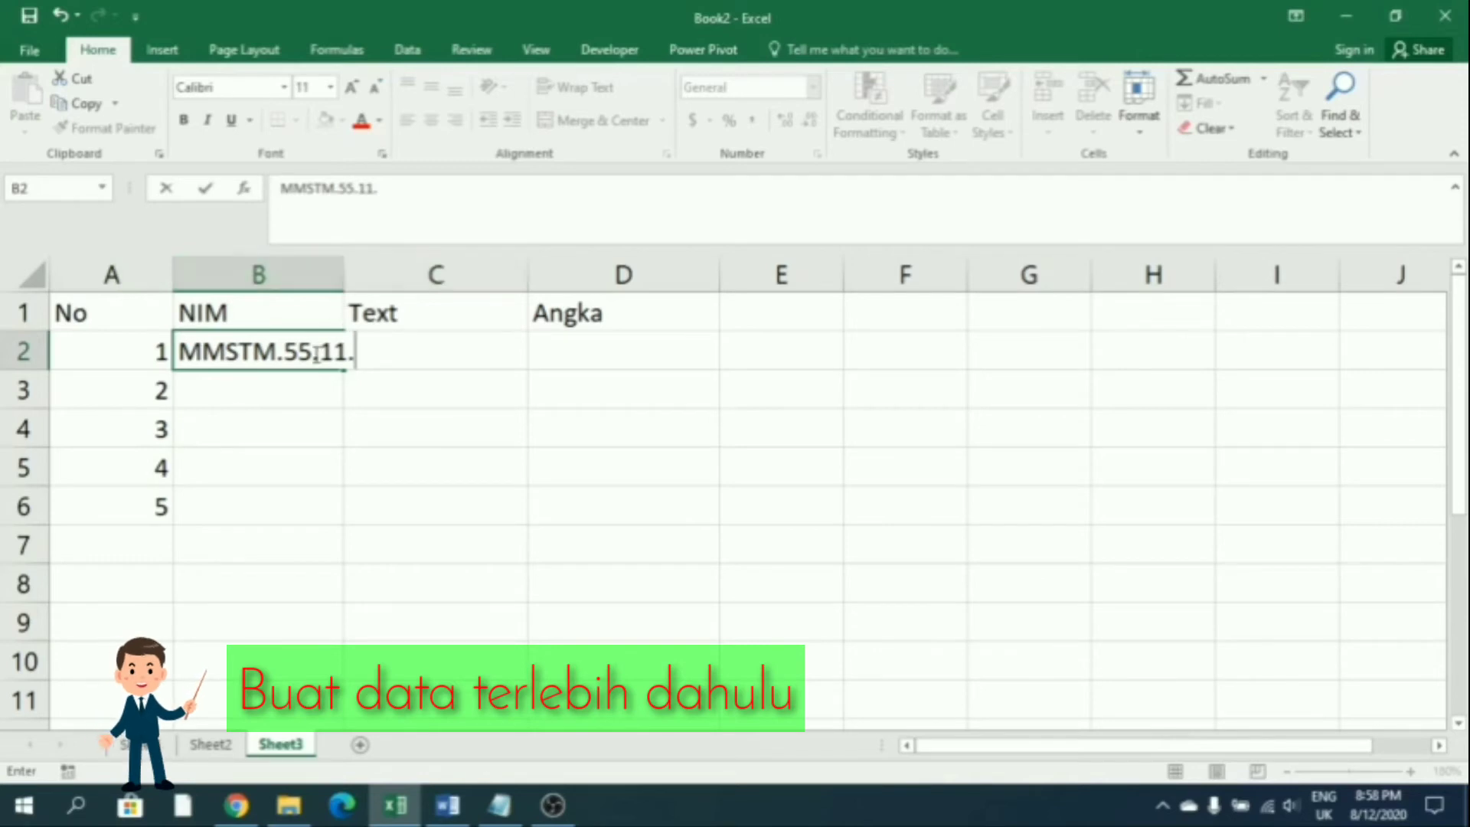
Finish the student ID in B2, widen column B, and enter the second ID in B3
{"action": "type", "text": "A"}
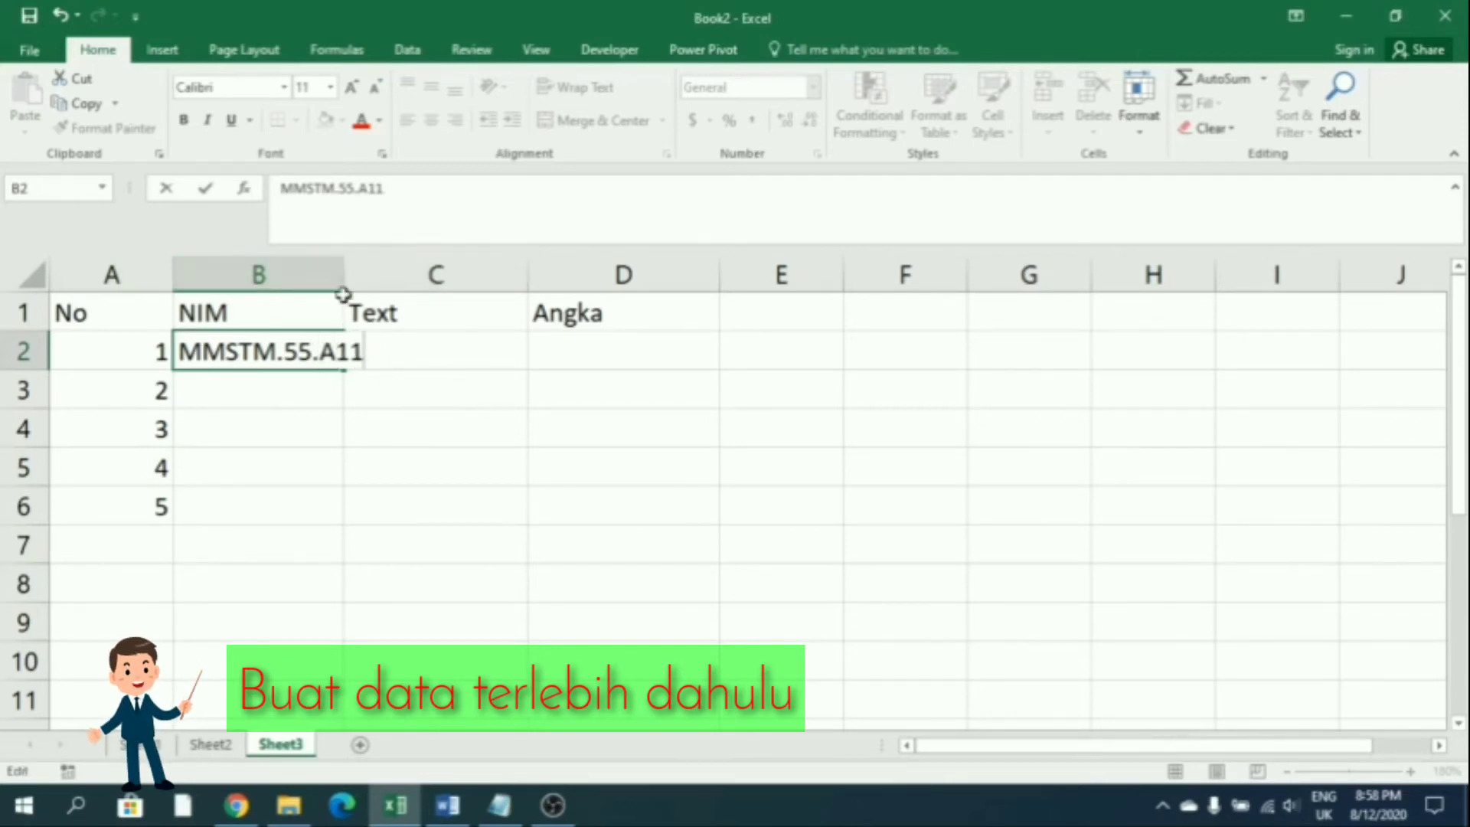
{"action": "left_click", "coordinate": [393, 418]}
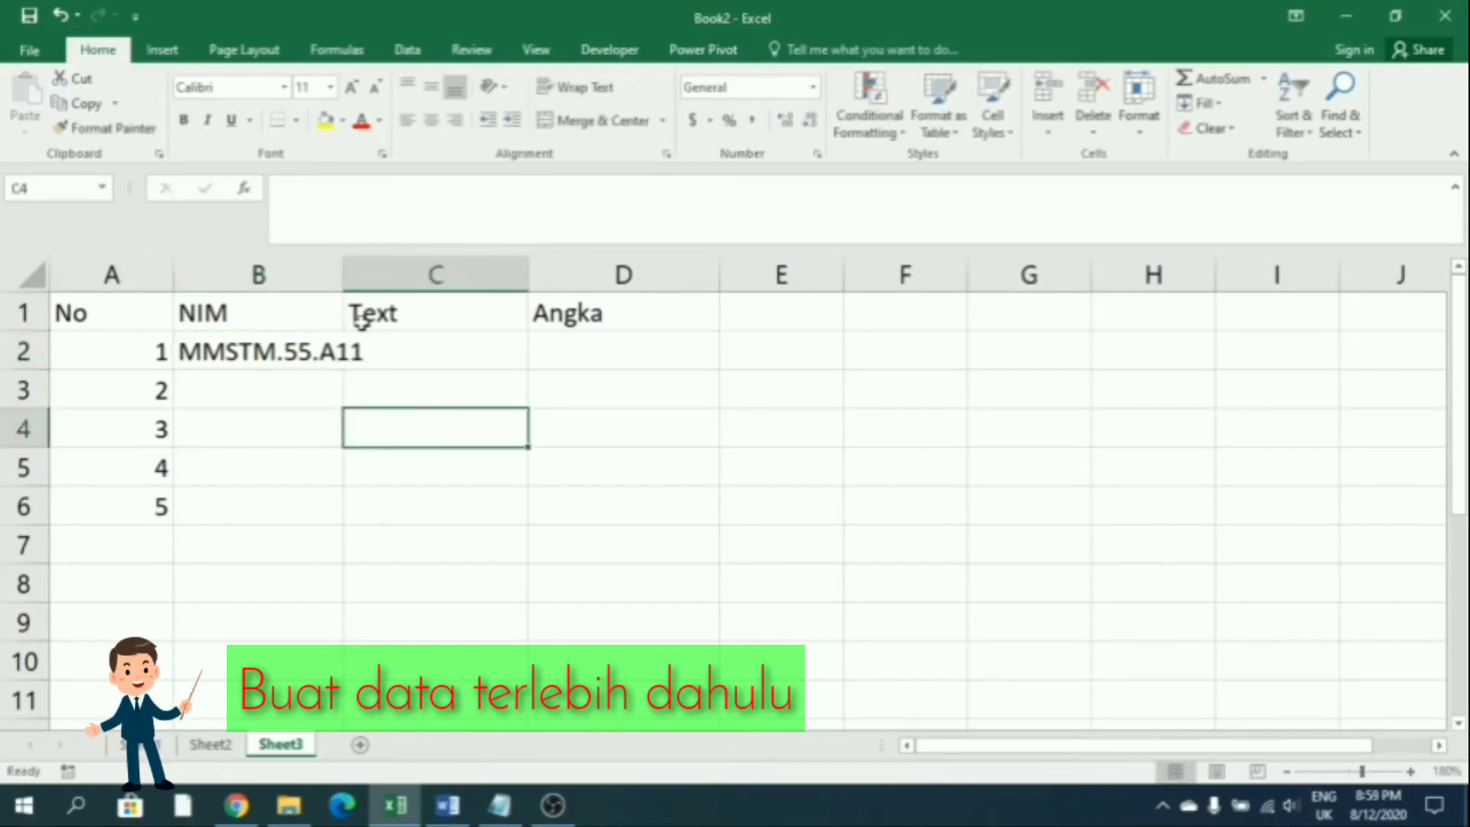
{"action": "left_click_drag", "start_coordinate": [345, 278], "coordinate": [375, 278]}
{"action": "left_click", "coordinate": [302, 385]}
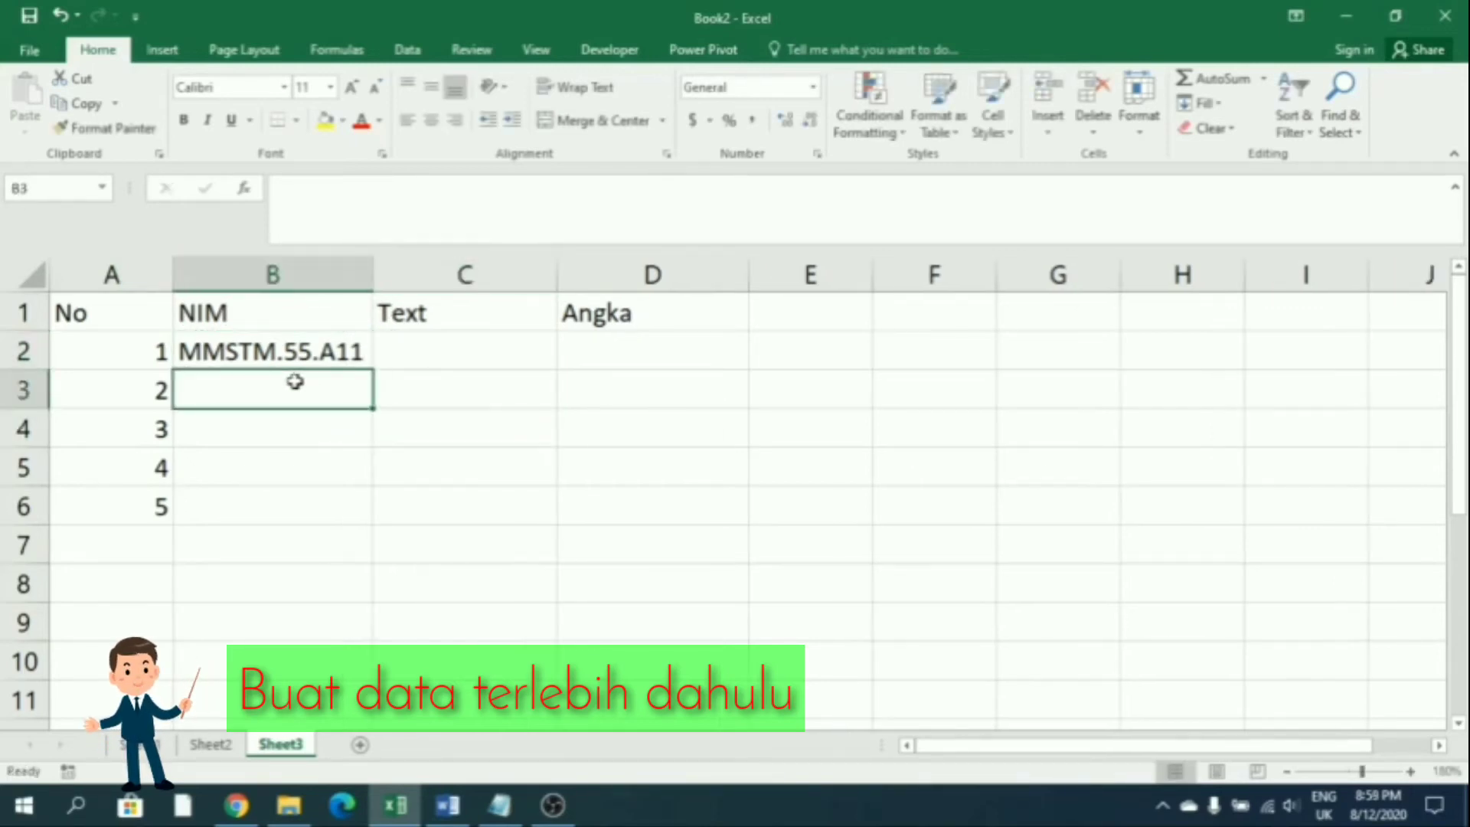
{"action": "type", "text": "MMST"}
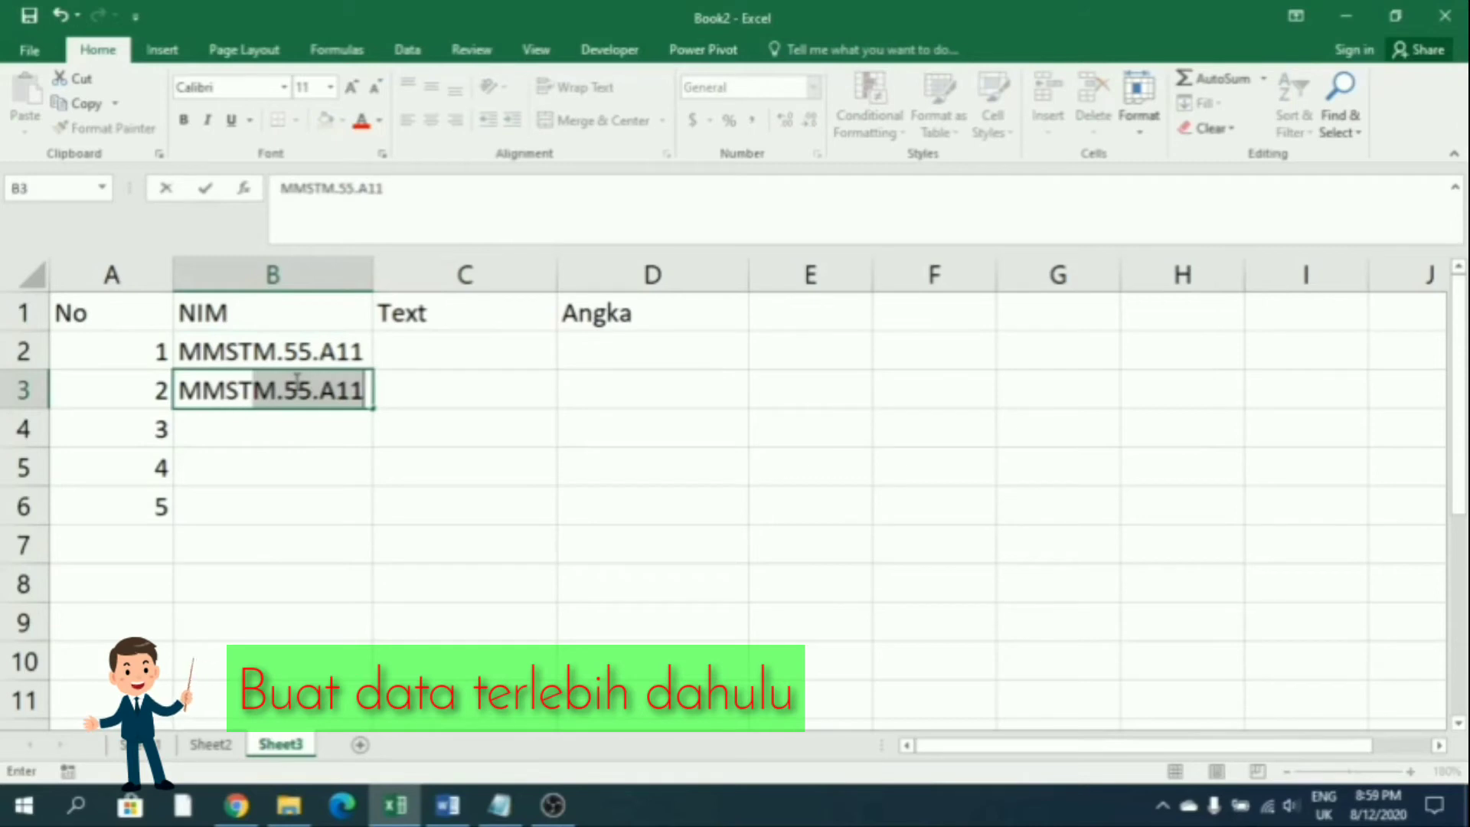
{"action": "type", "text": "M"}
{"action": "key", "text": "Tab"}
{"action": "left_click", "coordinate": [295, 381]}
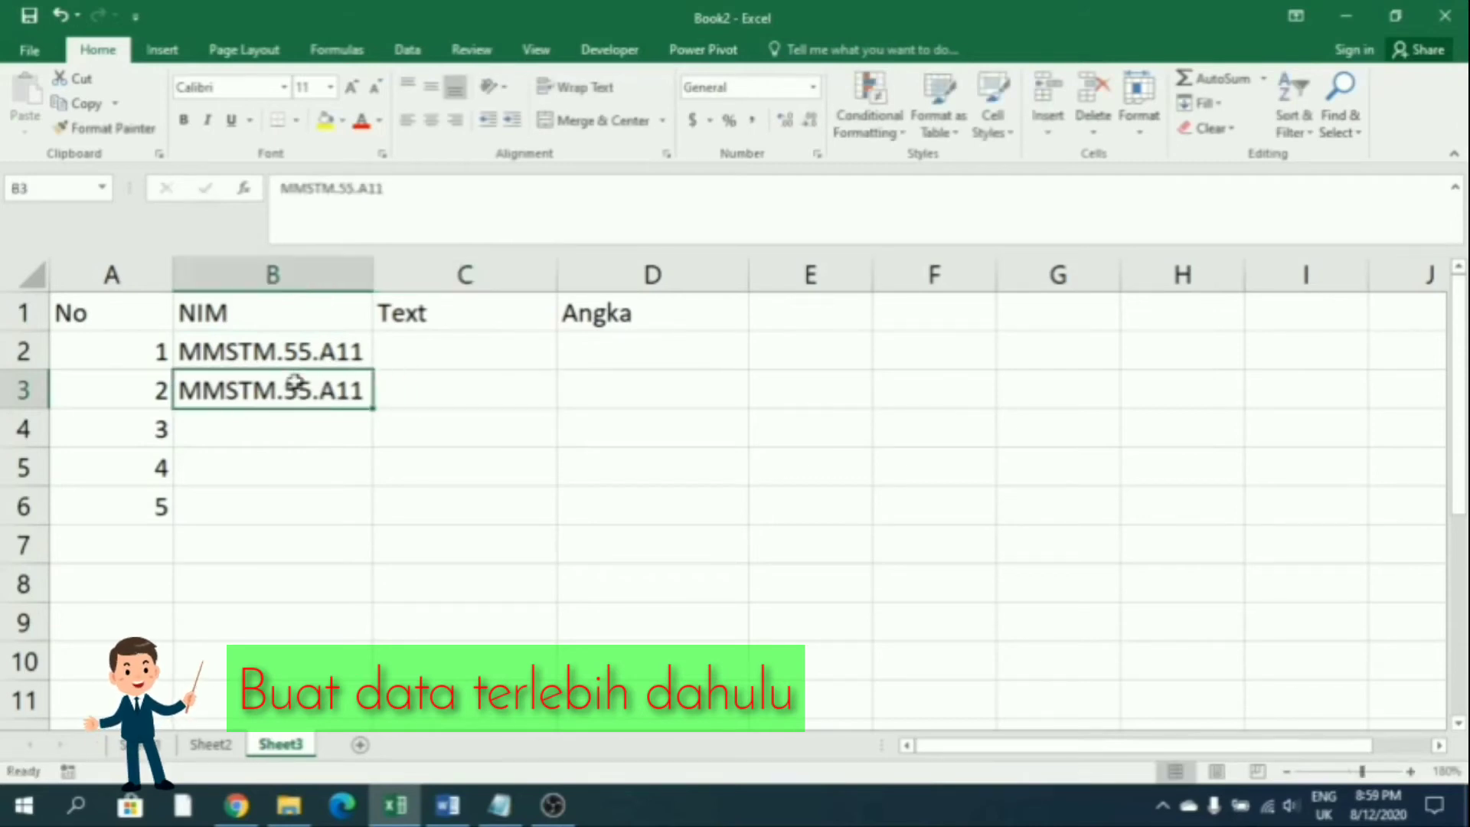
{"action": "left_click", "coordinate": [367, 204]}
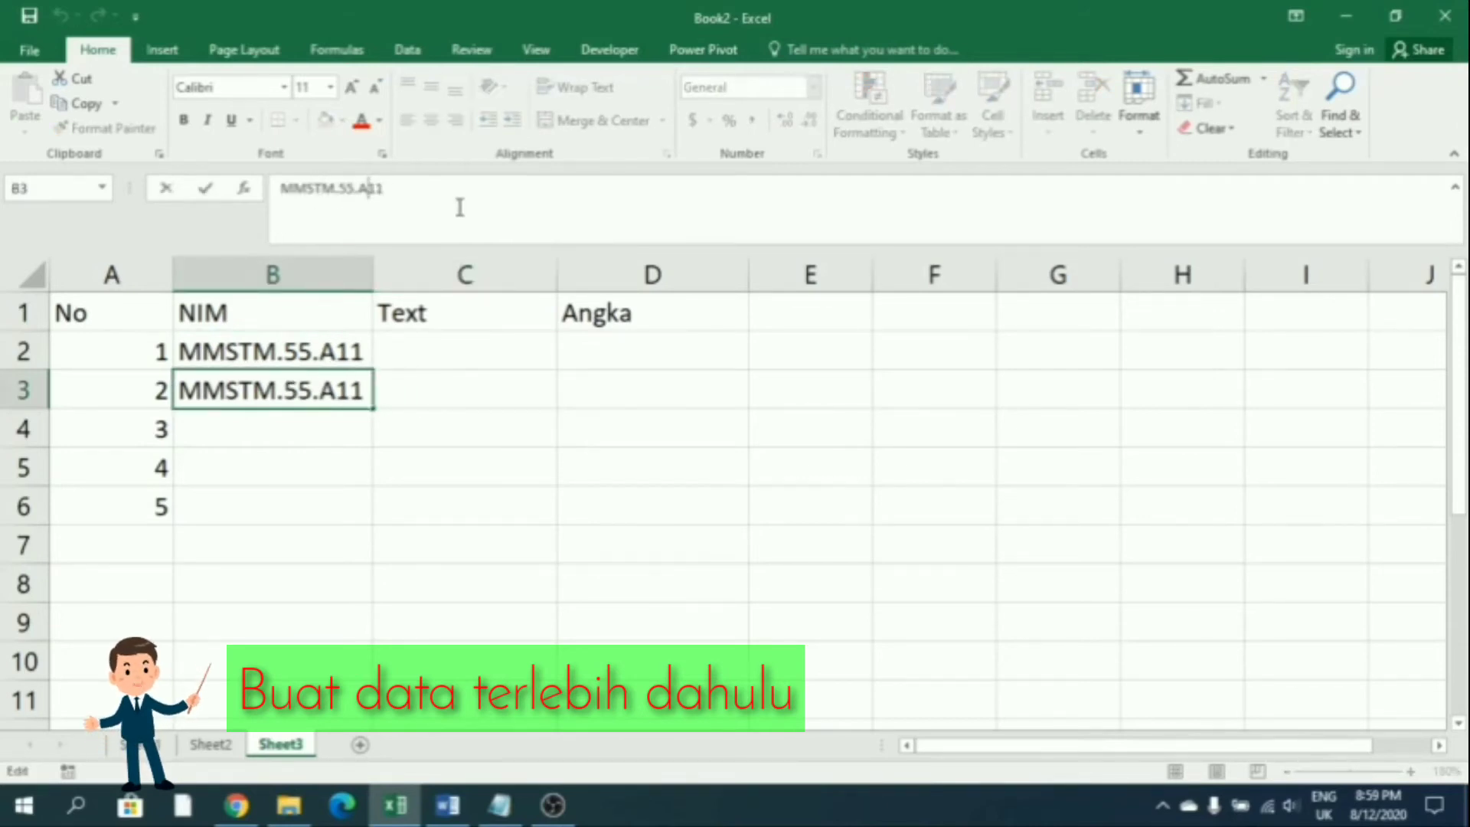
{"action": "key", "text": "Return"}
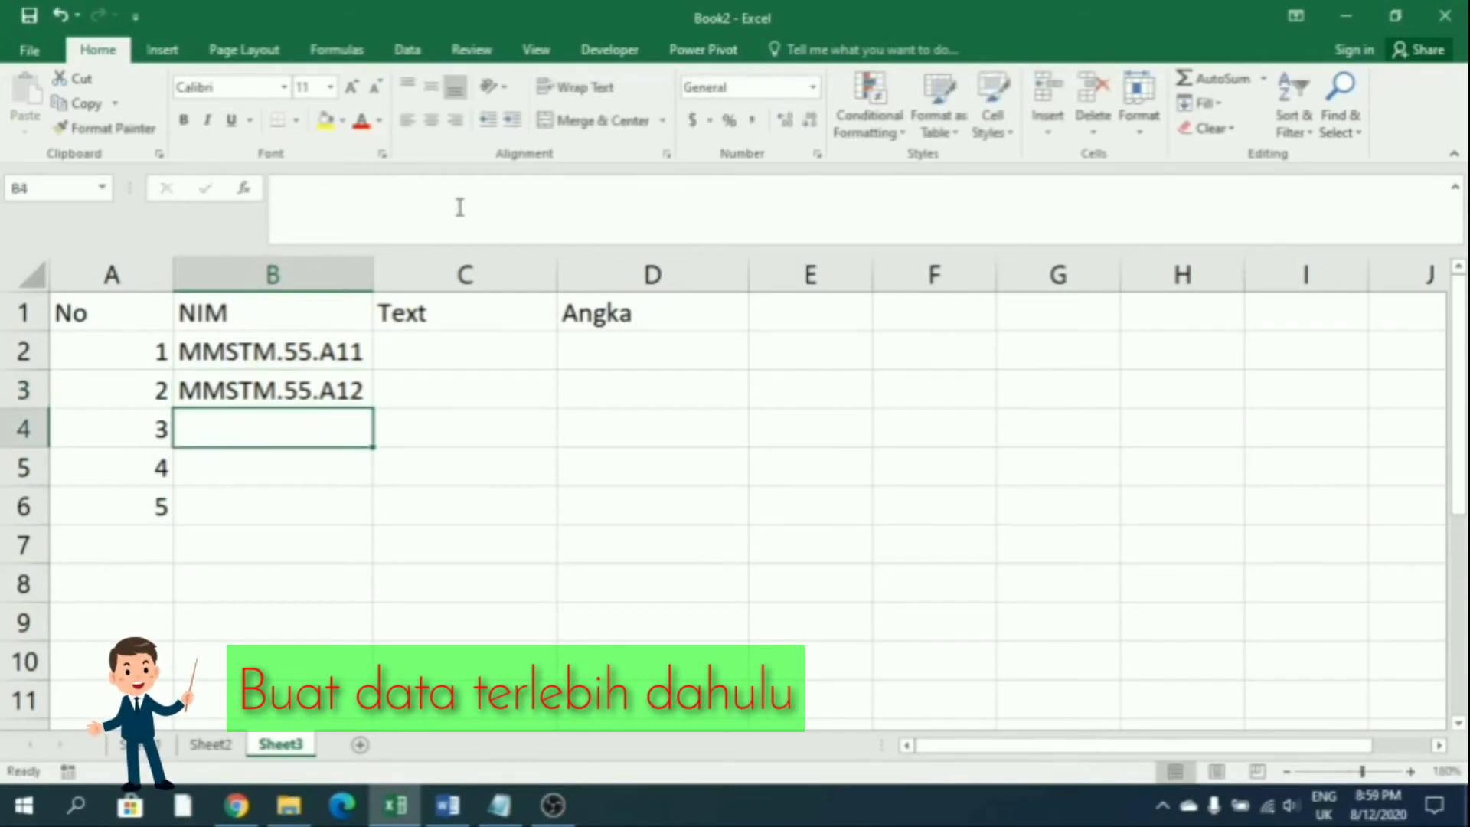
Enter the remaining student IDs in B4, B5 and B6
{"action": "left_click", "coordinate": [295, 385]}
{"action": "left_click", "coordinate": [269, 423]}
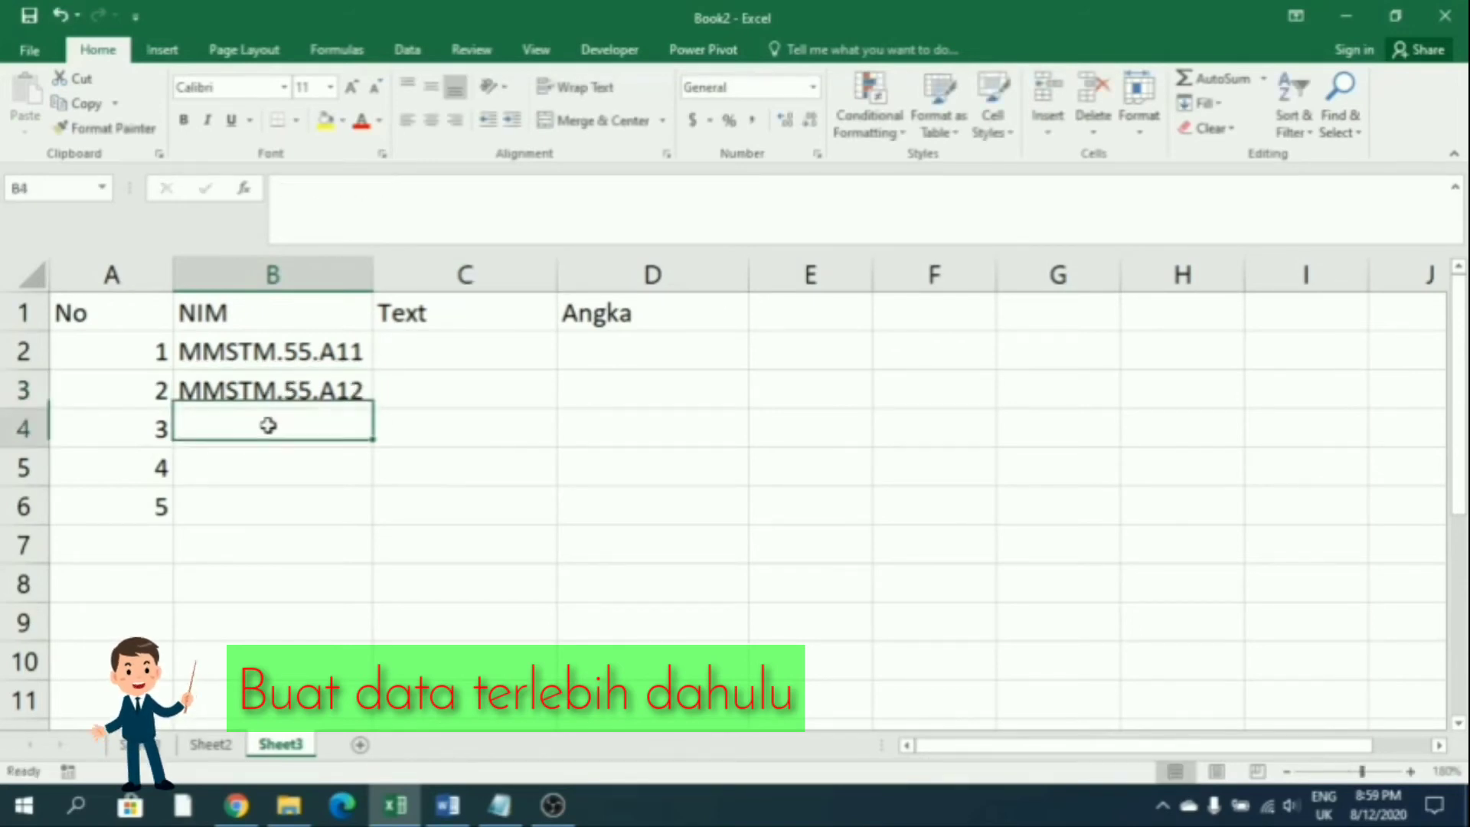
{"action": "type", "text": "mm"}
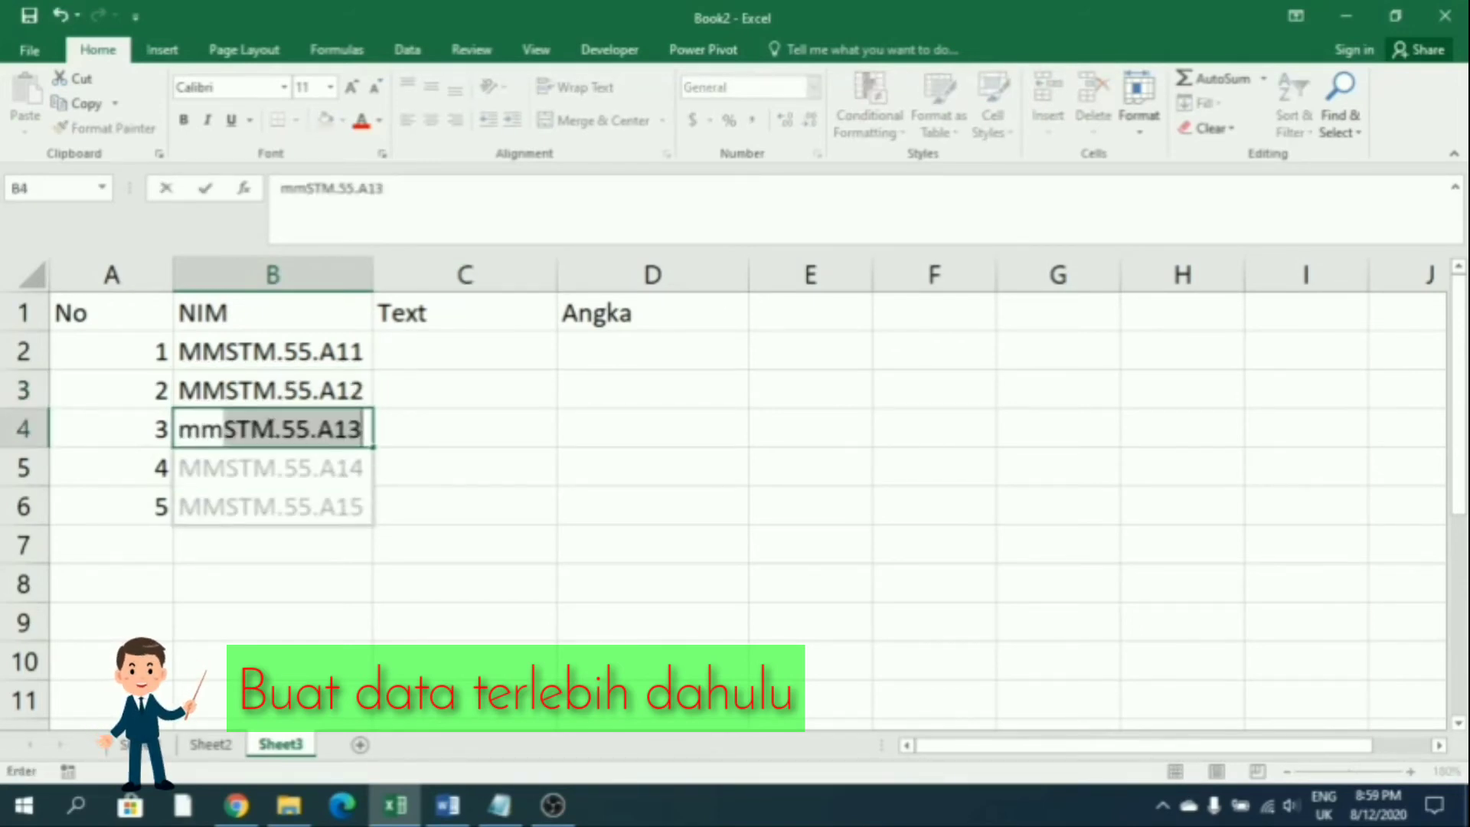
{"action": "key", "text": "BackSpace"}
{"action": "key", "text": "BackSpace"}
{"action": "type", "text": "mm"}
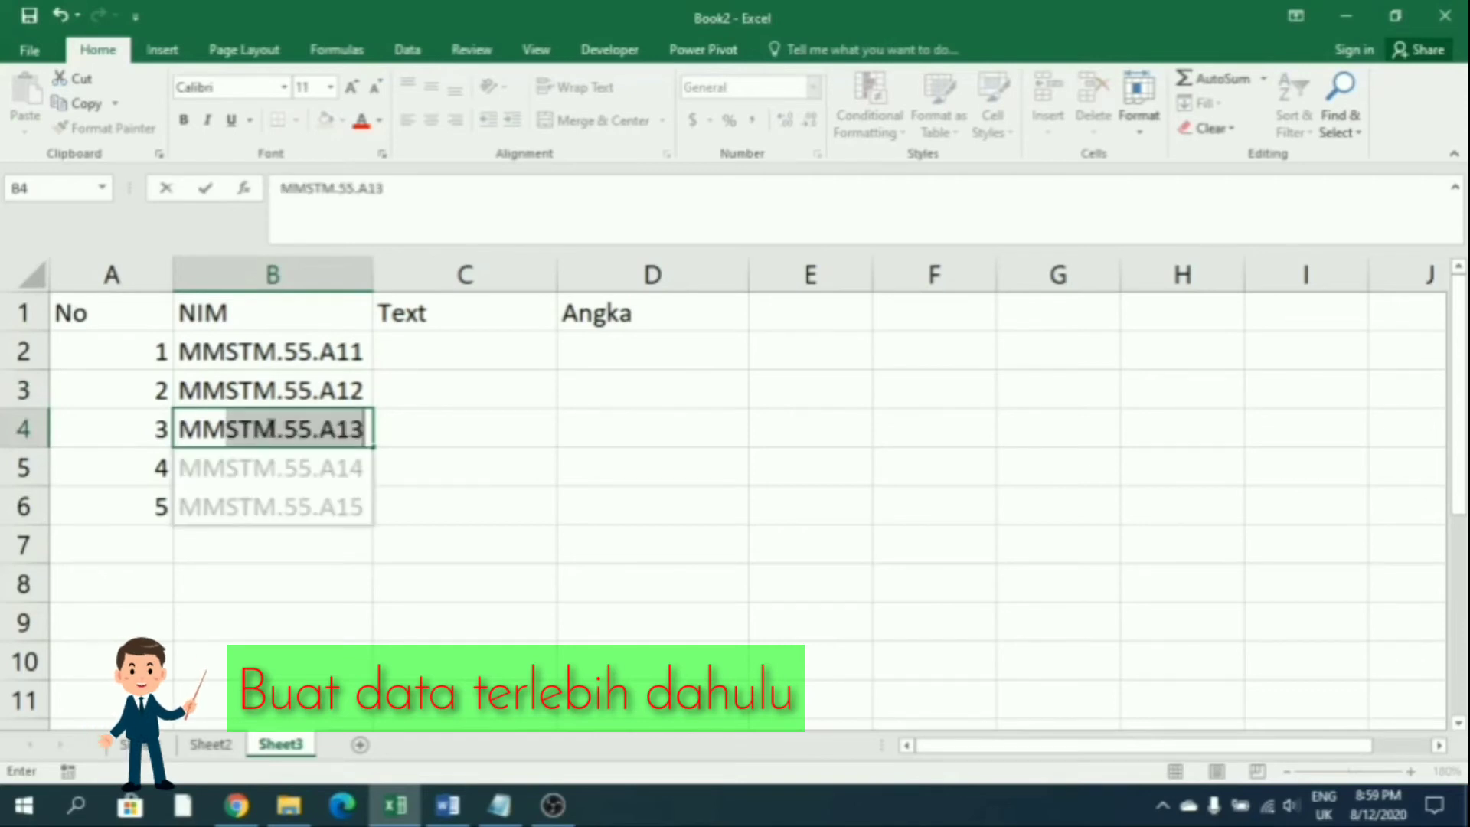
{"action": "left_click", "coordinate": [392, 191]}
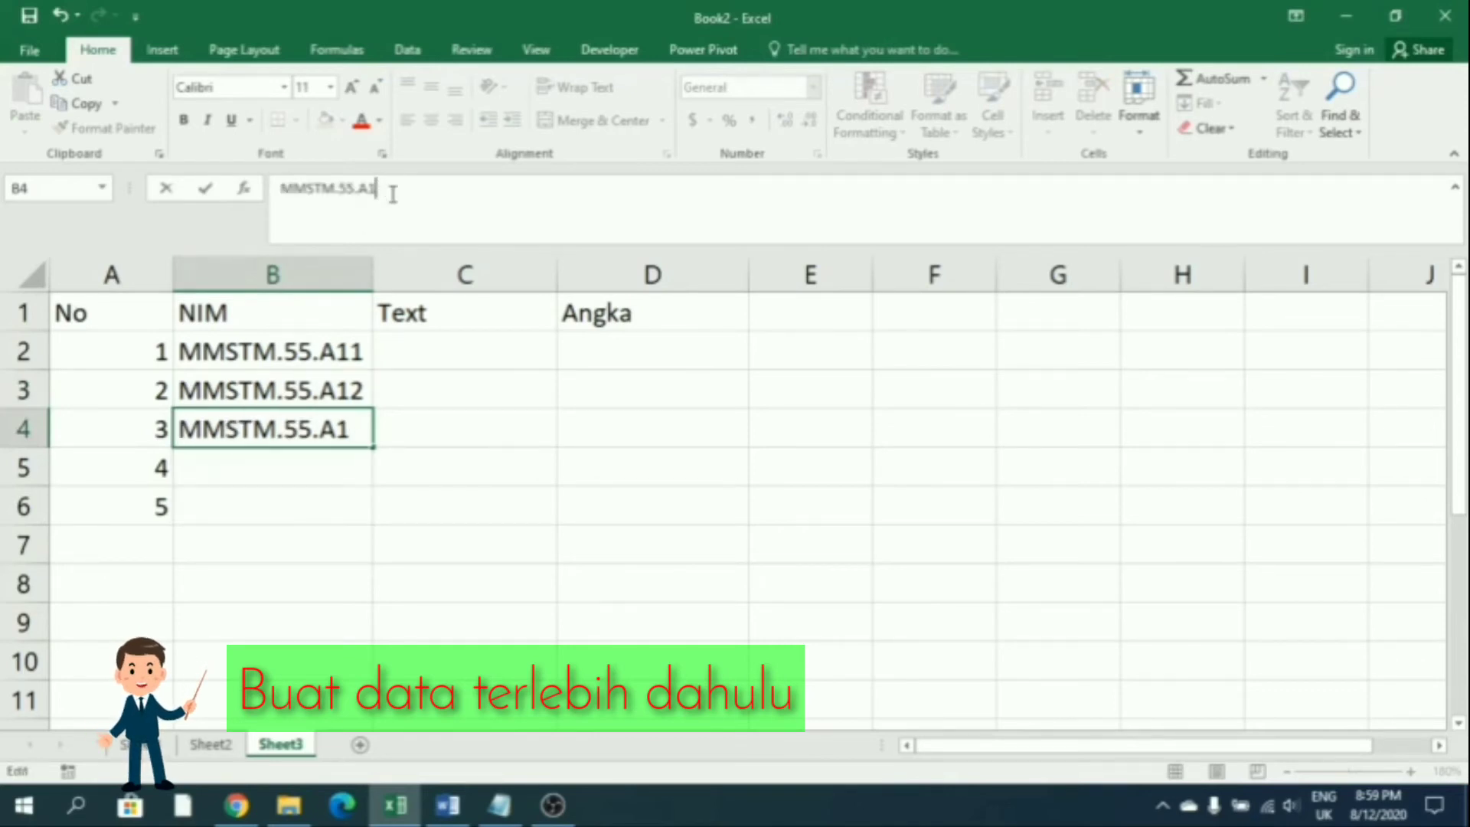
{"action": "key", "text": "Return"}
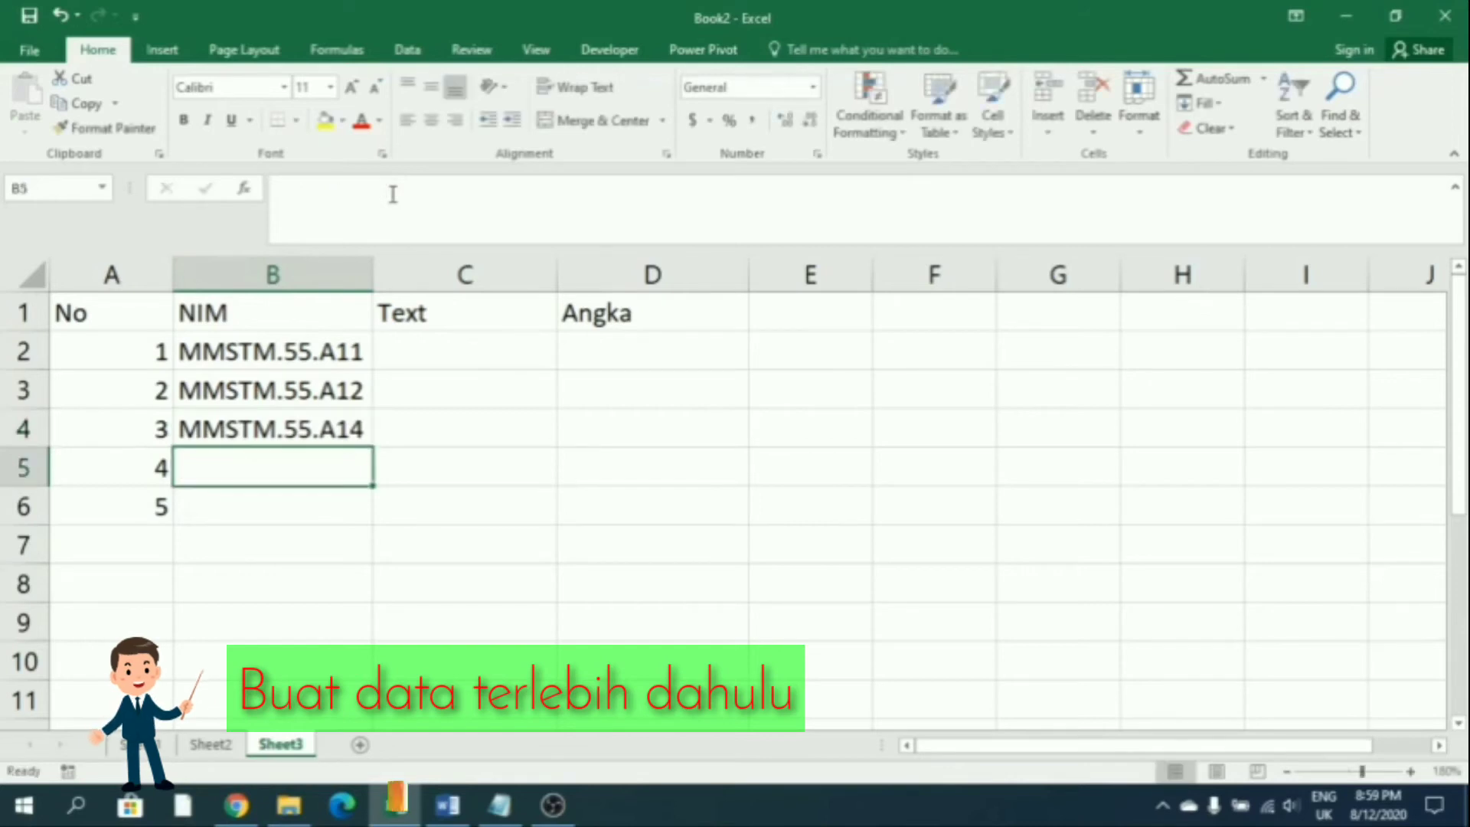
{"action": "type", "text": "MM"}
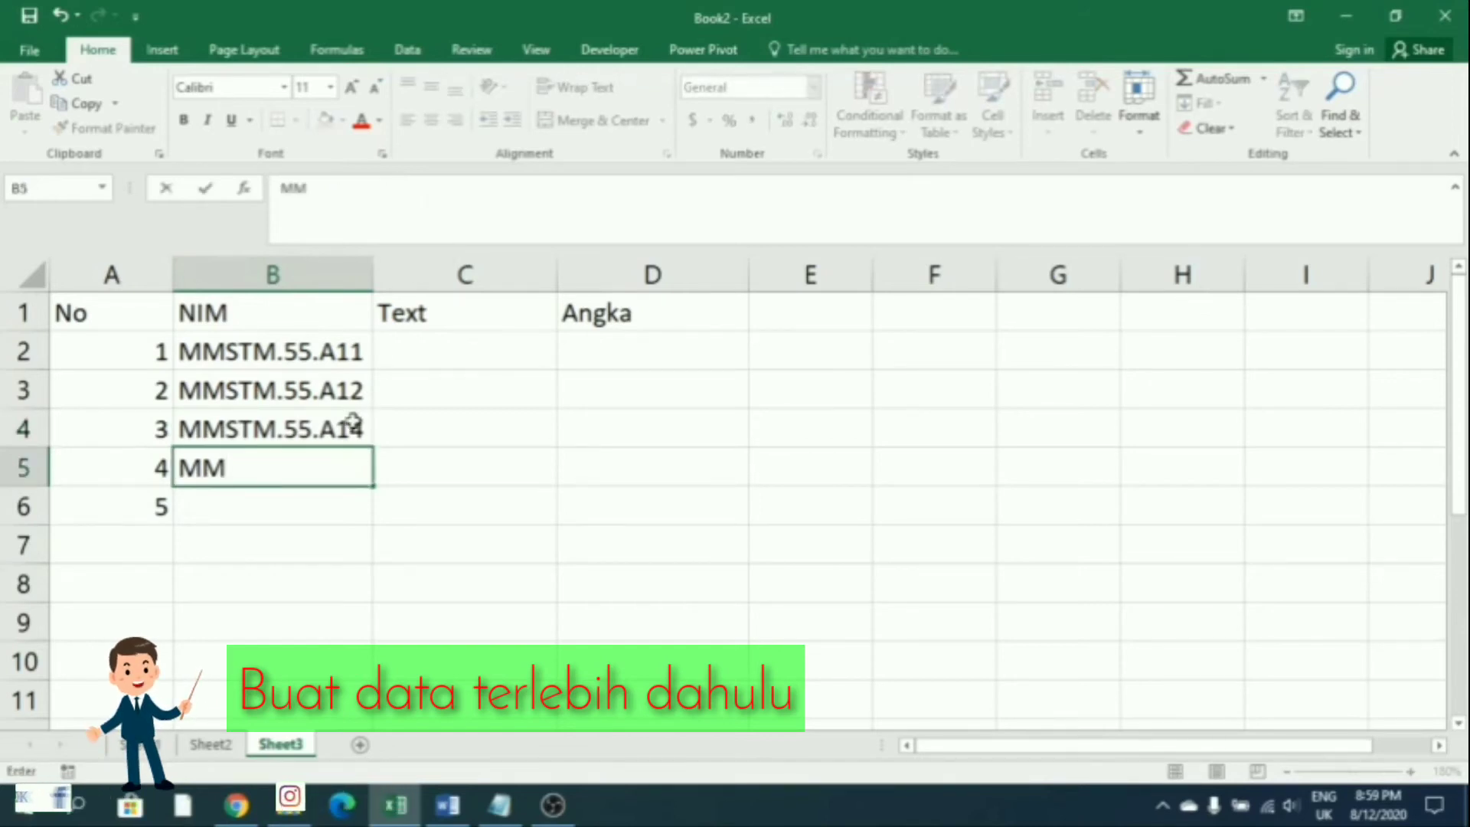
{"action": "type", "text": "STM."}
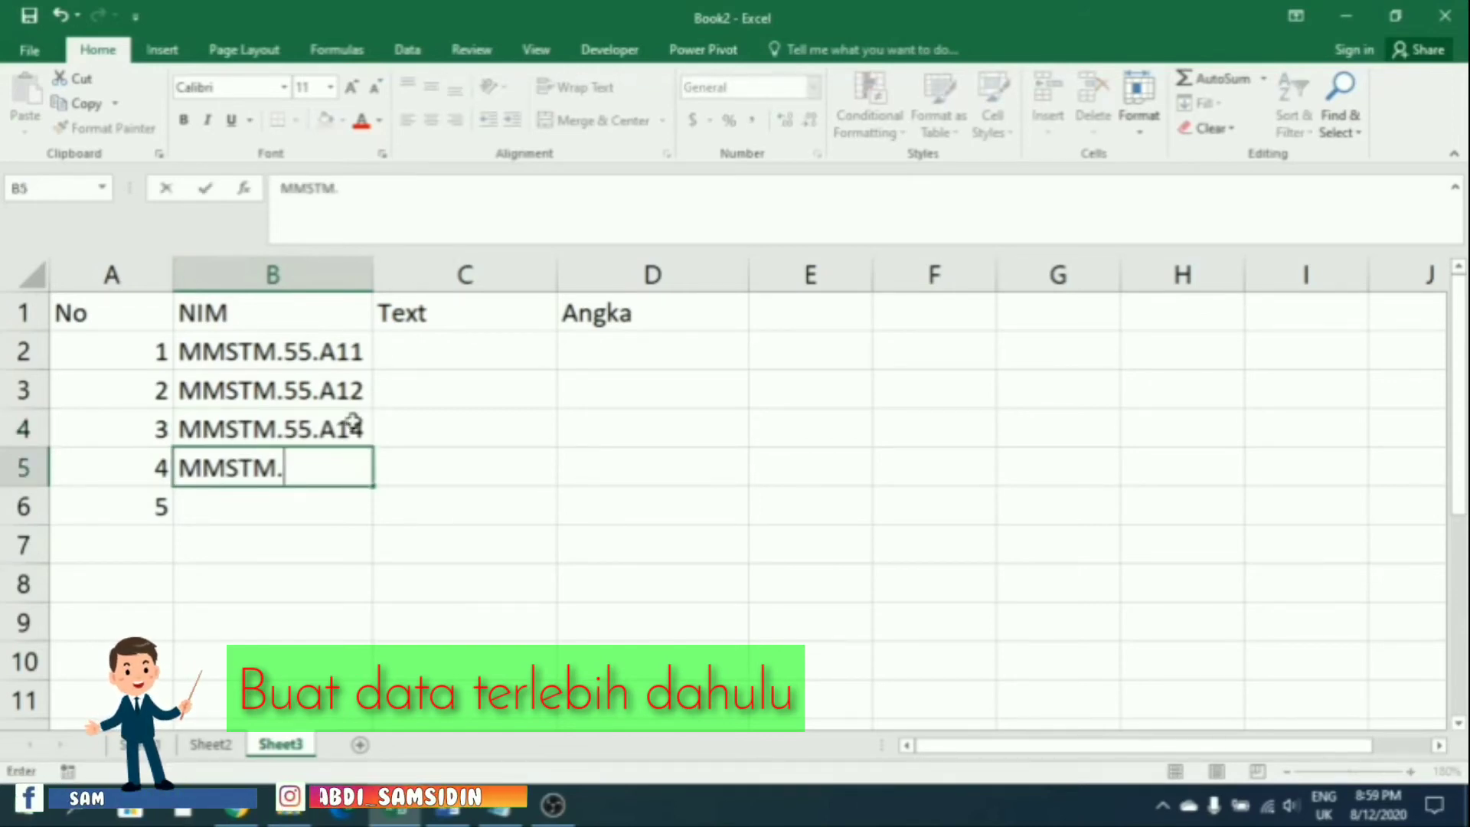
{"action": "type", "text": "55.A"}
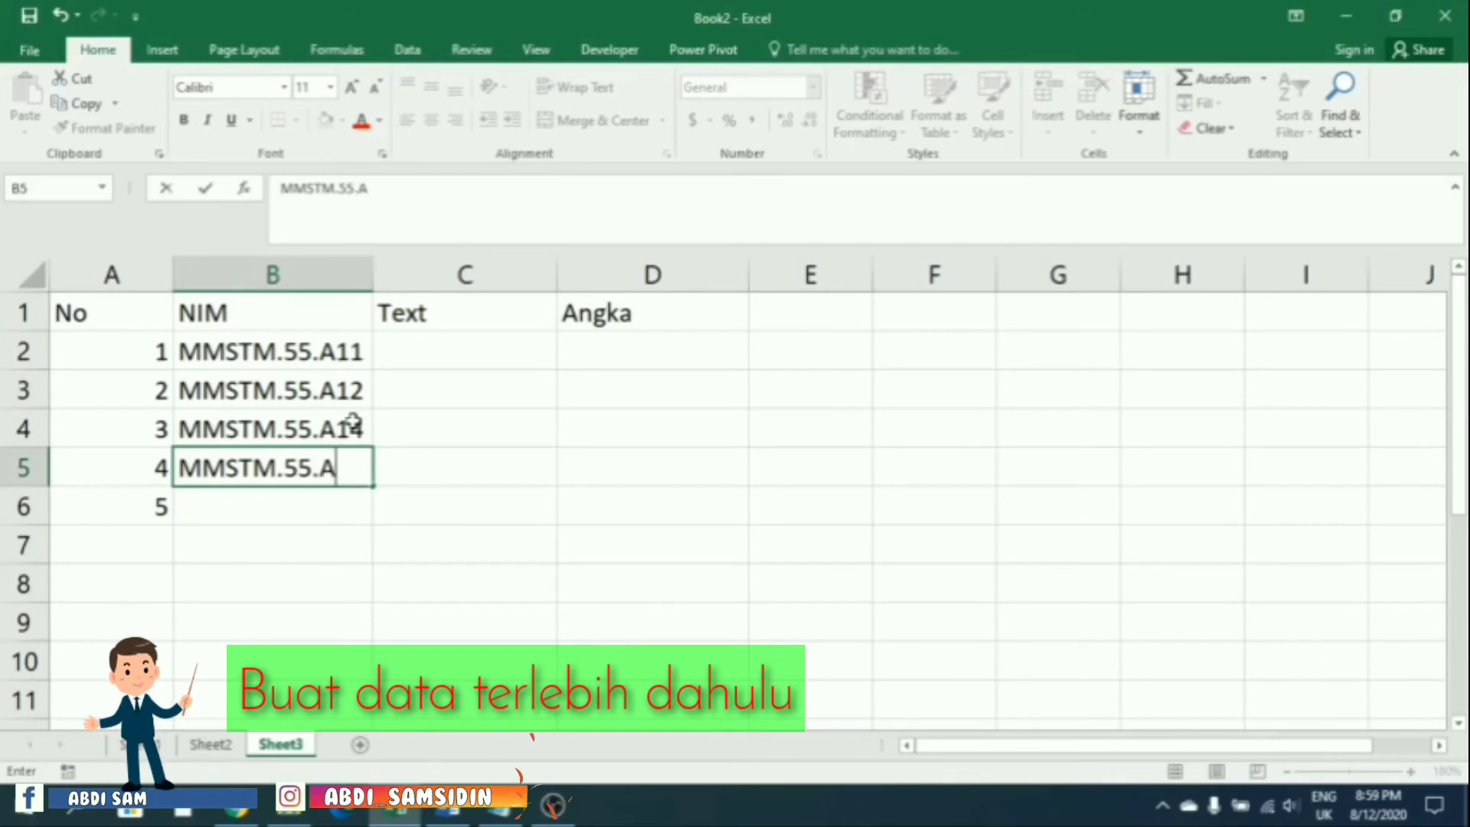
{"action": "type", "text": "15"}
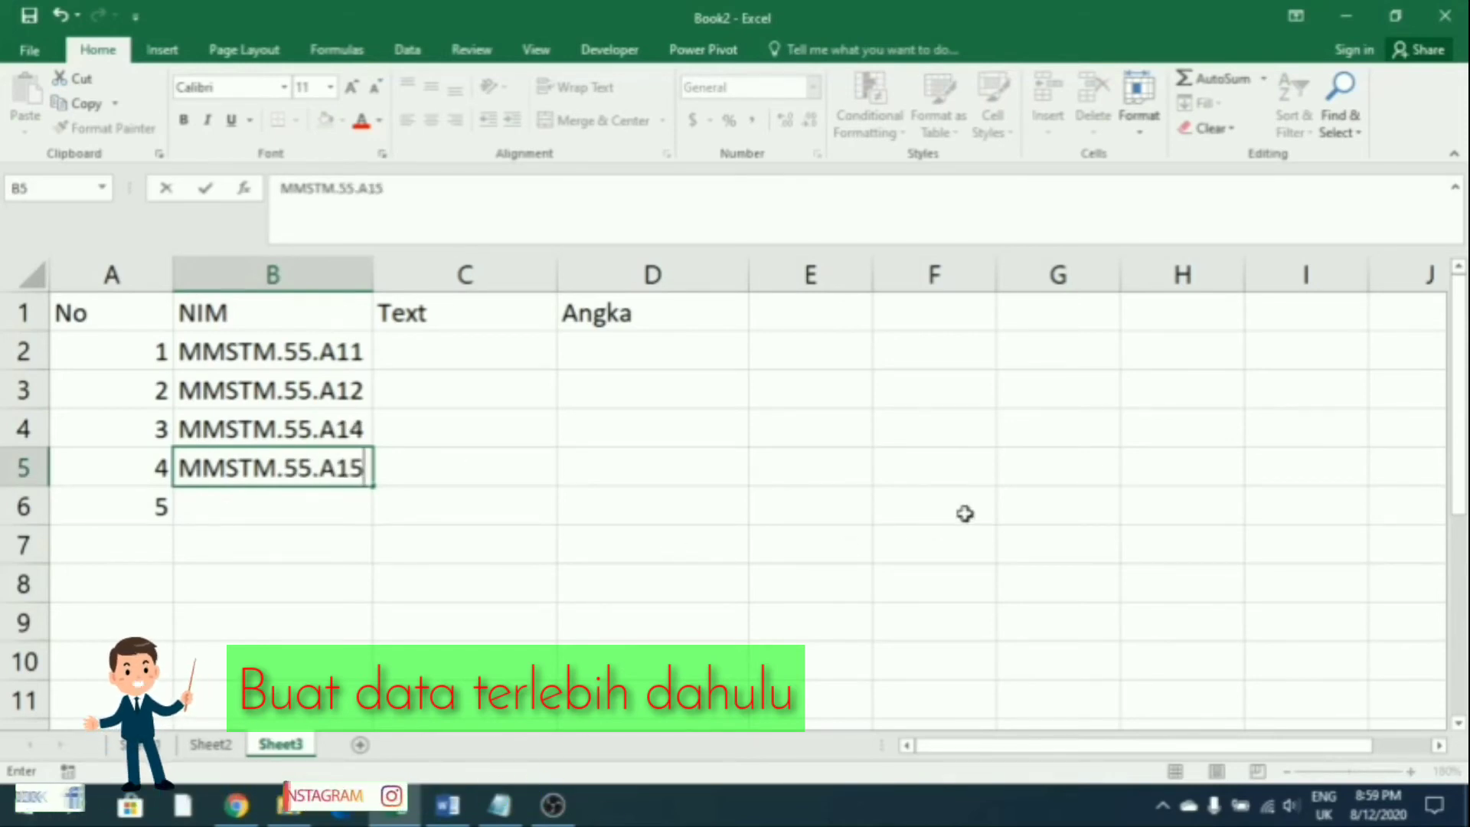
{"action": "key", "text": "Return"}
{"action": "type", "text": ",,"}
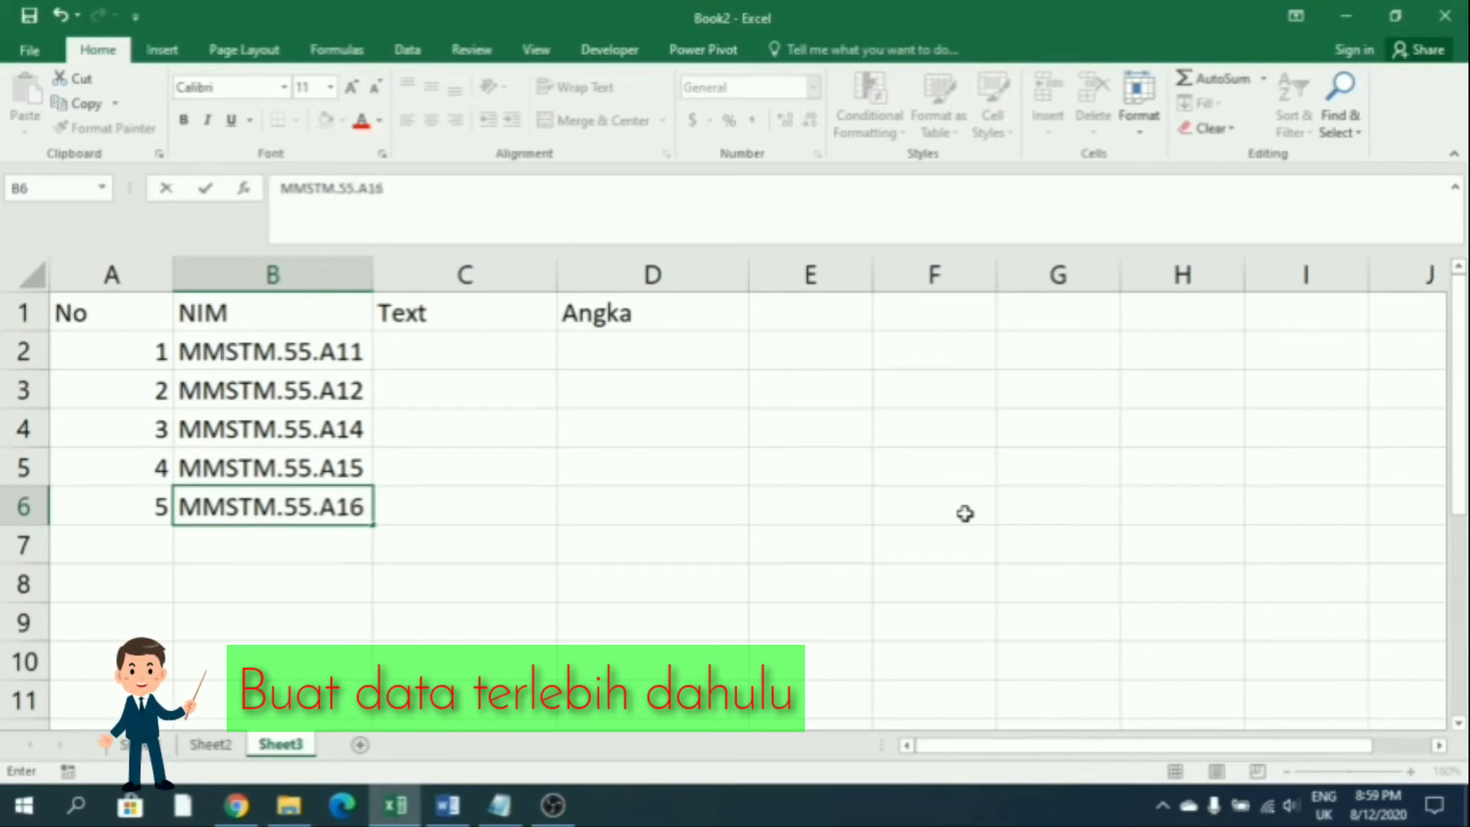
{"action": "key", "text": "Return"}
Format A1:D6 as a table in an orange Medium banded style and autofit column A
{"action": "left_click_drag", "start_coordinate": [55, 300], "coordinate": [618, 504]}
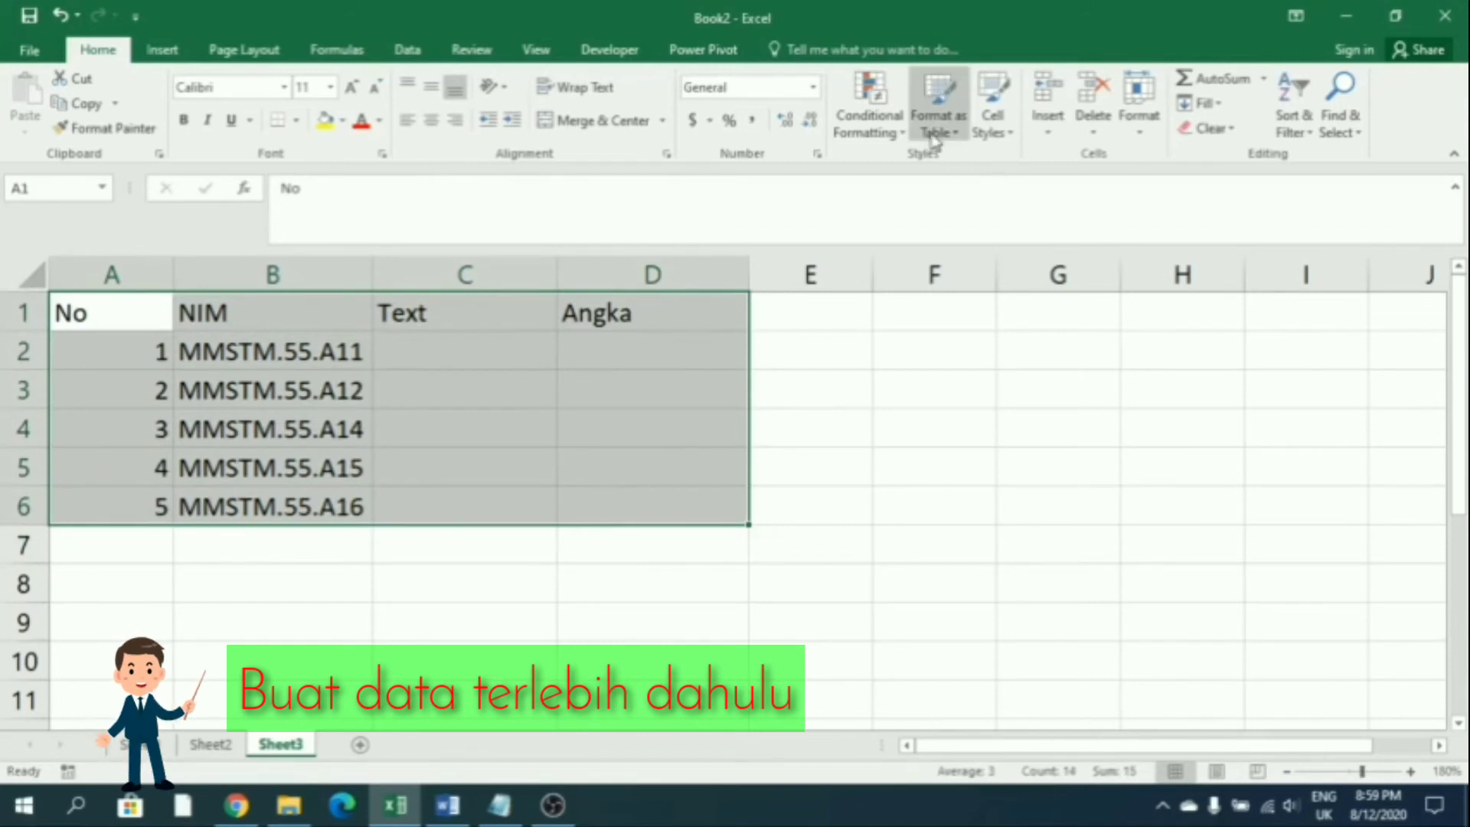
{"action": "left_click", "coordinate": [937, 115]}
{"action": "left_click", "coordinate": [962, 187]}
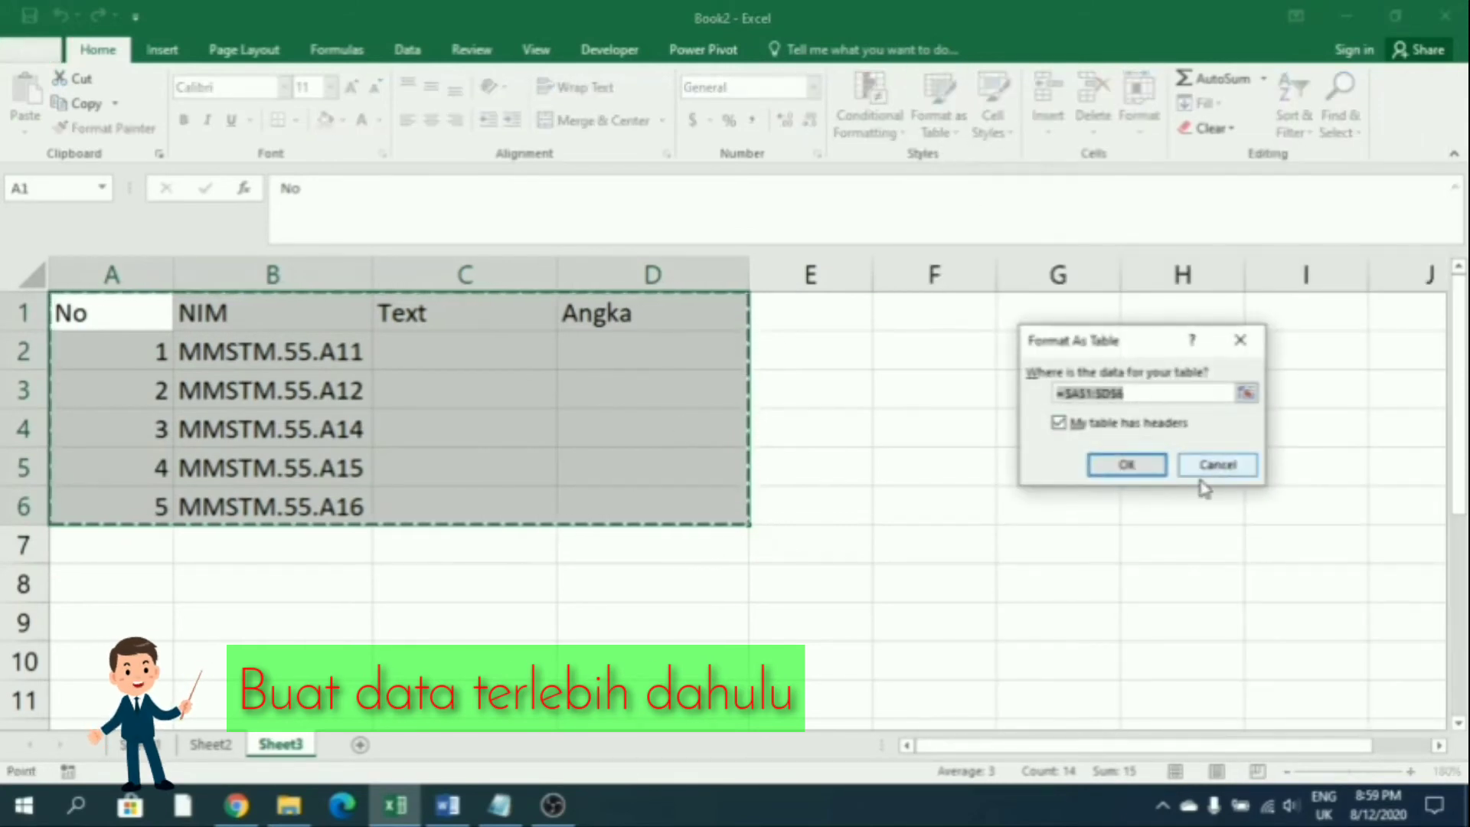
{"action": "left_click", "coordinate": [1207, 469]}
{"action": "left_click", "coordinate": [938, 115]}
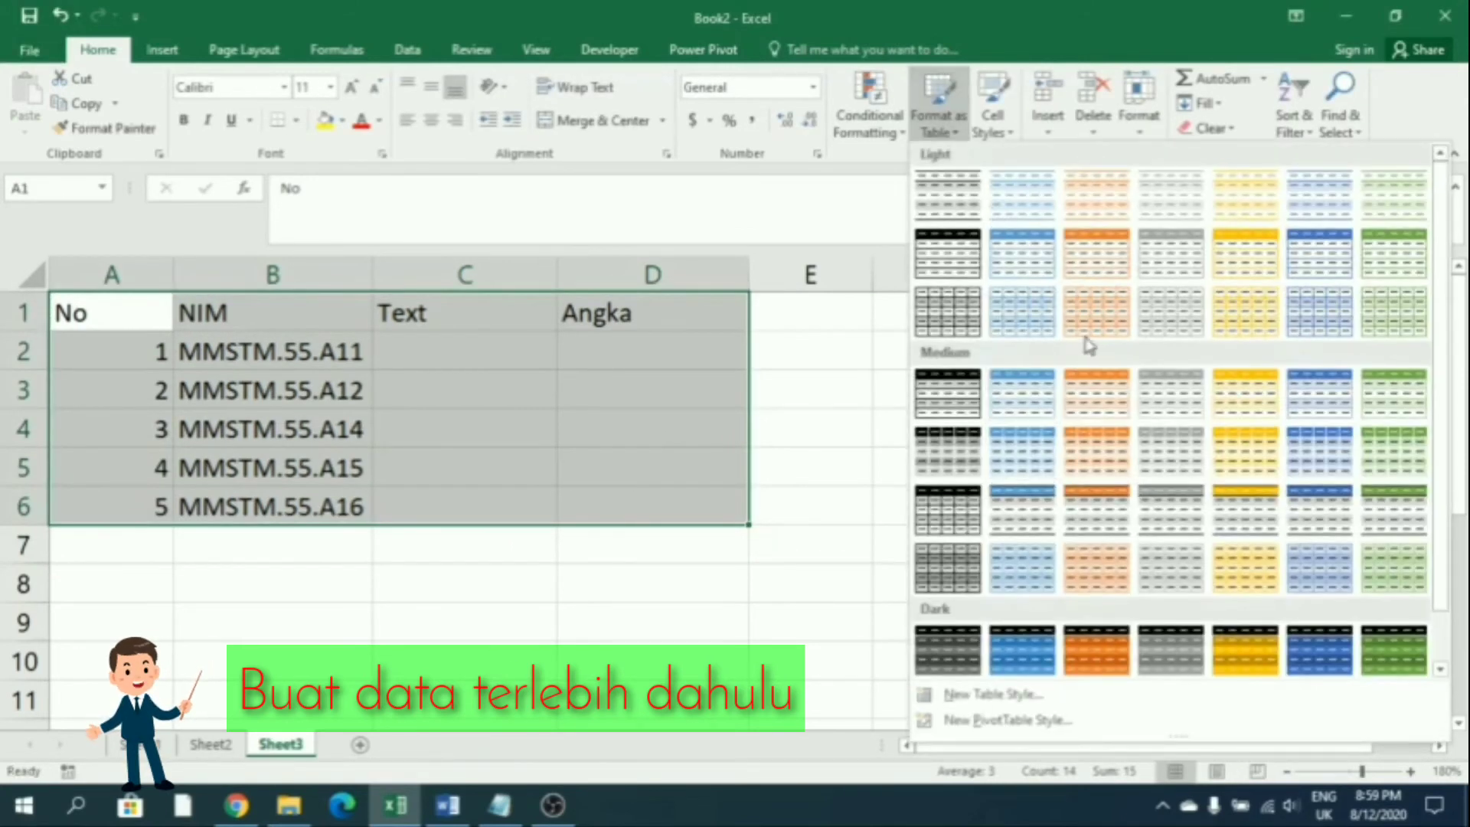
{"action": "left_click", "coordinate": [1075, 394]}
{"action": "left_click", "coordinate": [1101, 461]}
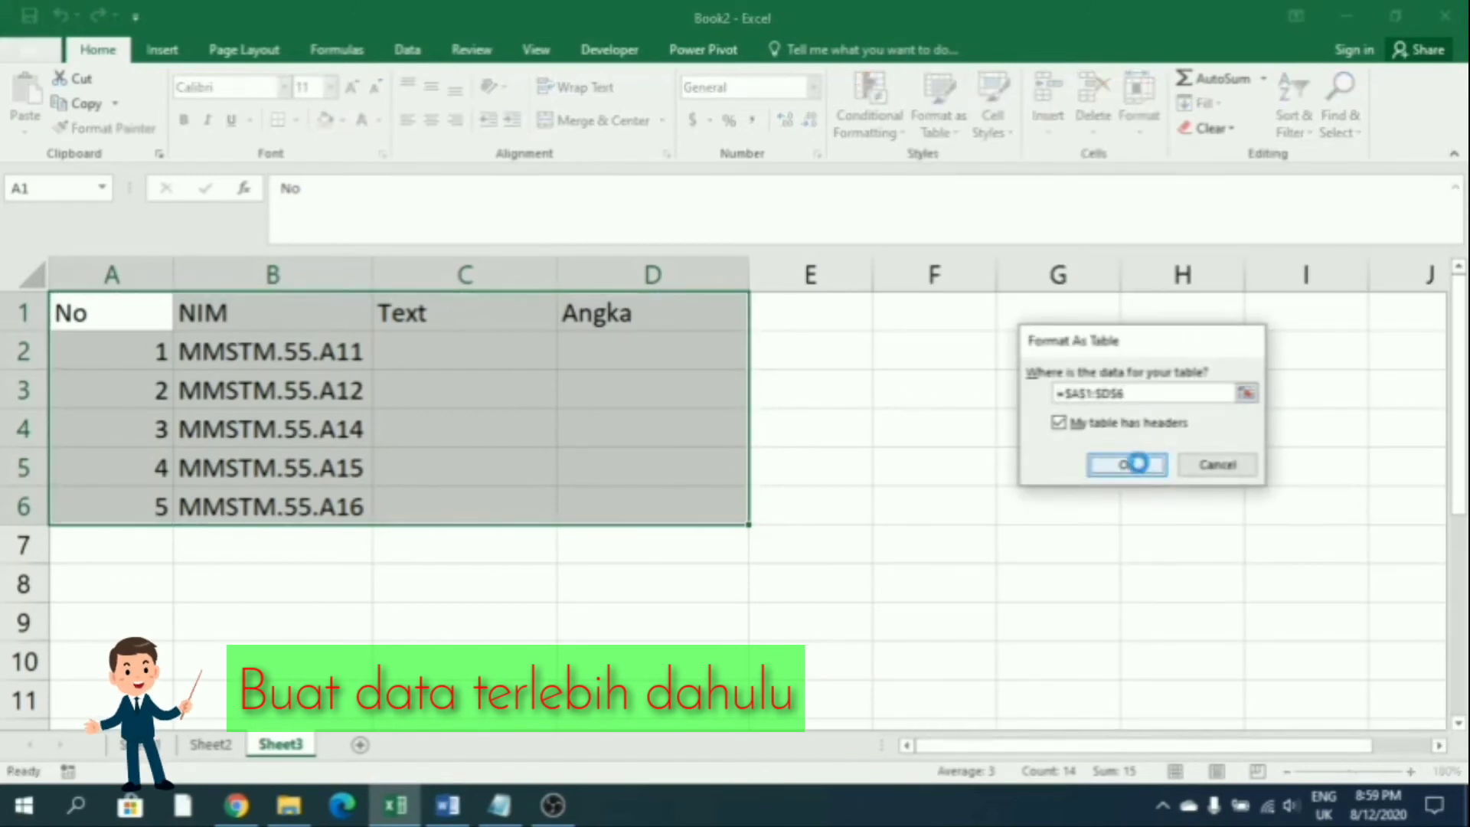
{"action": "double_click", "coordinate": [175, 270]}
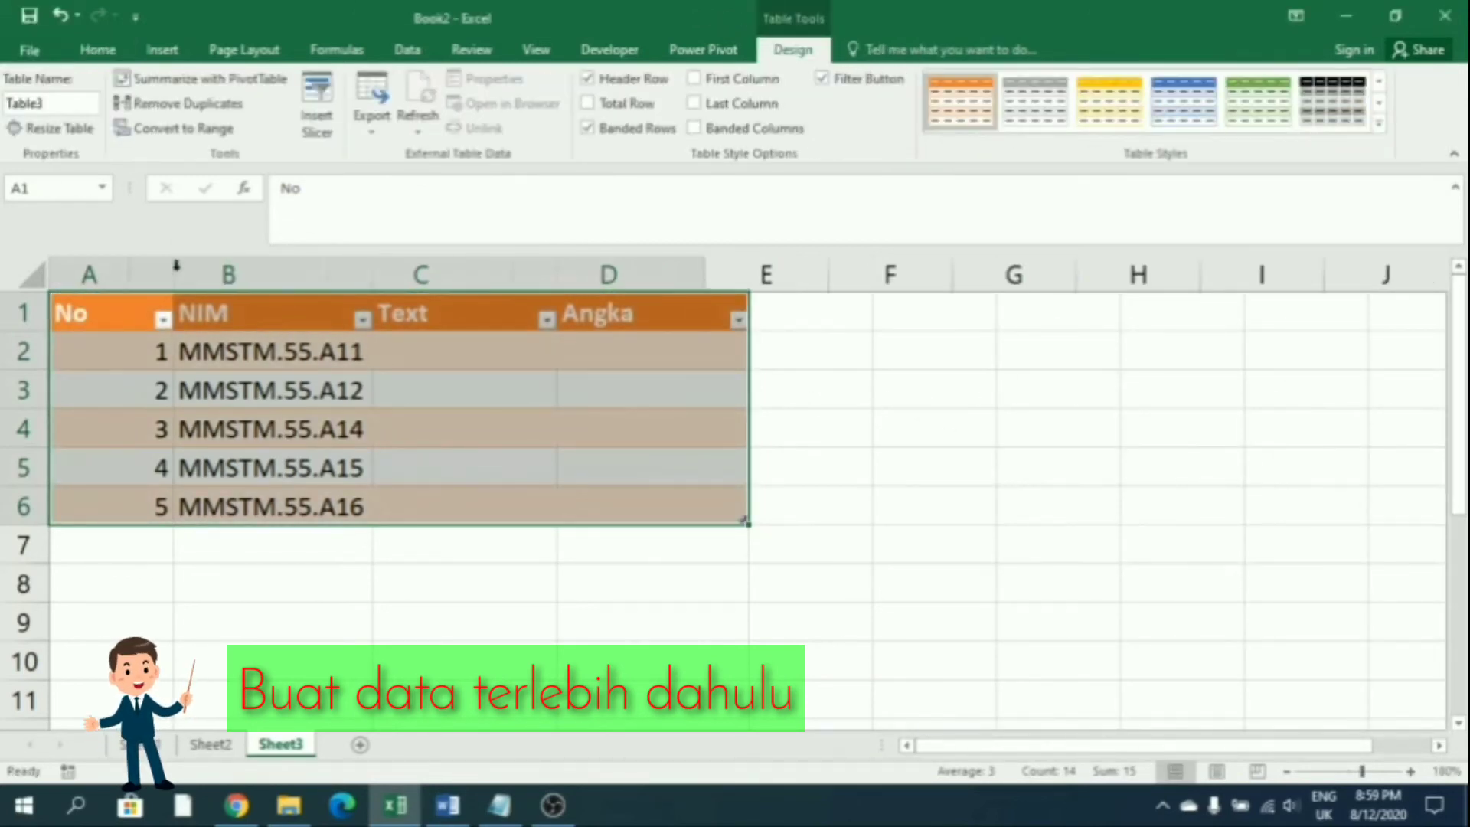
{"action": "left_click", "coordinate": [325, 466]}
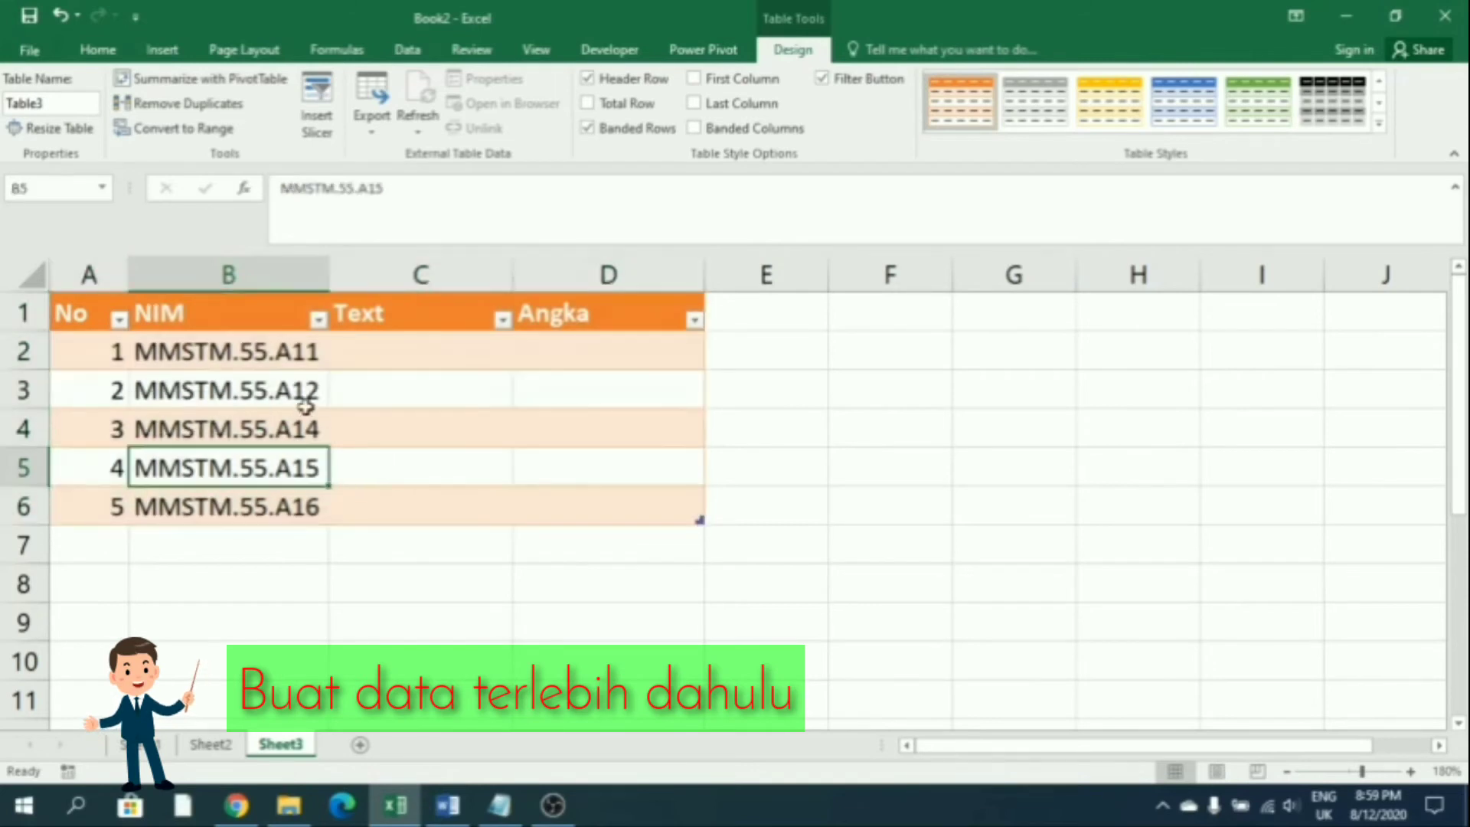
{"action": "left_click_drag", "start_coordinate": [77, 314], "coordinate": [601, 314]}
Centre the No, NIM, Text and Angka header text
{"action": "left_click", "coordinate": [98, 50]}
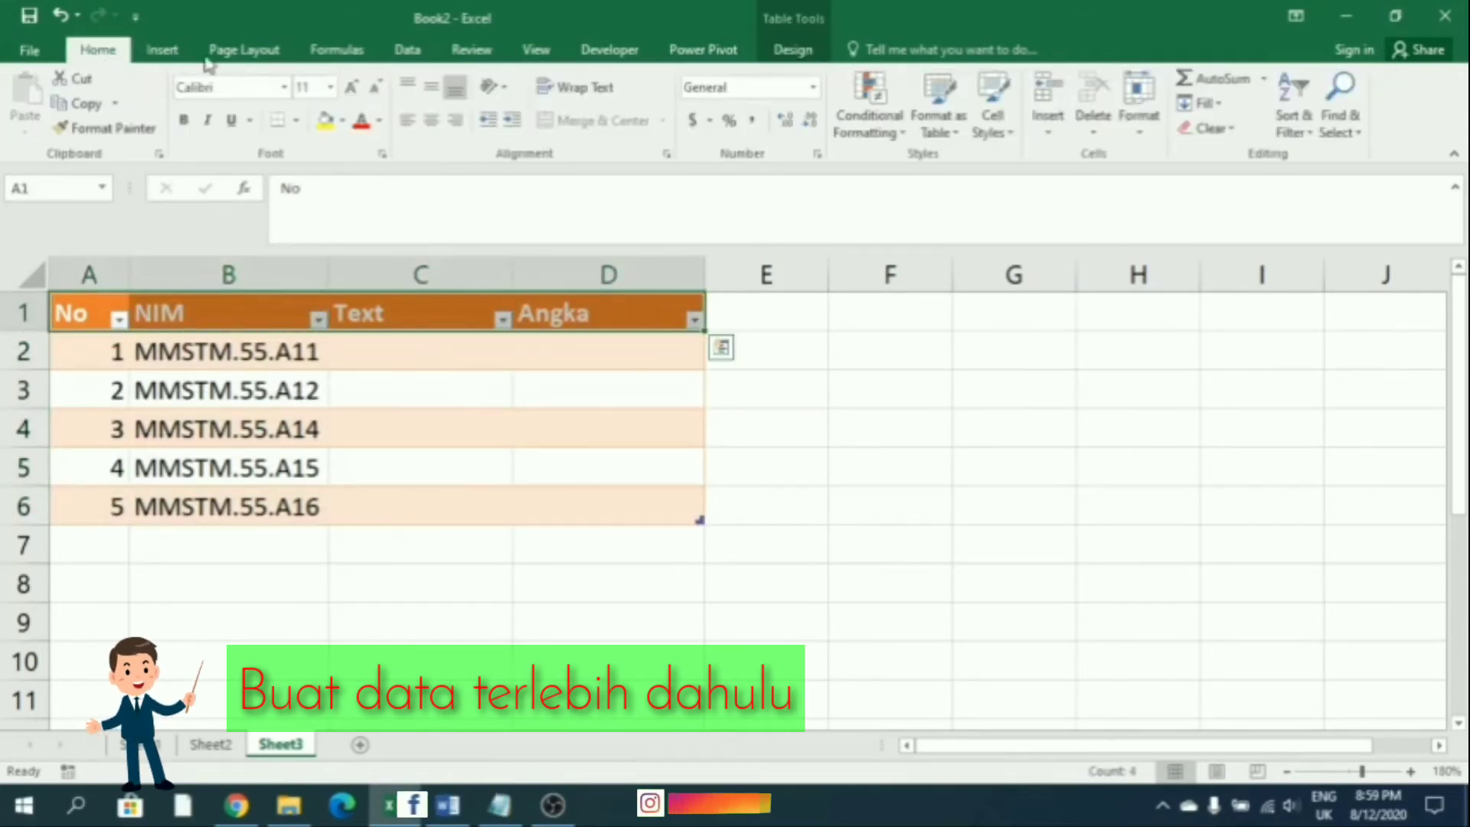
{"action": "left_click", "coordinate": [433, 122]}
{"action": "left_click", "coordinate": [607, 452]}
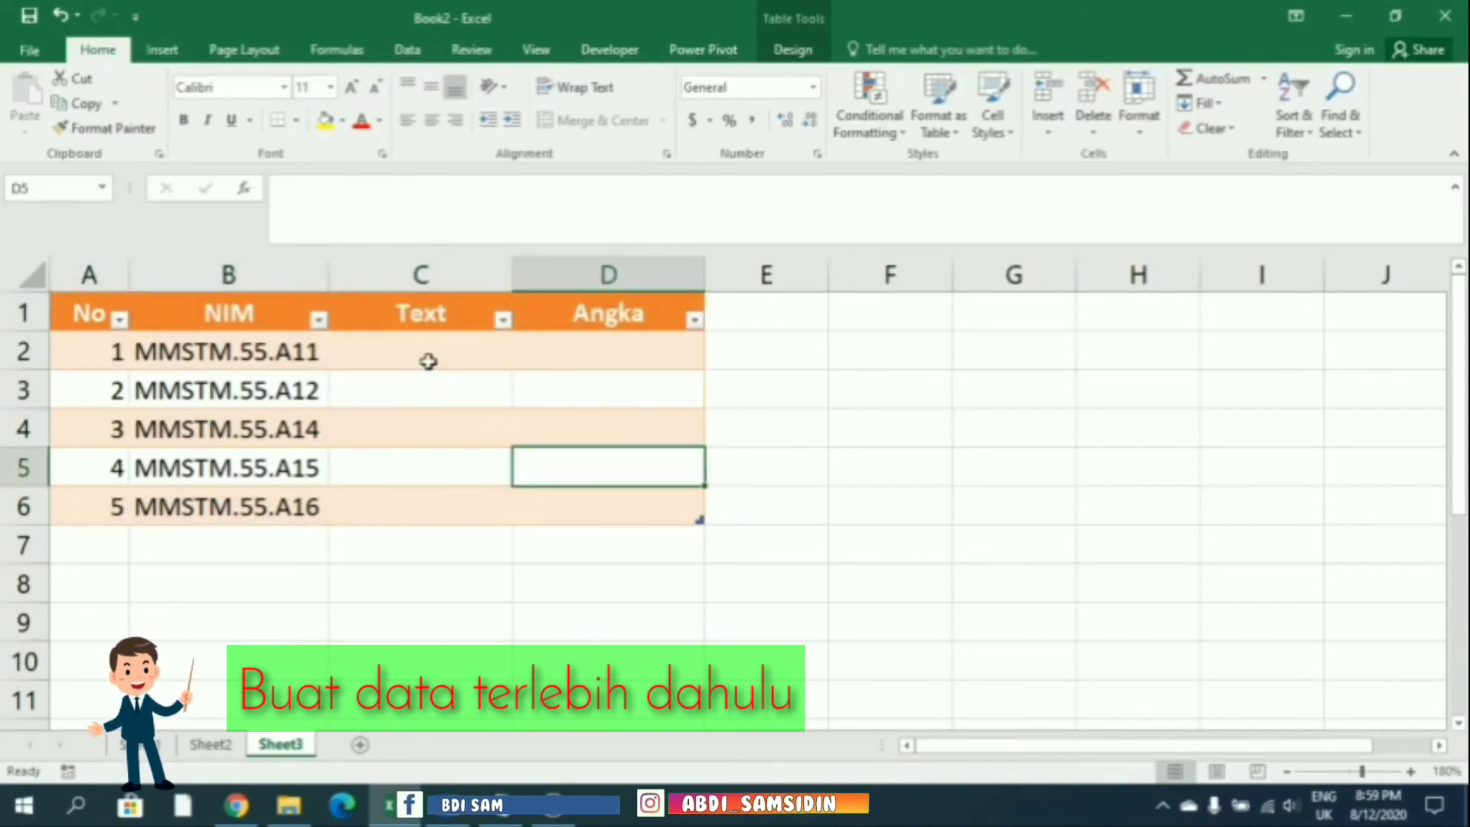
Enter MMSTM in C2 and Flash Fill it down the Text column
{"action": "left_click", "coordinate": [427, 359]}
{"action": "type", "text": "mm"}
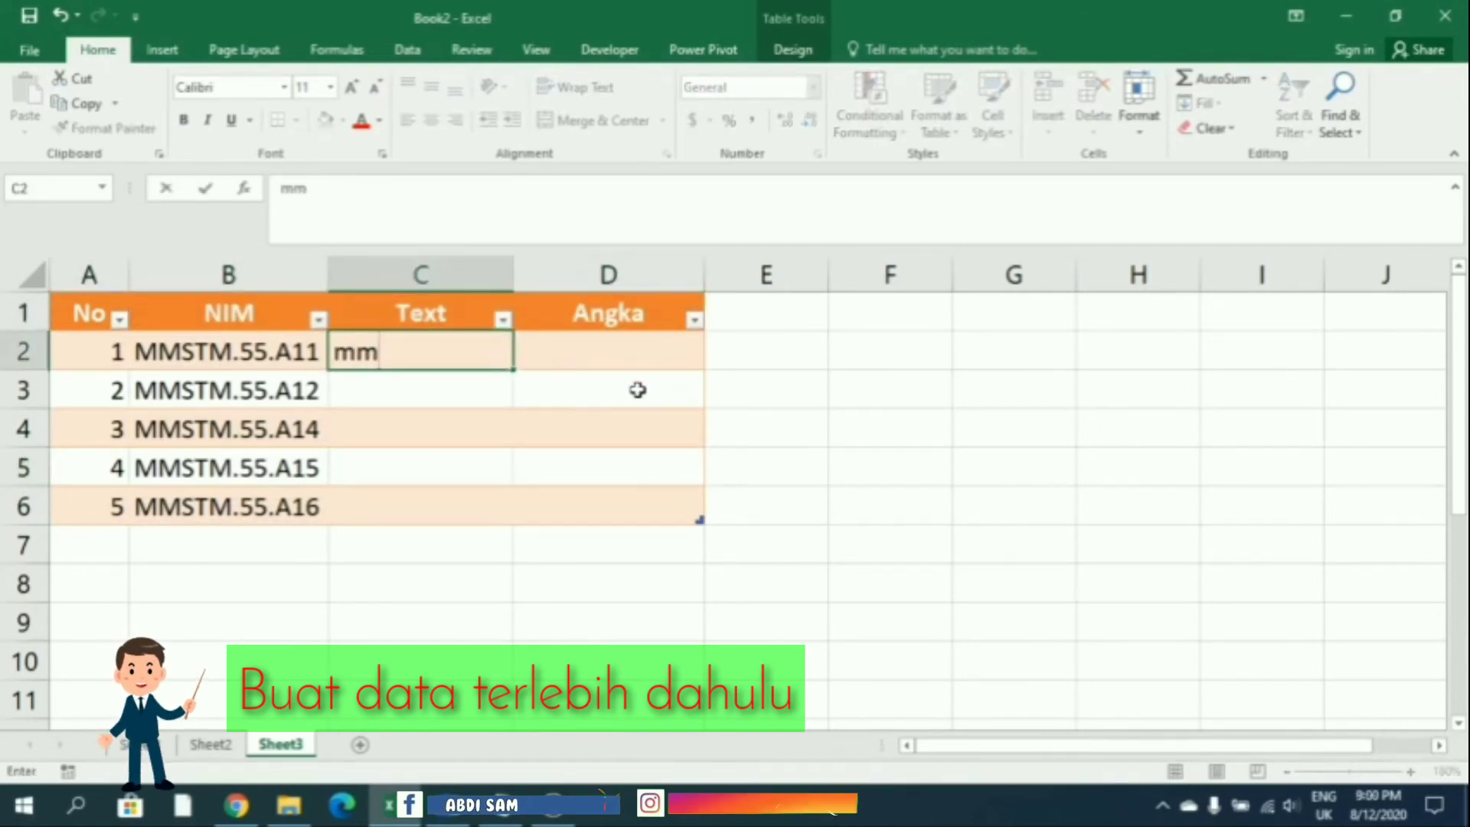
{"action": "key", "text": "BackSpace"}
{"action": "key", "text": "BackSpace"}
{"action": "type", "text": "MMSTM"}
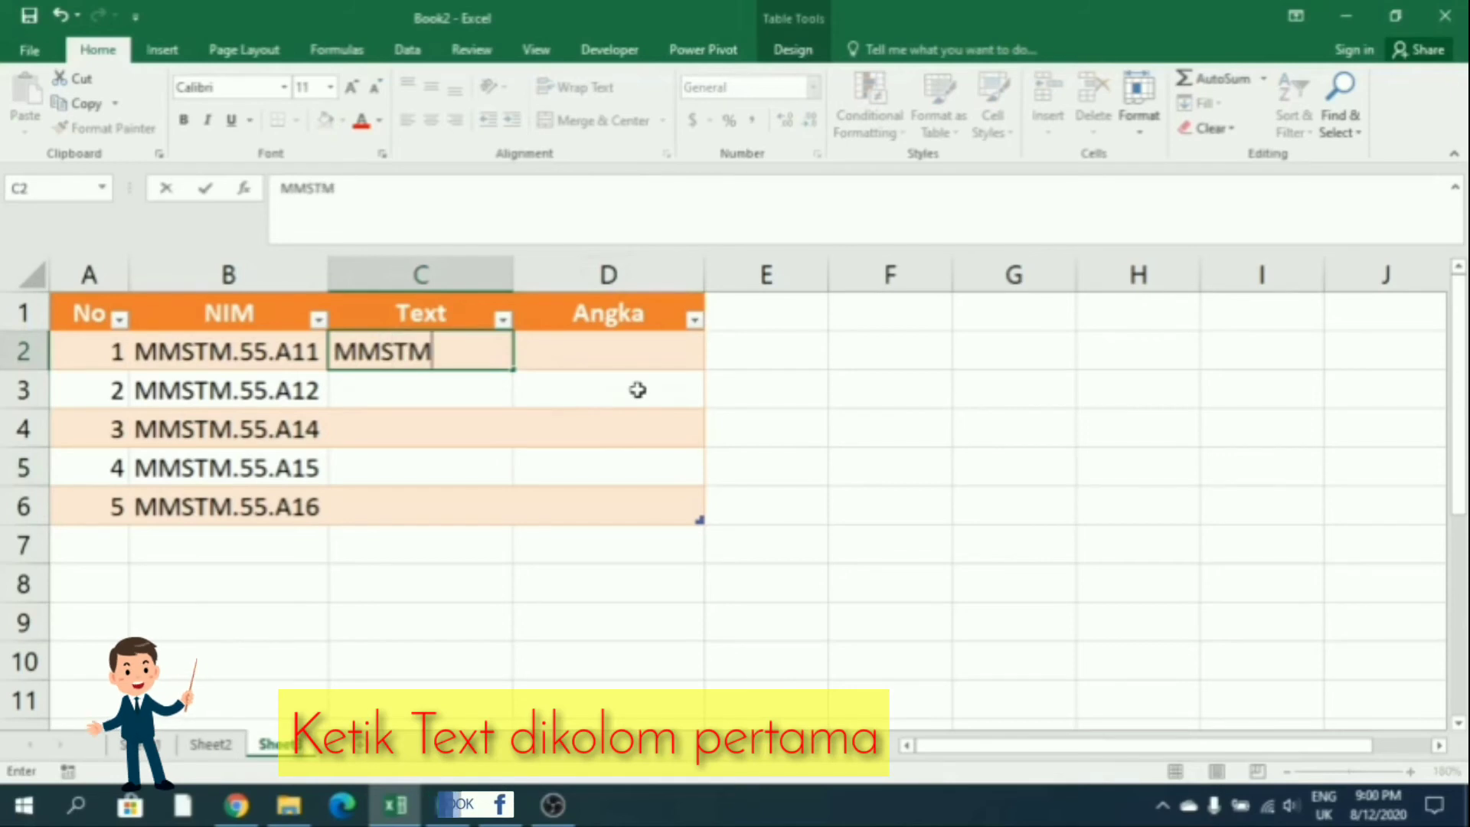
{"action": "key", "text": "Return"}
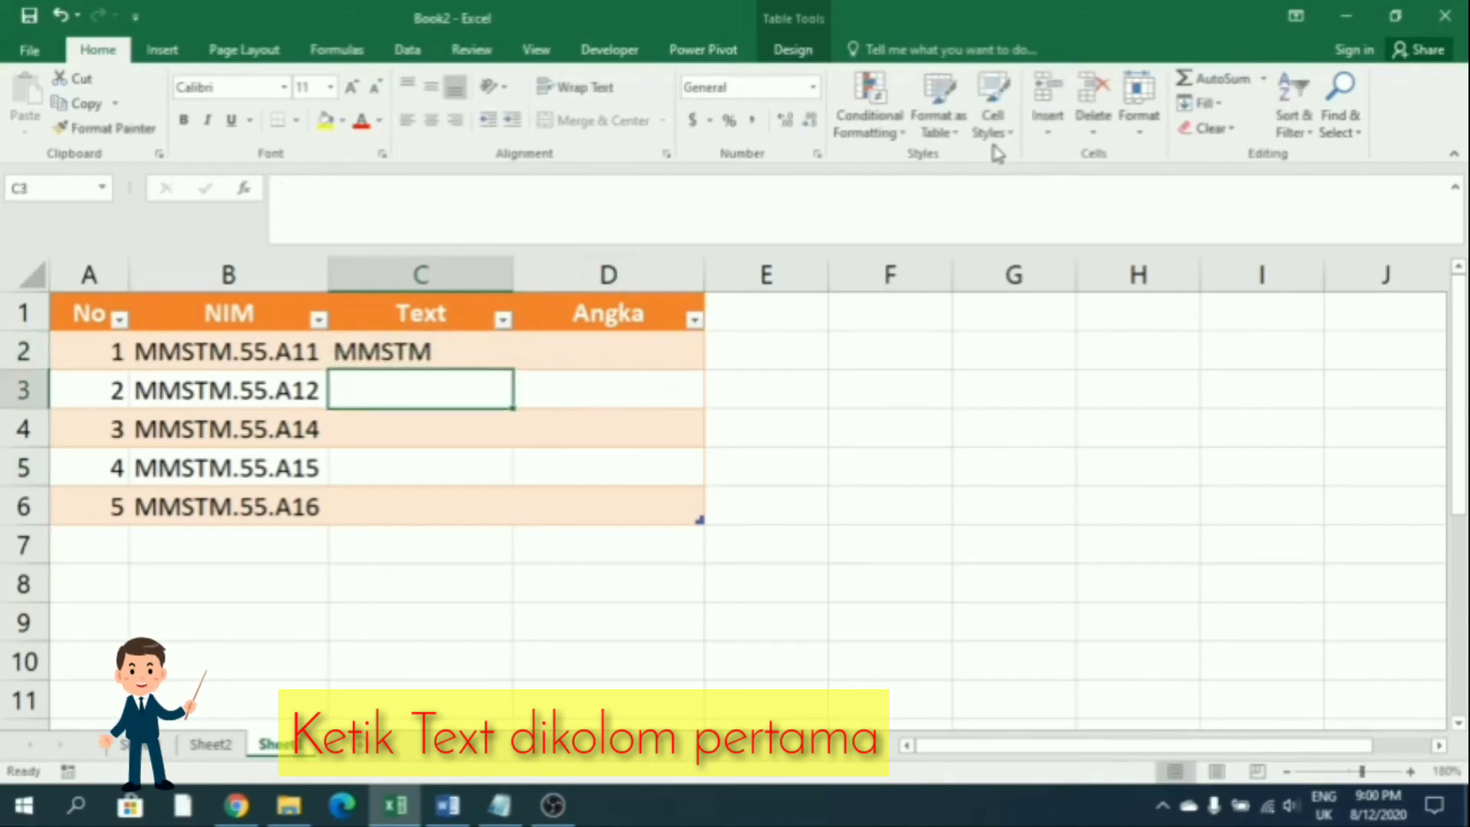
{"action": "left_click", "coordinate": [1200, 103]}
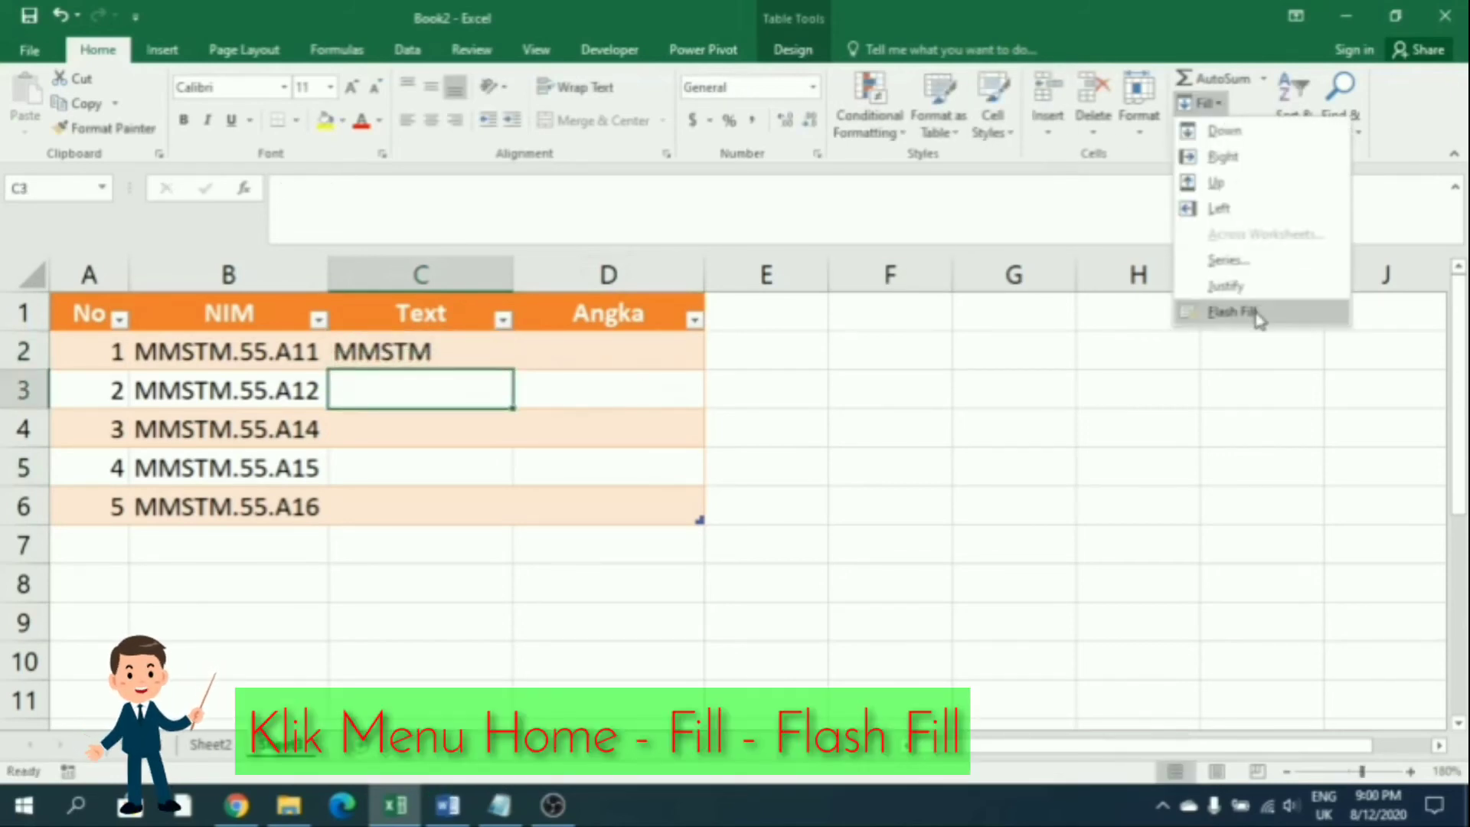
{"action": "left_click", "coordinate": [1233, 312]}
{"action": "left_click", "coordinate": [617, 350]}
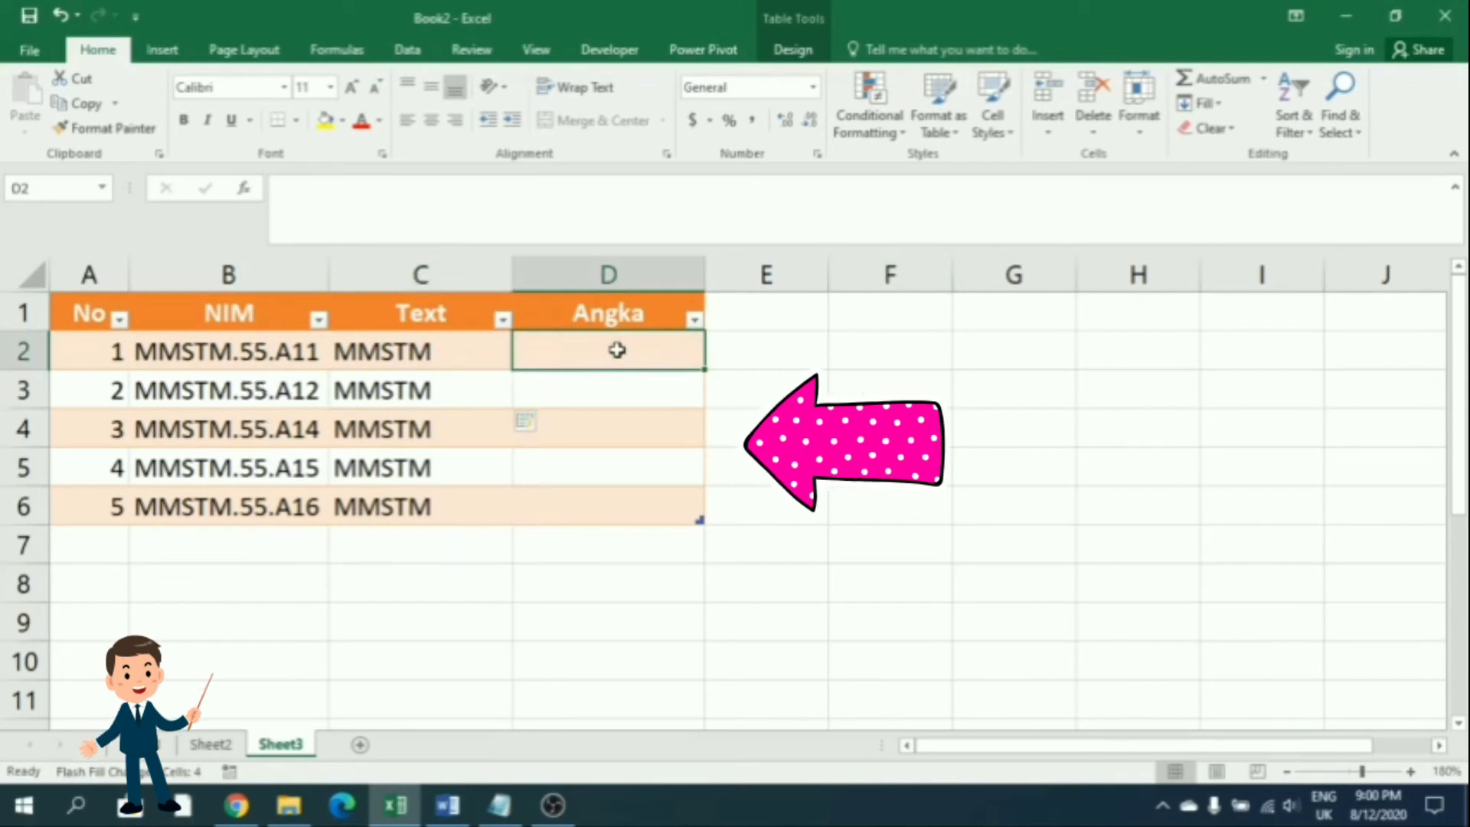
{"action": "type", "text": "5511"}
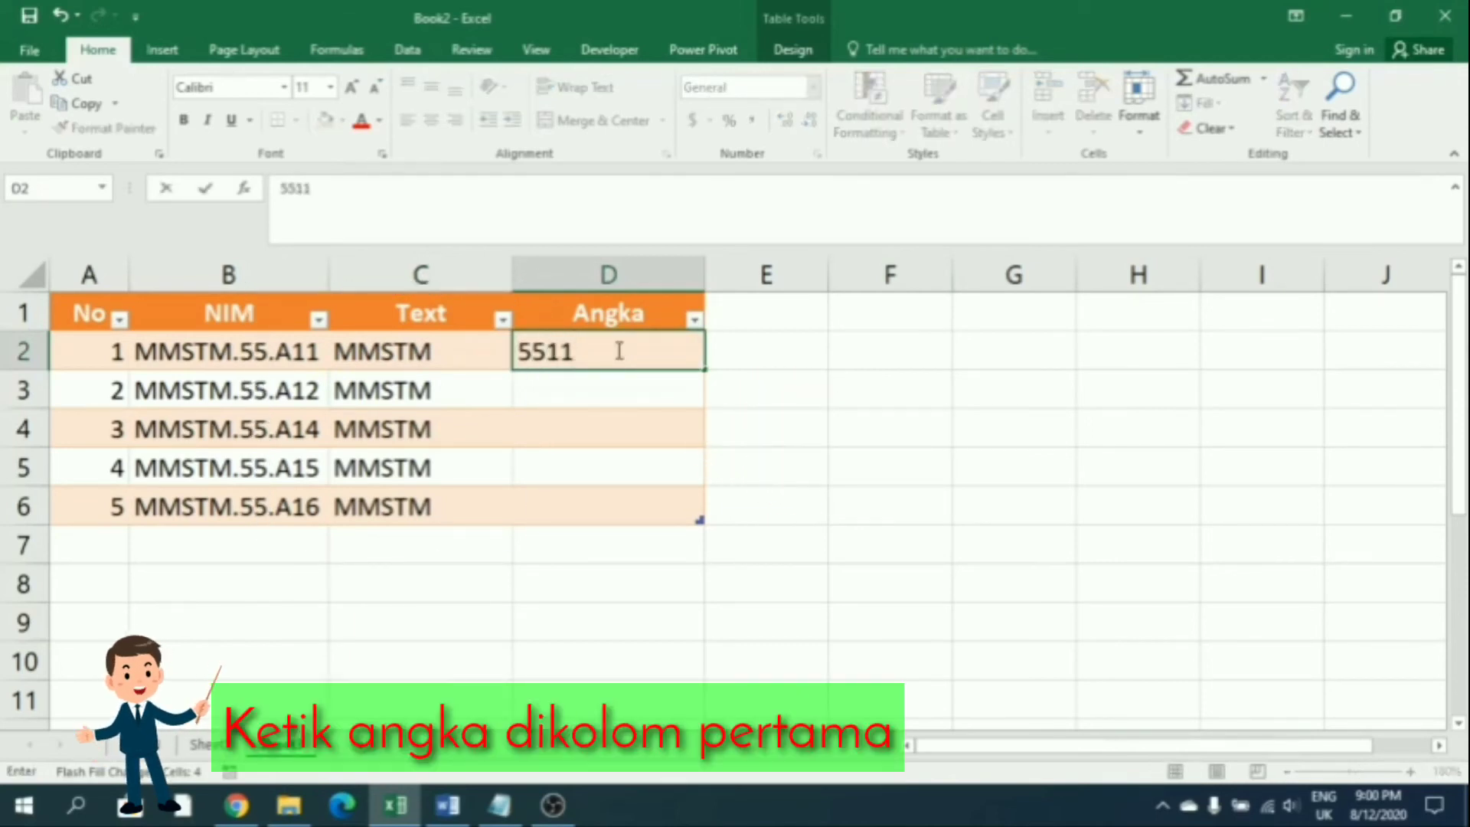
Enter 5511 in D2 and Flash Fill the Angka column with 5512, 5514, 5515, 5516
{"action": "key", "text": "Return"}
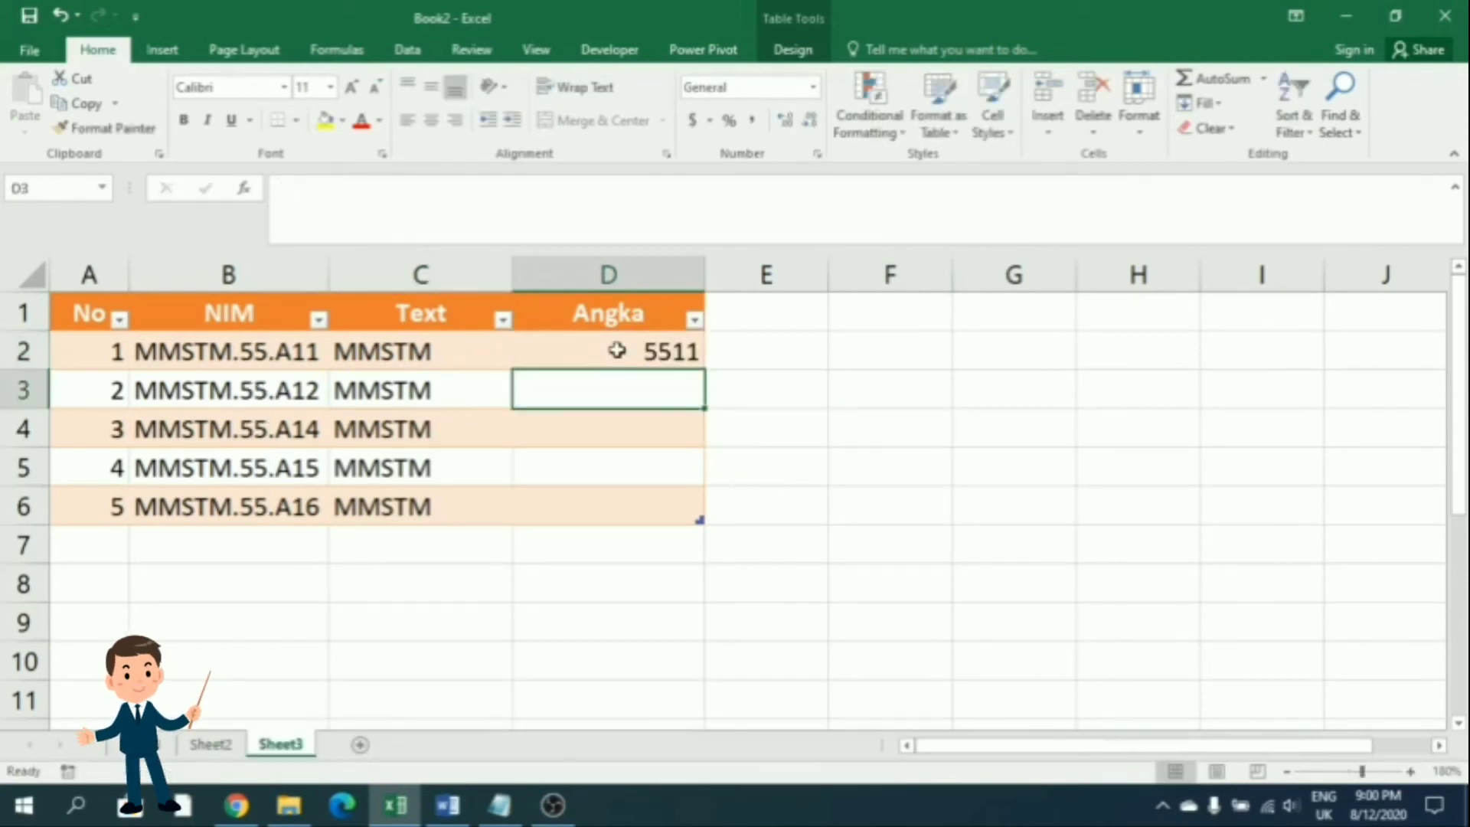
{"action": "left_click", "coordinate": [574, 348]}
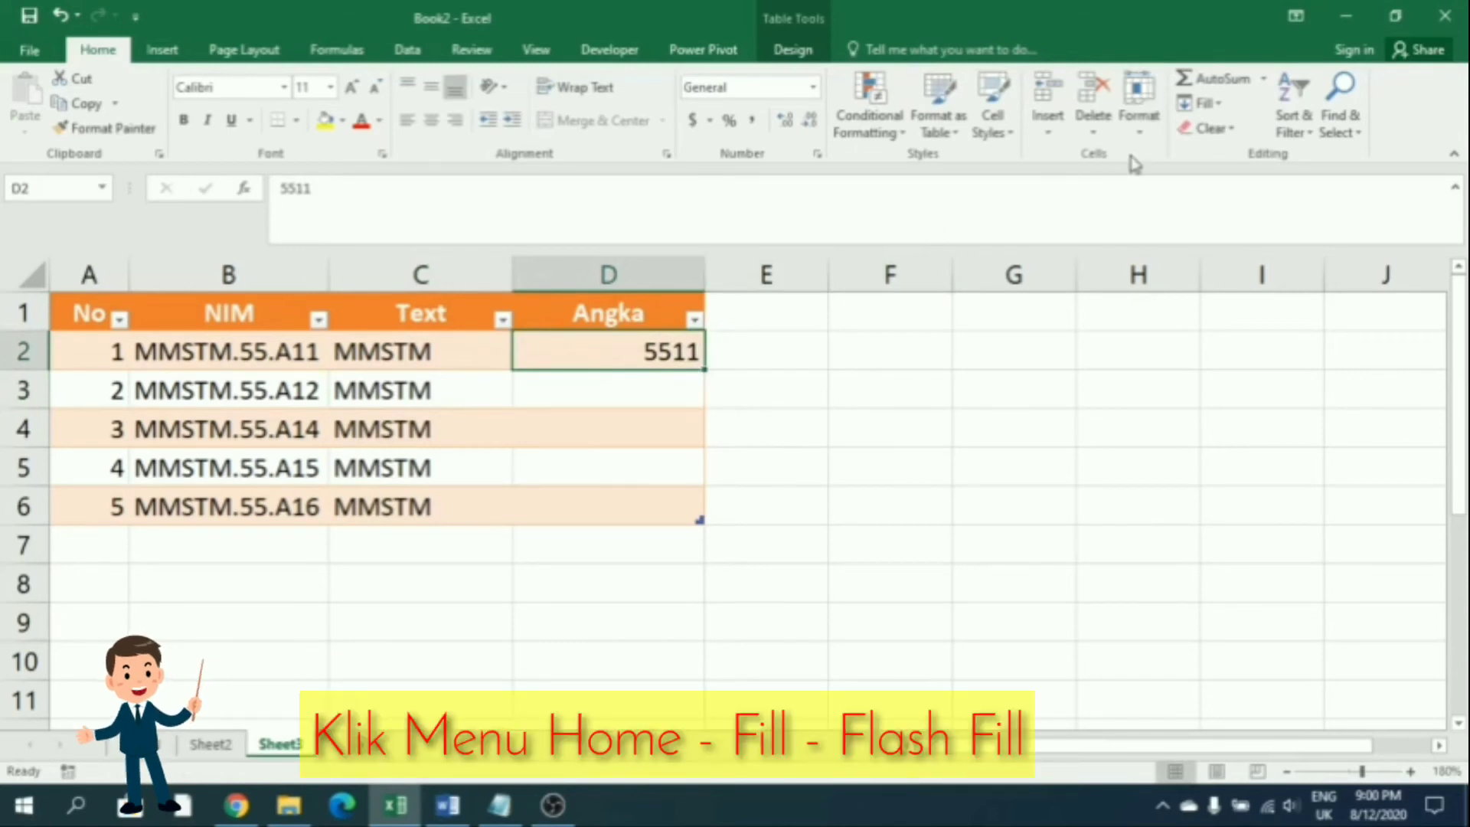
{"action": "left_click", "coordinate": [663, 389]}
{"action": "left_click", "coordinate": [1200, 103]}
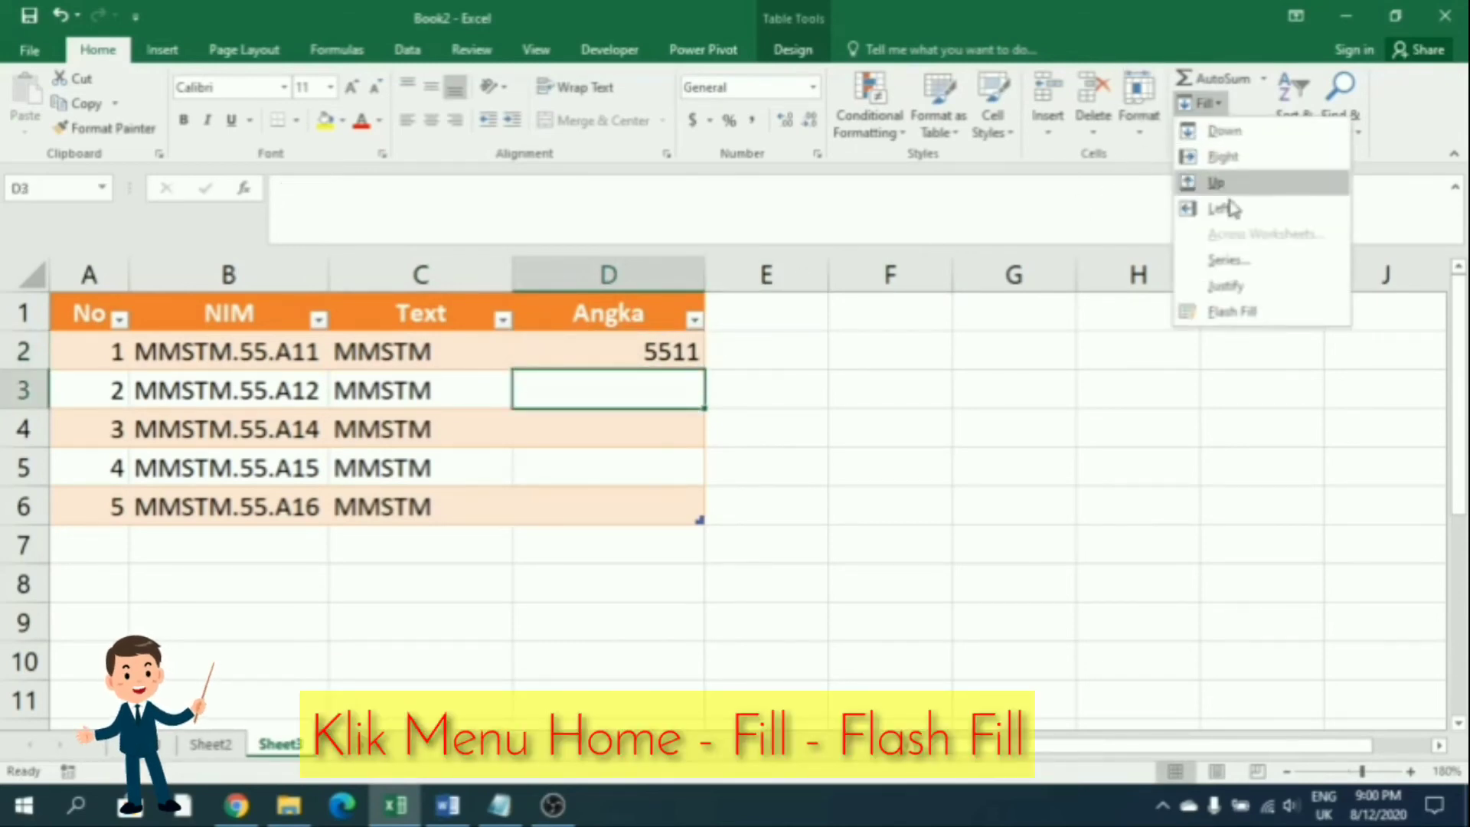
{"action": "left_click", "coordinate": [1232, 310]}
{"action": "left_click", "coordinate": [888, 465]}
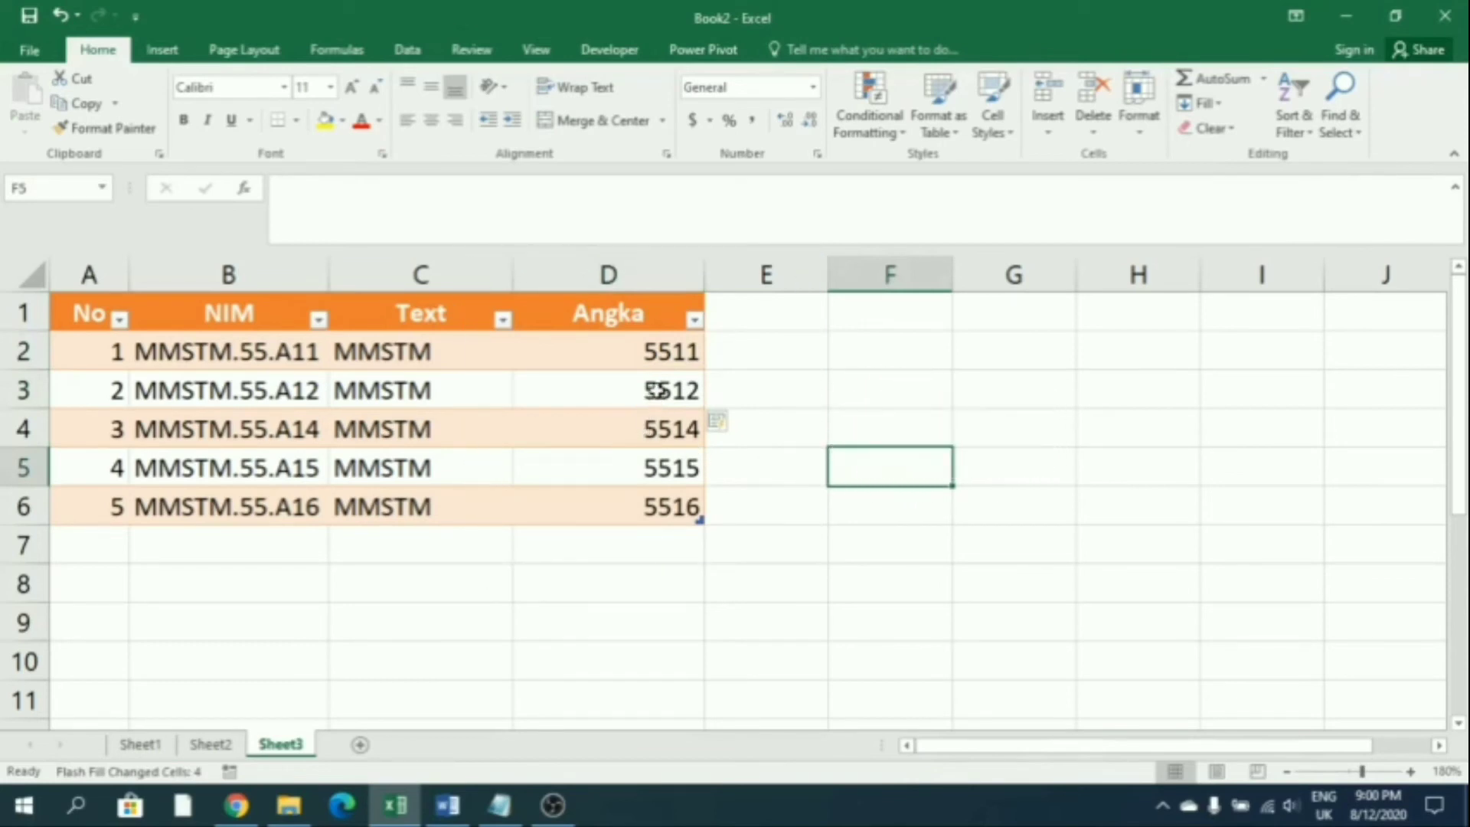
{"action": "left_click", "coordinate": [659, 574]}
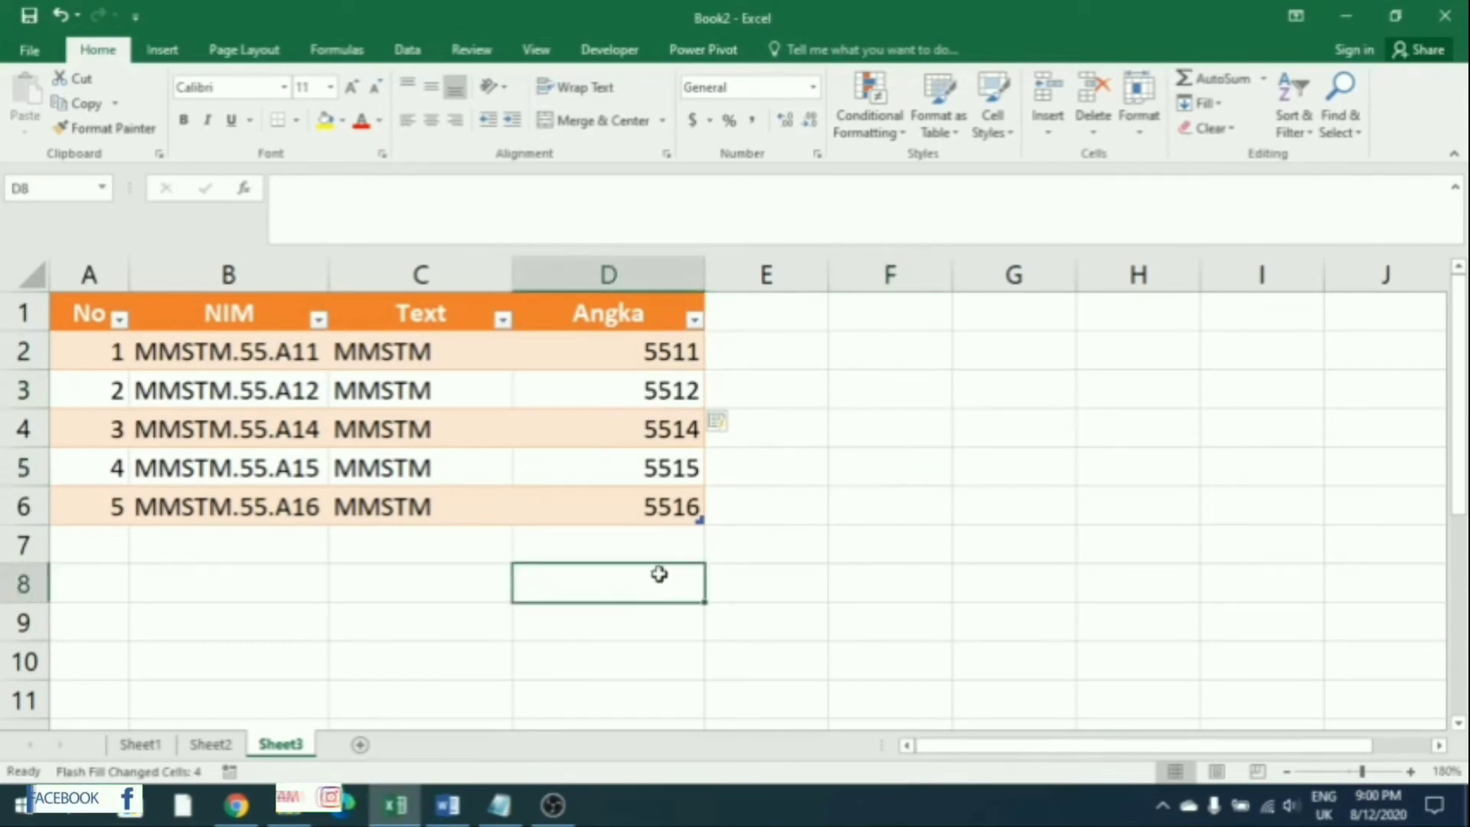
Add a 'Text & Angka' heading in E1, extending the table with a new column
{"action": "left_click", "coordinate": [774, 302]}
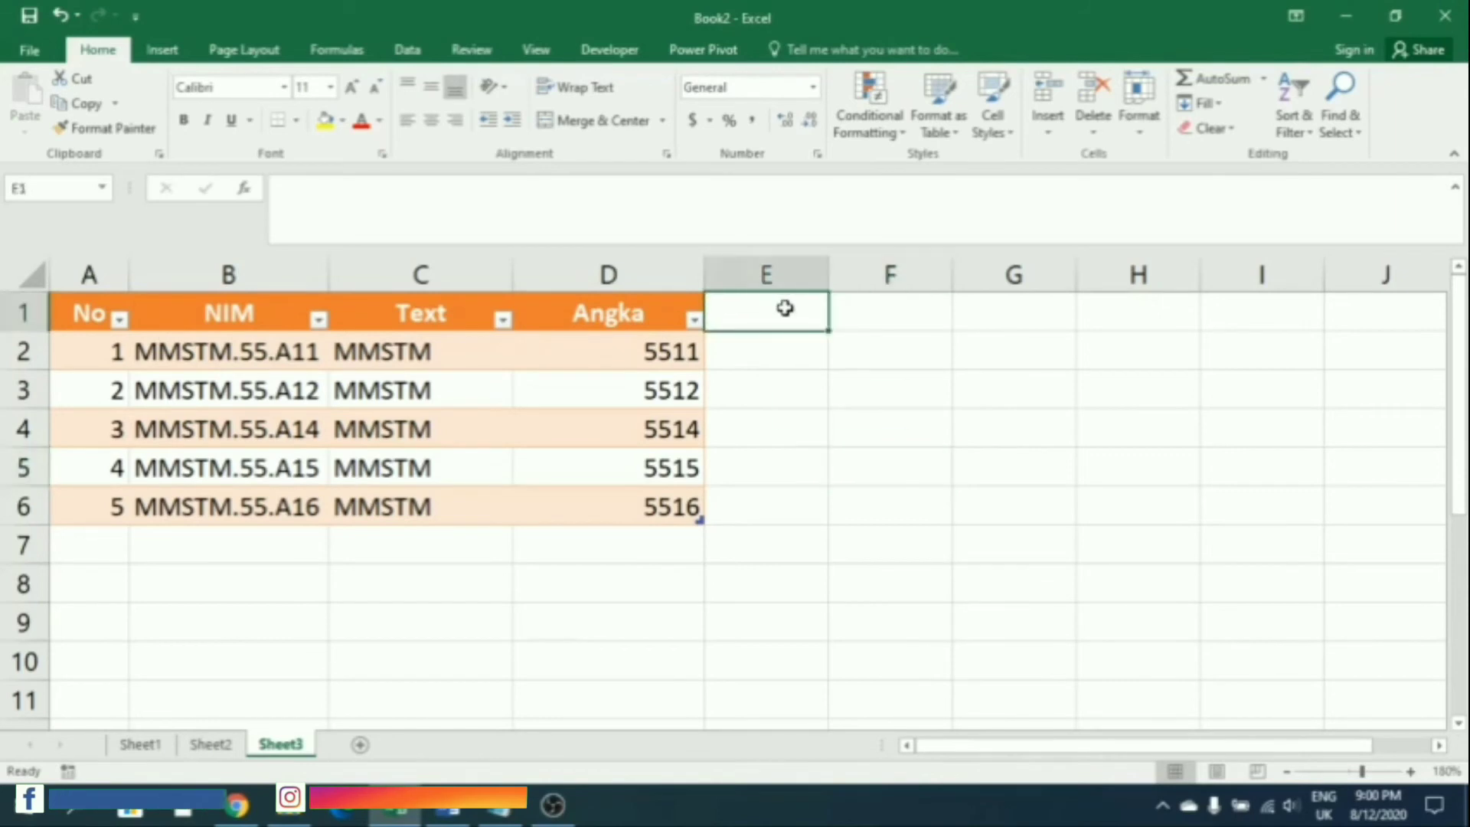
{"action": "type", "text": "TE"}
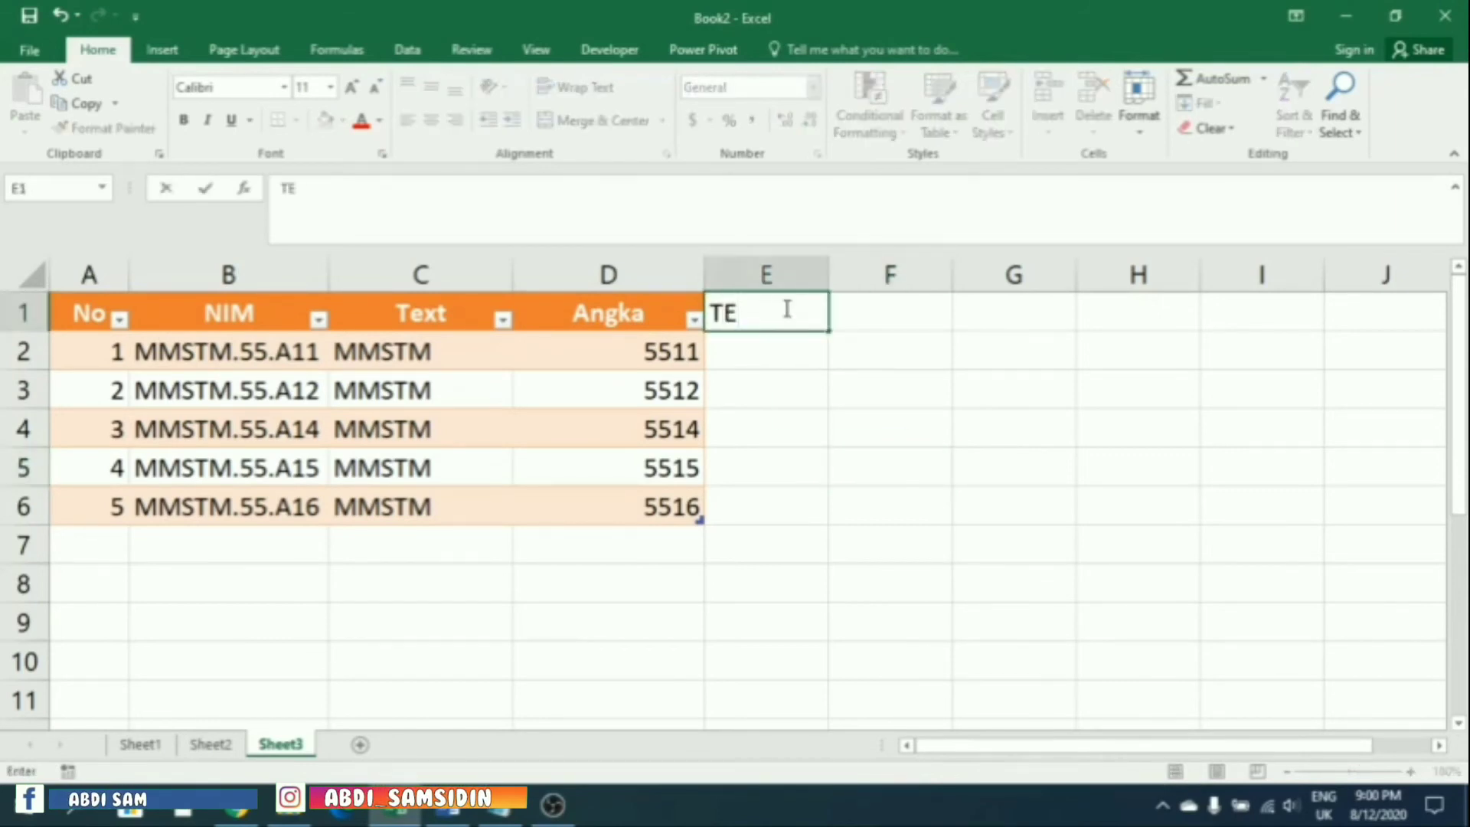
{"action": "type", "text": "XT"}
{"action": "key", "text": "BackSpace"}
{"action": "key", "text": "BackSpace"}
{"action": "key", "text": "BackSpace"}
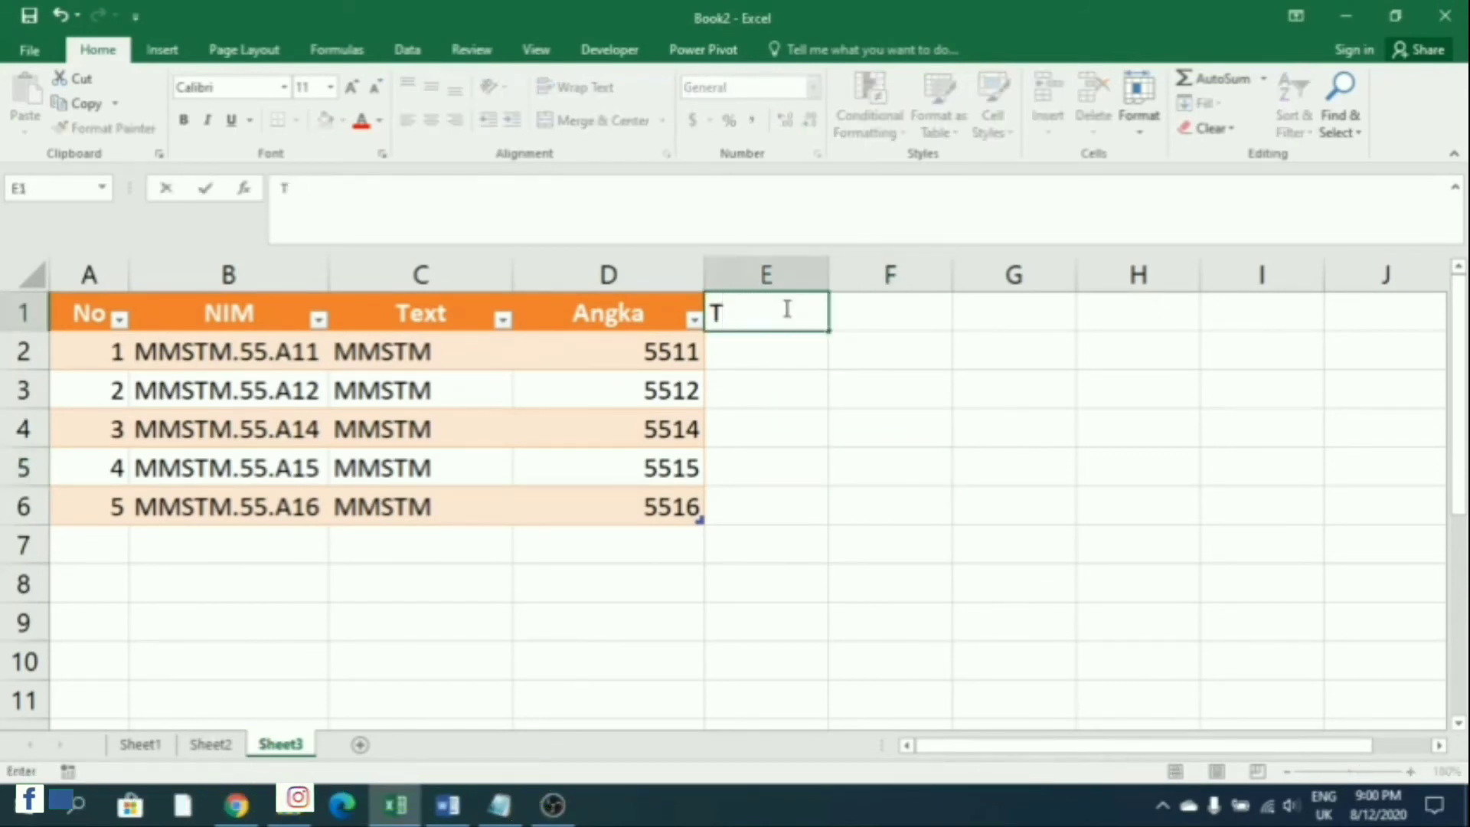
{"action": "type", "text": "x"}
{"action": "key", "text": "BackSpace"}
{"action": "type", "text": "ext b"}
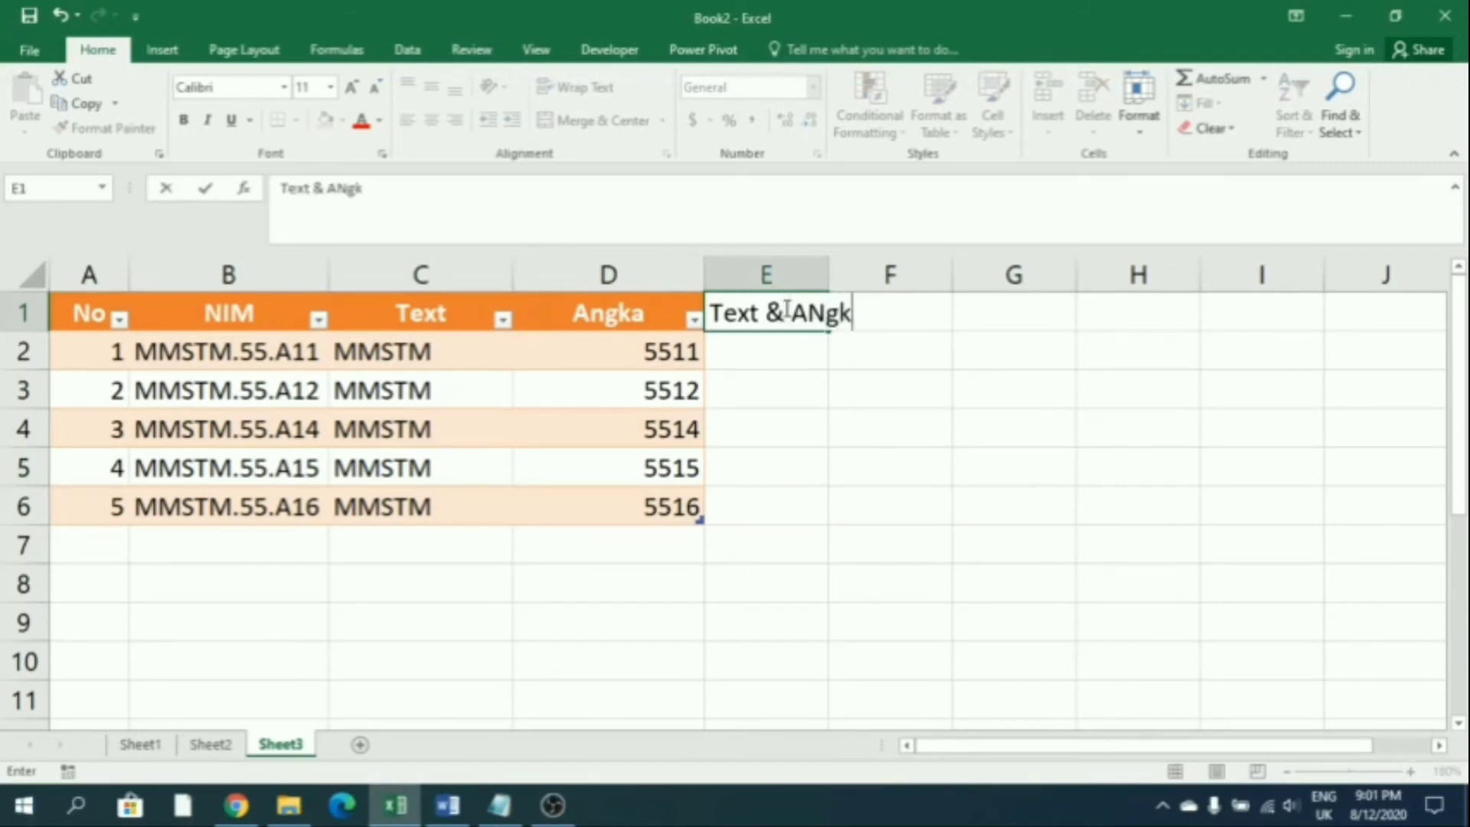
{"action": "key", "text": "Return"}
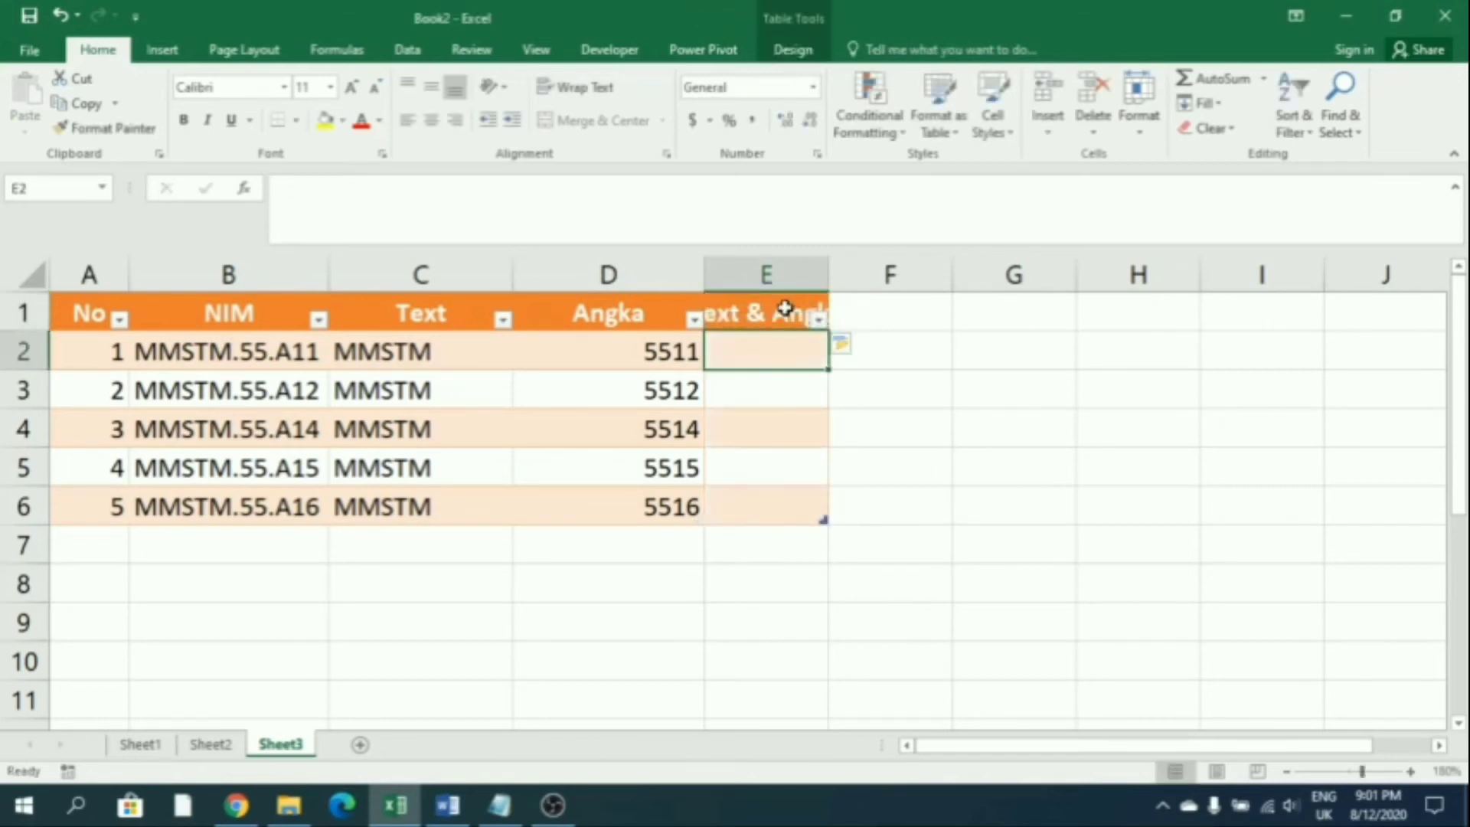
Enter 55.A11 in E2 and Flash Fill 55.A12, 55.A14, 55.A15, 55.A16 below it
{"action": "double_click", "coordinate": [829, 274]}
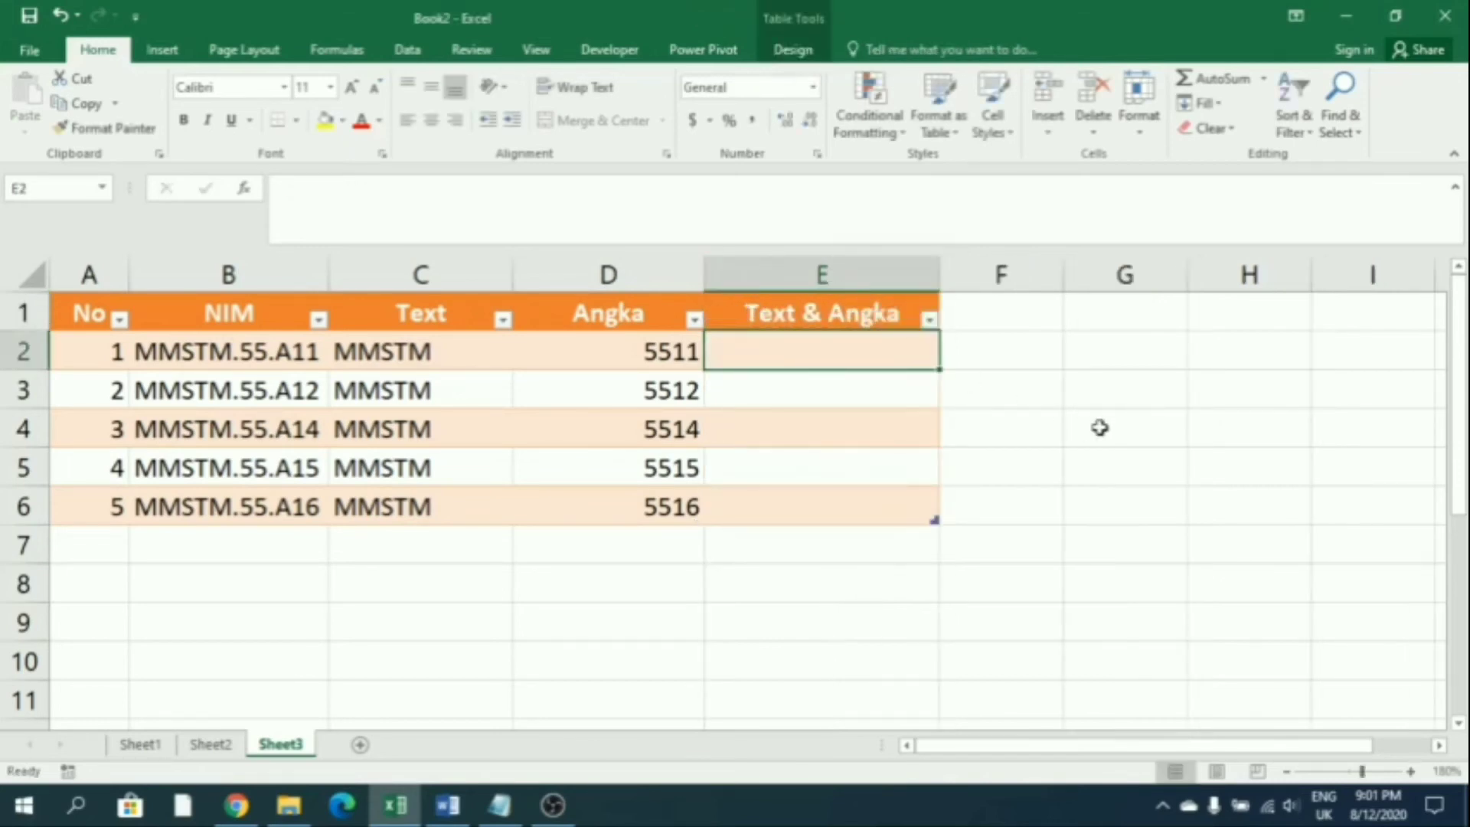
{"action": "type", "text": "55.A11"}
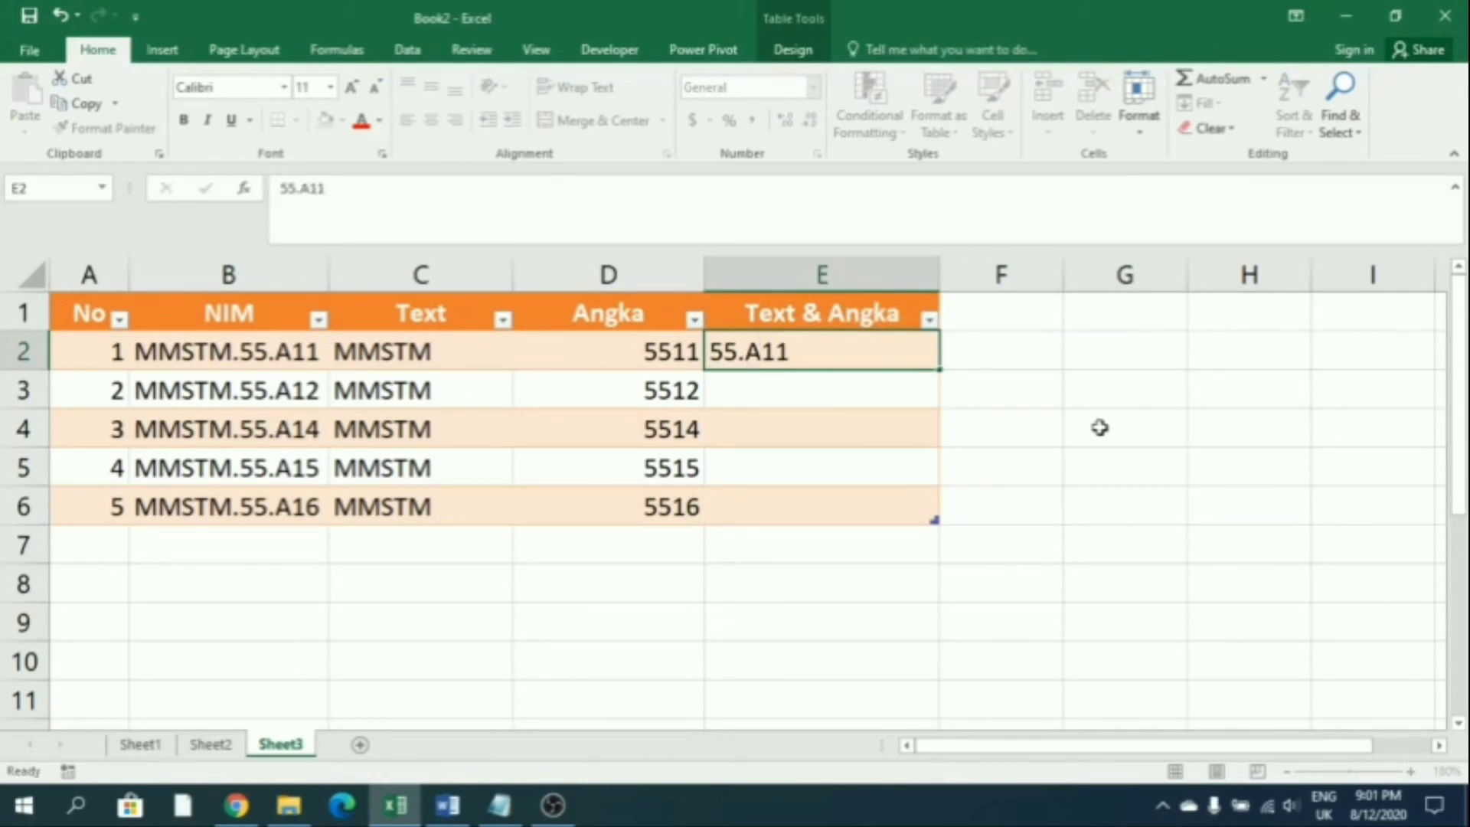
{"action": "key", "text": "Return"}
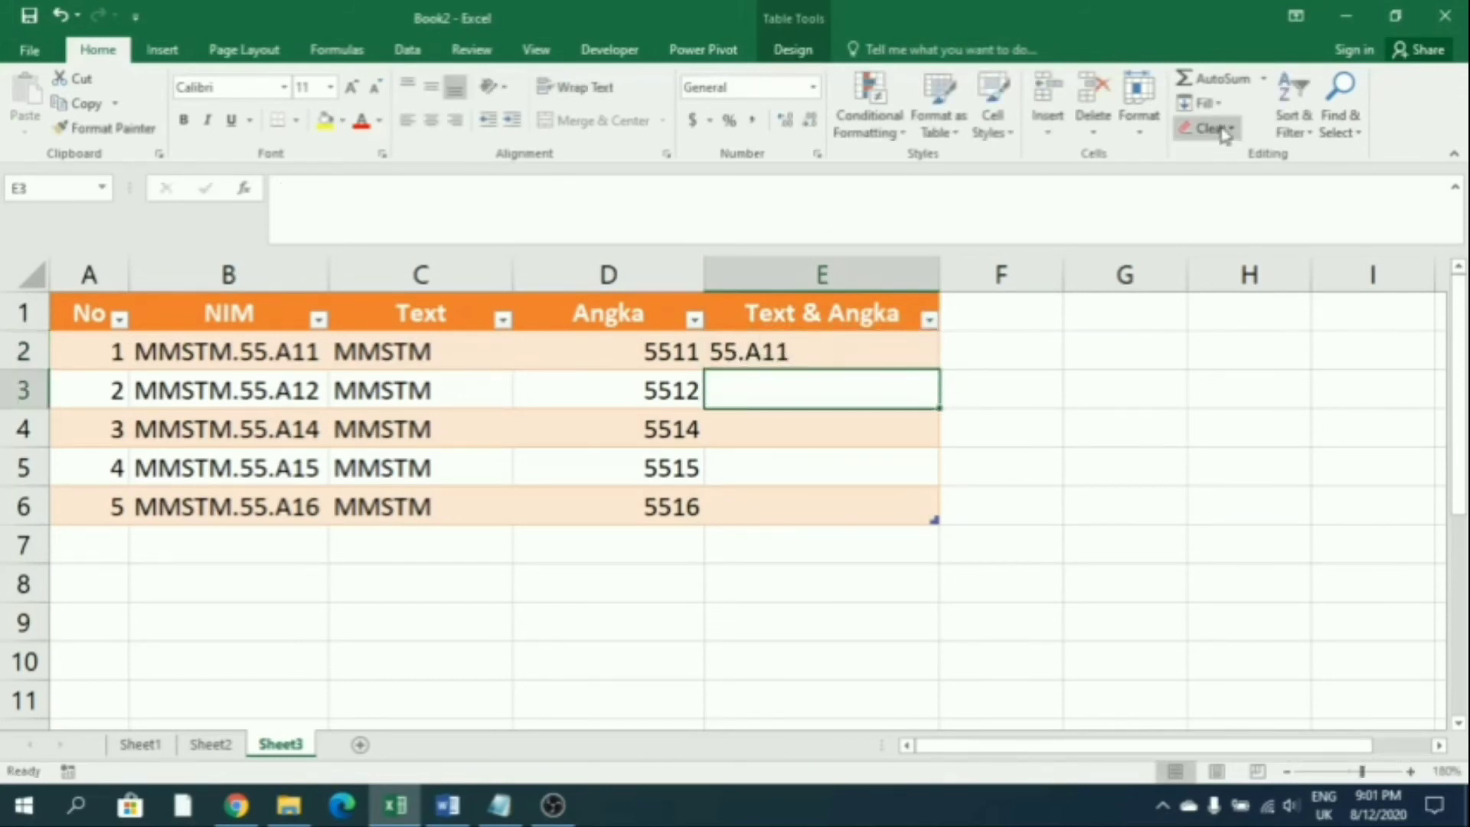
{"action": "left_click", "coordinate": [1204, 104]}
{"action": "left_click", "coordinate": [1231, 311]}
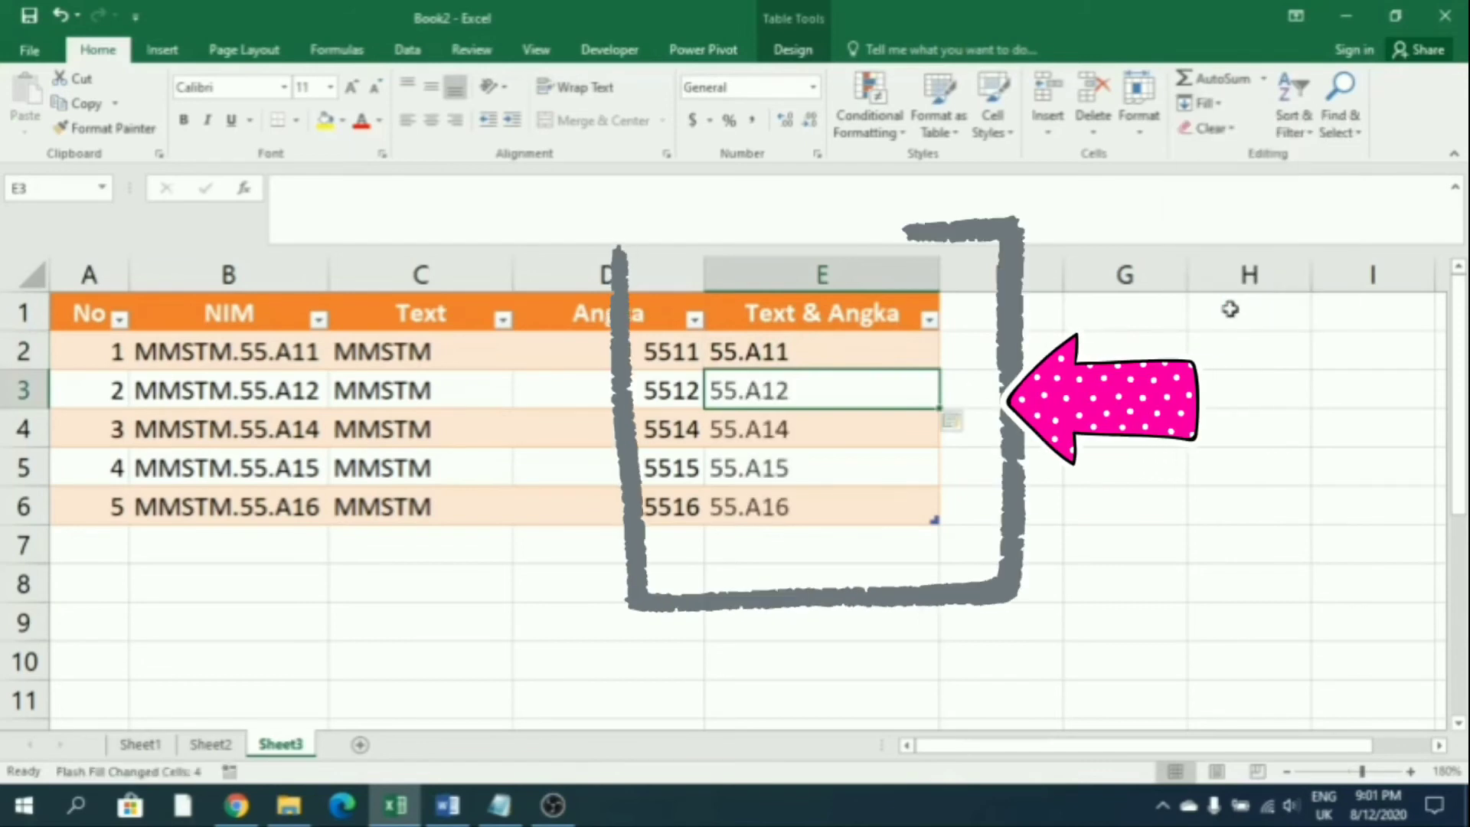
{"action": "left_click", "coordinate": [1125, 389]}
Centre the values in C2:E6 and add a new Sheet4 to the workbook
{"action": "left_click_drag", "start_coordinate": [643, 358], "coordinate": [754, 357]}
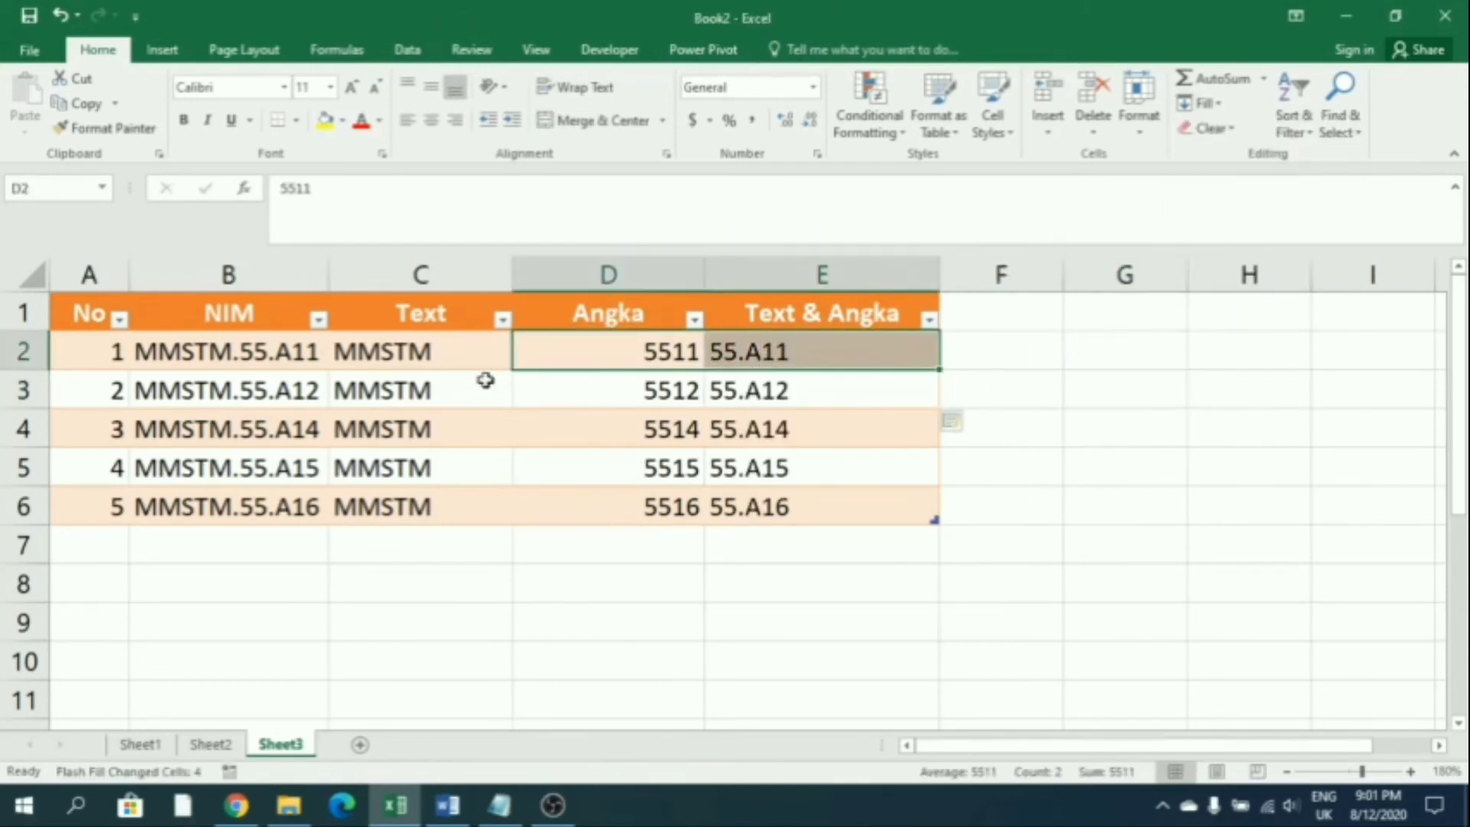
{"action": "left_click_drag", "start_coordinate": [452, 358], "coordinate": [804, 505]}
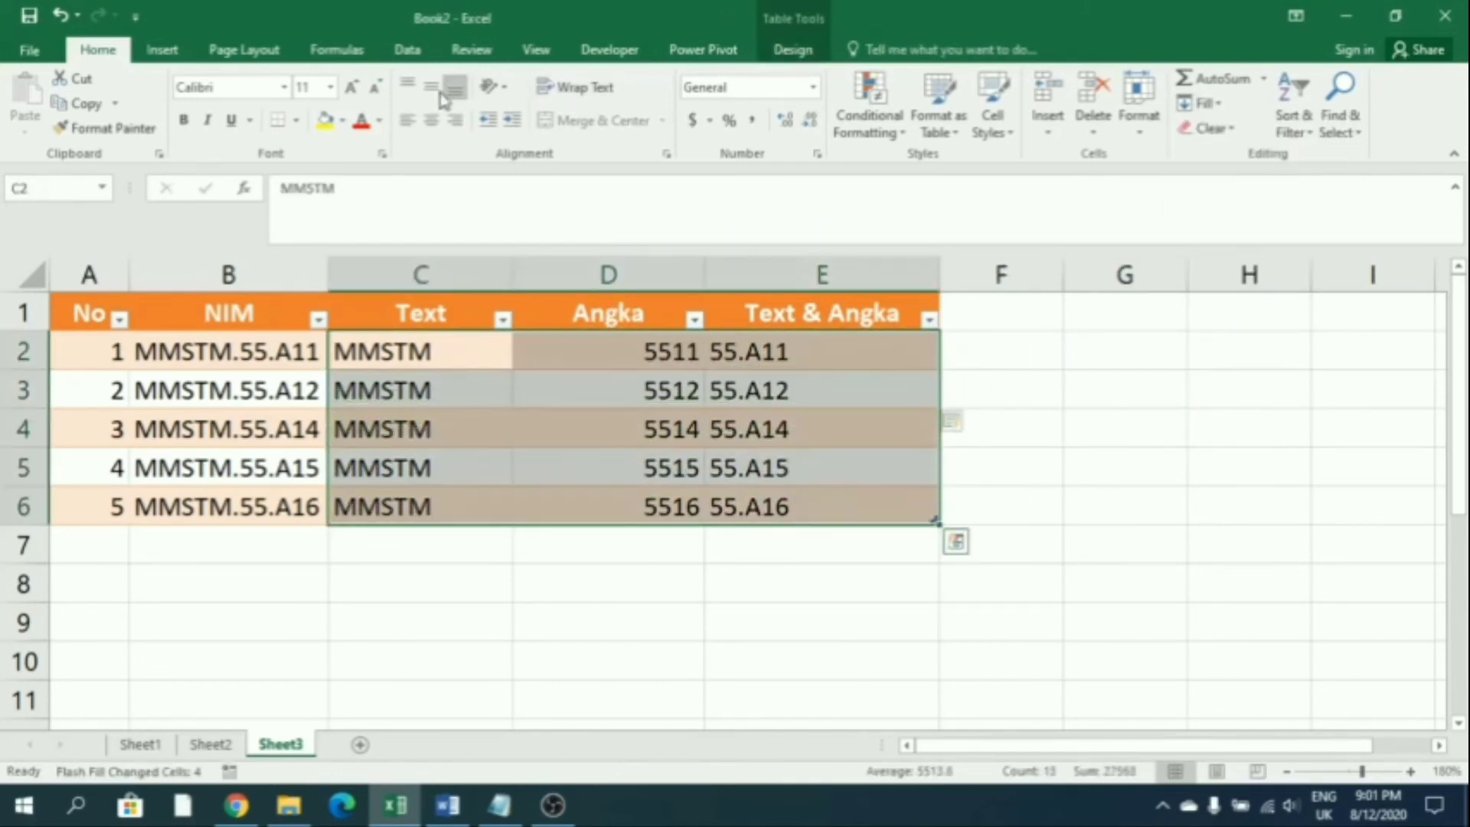
{"action": "left_click", "coordinate": [433, 121]}
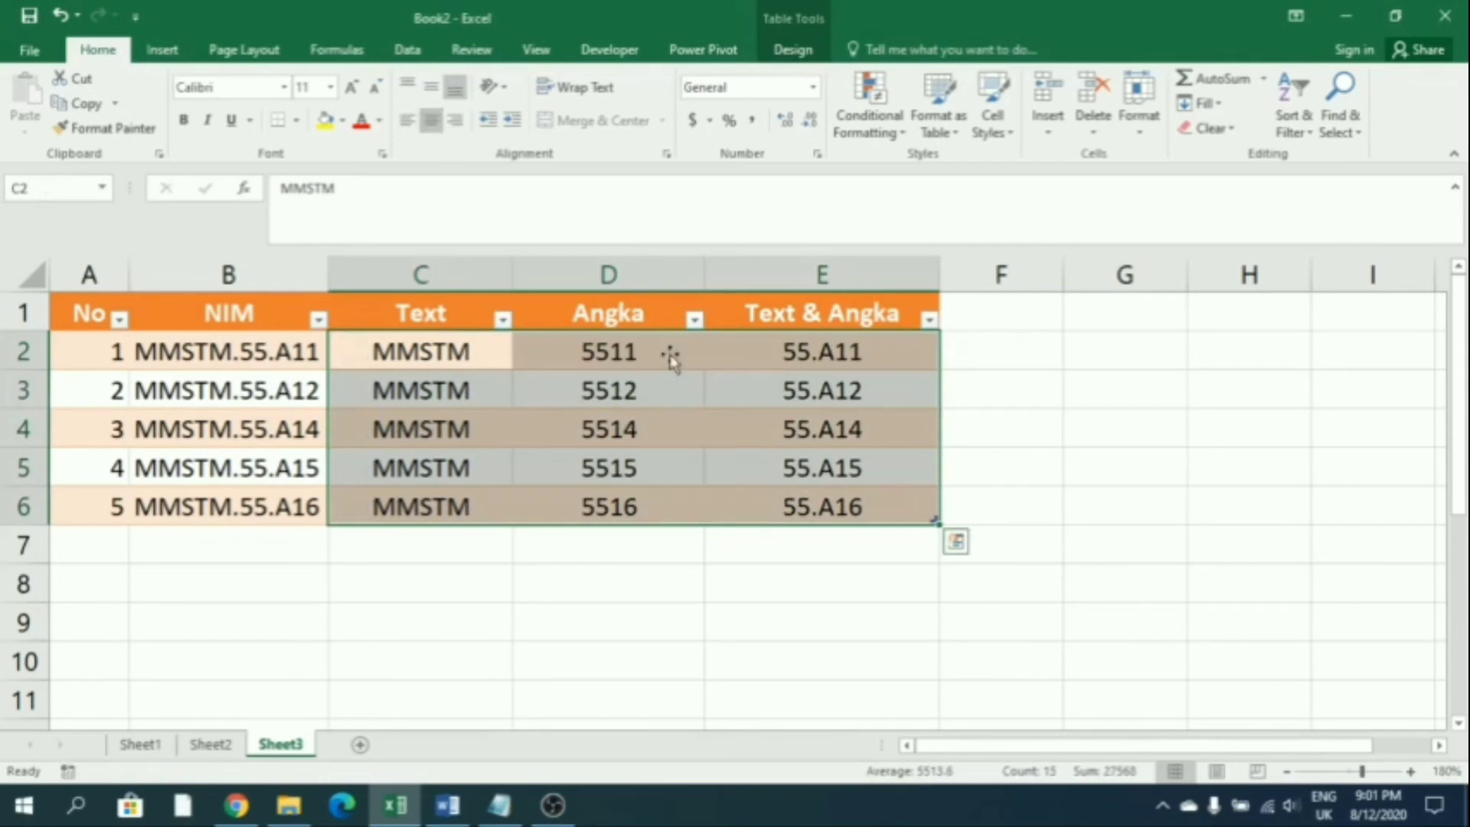
{"action": "left_click", "coordinate": [740, 660]}
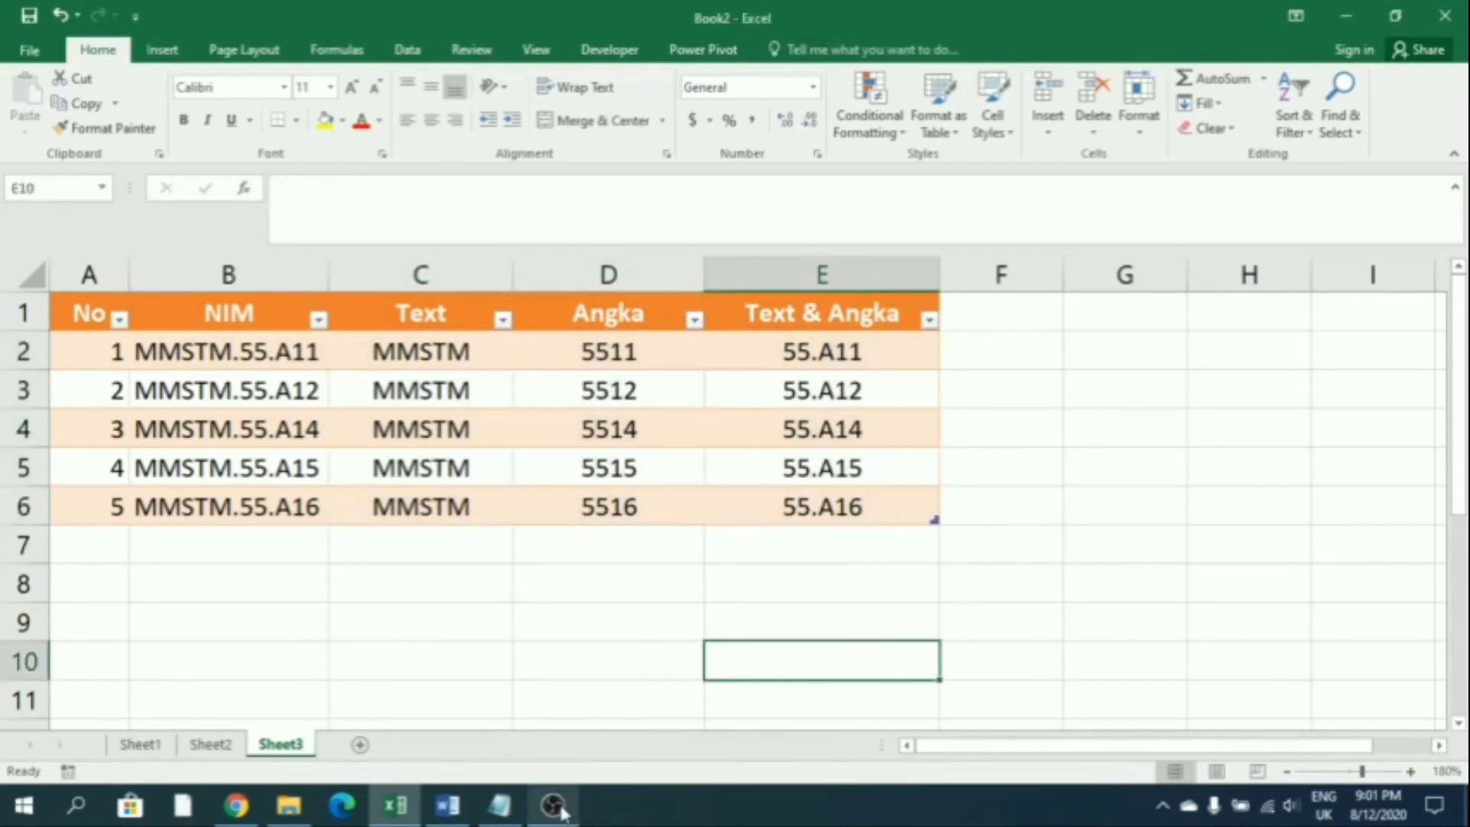
{"action": "left_click", "coordinate": [871, 545]}
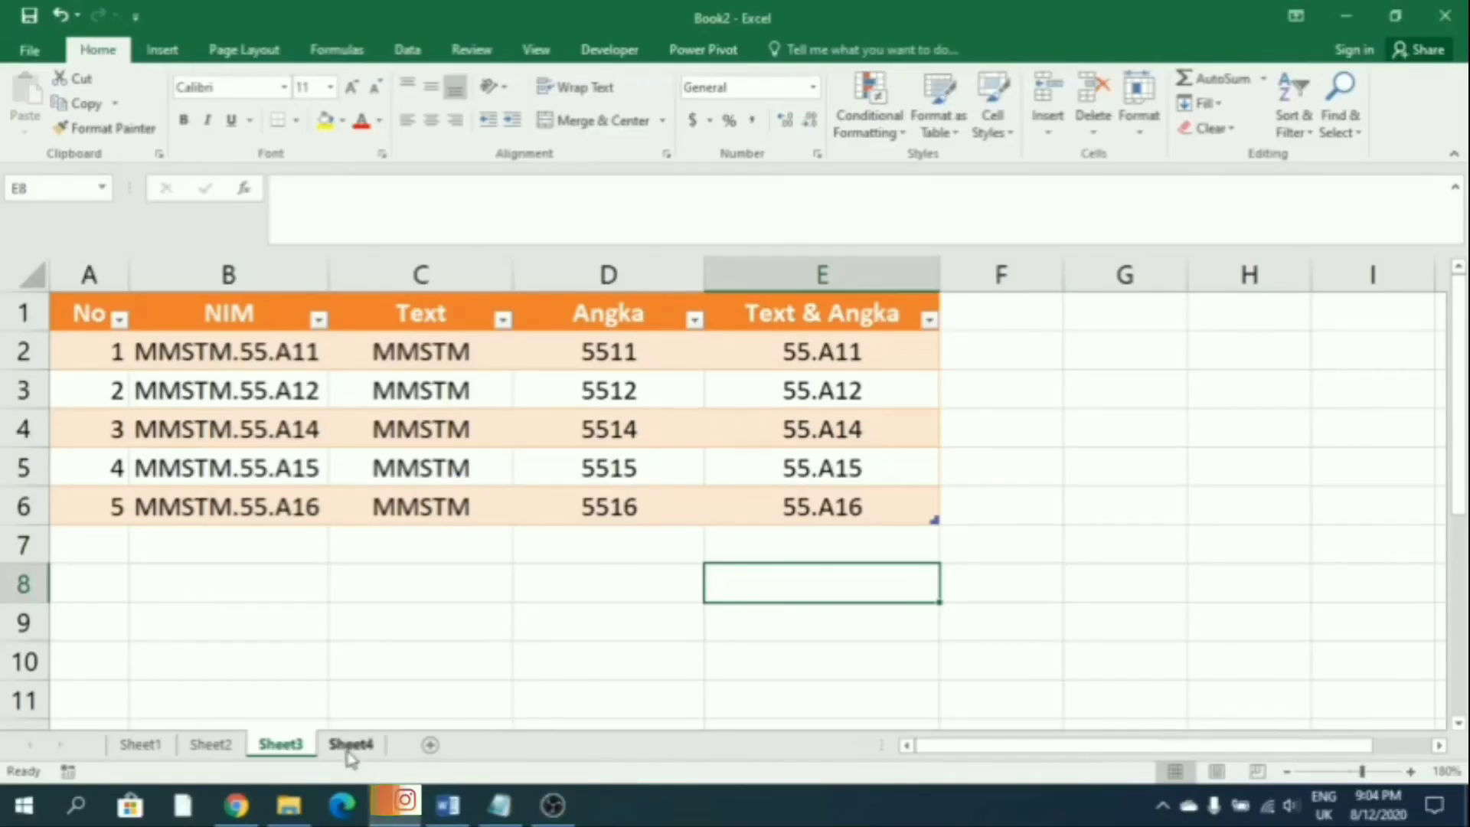
On Sheet4, enter the headers No and Tanggal in A1:B1
{"action": "left_click", "coordinate": [351, 746]}
{"action": "left_click", "coordinate": [125, 321]}
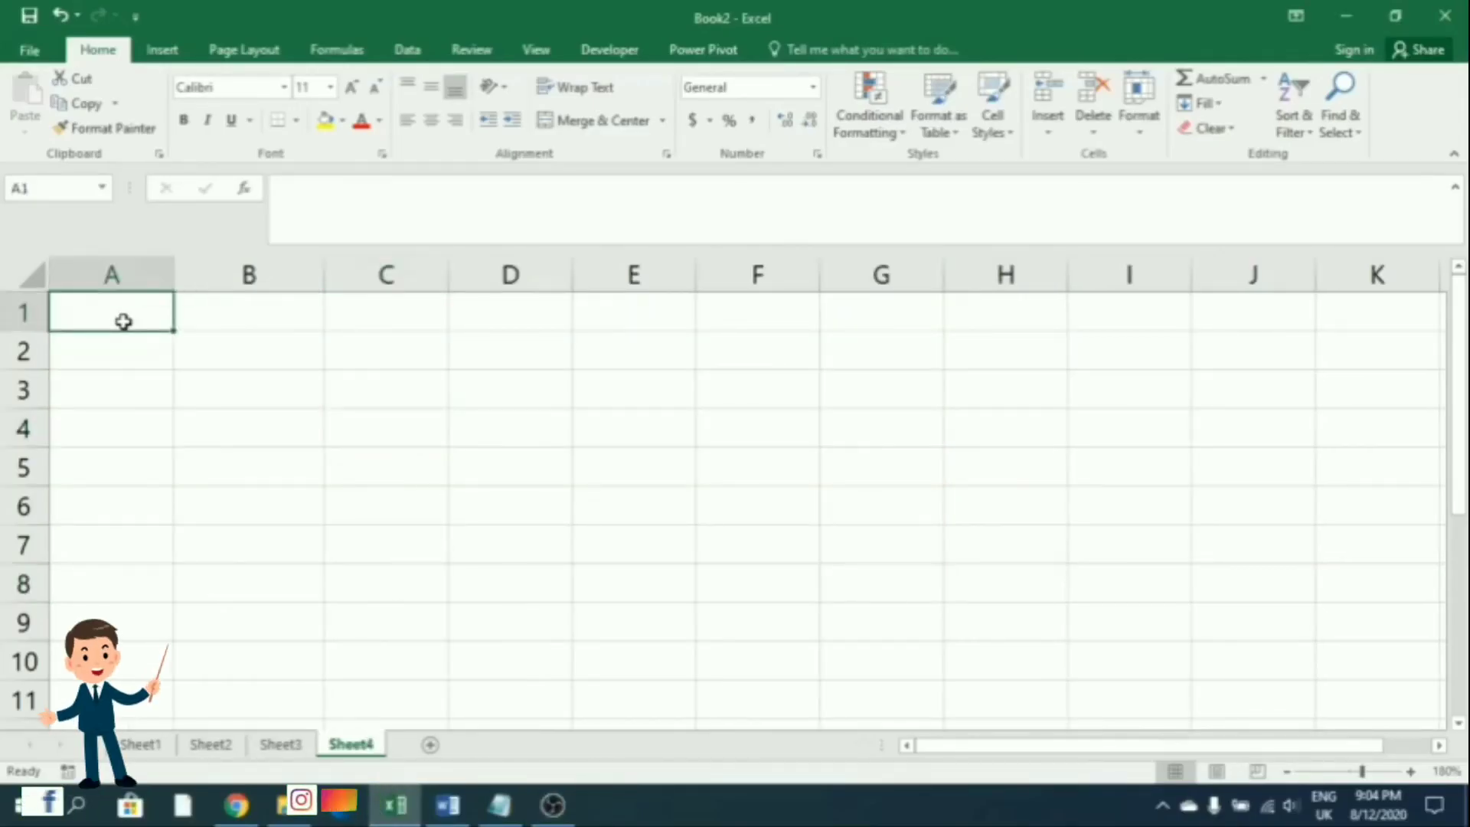
{"action": "type", "text": "No"}
{"action": "key", "text": "Tab"}
{"action": "type", "text": "Tangg"}
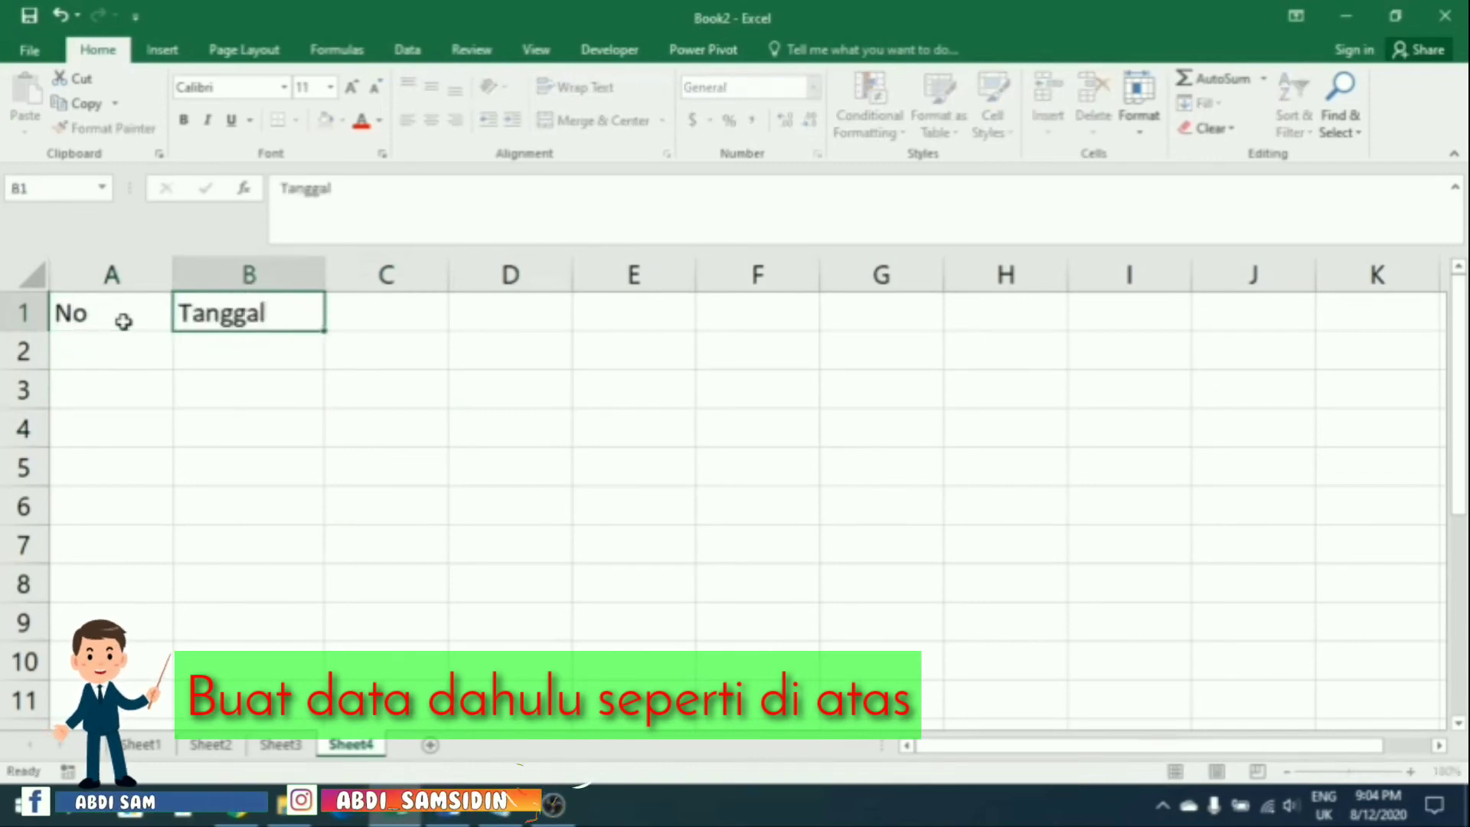
{"action": "key", "text": "Return"}
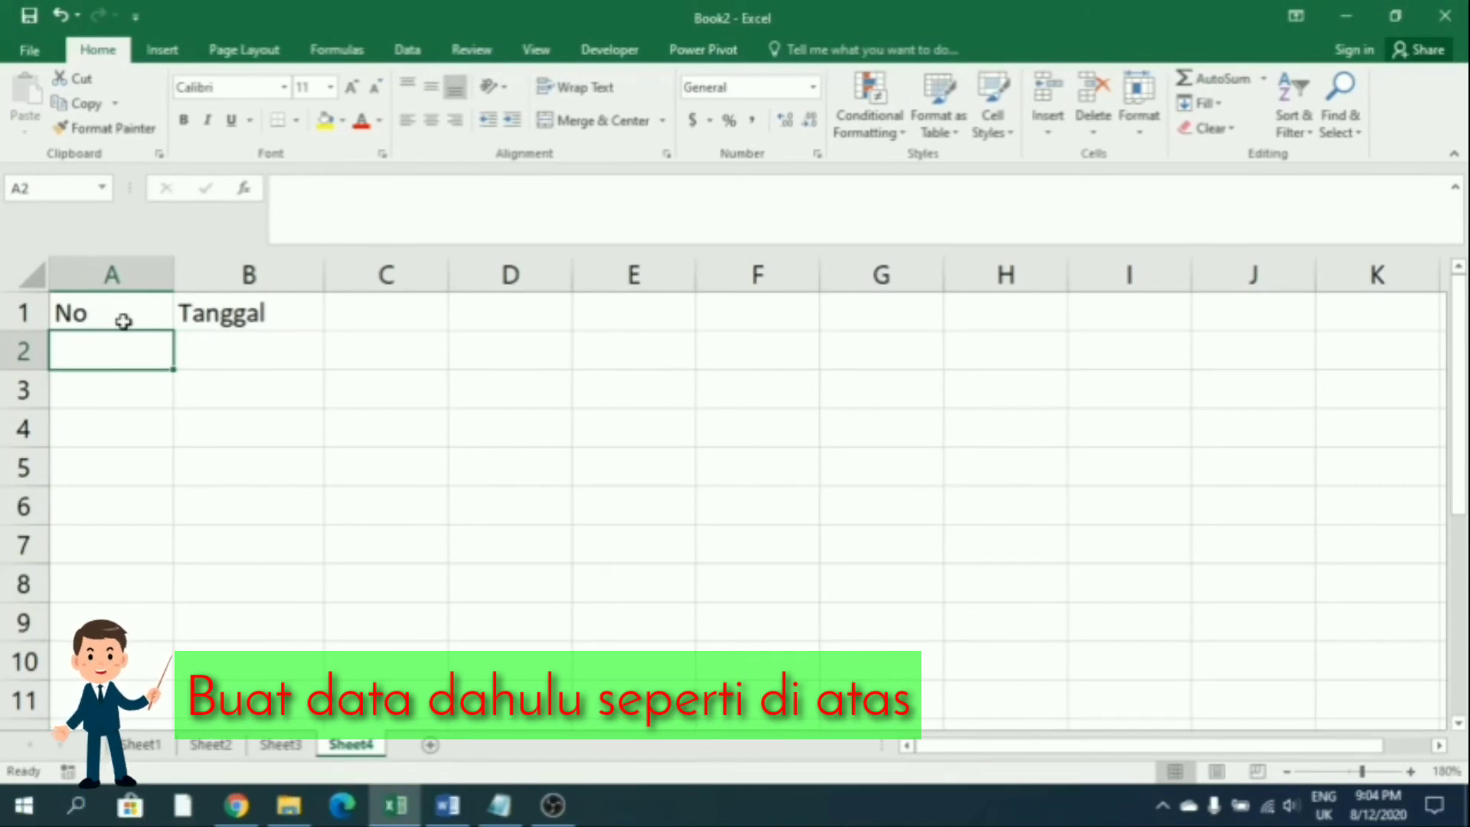
Number the No column 1 to 5 in A2:A6
{"action": "type", "text": "1"}
{"action": "key", "text": "Return"}
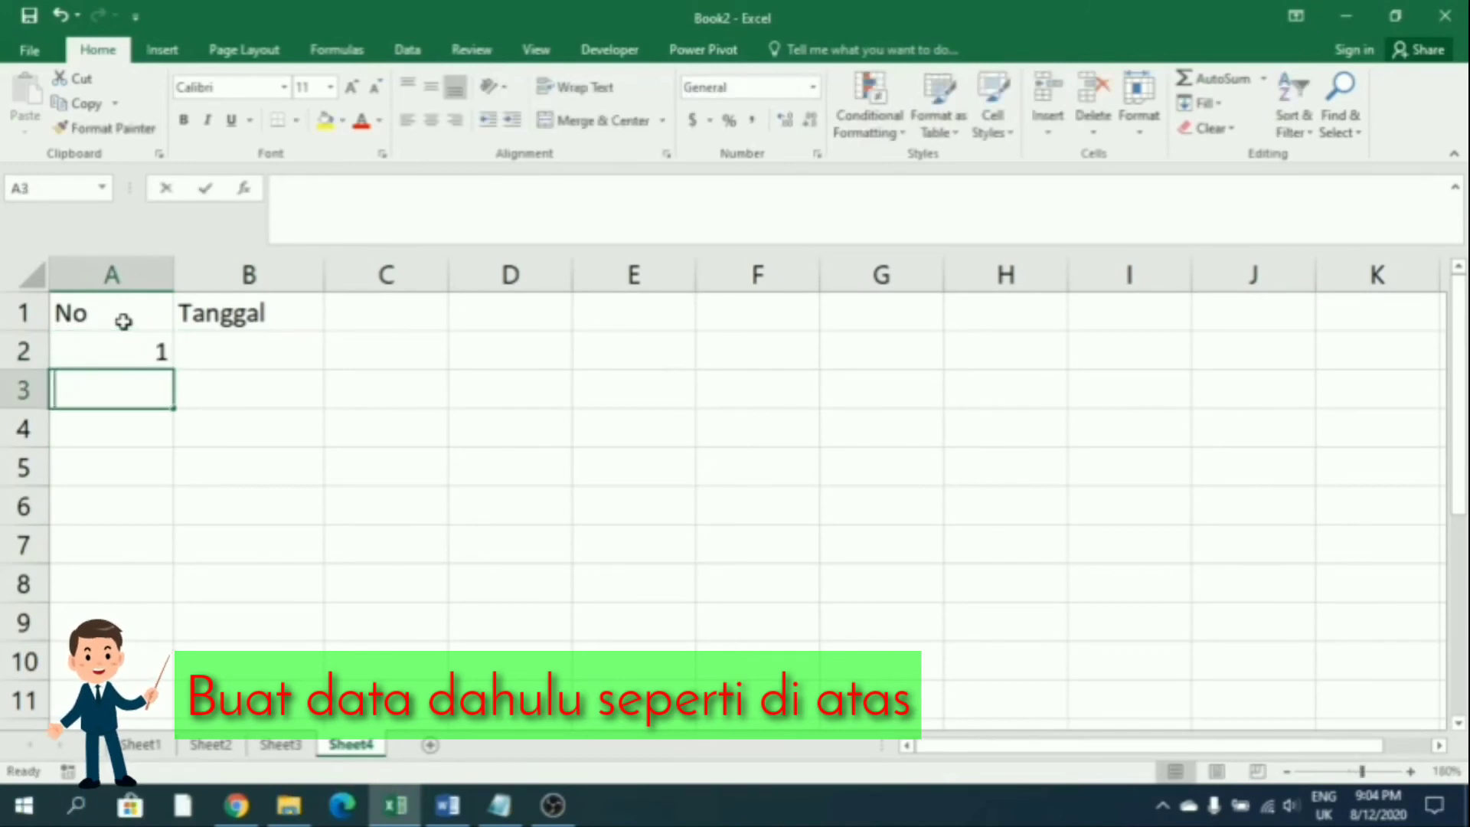
{"action": "type", "text": "2"}
{"action": "key", "text": "Return"}
{"action": "type", "text": "3"}
{"action": "key", "text": "Return"}
{"action": "type", "text": "4"}
{"action": "key", "text": "Return"}
{"action": "type", "text": "5"}
{"action": "key", "text": "Return"}
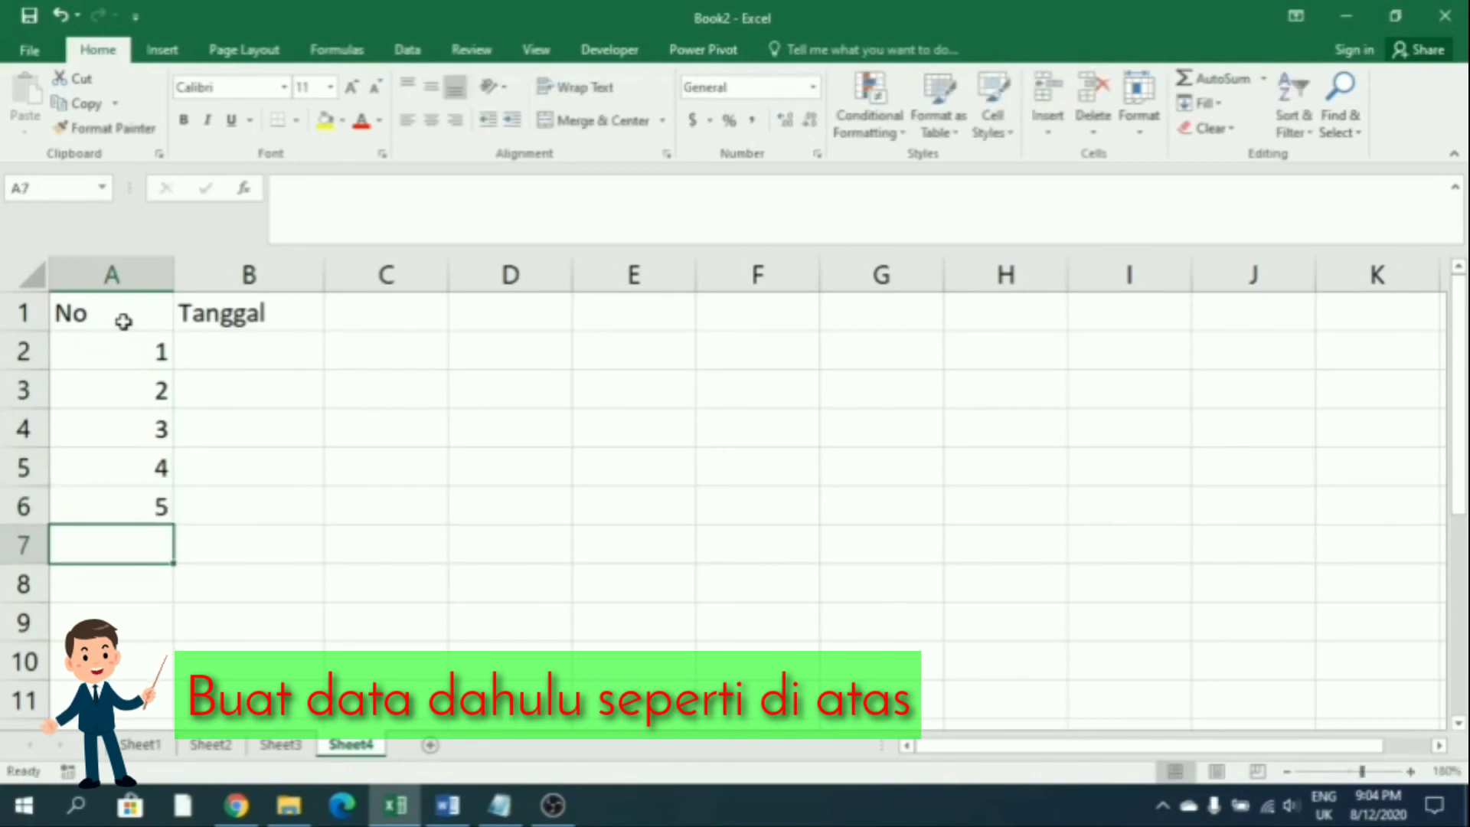
{"action": "key", "text": "Up"}
Enter dates 1/1/2020, 1/2/2020, 1/3/2020, 1/4/2020 and 2/5/2020 in B2:B6
{"action": "key", "text": "Right"}
{"action": "key", "text": "Up"}
{"action": "key", "text": "Up"}
{"action": "key", "text": "Up"}
{"action": "key", "text": "Up"}
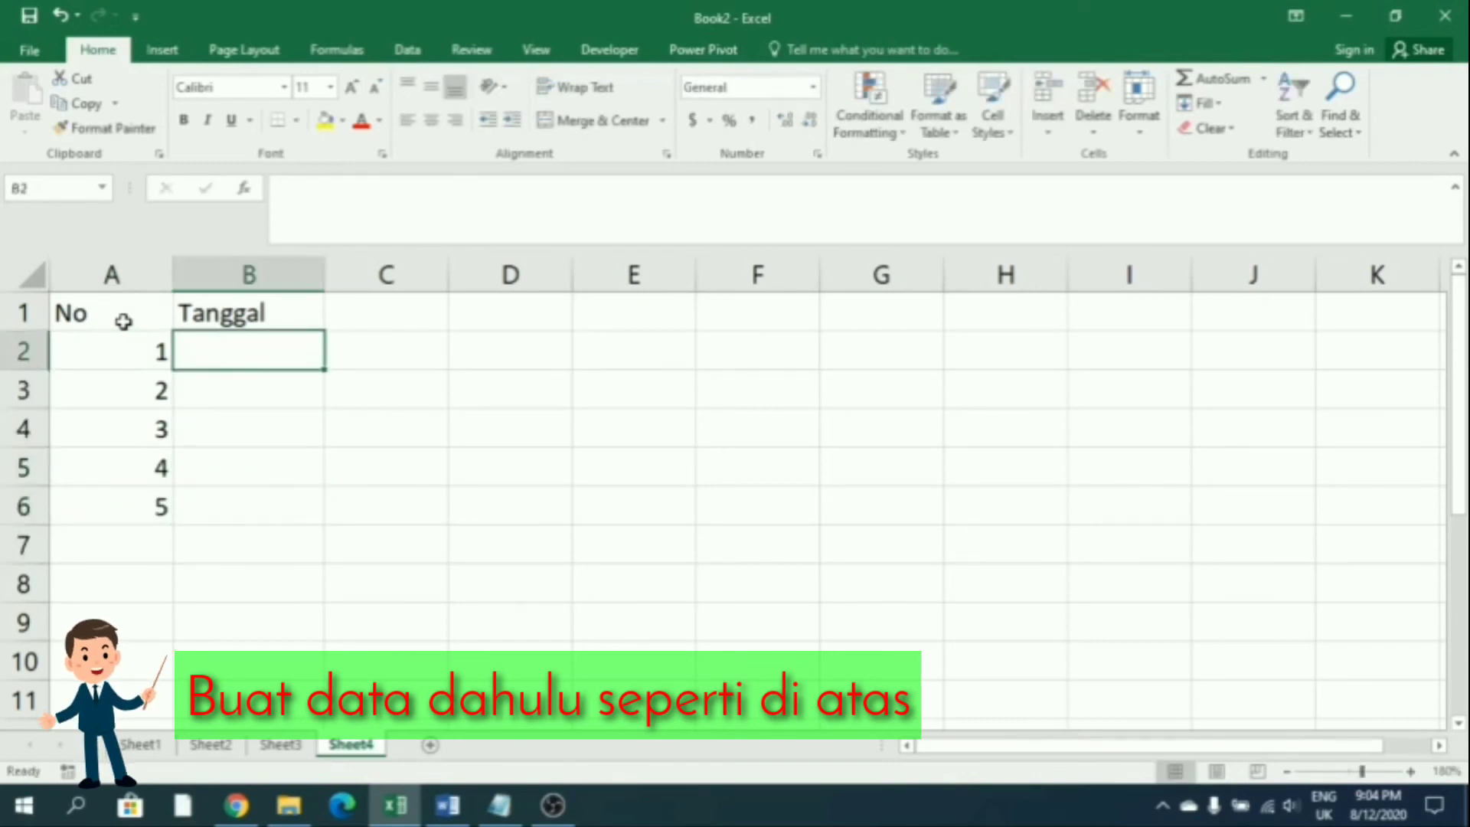
{"action": "type", "text": "1/1/2020"}
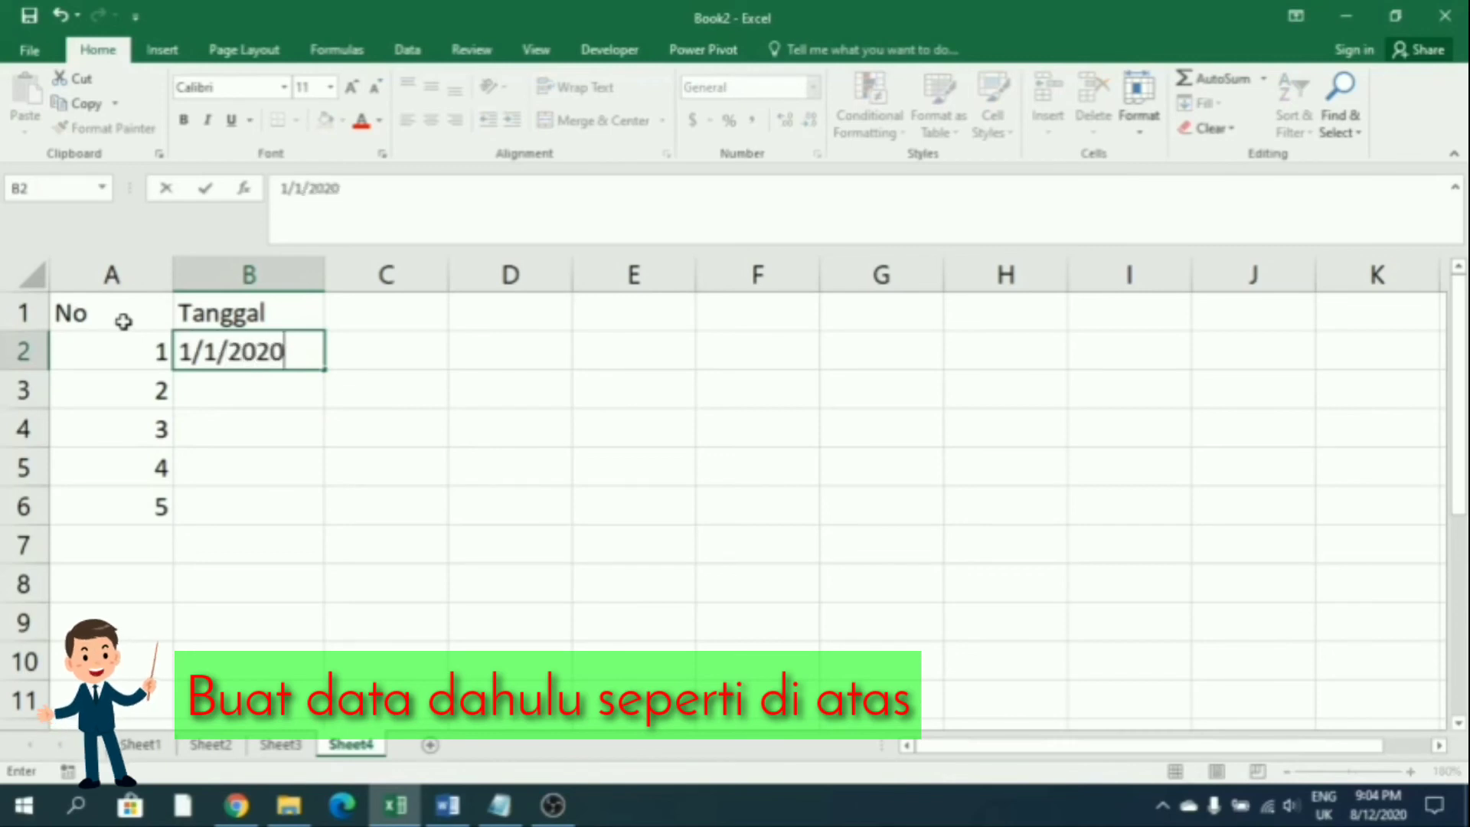
{"action": "key", "text": "Return"}
{"action": "type", "text": "1/"}
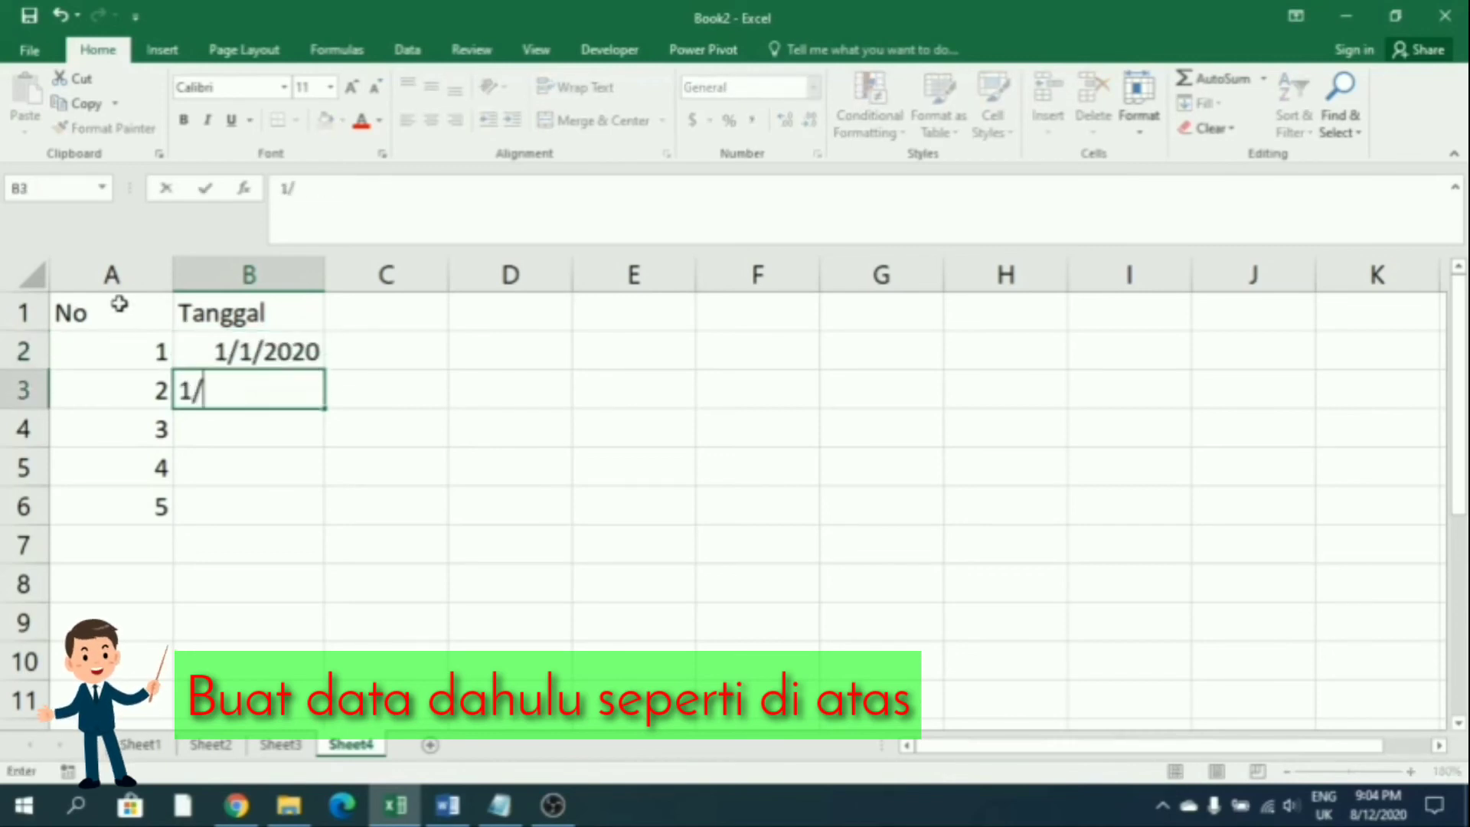
{"action": "type", "text": "2/2020"}
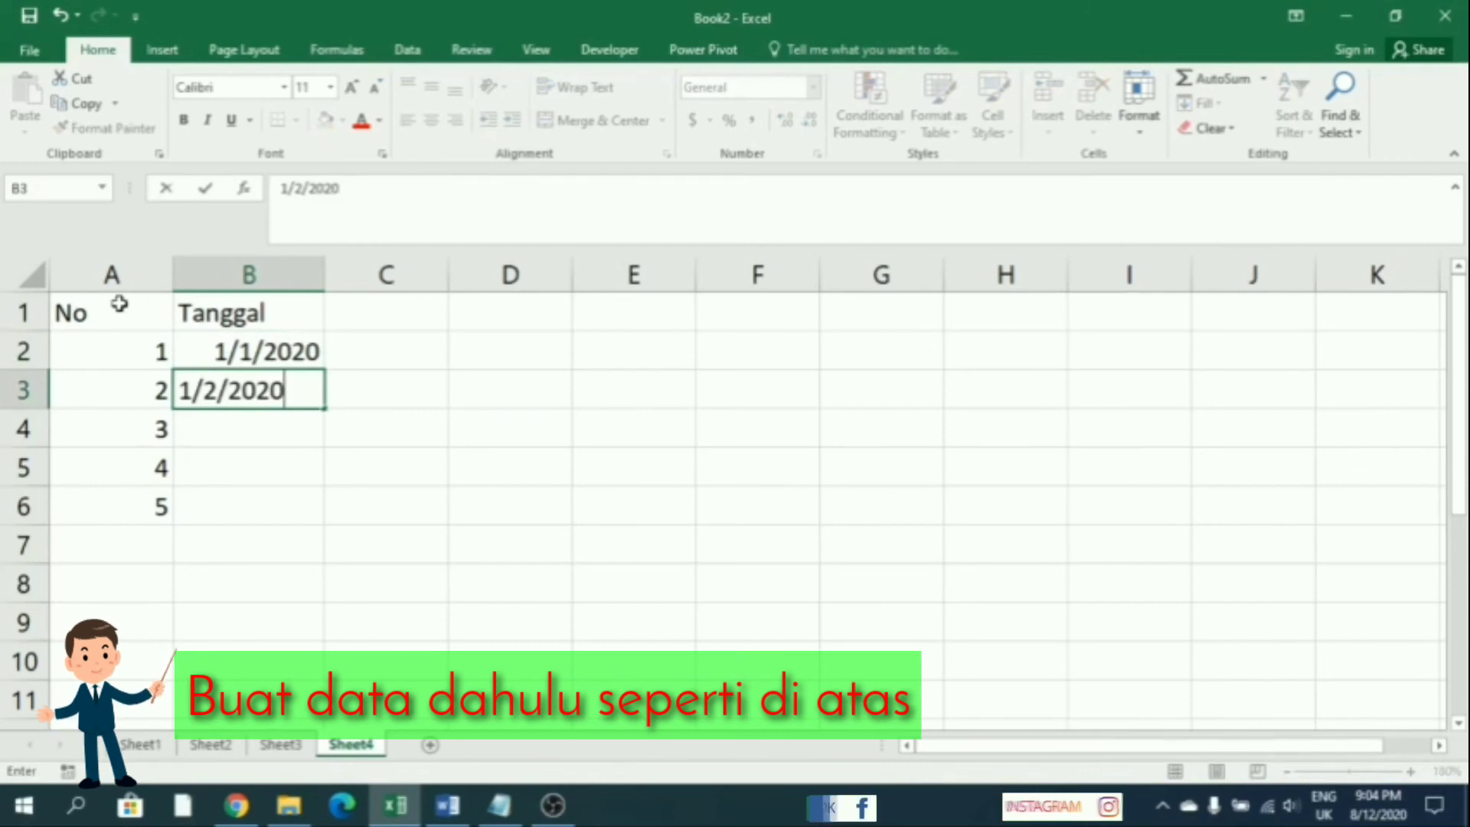
{"action": "key", "text": "Return"}
{"action": "type", "text": "1/"}
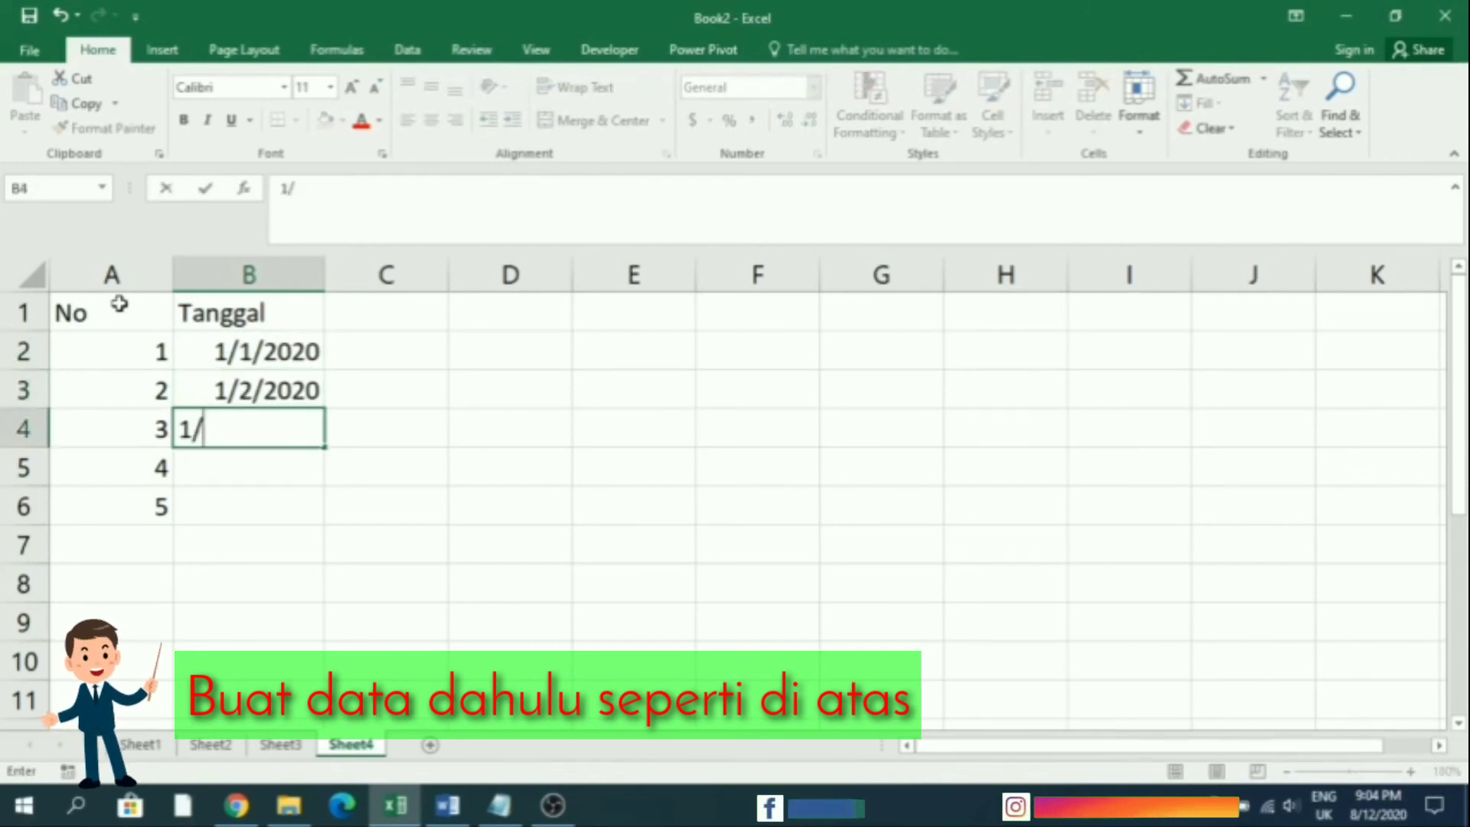
{"action": "type", "text": "3/2020"}
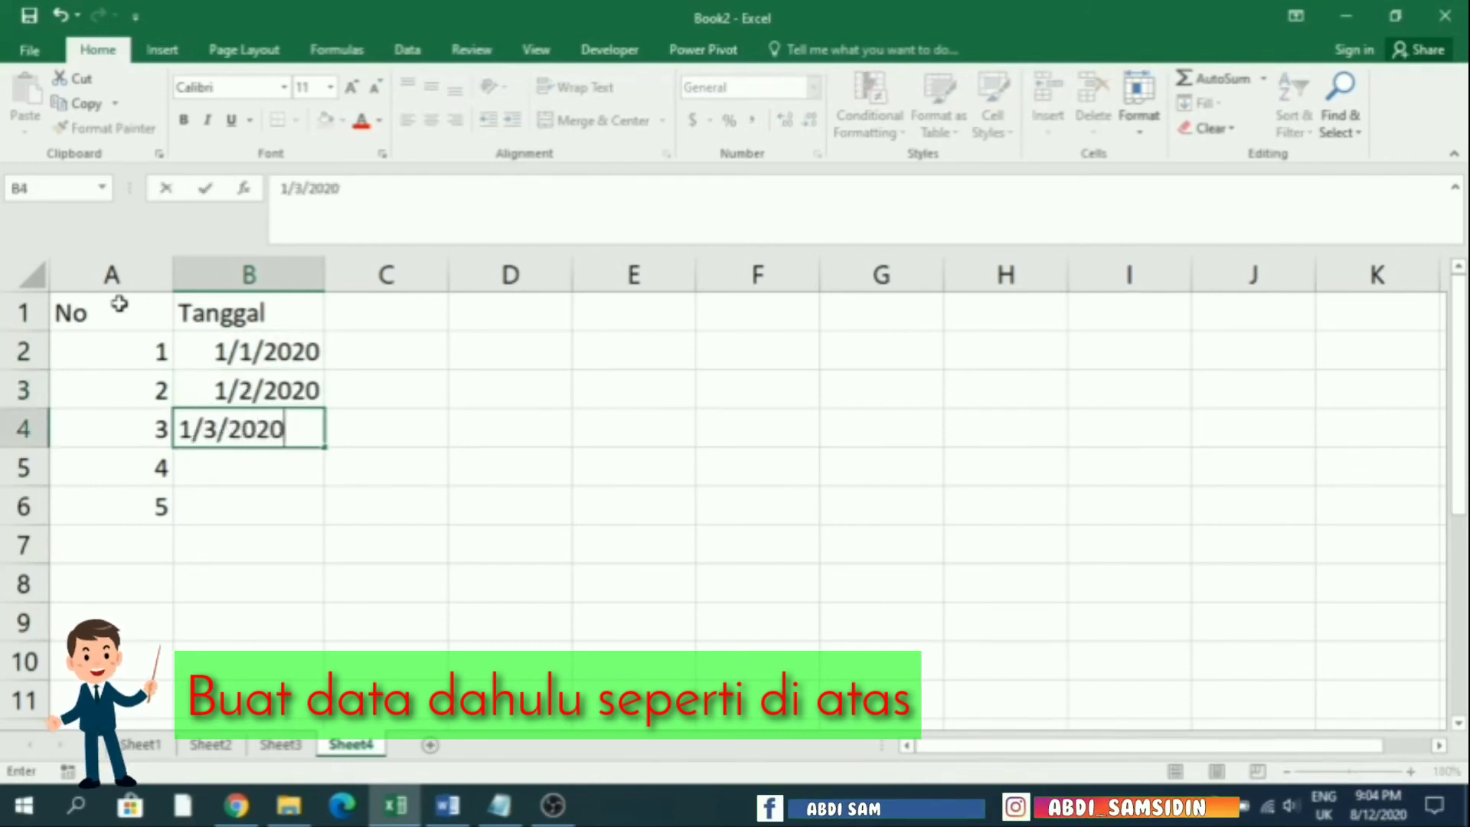
{"action": "key", "text": "Return"}
{"action": "type", "text": "1"}
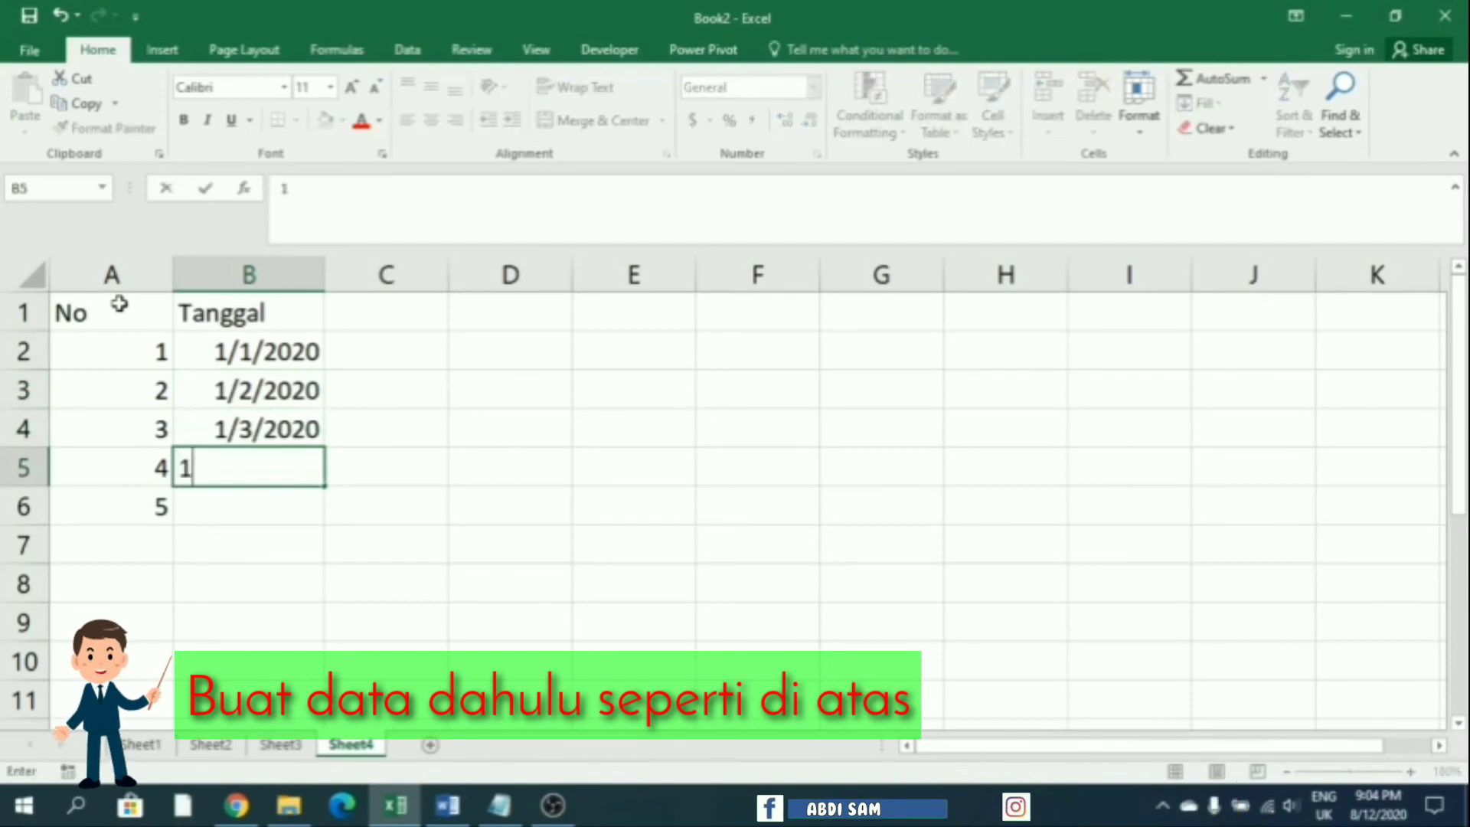
{"action": "type", "text": "/4/2020"}
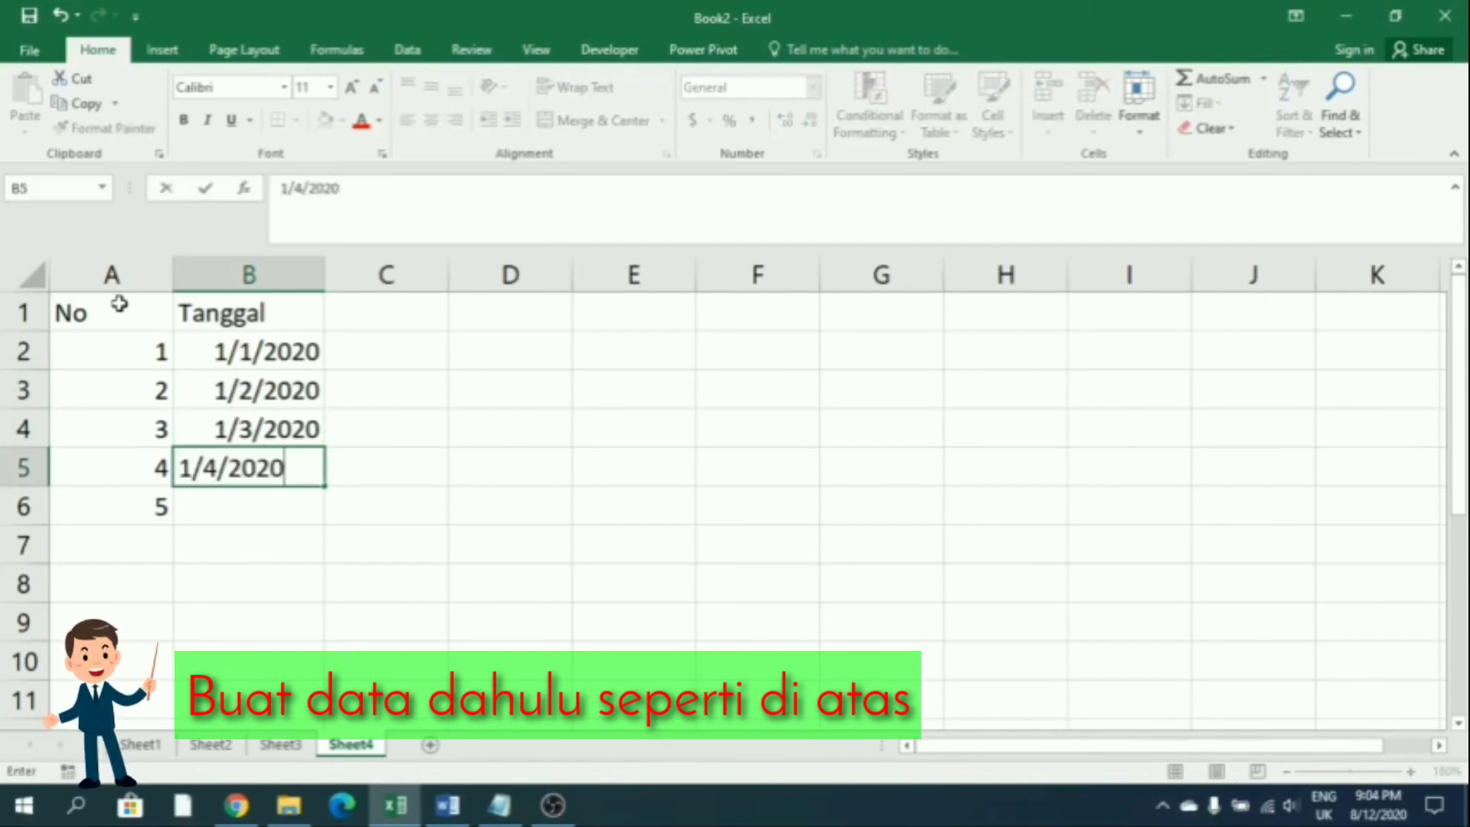
{"action": "key", "text": "Return"}
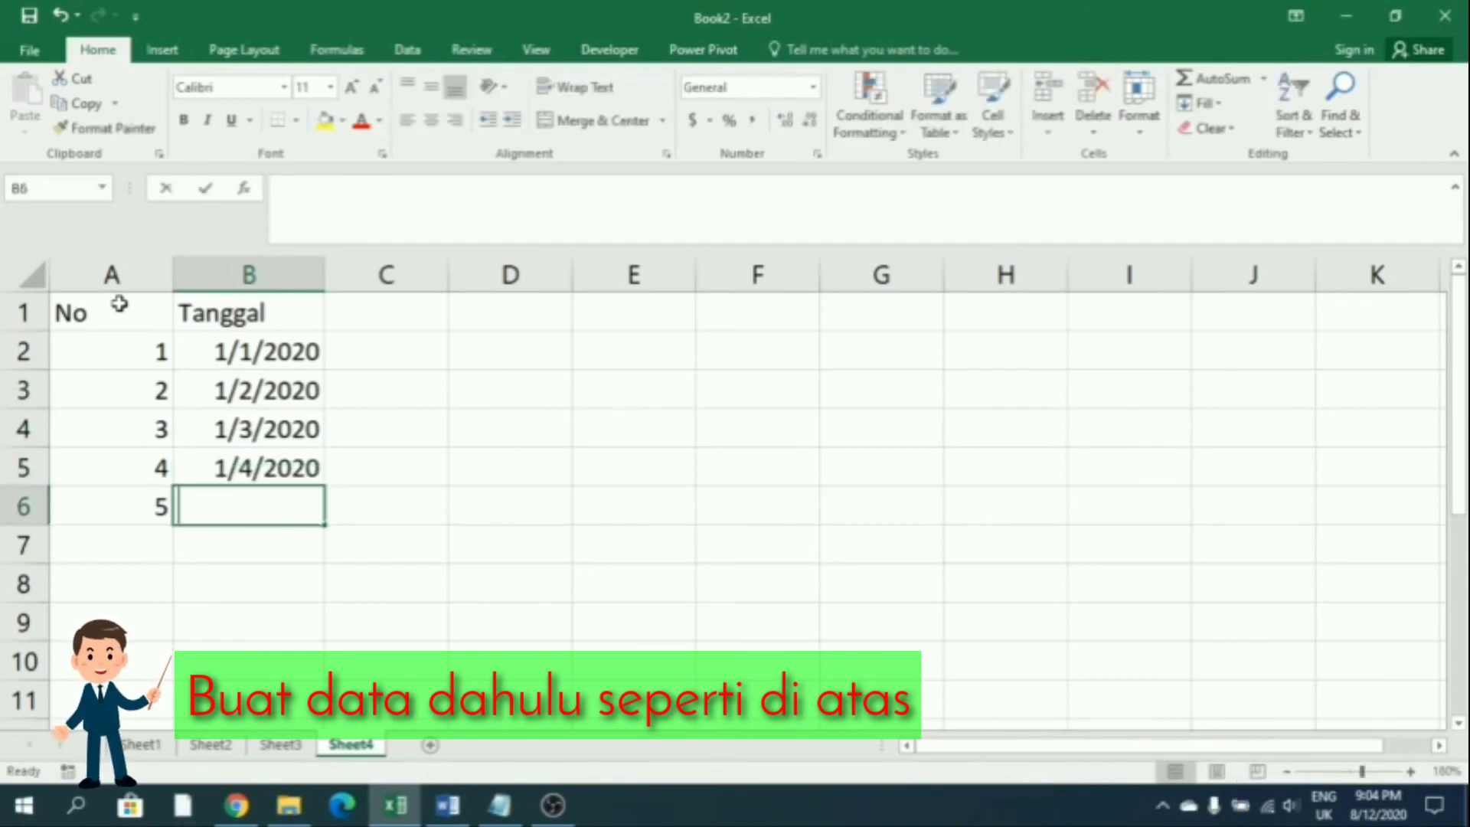
{"action": "type", "text": "2/5/2020"}
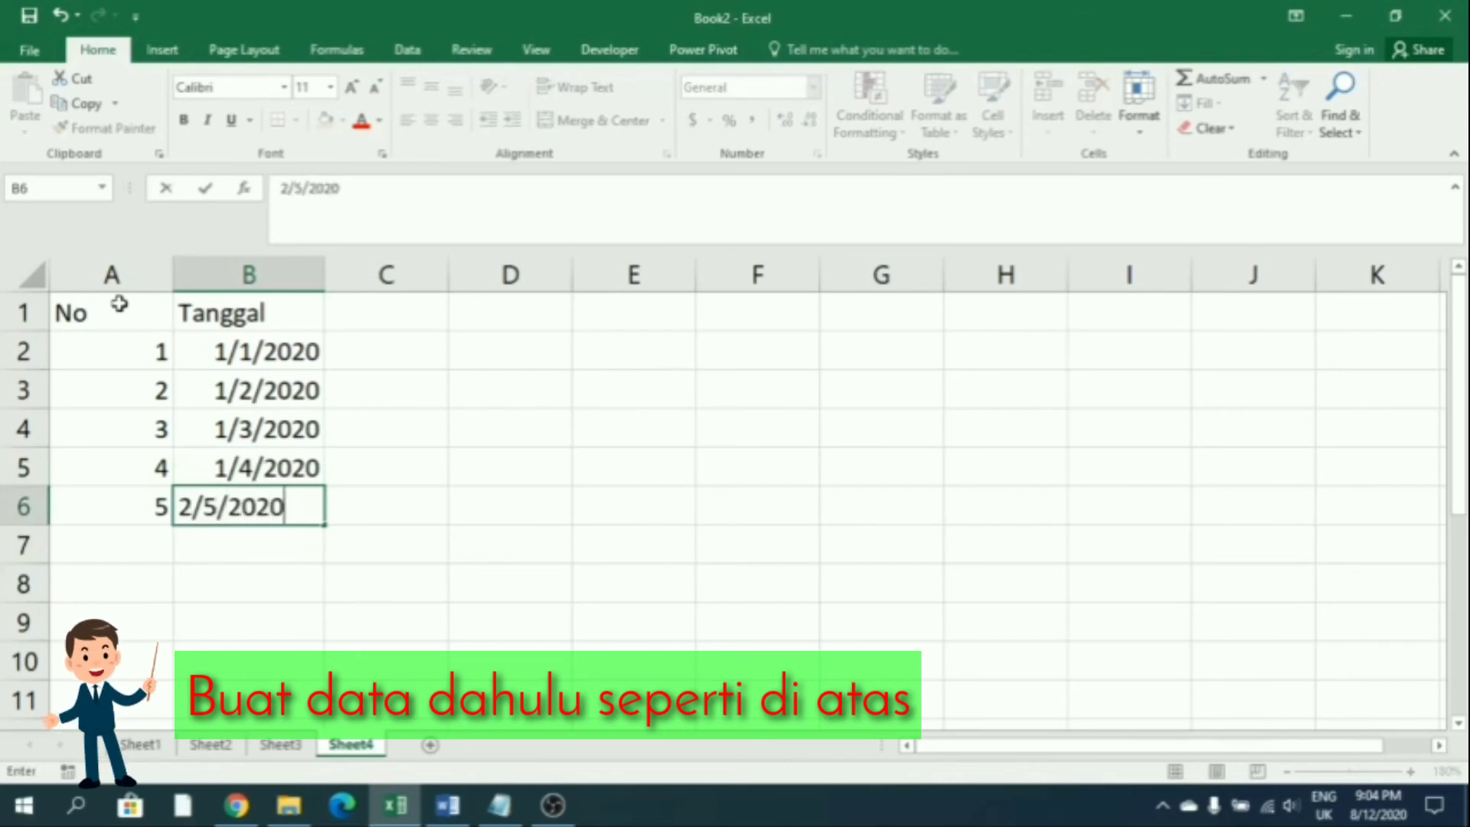
{"action": "key", "text": "Return"}
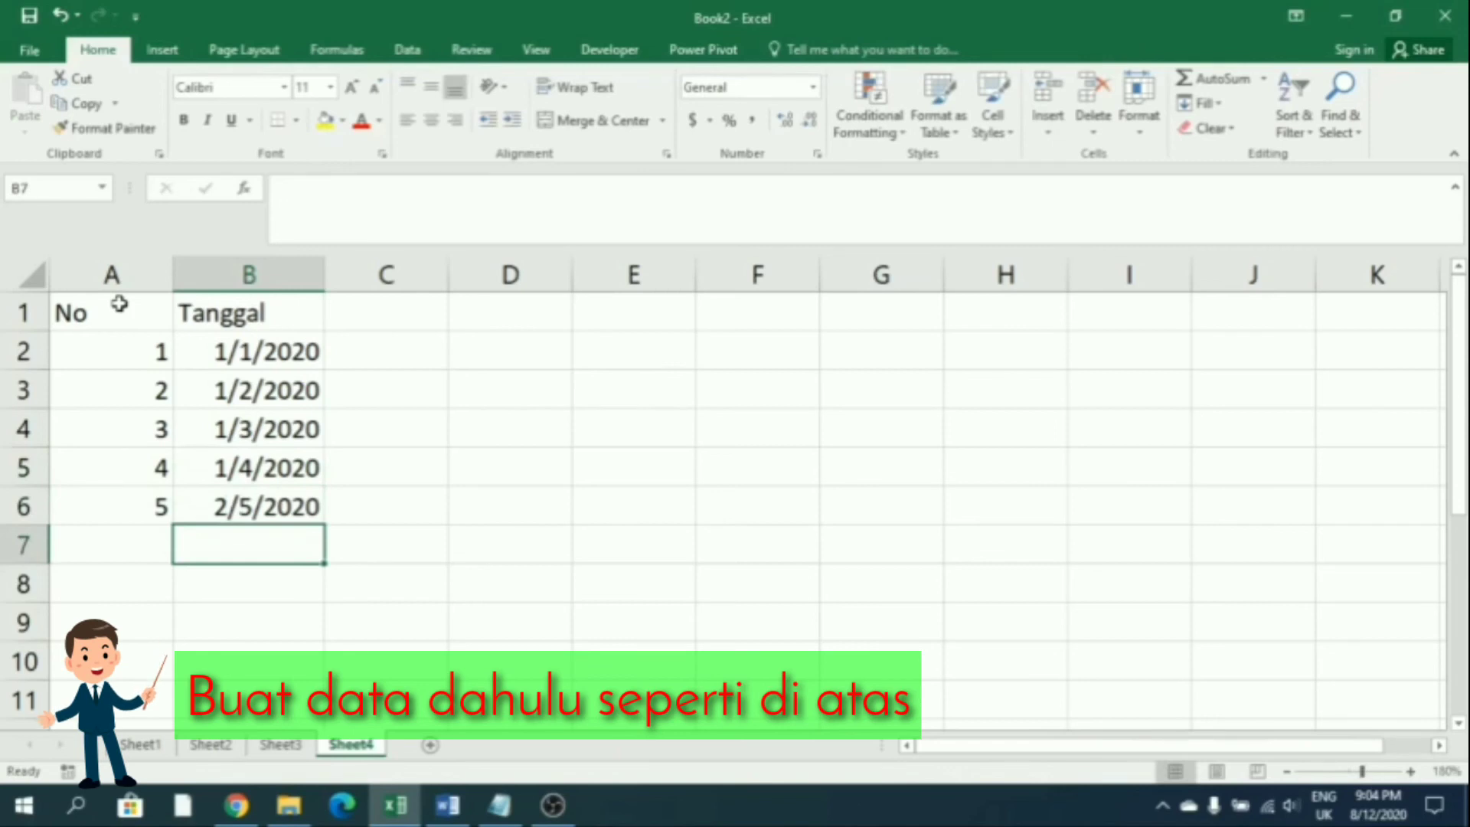
{"action": "key", "text": "Up"}
{"action": "key", "text": "Up"}
{"action": "key", "text": "Up"}
{"action": "key", "text": "Up"}
{"action": "key", "text": "Up"}
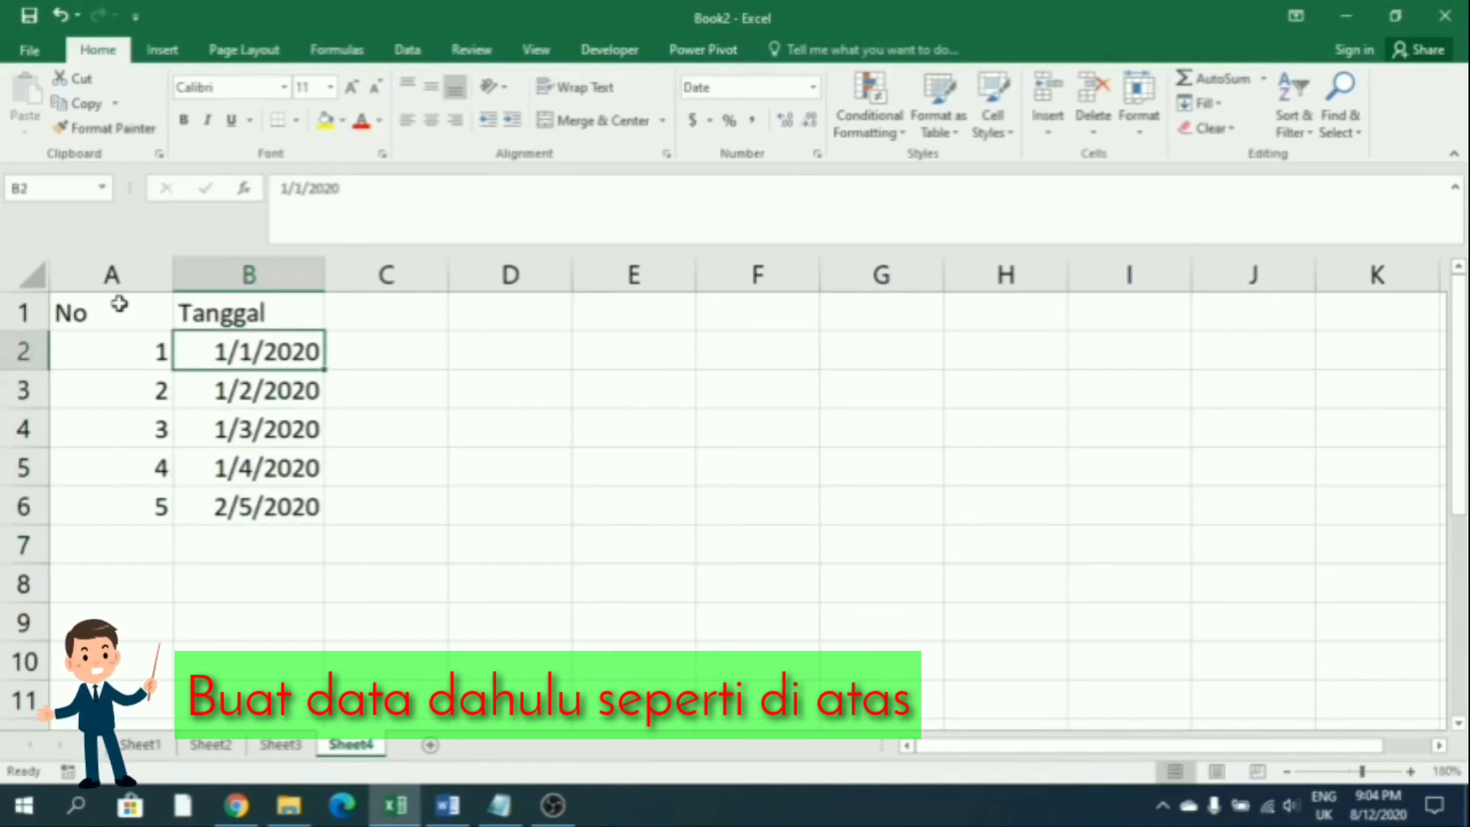
Change the first two dates to 5/1/2020 and 4/2/2020
{"action": "double_click", "coordinate": [223, 344]}
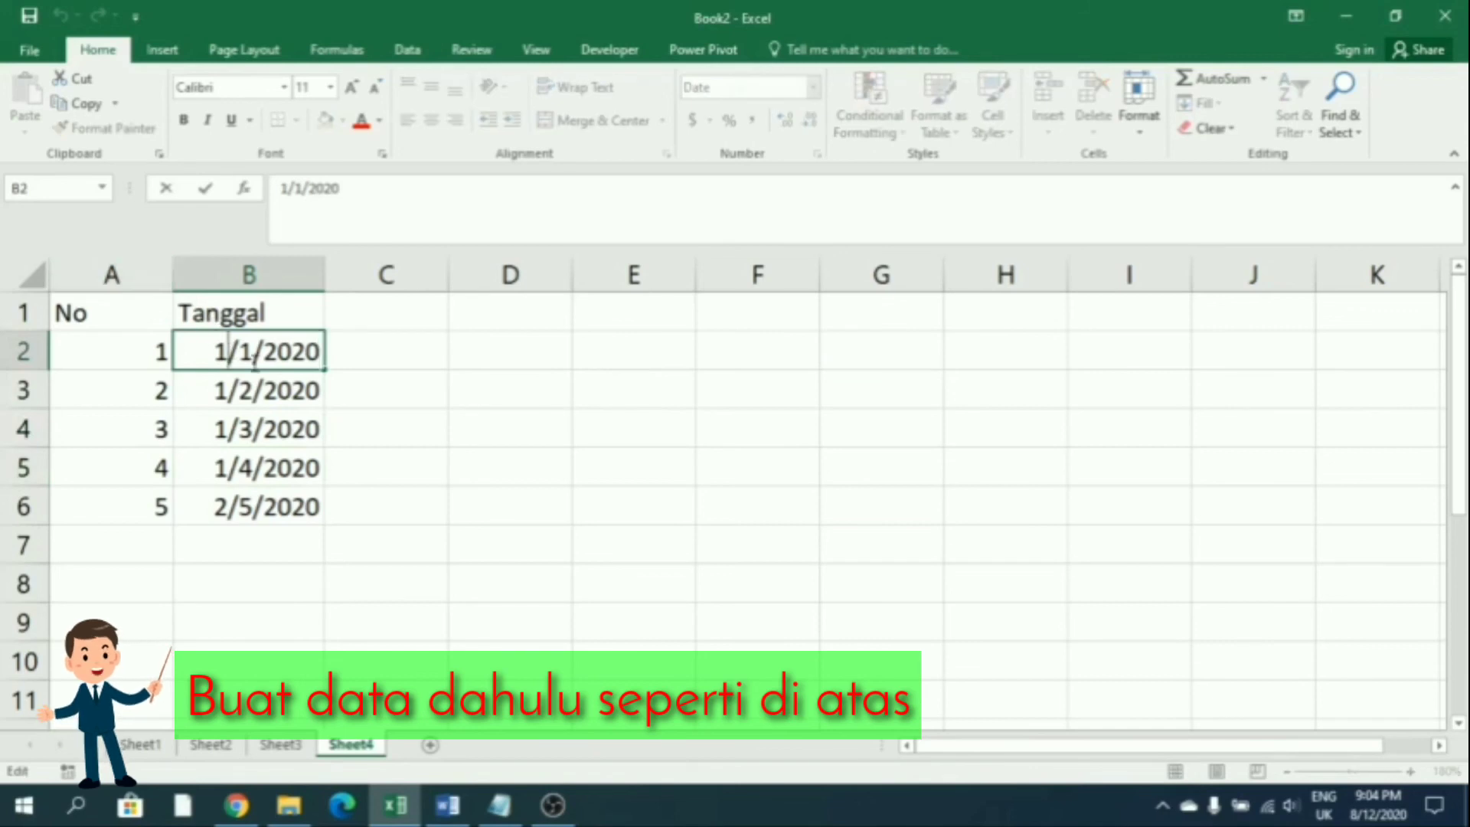
{"action": "type", "text": "5"}
{"action": "key", "text": "Return"}
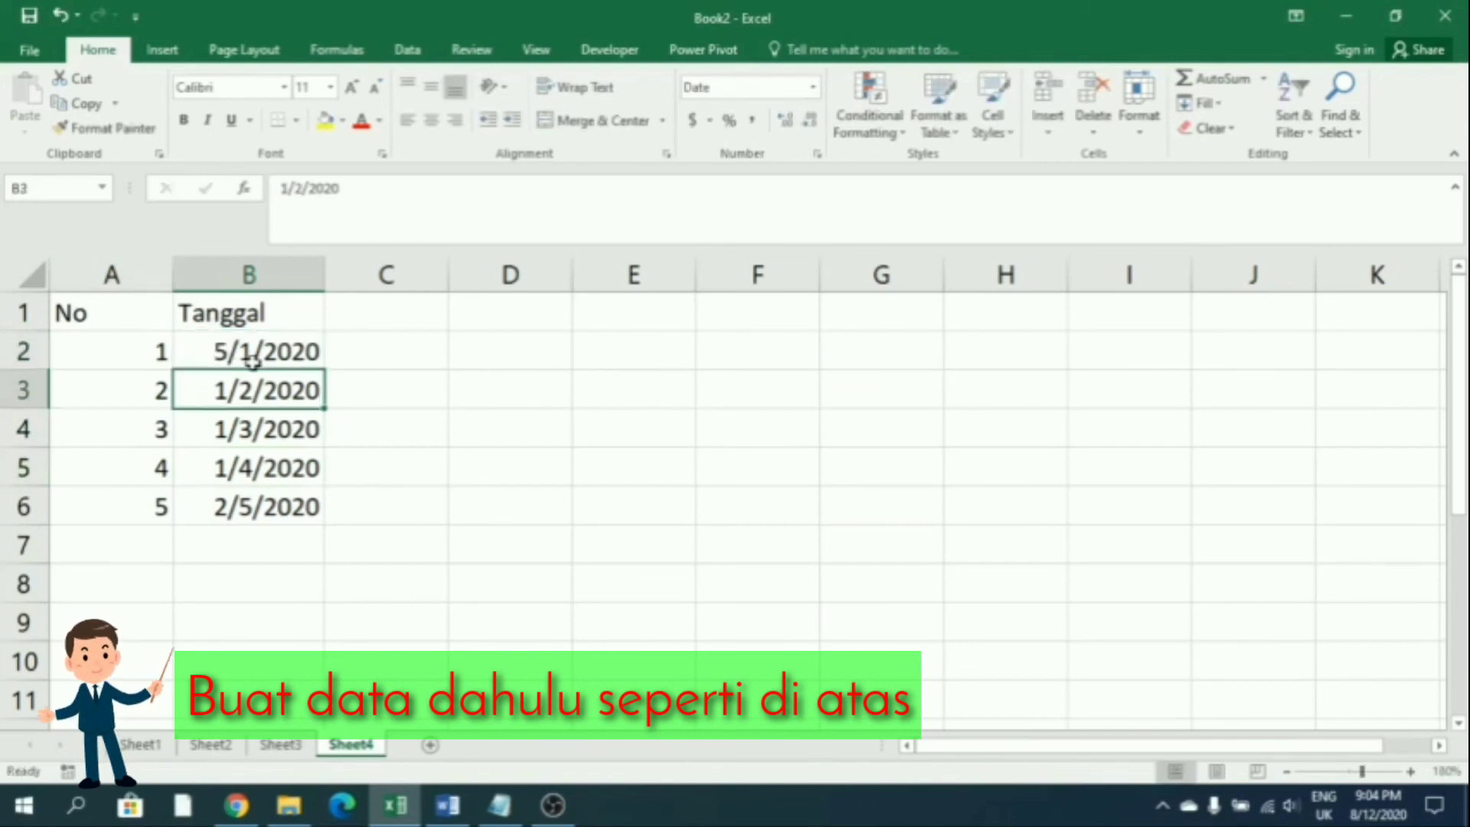
{"action": "key", "text": "F2"}
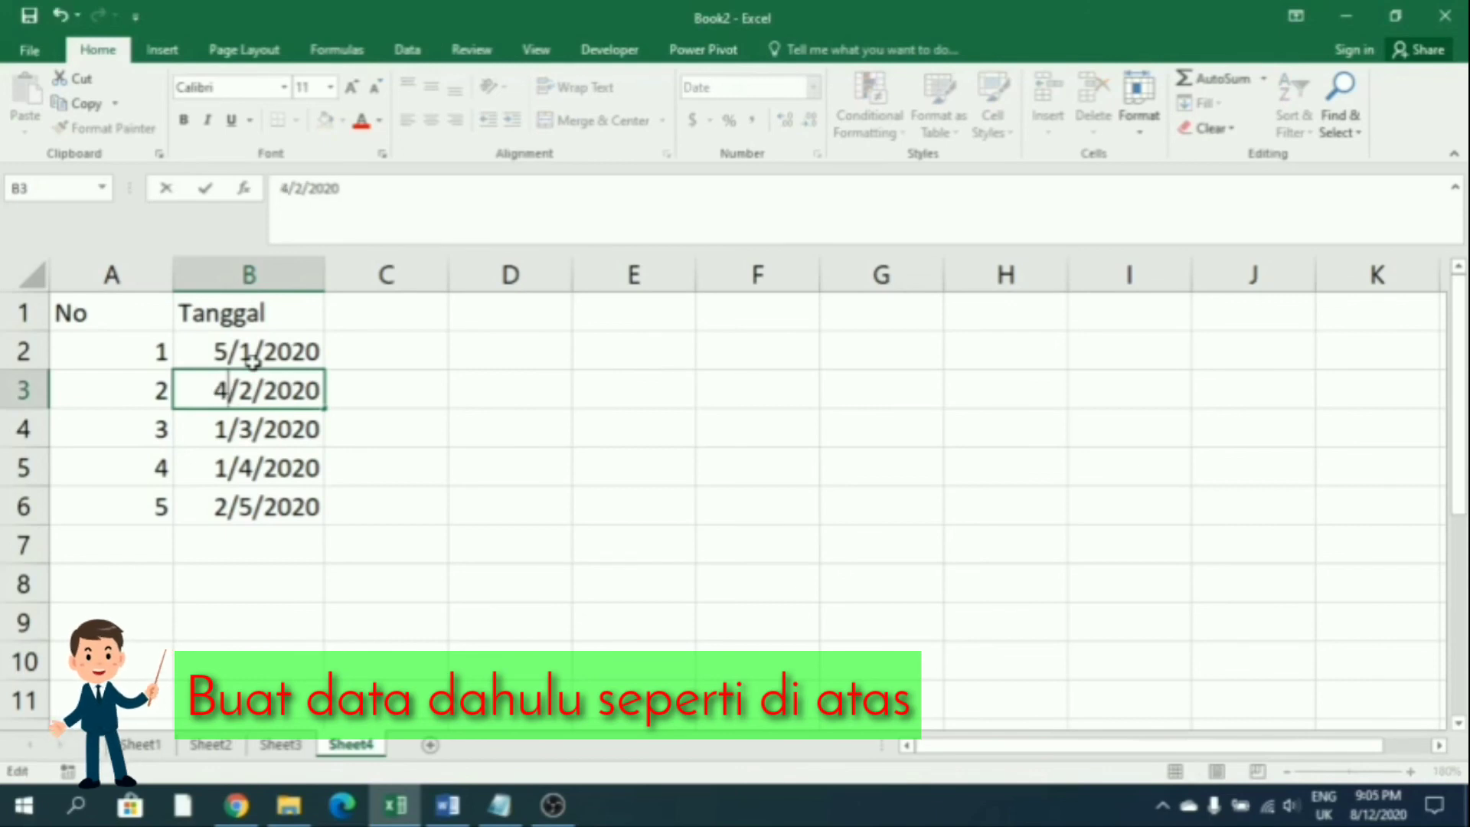
{"action": "key", "text": "Return"}
Correct B4, B5 and B6 to 3/3/2020, 4/4/2020 and 1/5/2020
{"action": "key", "text": "F2"}
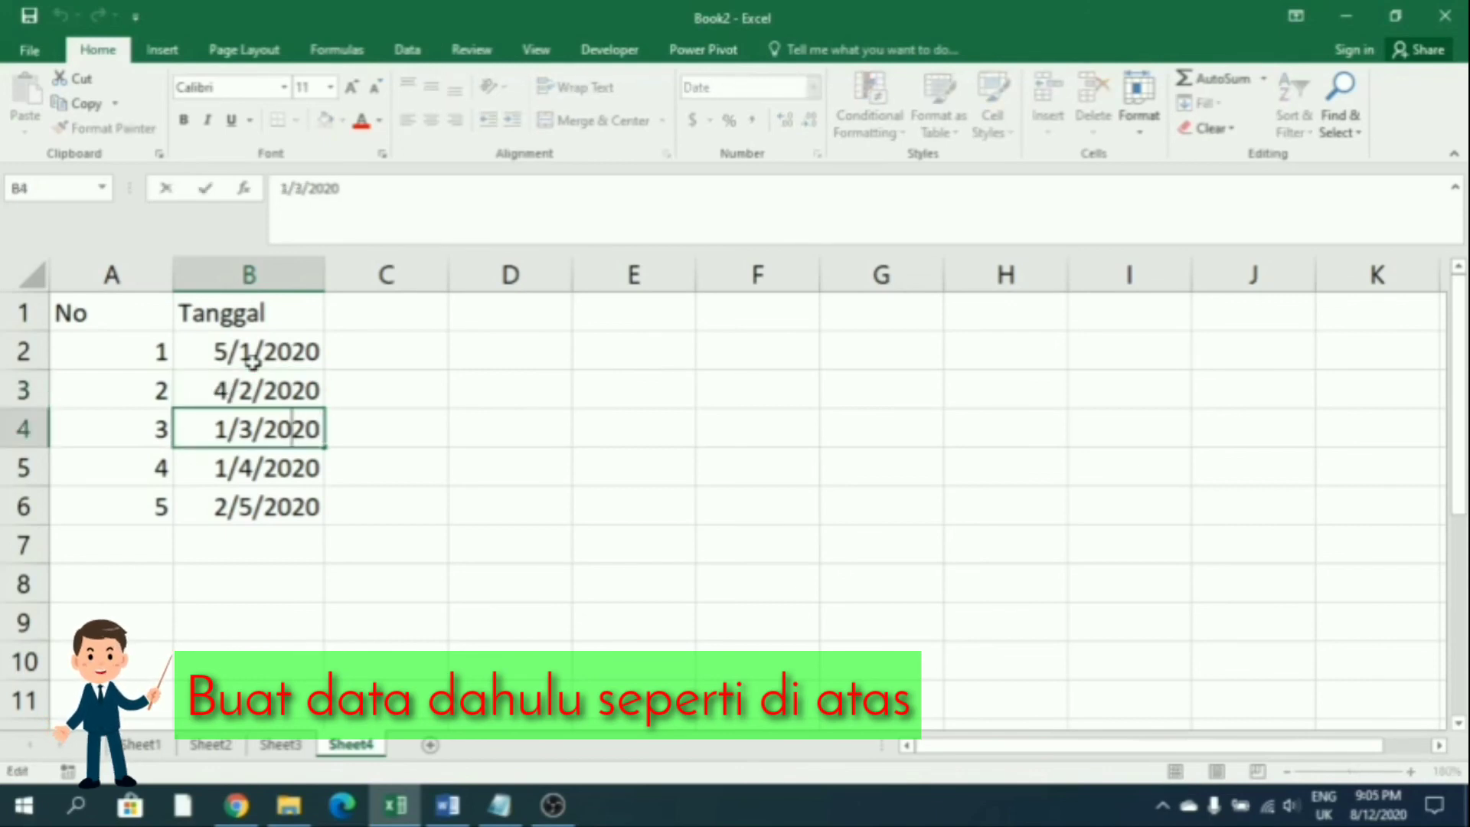
{"action": "type", "text": "3"}
{"action": "key", "text": "Return"}
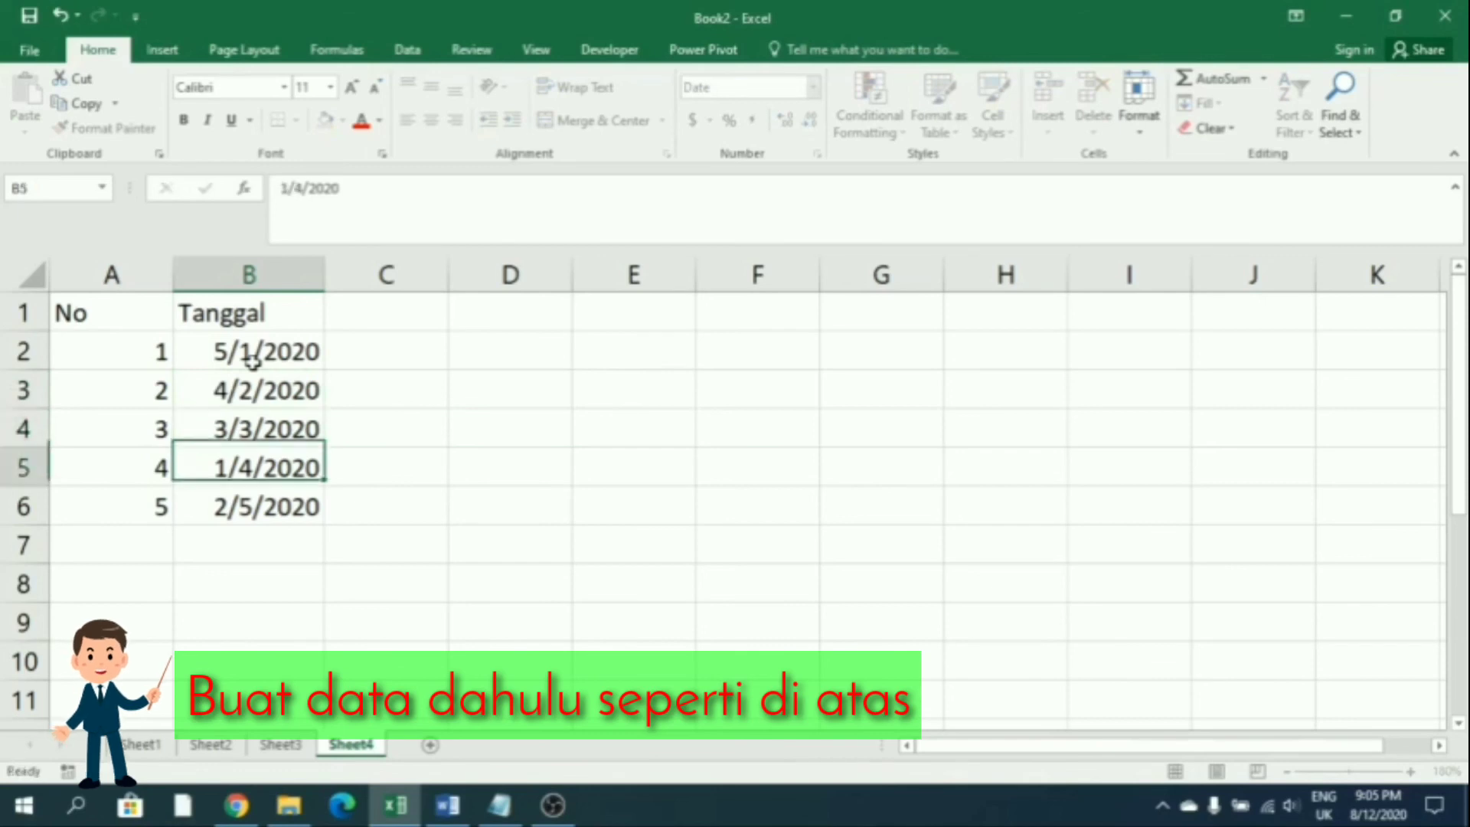
{"action": "key", "text": "F2"}
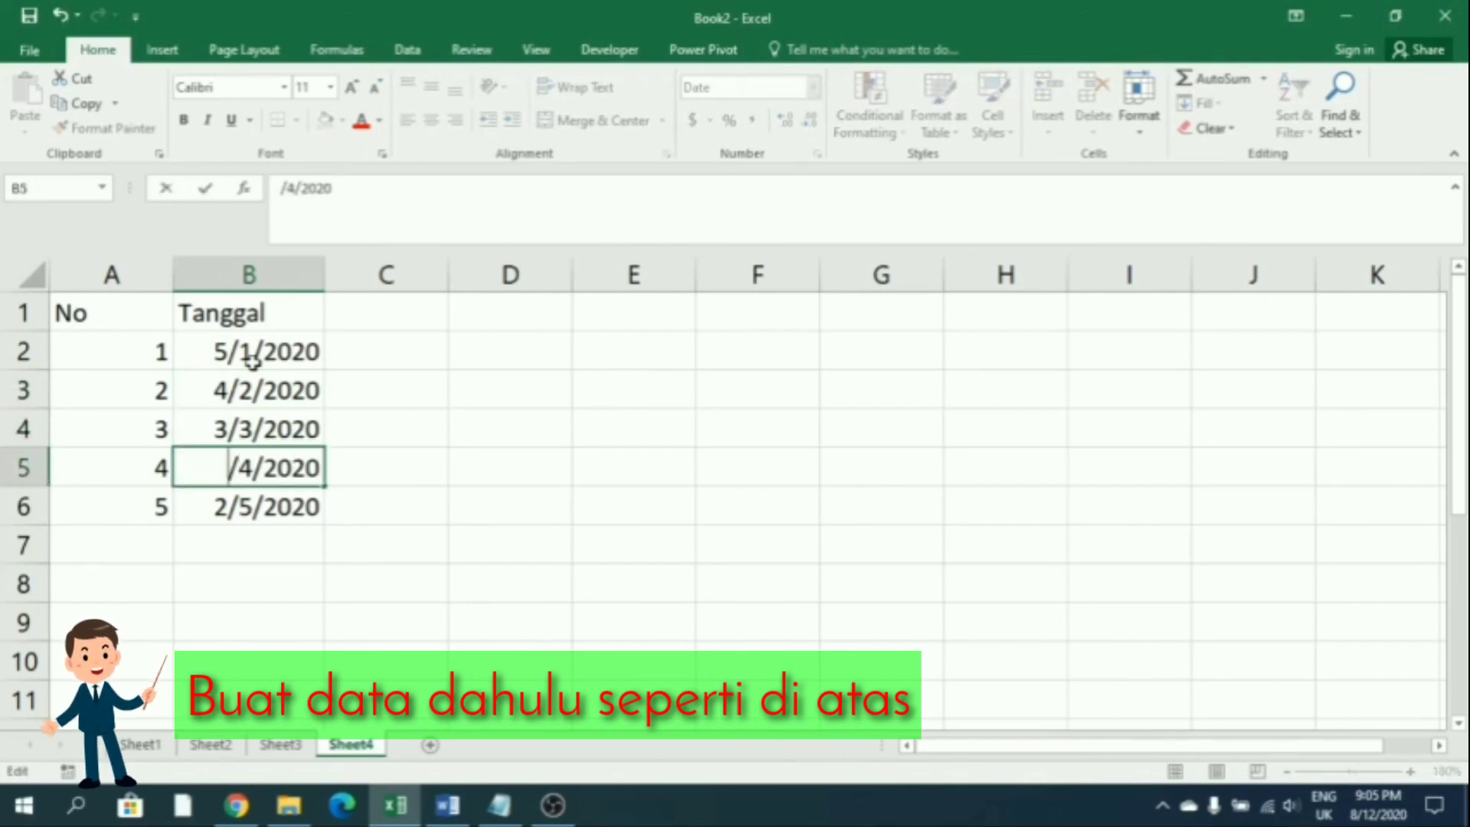
{"action": "type", "text": "4"}
{"action": "key", "text": "Return"}
{"action": "key", "text": "F2"}
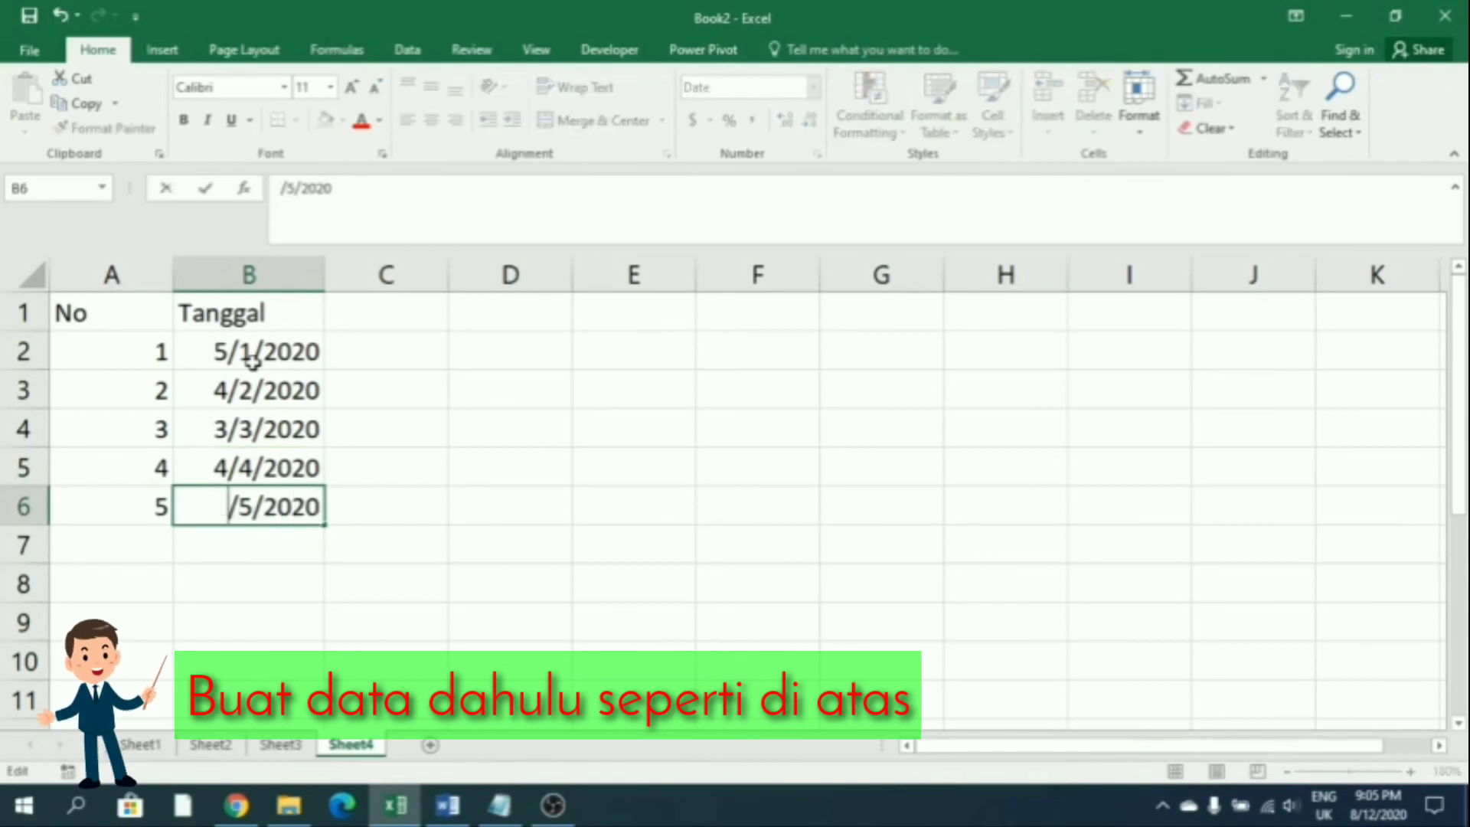
{"action": "type", "text": "1"}
{"action": "key", "text": "Return"}
{"action": "left_click", "coordinate": [360, 321]}
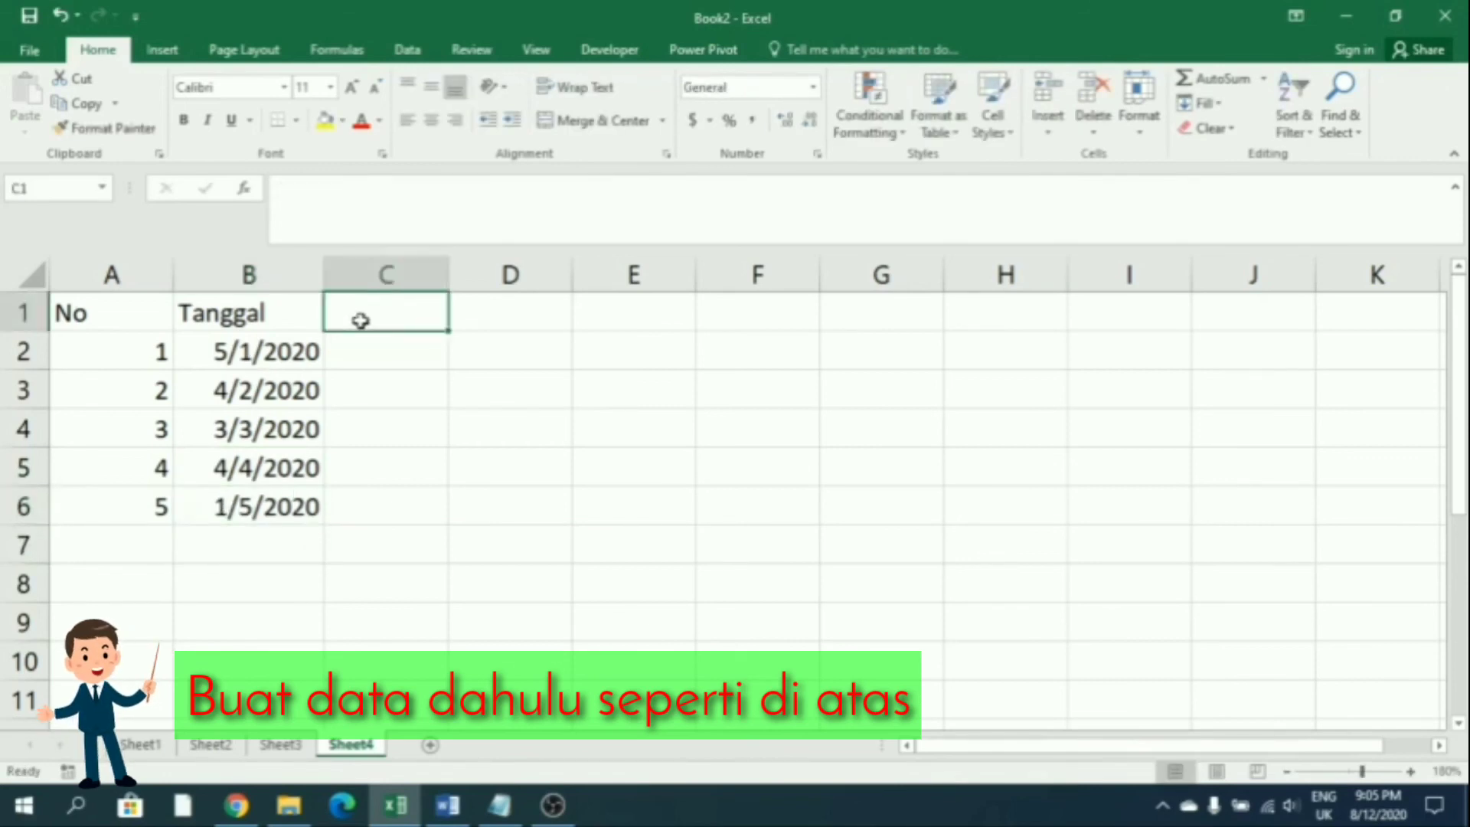
Head column C 'Tanggal', enter 5, and Flash Fill the day numbers 4, 3, 4, 1
{"action": "type", "text": "Tangga"}
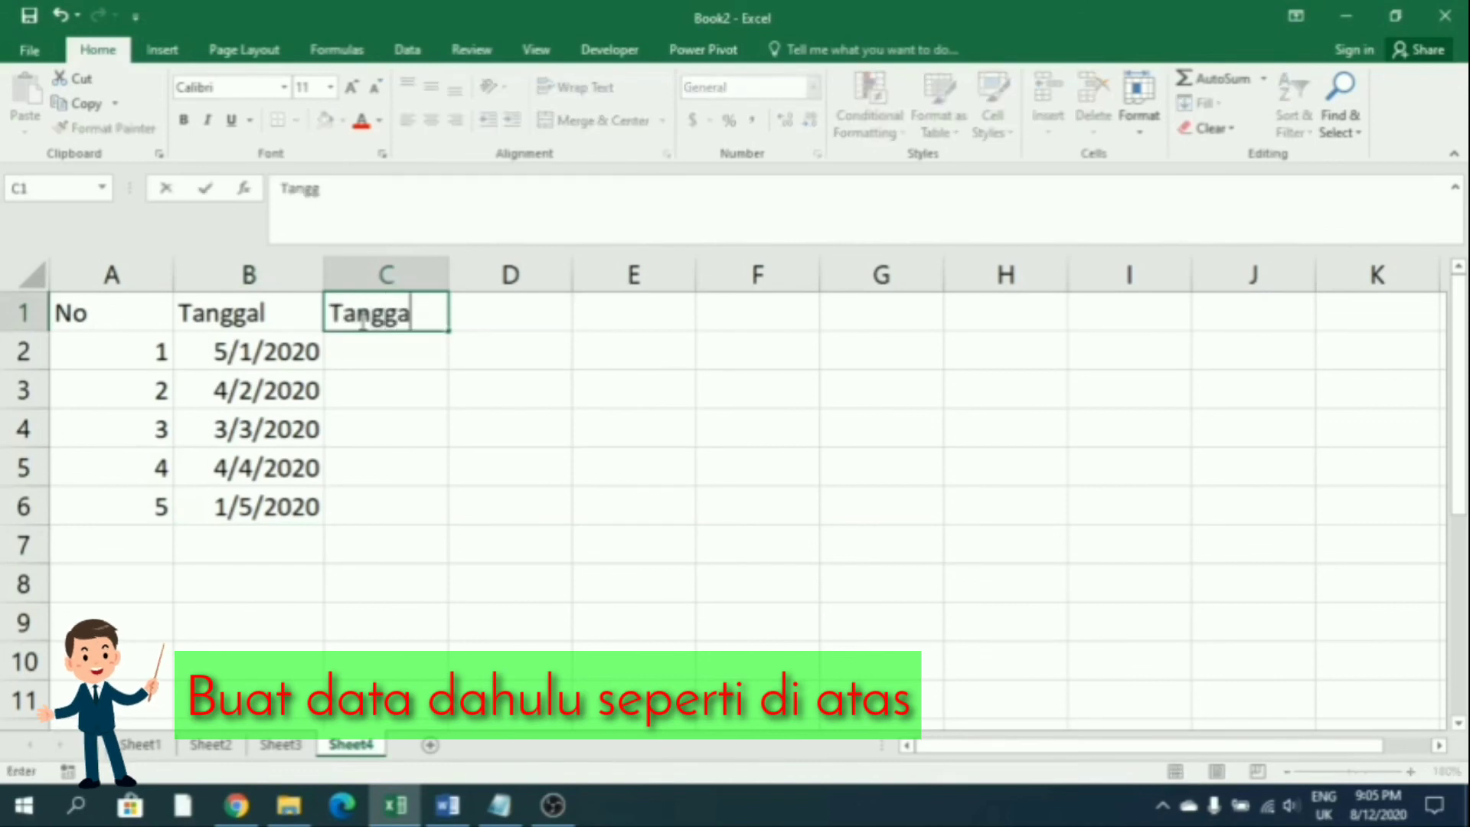
{"action": "type", "text": "l"}
{"action": "key", "text": "Return"}
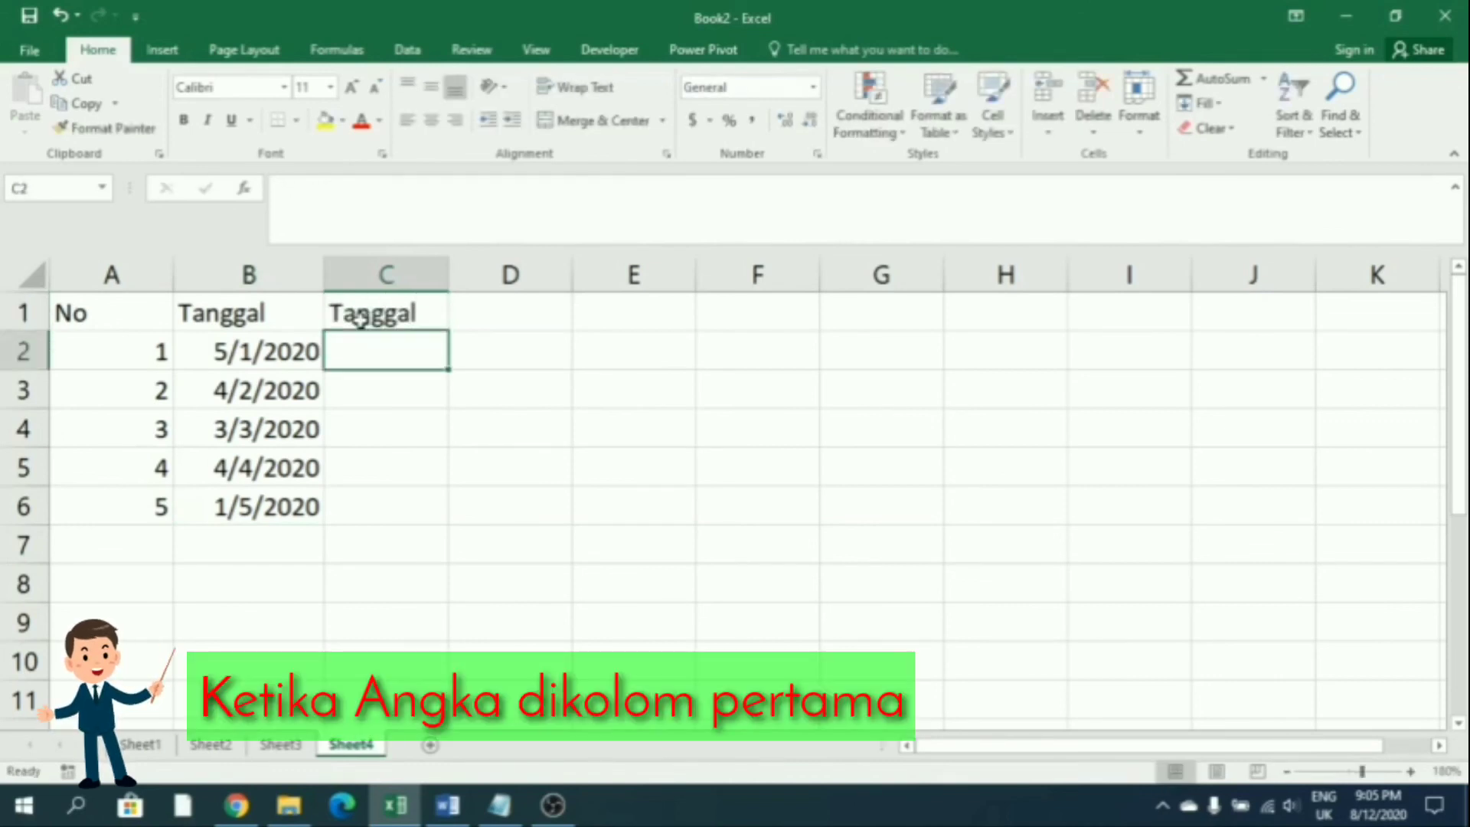
{"action": "type", "text": "5"}
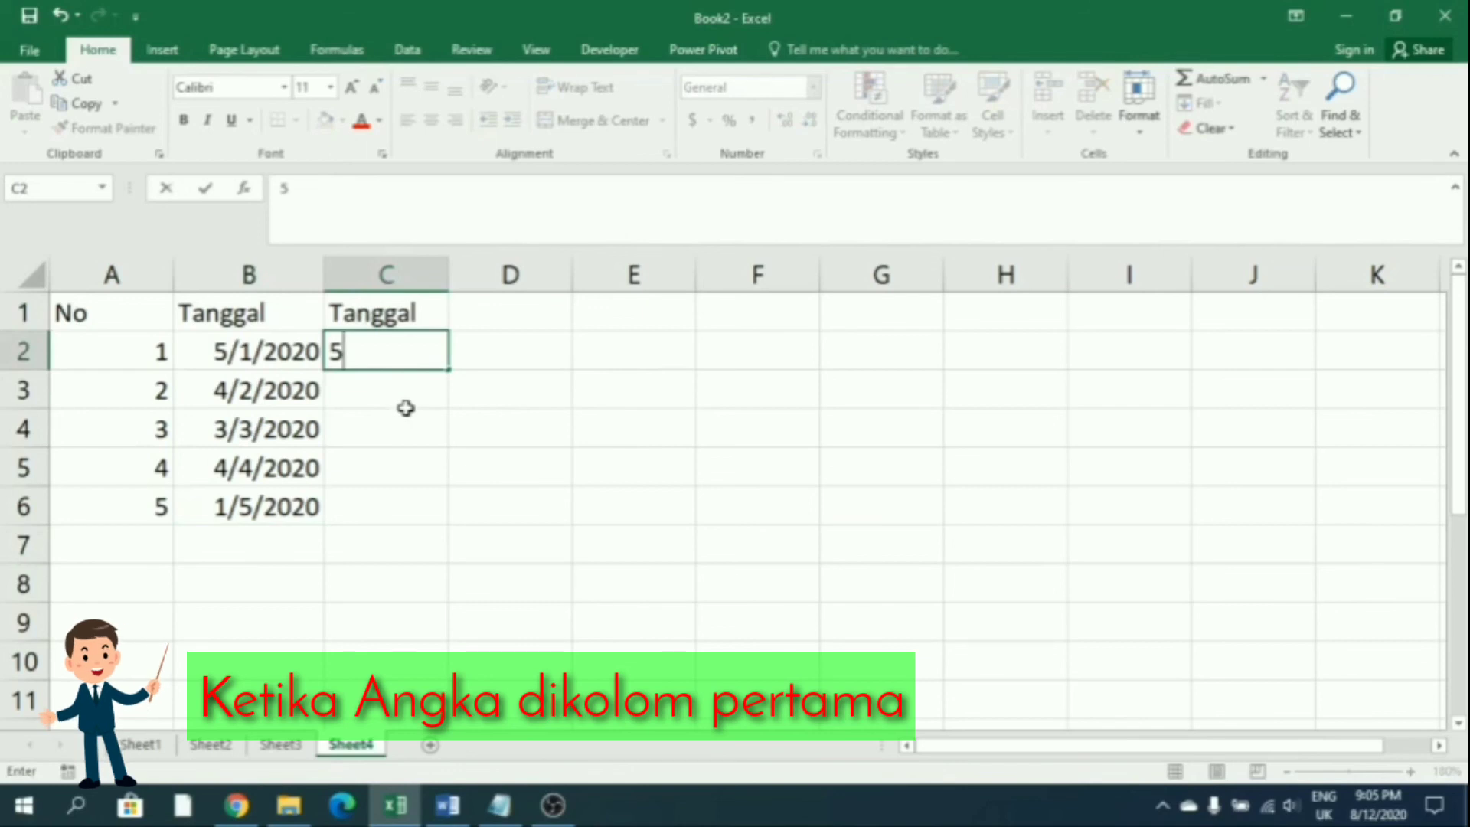
{"action": "left_click", "coordinate": [406, 394]}
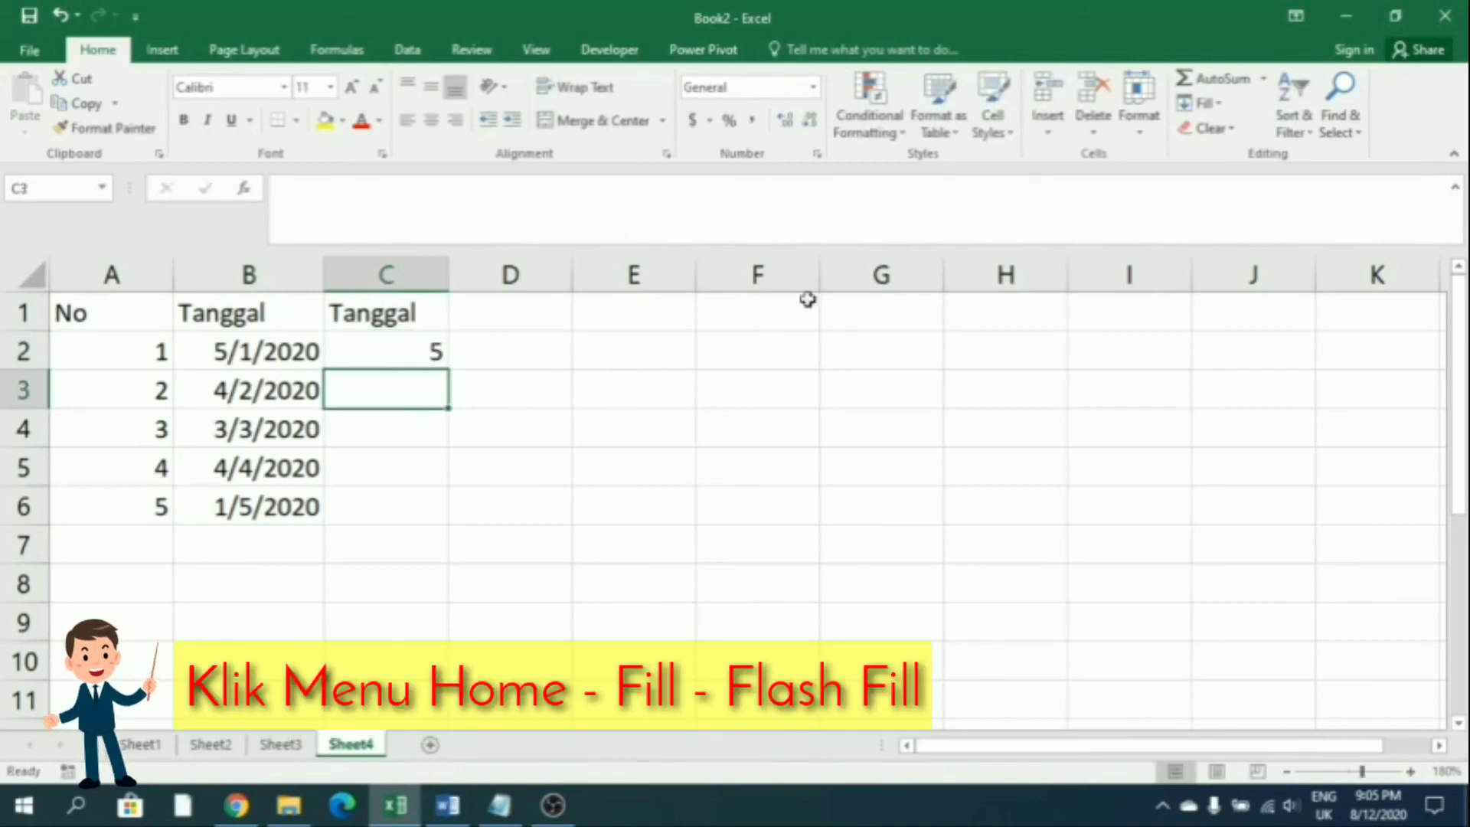
{"action": "left_click", "coordinate": [1200, 102]}
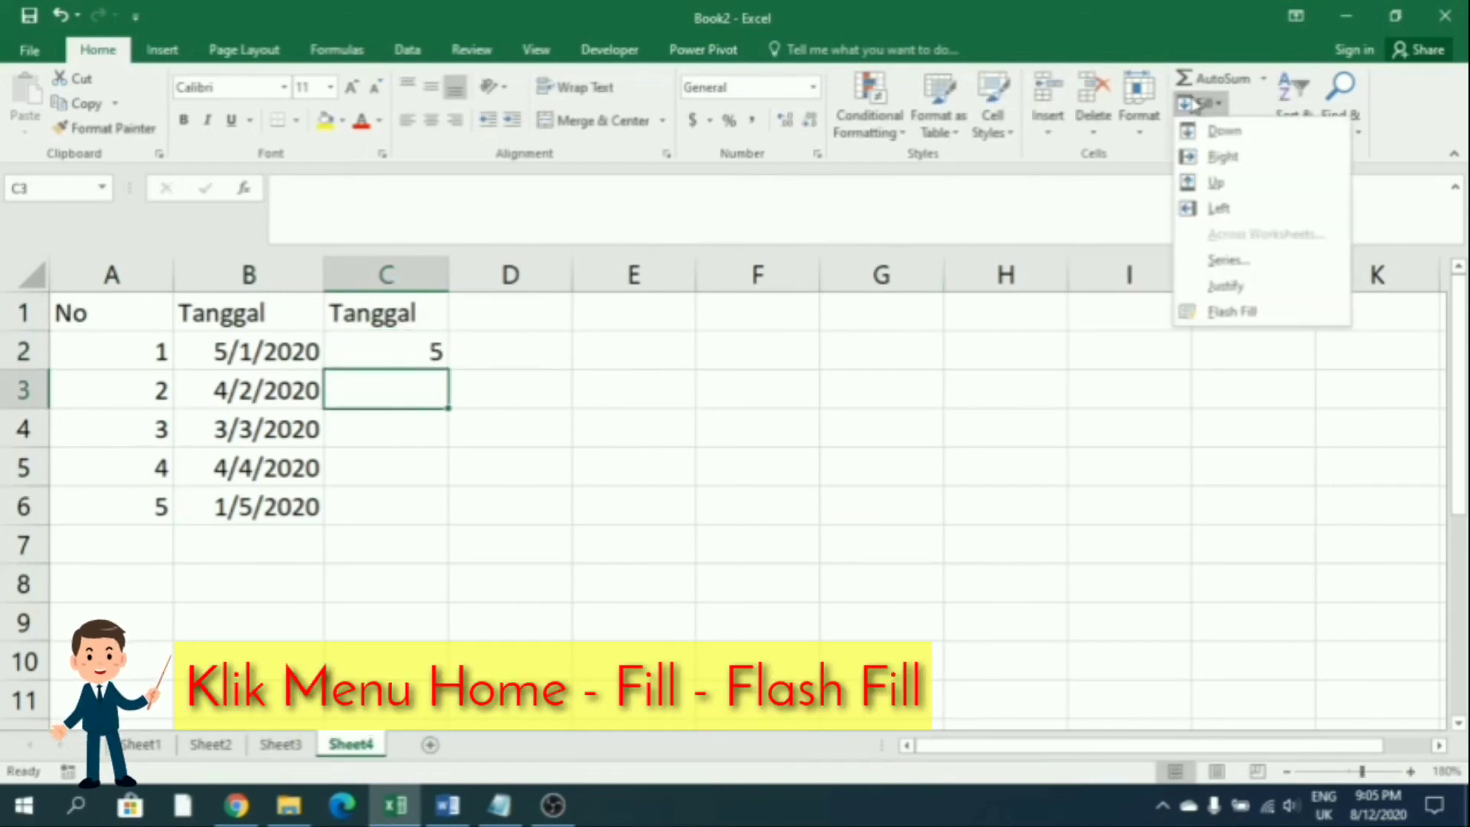
{"action": "left_click", "coordinate": [1225, 311]}
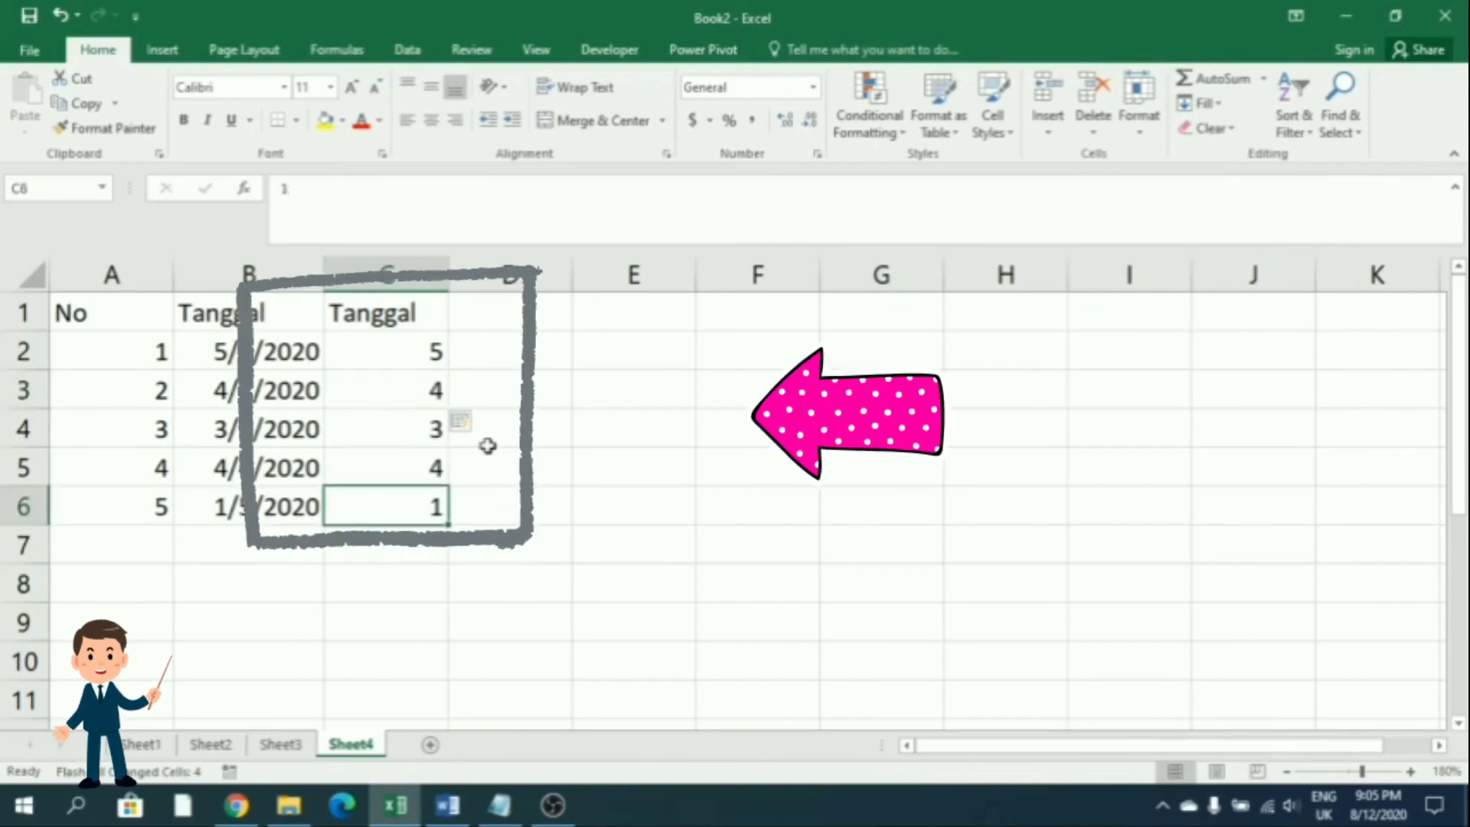
{"action": "left_click", "coordinate": [518, 300]}
Head column D 'Bulan', enter 1, and Flash Fill month numbers 2 through 5
{"action": "type", "text": "Bul"}
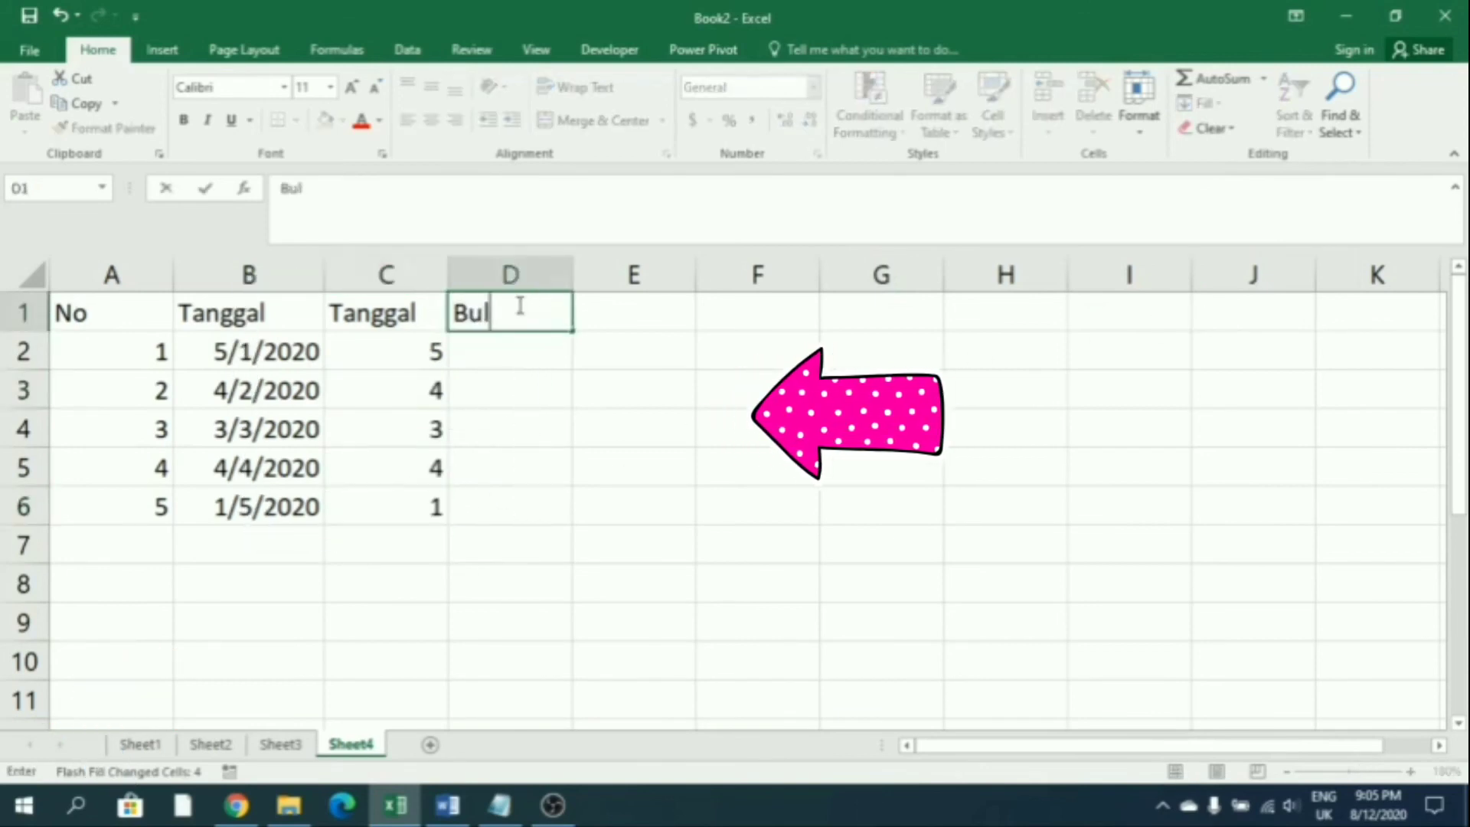
{"action": "type", "text": "an"}
{"action": "key", "text": "Return"}
{"action": "type", "text": "1"}
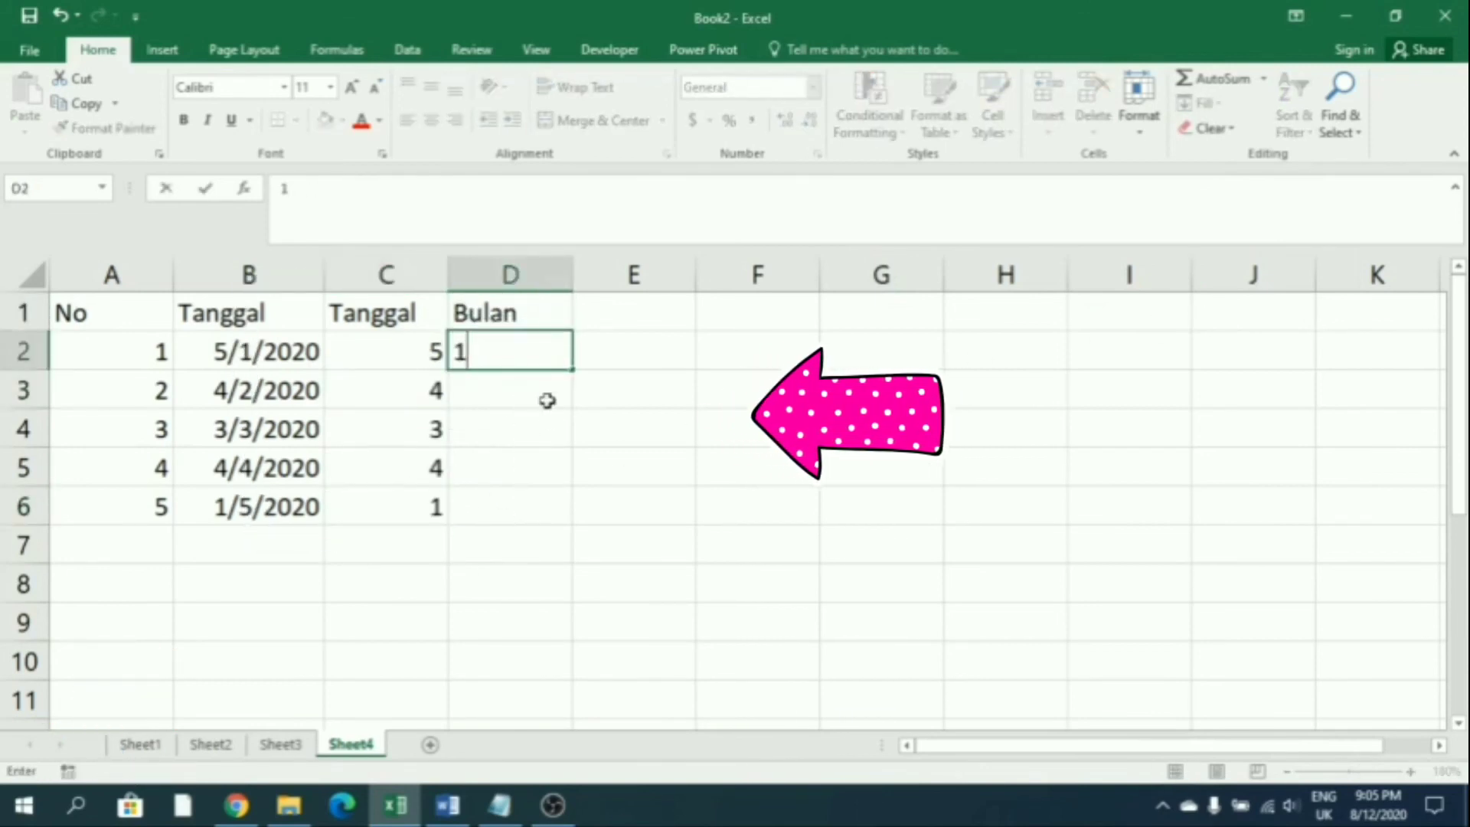
{"action": "key", "text": "Return"}
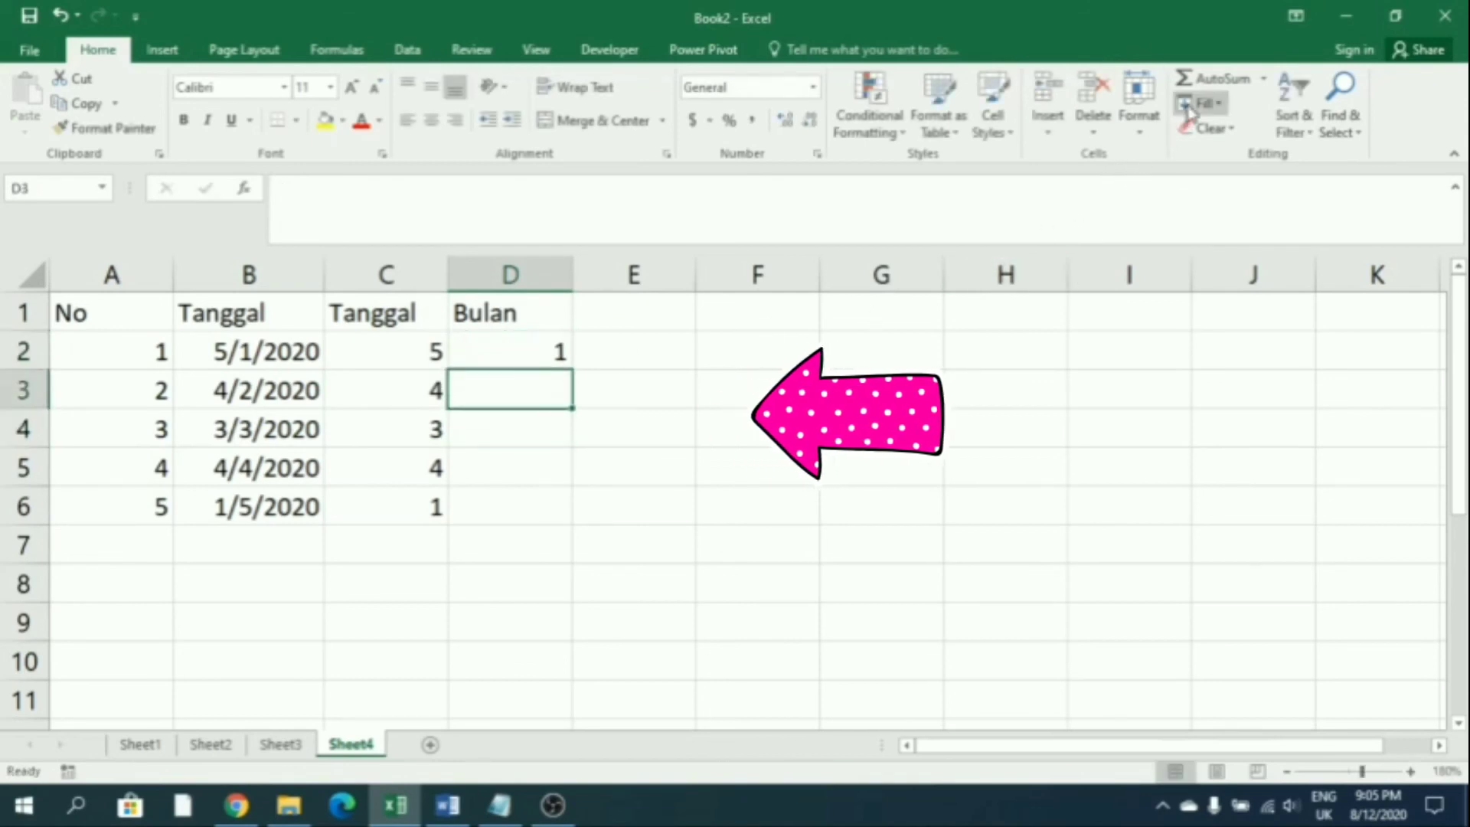
{"action": "left_click", "coordinate": [1199, 103]}
{"action": "left_click", "coordinate": [1215, 313]}
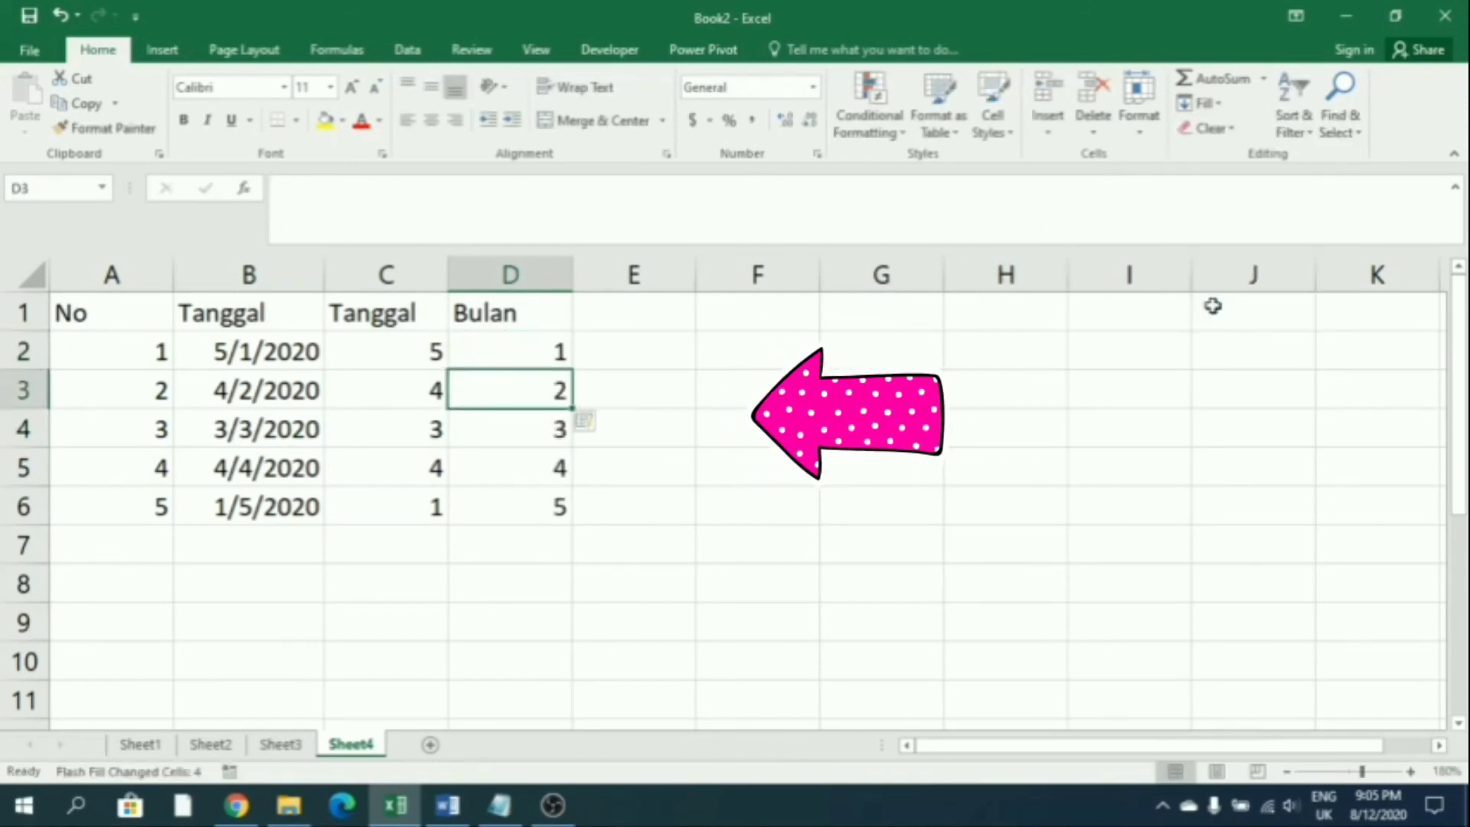
{"action": "left_click", "coordinate": [623, 317]}
Head column E 'Tahun', enter 2020, and Flash Fill 2020 down all five rows
{"action": "type", "text": "Tahun"}
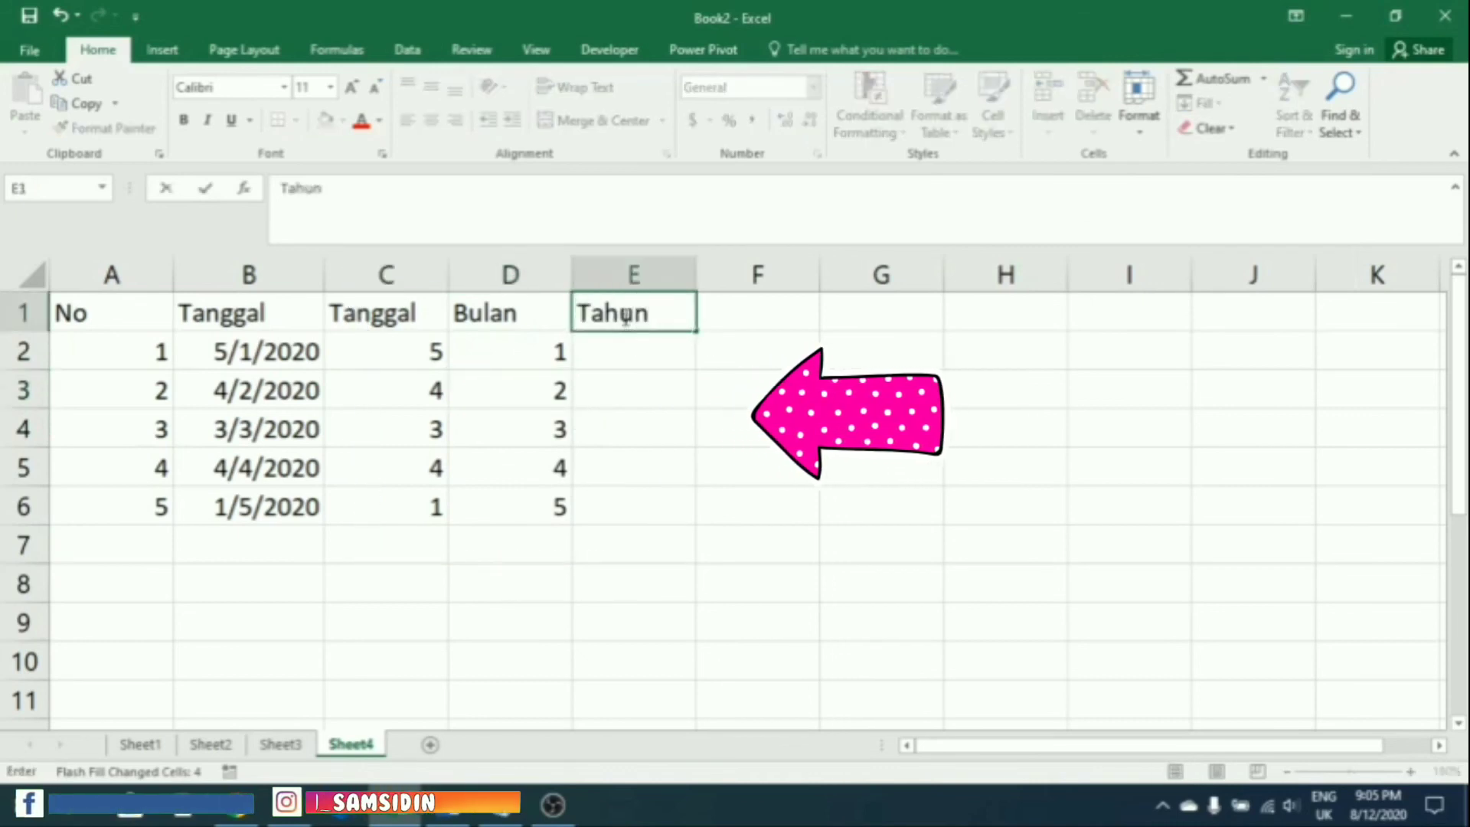
{"action": "left_click", "coordinate": [631, 353]}
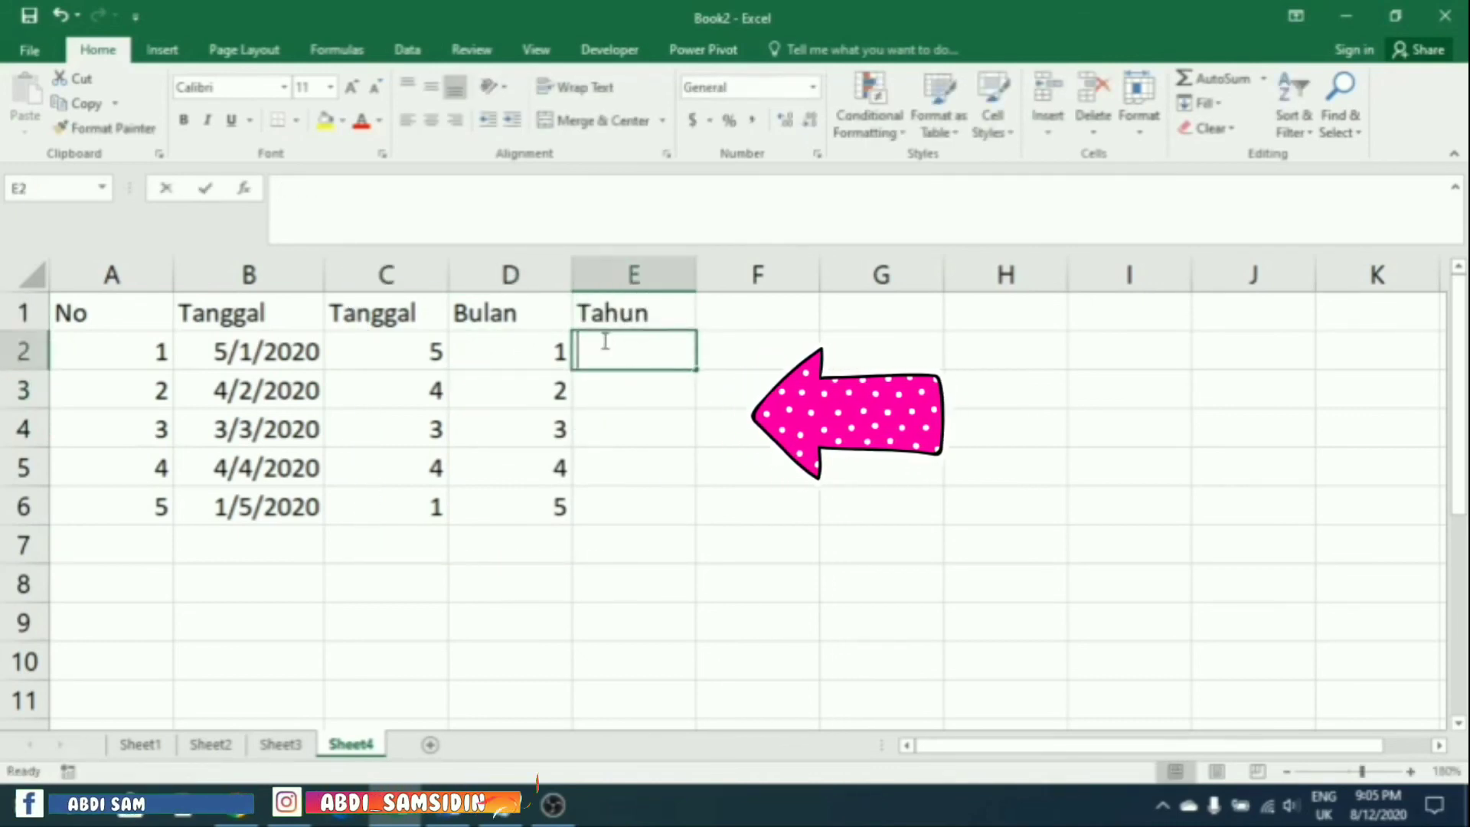
{"action": "type", "text": "2020"}
{"action": "key", "text": "Return"}
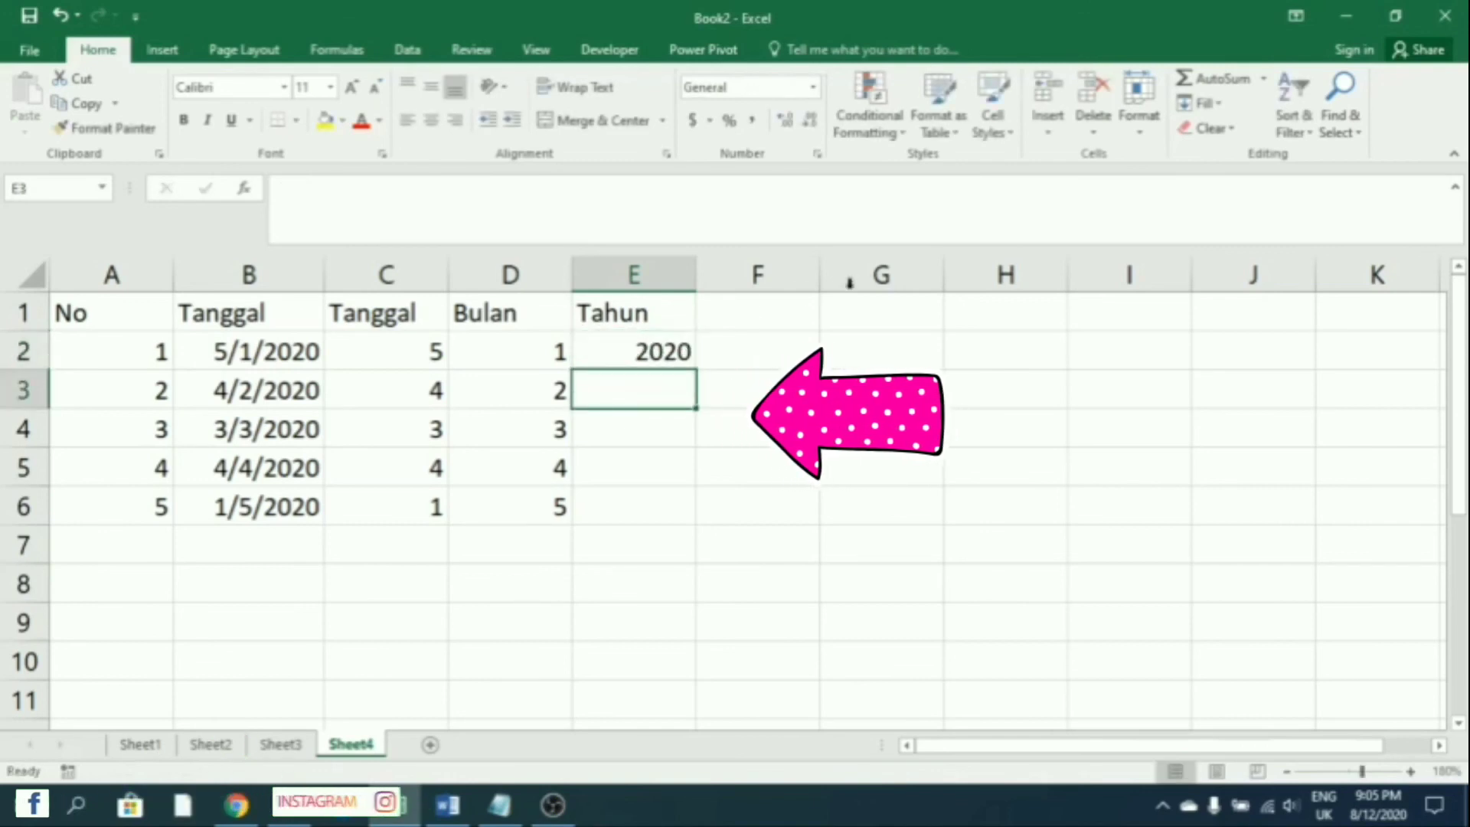
{"action": "left_click", "coordinate": [1200, 103]}
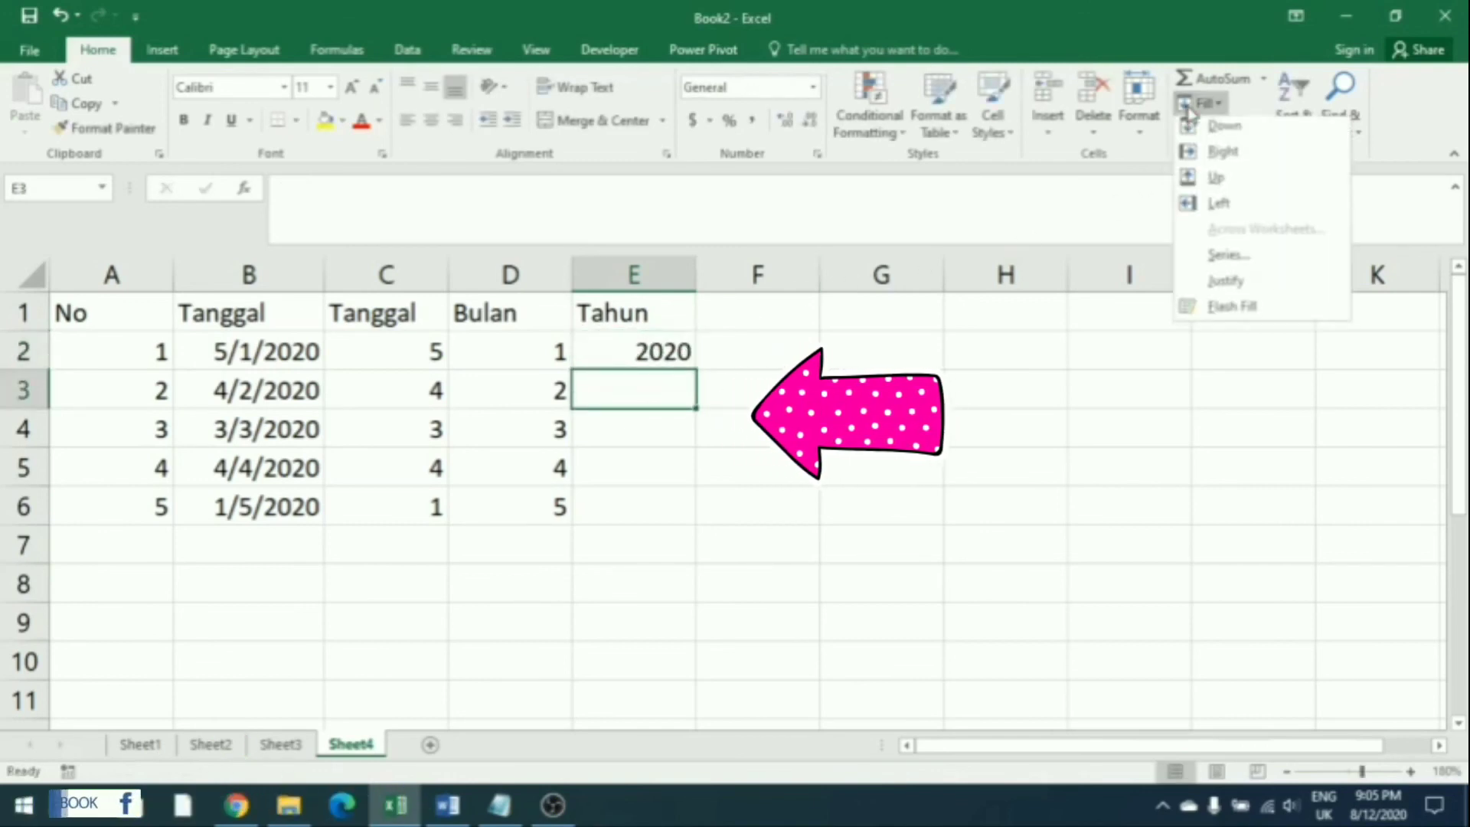
{"action": "left_click", "coordinate": [1228, 315]}
{"action": "left_click", "coordinate": [880, 428]}
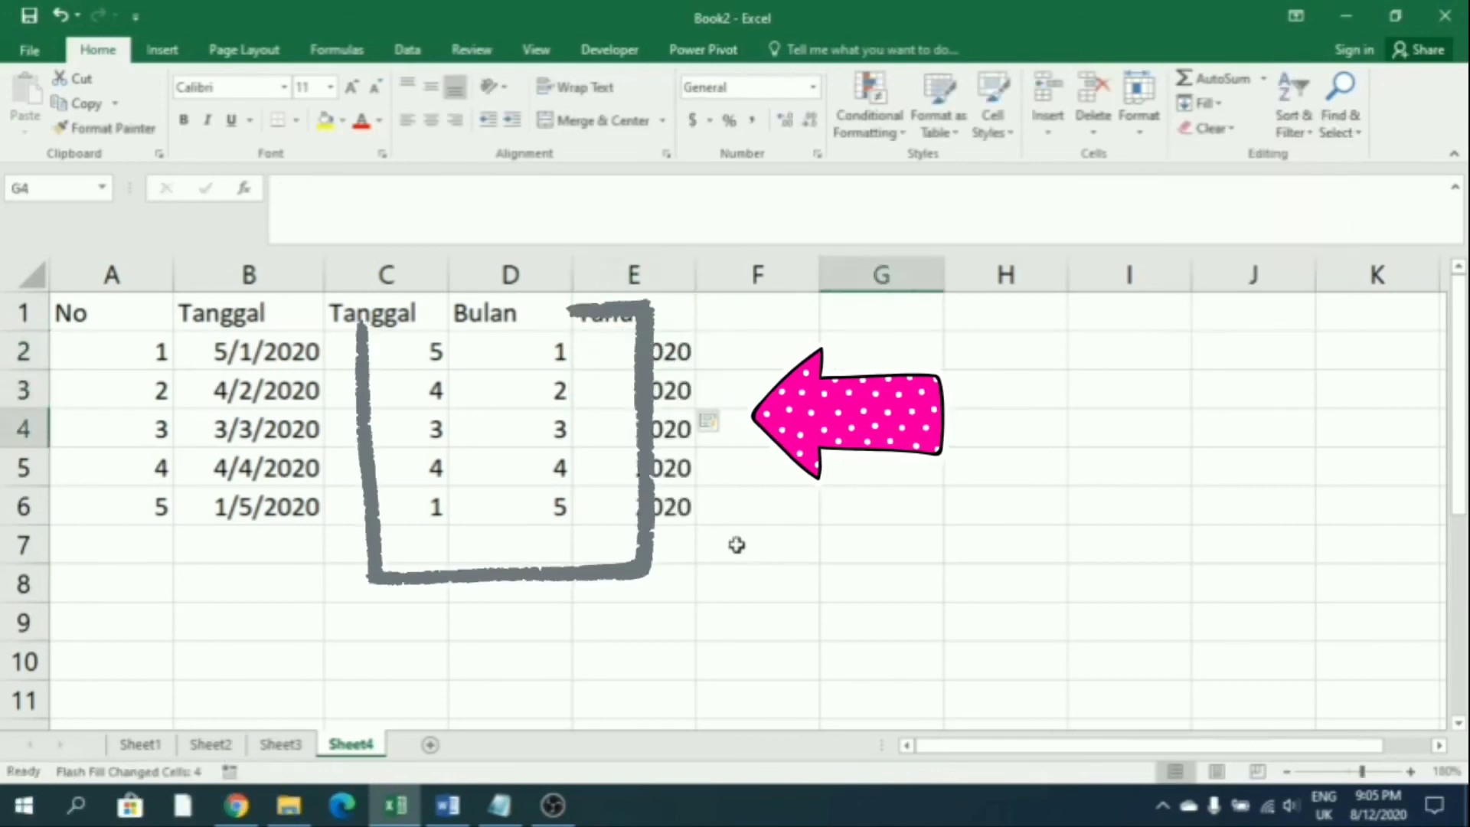
{"action": "left_click", "coordinate": [646, 584]}
{"action": "mouse_move", "coordinate": [140, 322]}
{"action": "left_mouse_down"}
{"action": "mouse_move", "coordinate": [528, 368]}
{"action": "mouse_move", "coordinate": [622, 509]}
{"action": "left_mouse_up"}
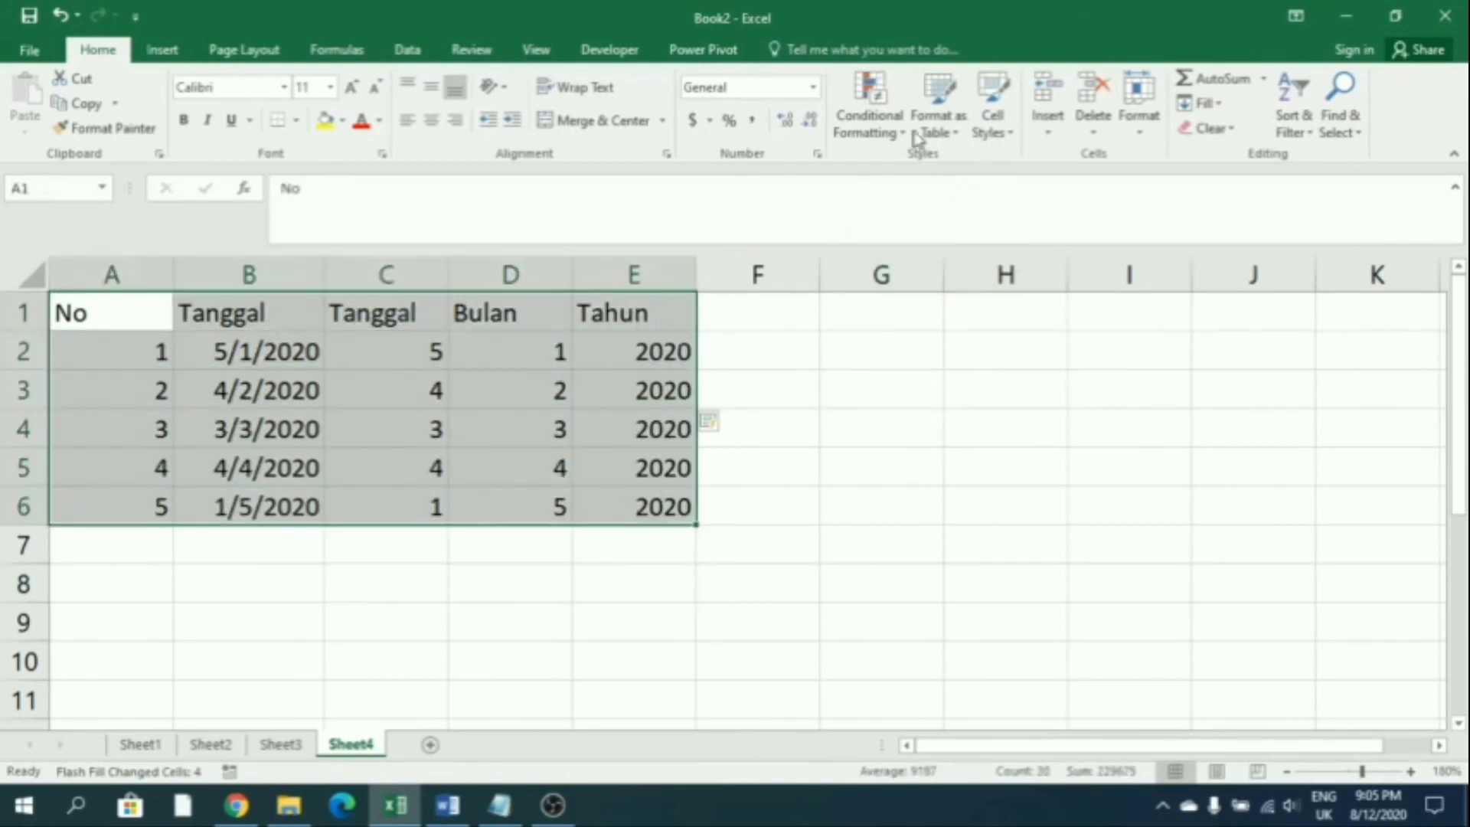
Format A1:E6 as a table with headers using a light orange style
{"action": "left_click", "coordinate": [888, 135]}
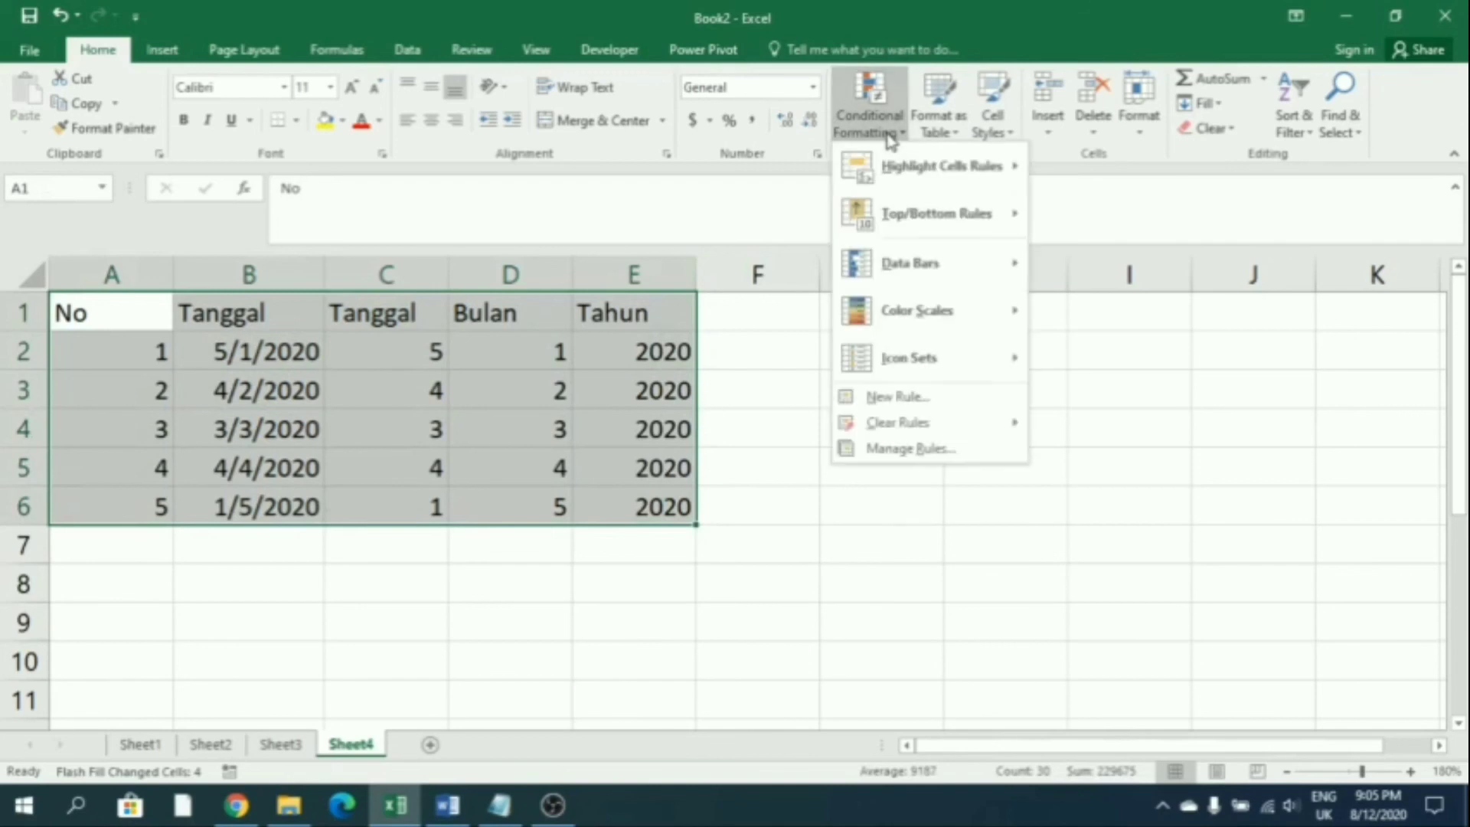
{"action": "left_click", "coordinate": [938, 130]}
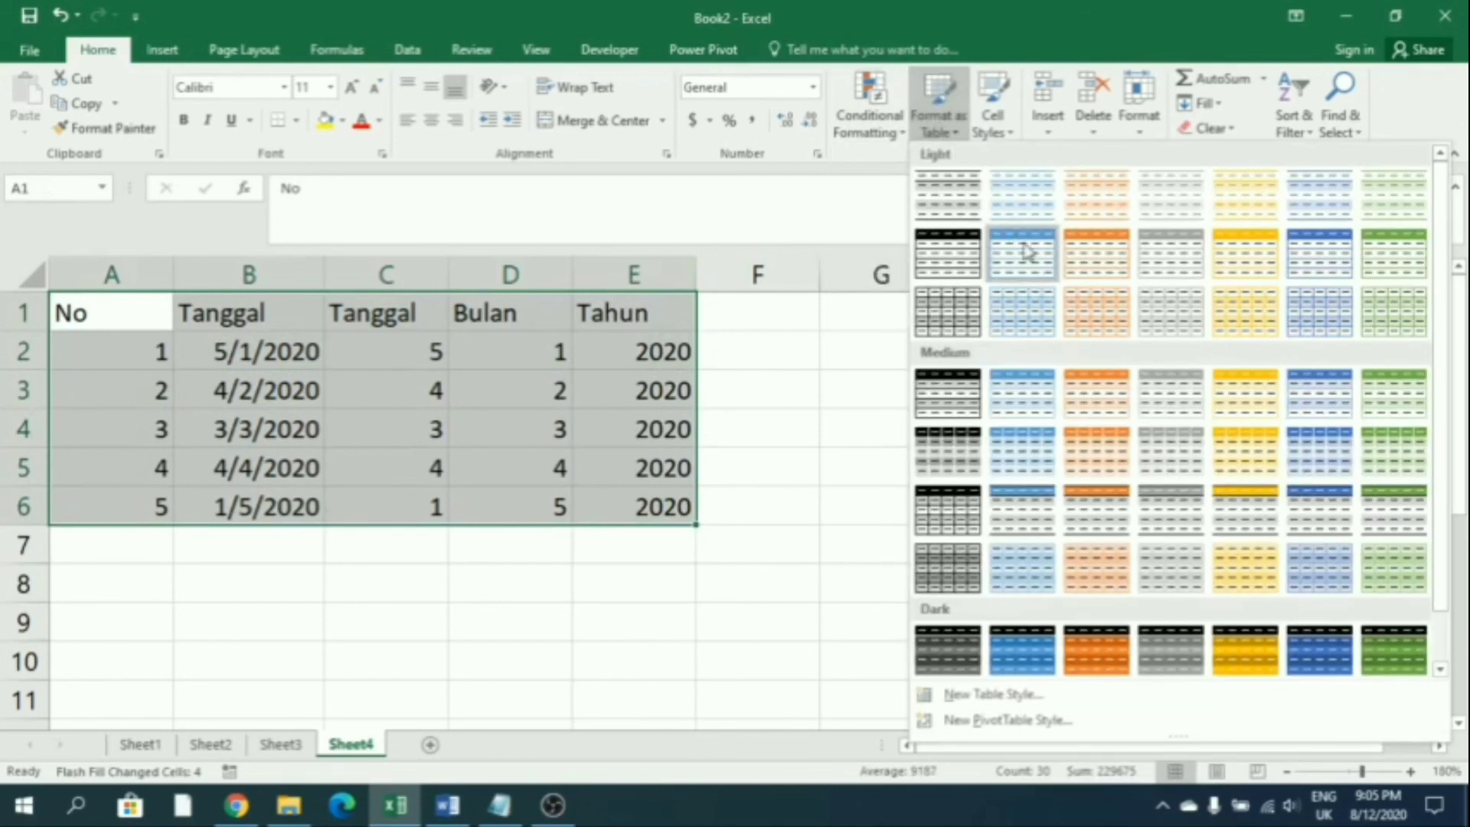
{"action": "left_click", "coordinate": [1091, 253]}
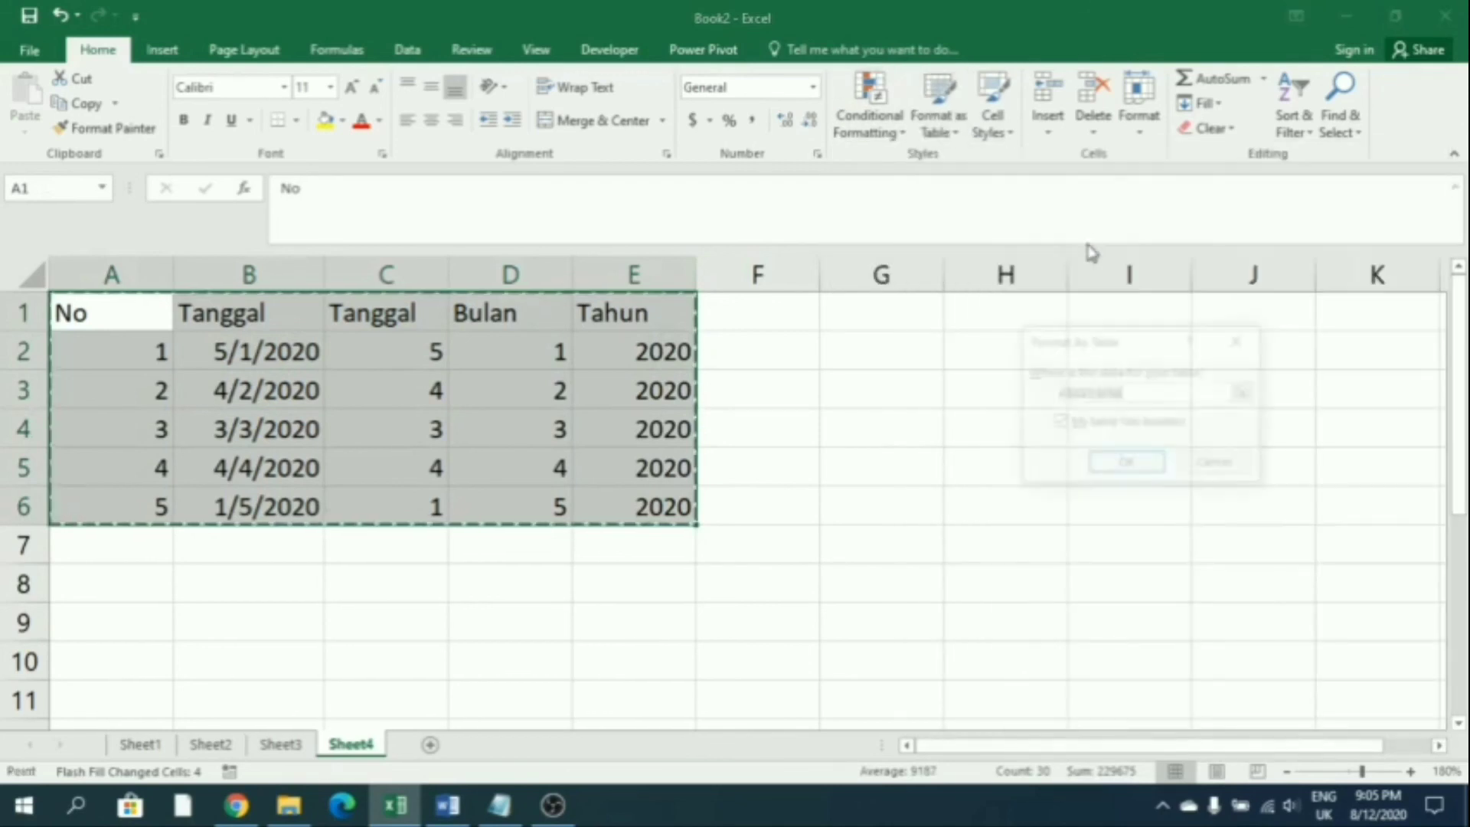
{"action": "left_click", "coordinate": [1126, 464]}
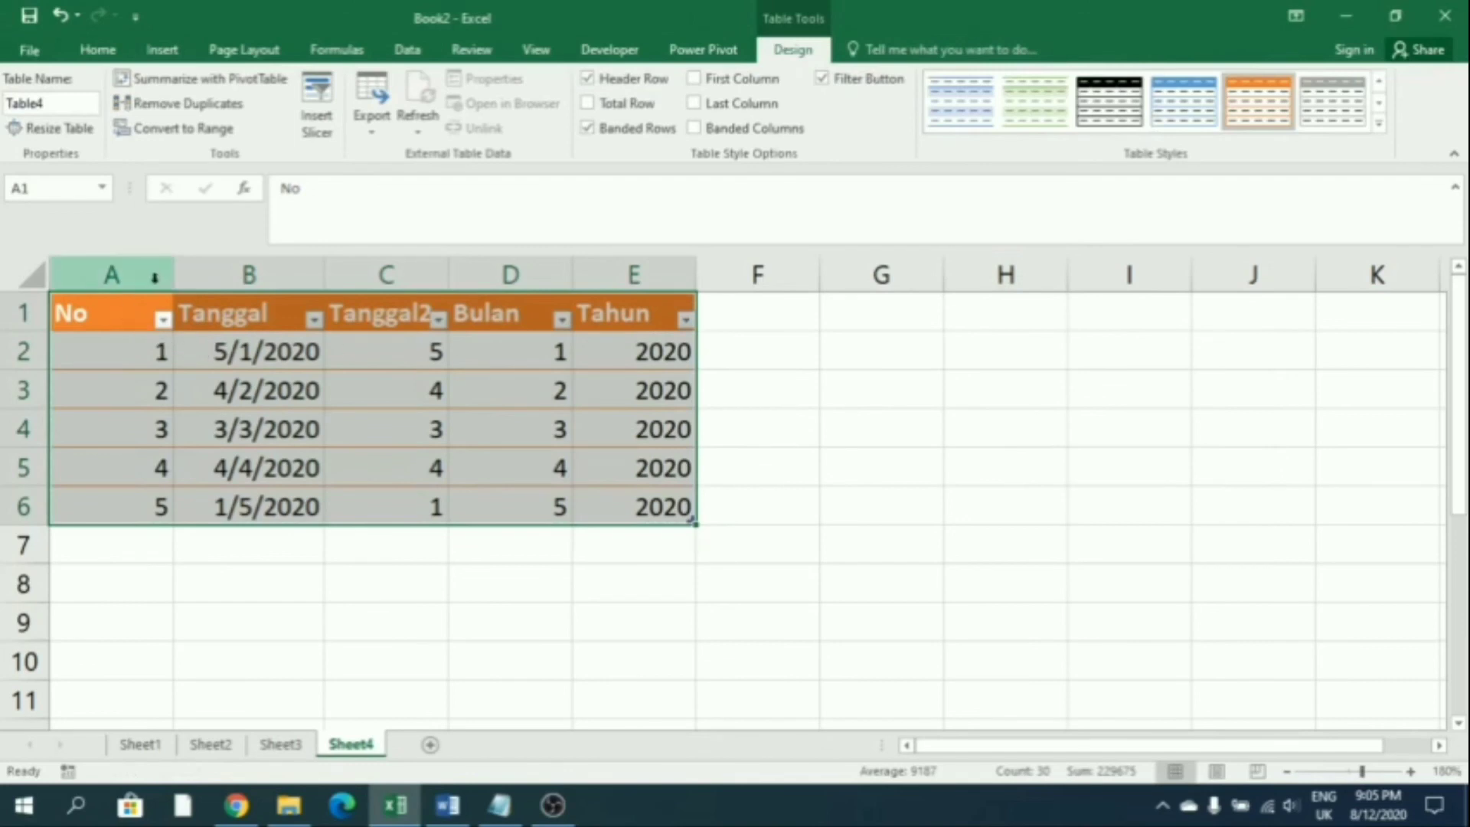
Autofit column A and centre the table's header row A1:E1
{"action": "double_click", "coordinate": [173, 274]}
{"action": "left_click_drag", "start_coordinate": [91, 315], "coordinate": [617, 306]}
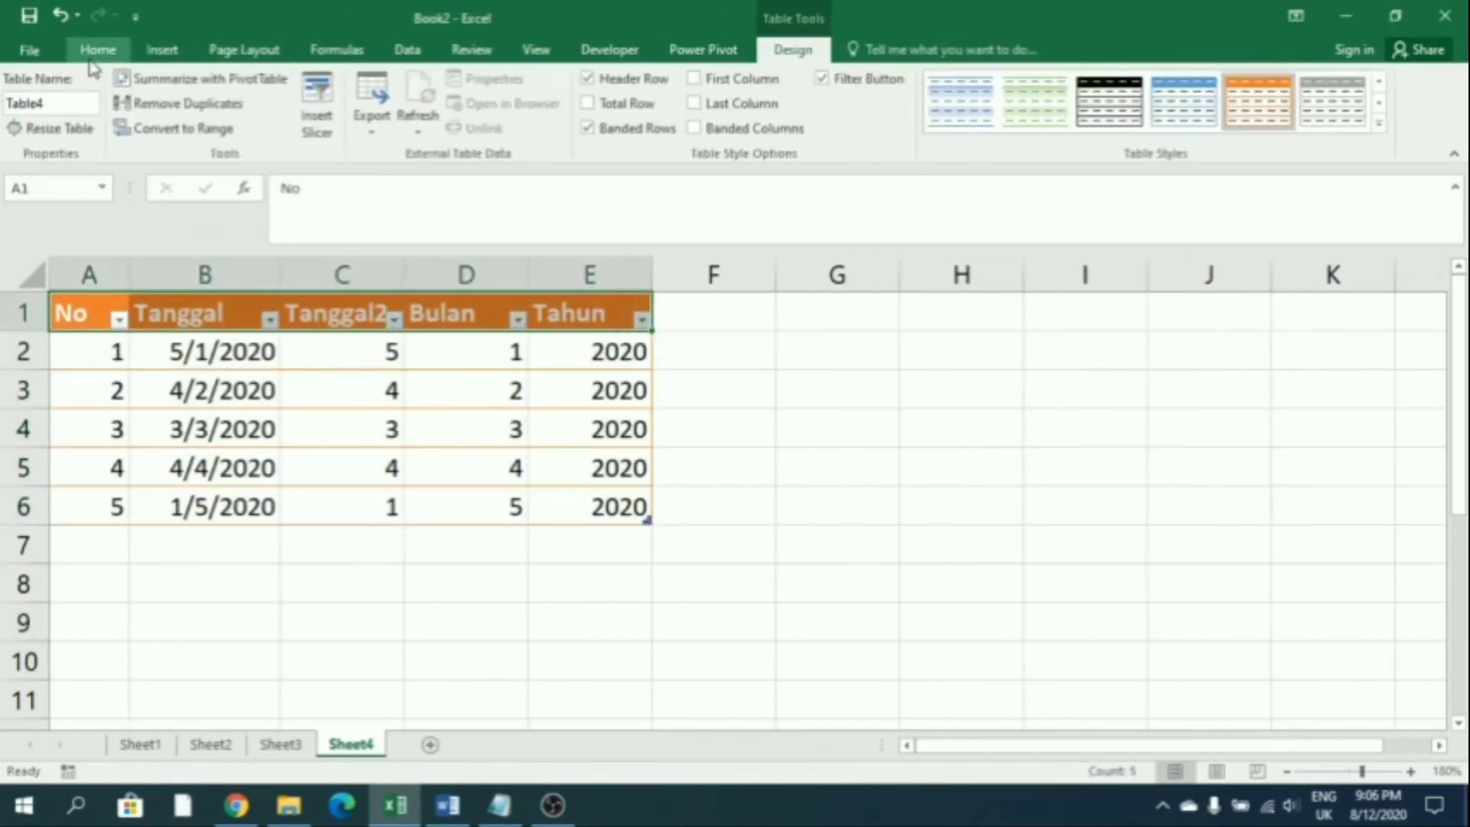
{"action": "left_click", "coordinate": [97, 50]}
{"action": "left_click", "coordinate": [432, 121]}
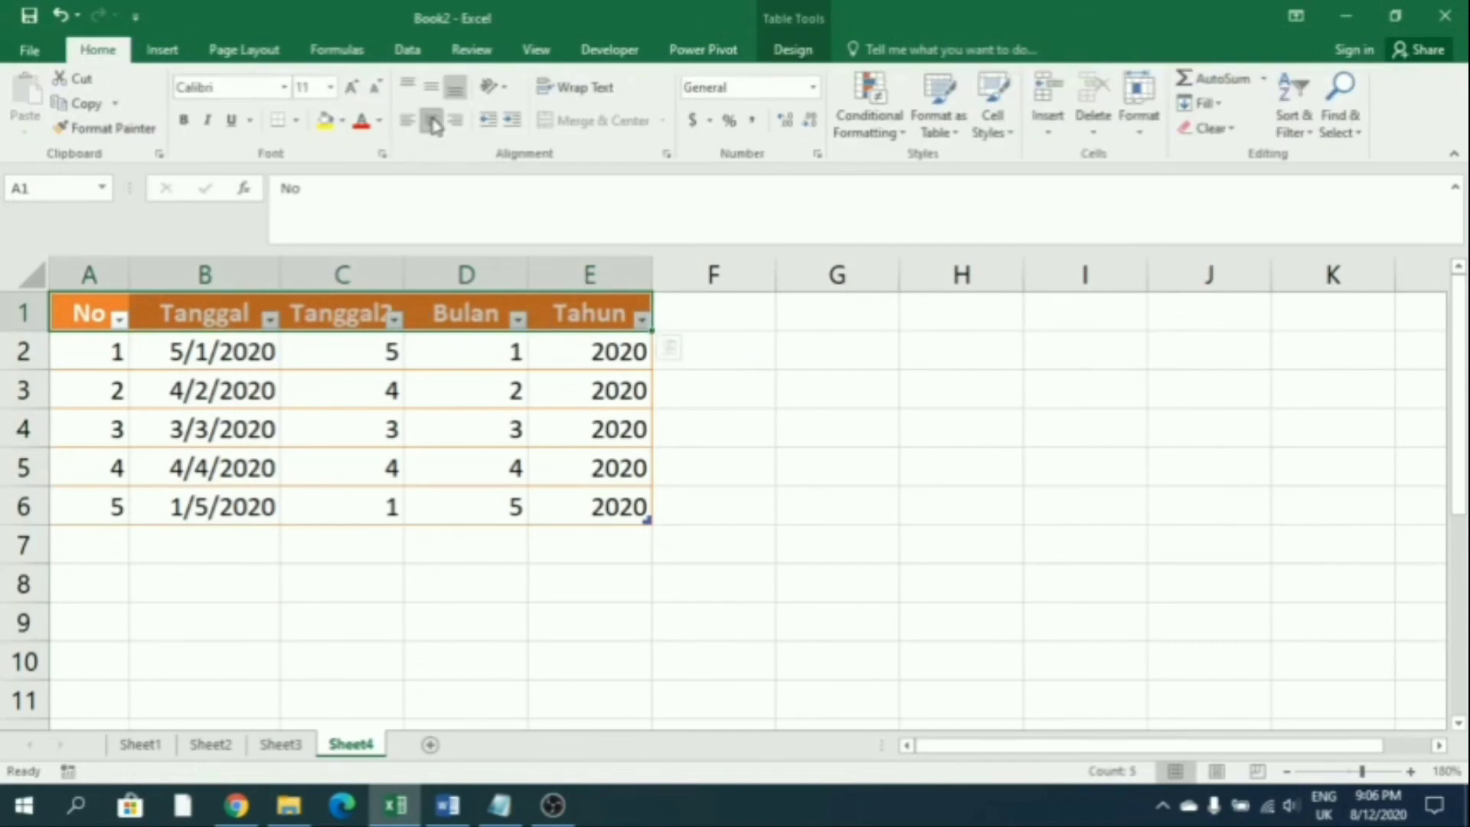
{"action": "left_click", "coordinate": [712, 492]}
{"action": "left_click", "coordinate": [583, 582]}
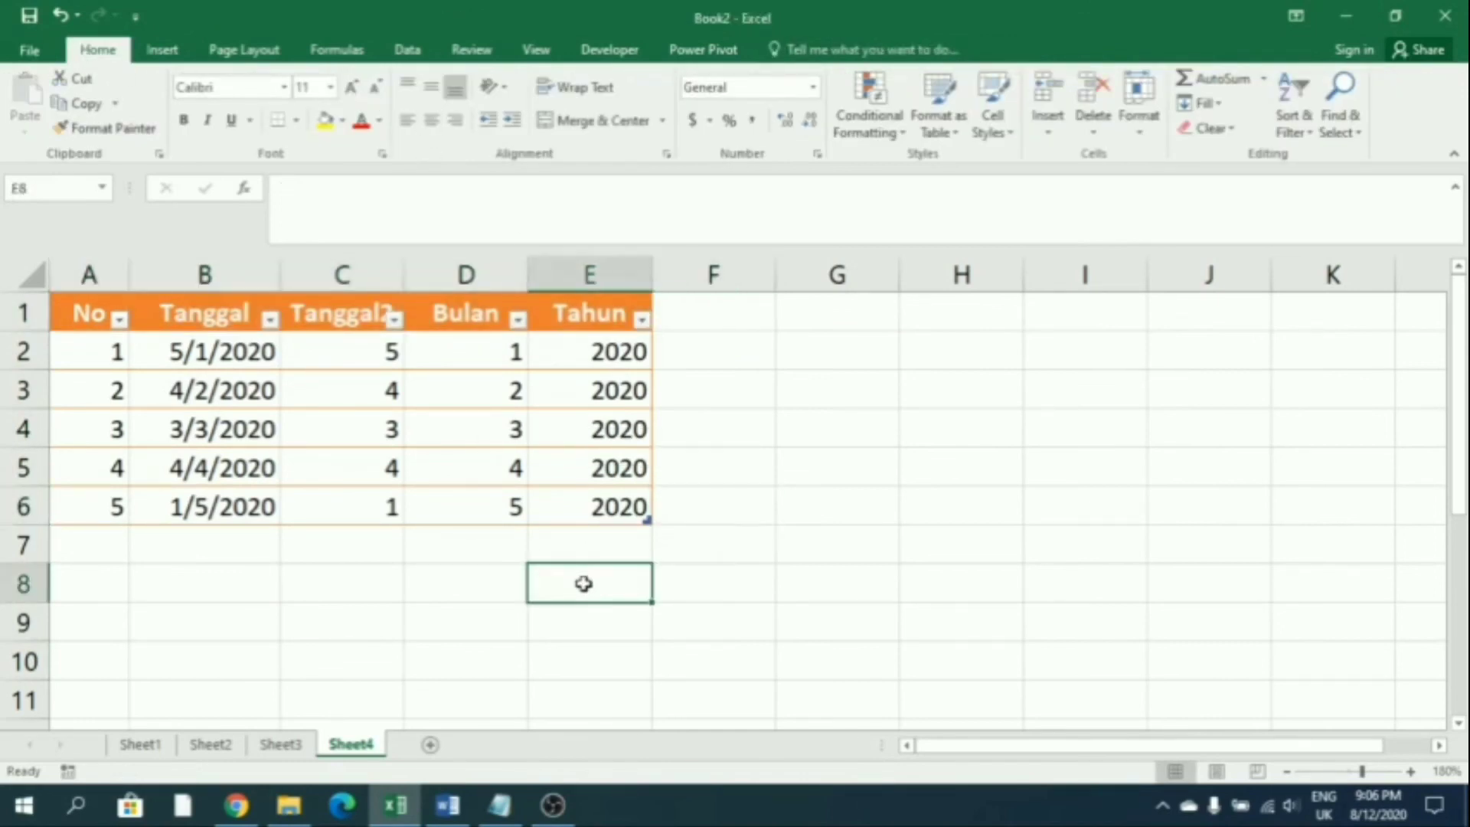